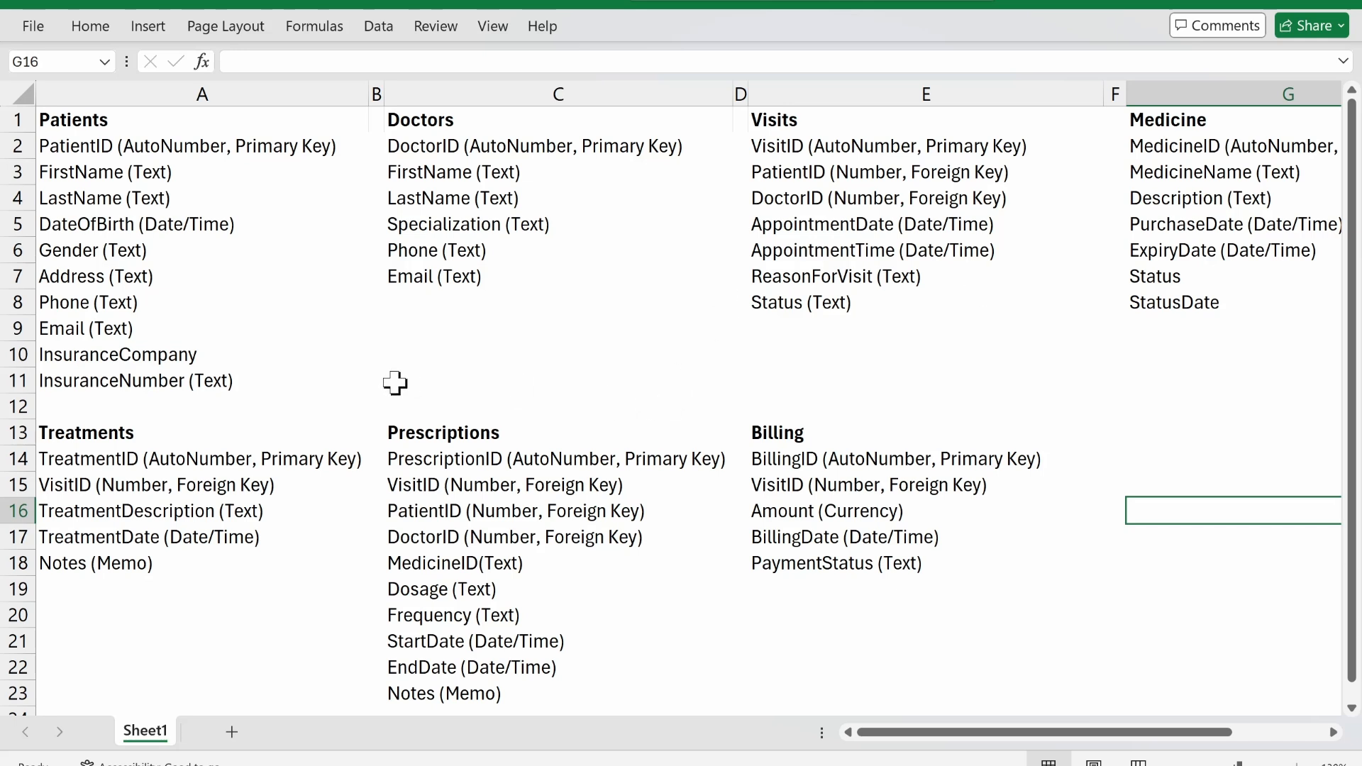
{"action": "left_click_drag", "start_coordinate": [113, 121], "coordinate": [827, 380]}
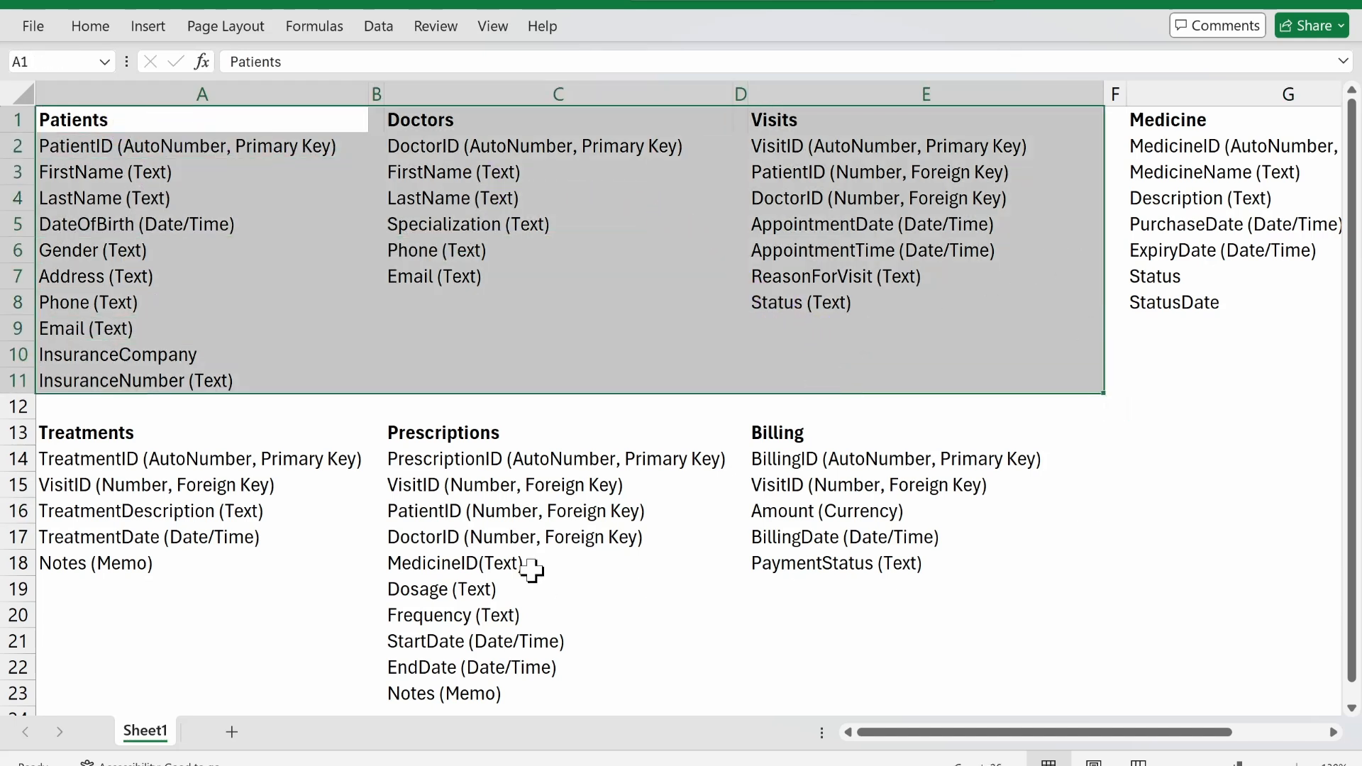
{"action": "left_click", "coordinate": [443, 330]}
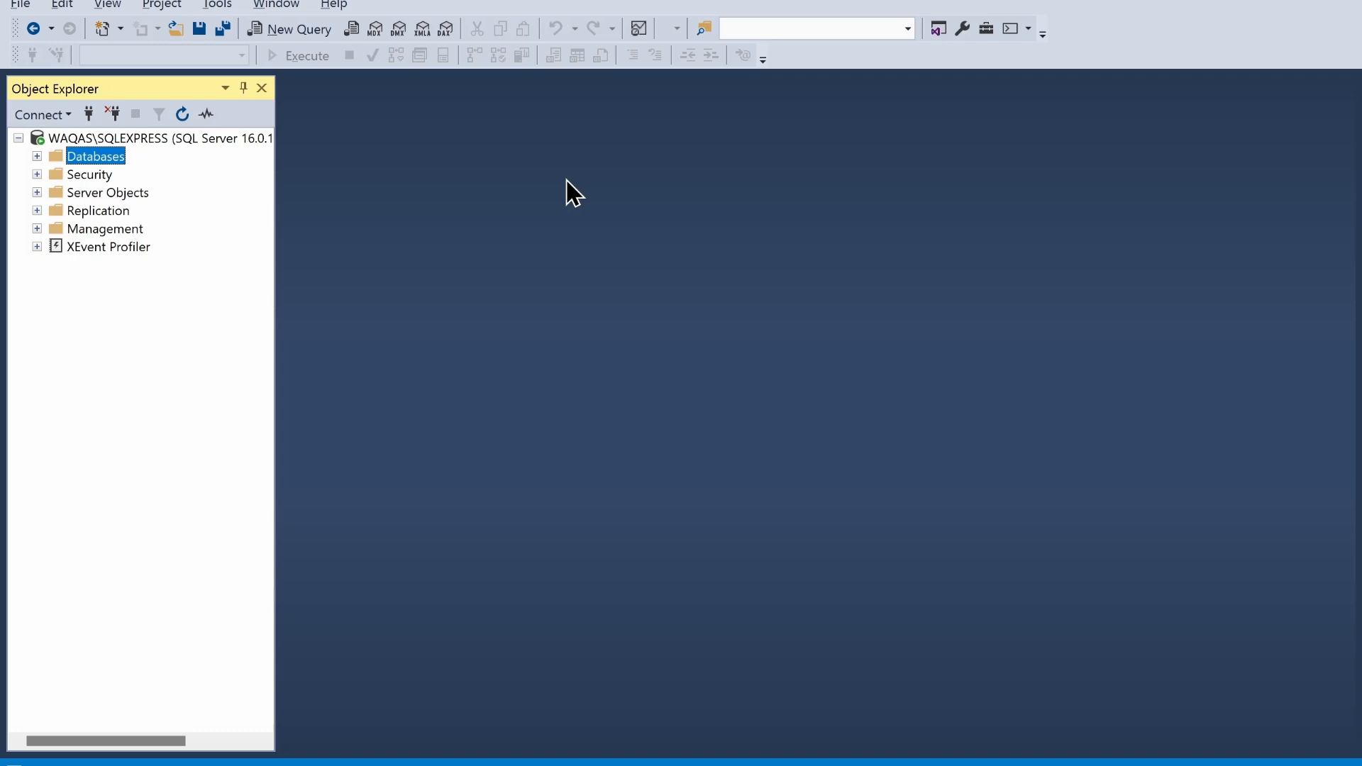
{"action": "left_click", "coordinate": [379, 356]}
Create a new database named CMS on the server, keeping the default owner and file settings
{"action": "left_click", "coordinate": [37, 156]}
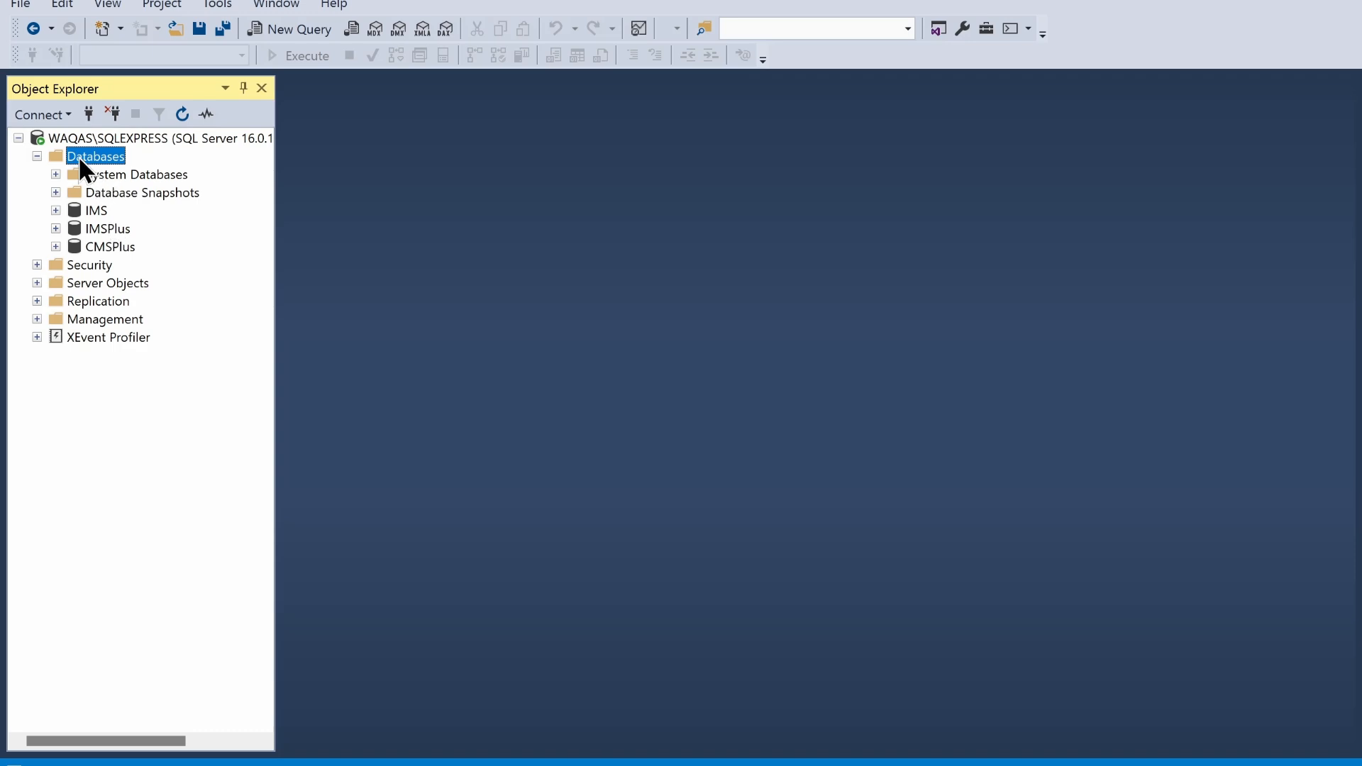
{"action": "right_click", "coordinate": [105, 157]}
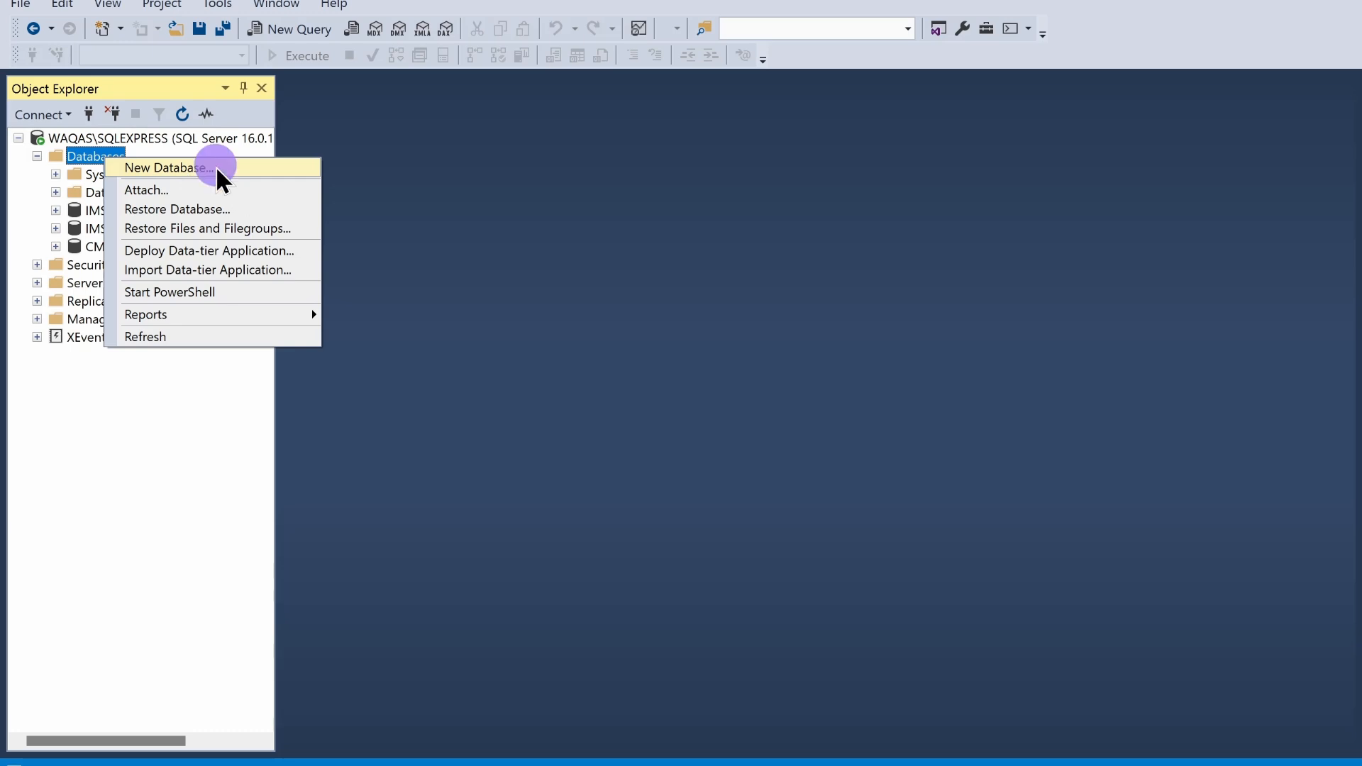
{"action": "left_click", "coordinate": [222, 170]}
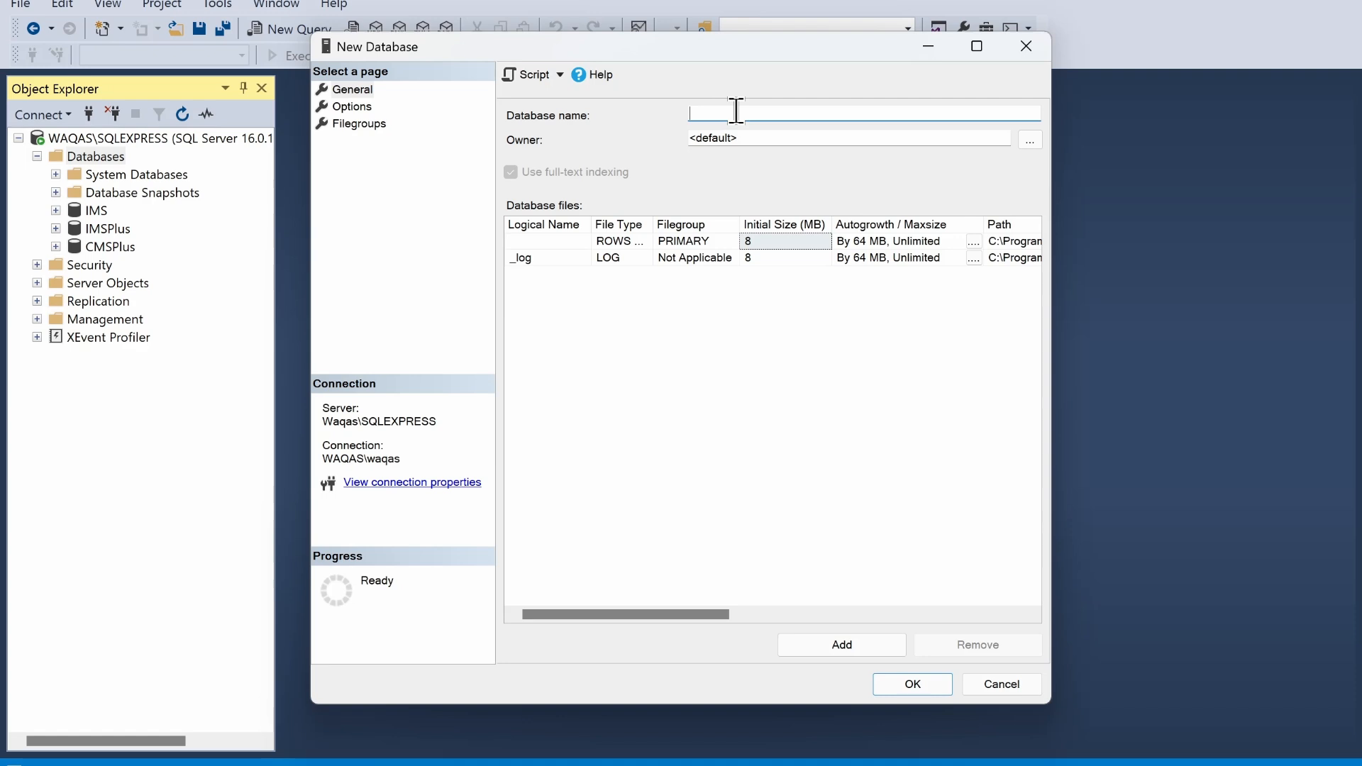
{"action": "type", "text": "CMS"}
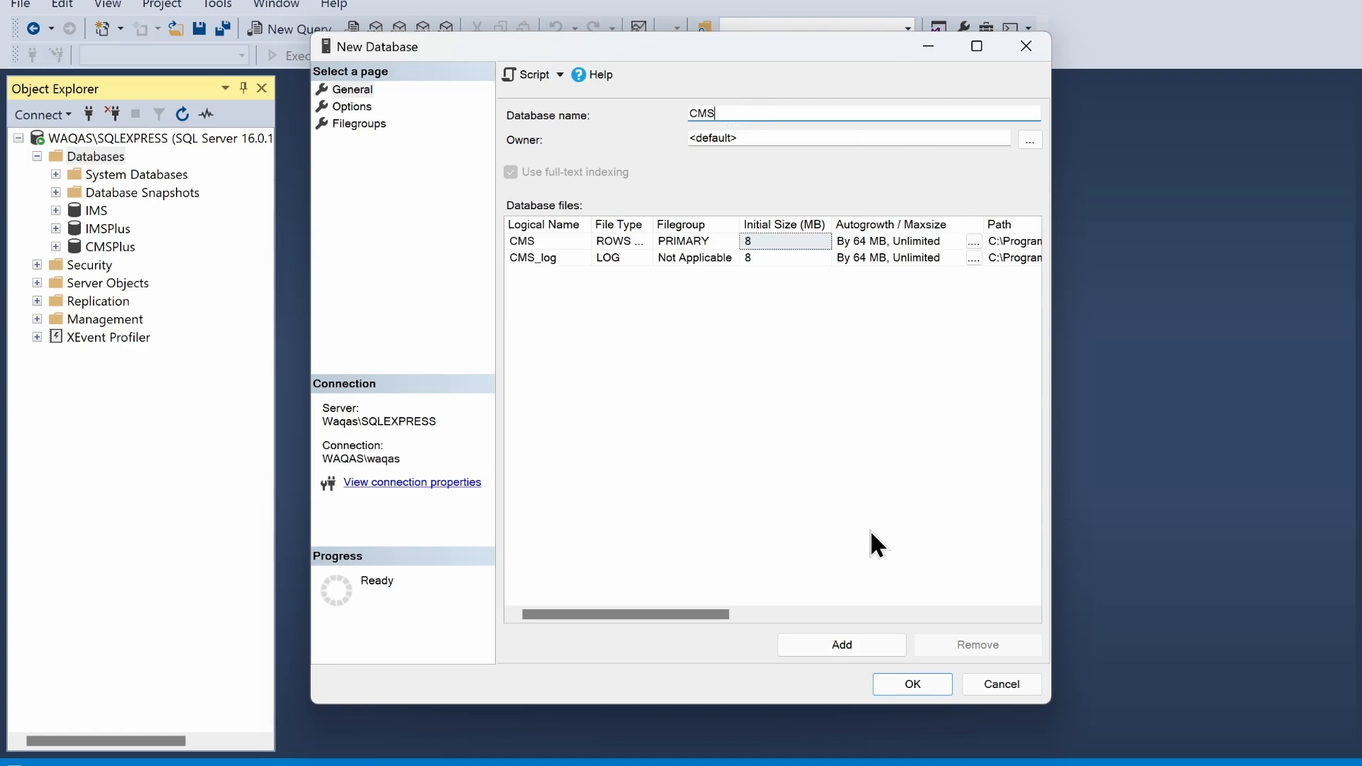
{"action": "left_click", "coordinate": [895, 681]}
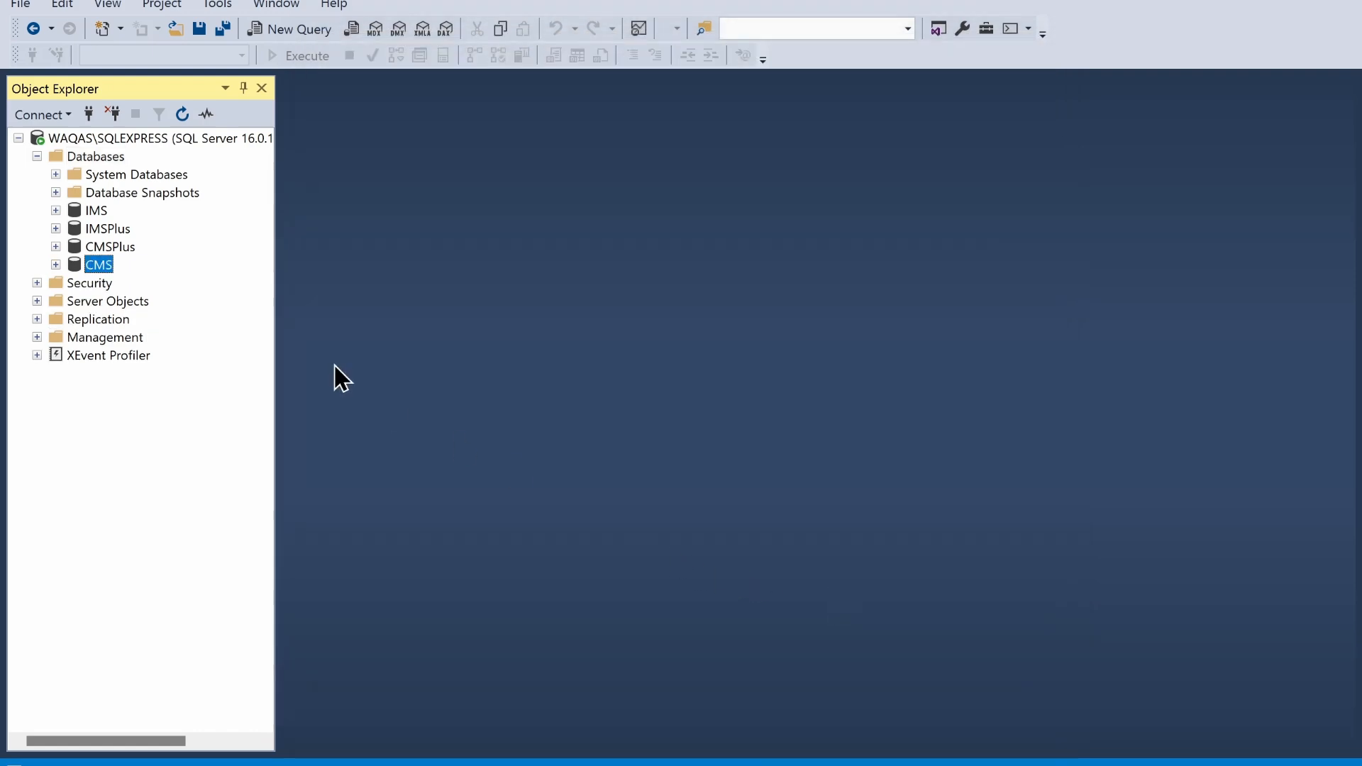
Start a new table design in the CMS database for the Patients table planned in the Excel sheet
{"action": "left_click", "coordinate": [56, 265]}
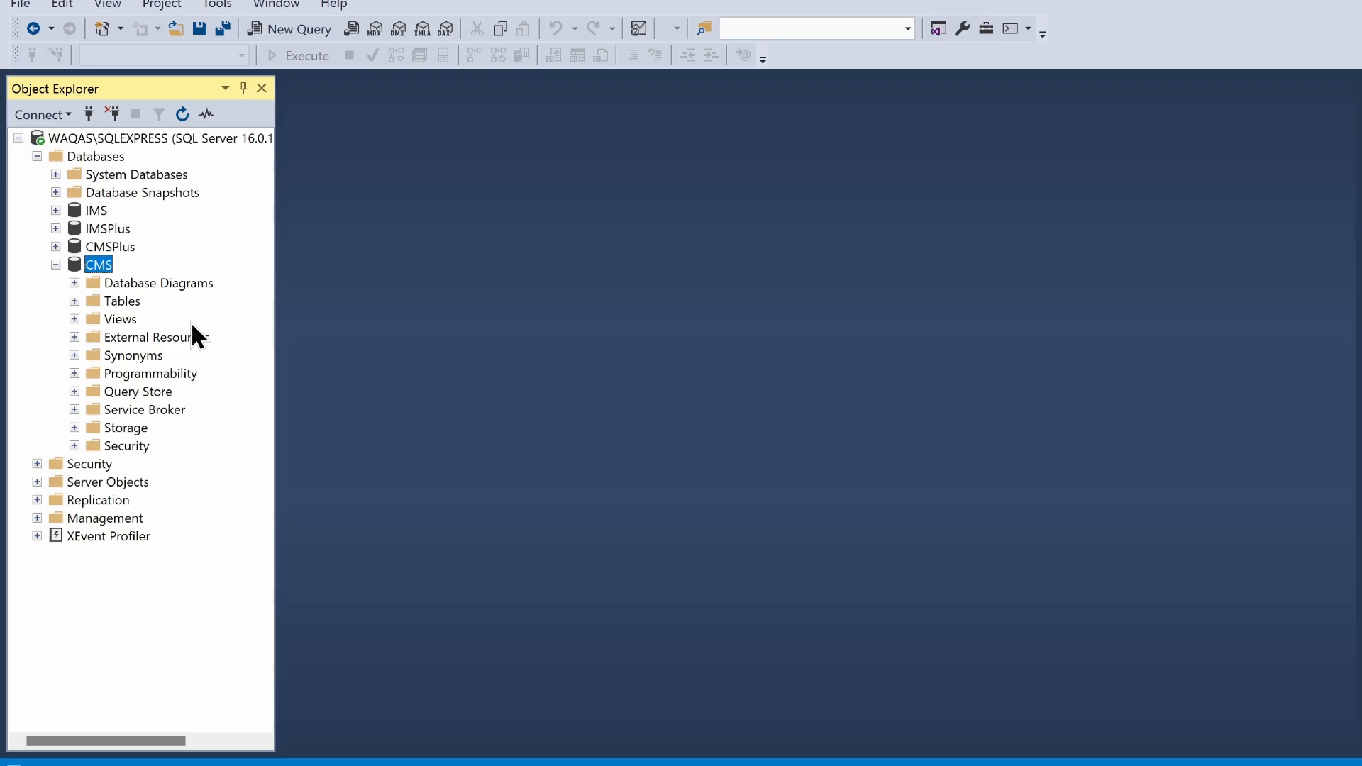
{"action": "key", "text": "alt+Tab"}
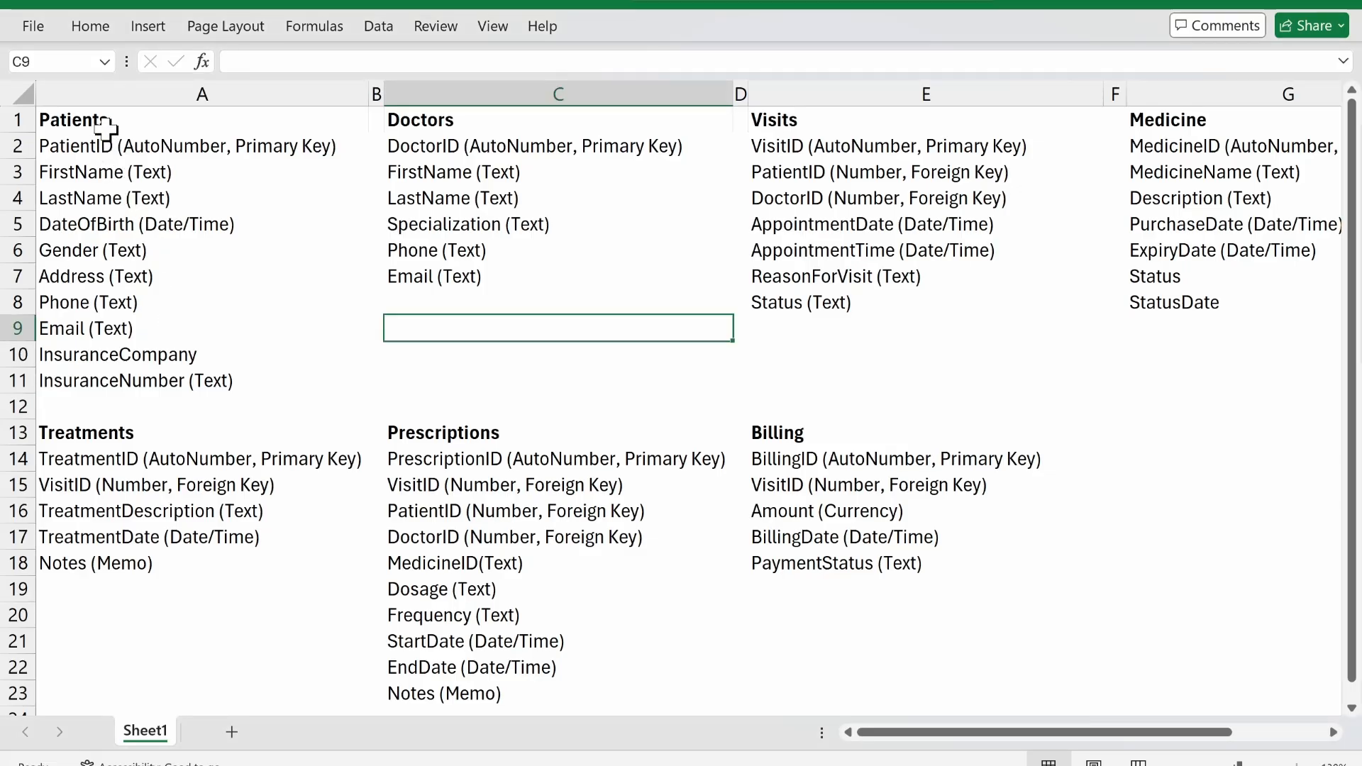
{"action": "left_click", "coordinate": [105, 130]}
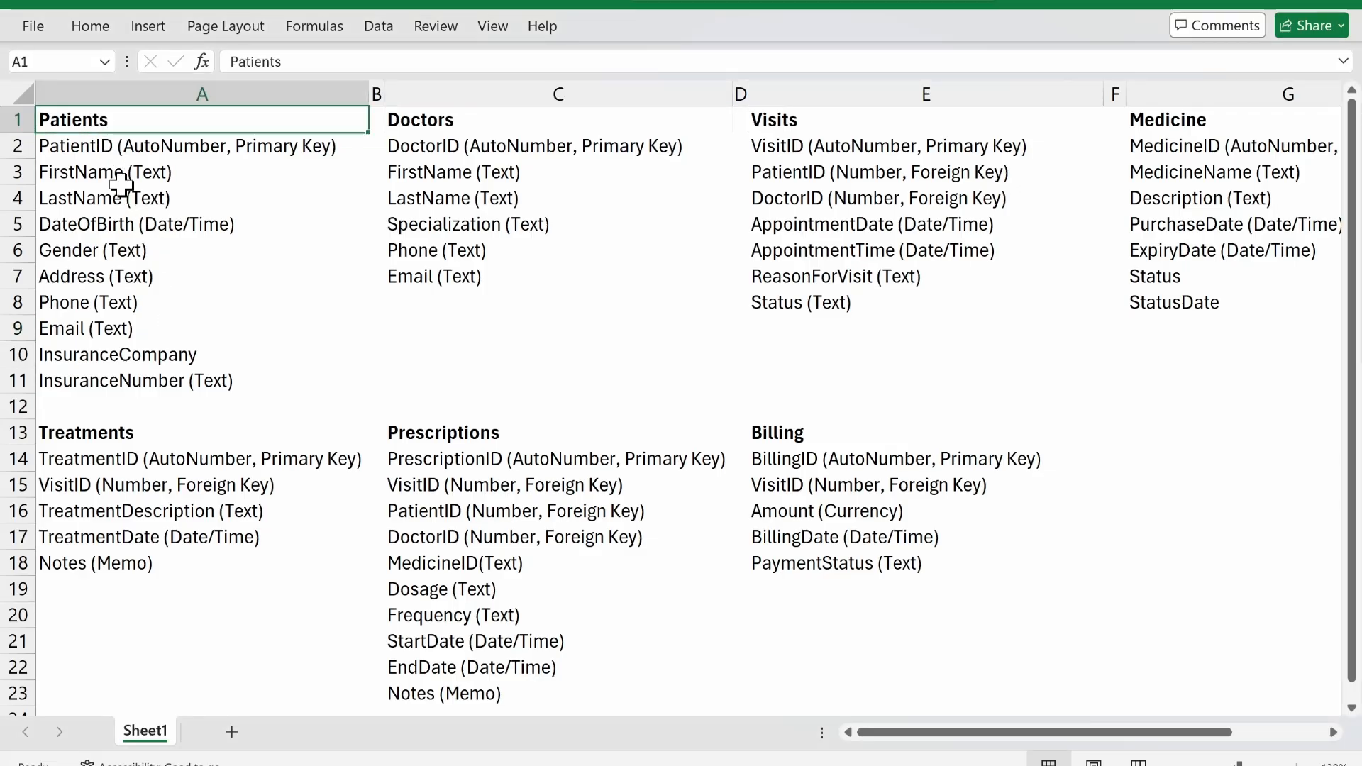
{"action": "key", "text": "alt+Tab"}
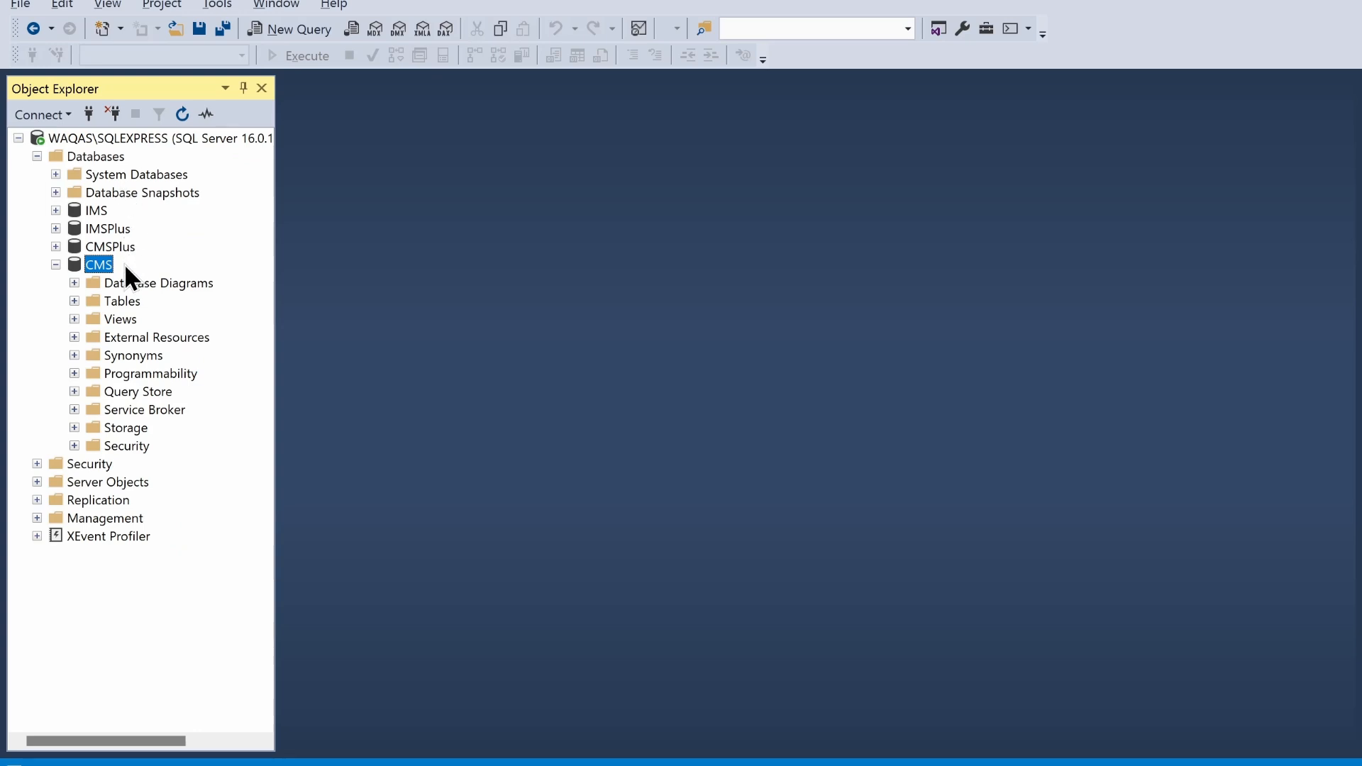
{"action": "left_click", "coordinate": [114, 300]}
{"action": "right_click", "coordinate": [113, 302]}
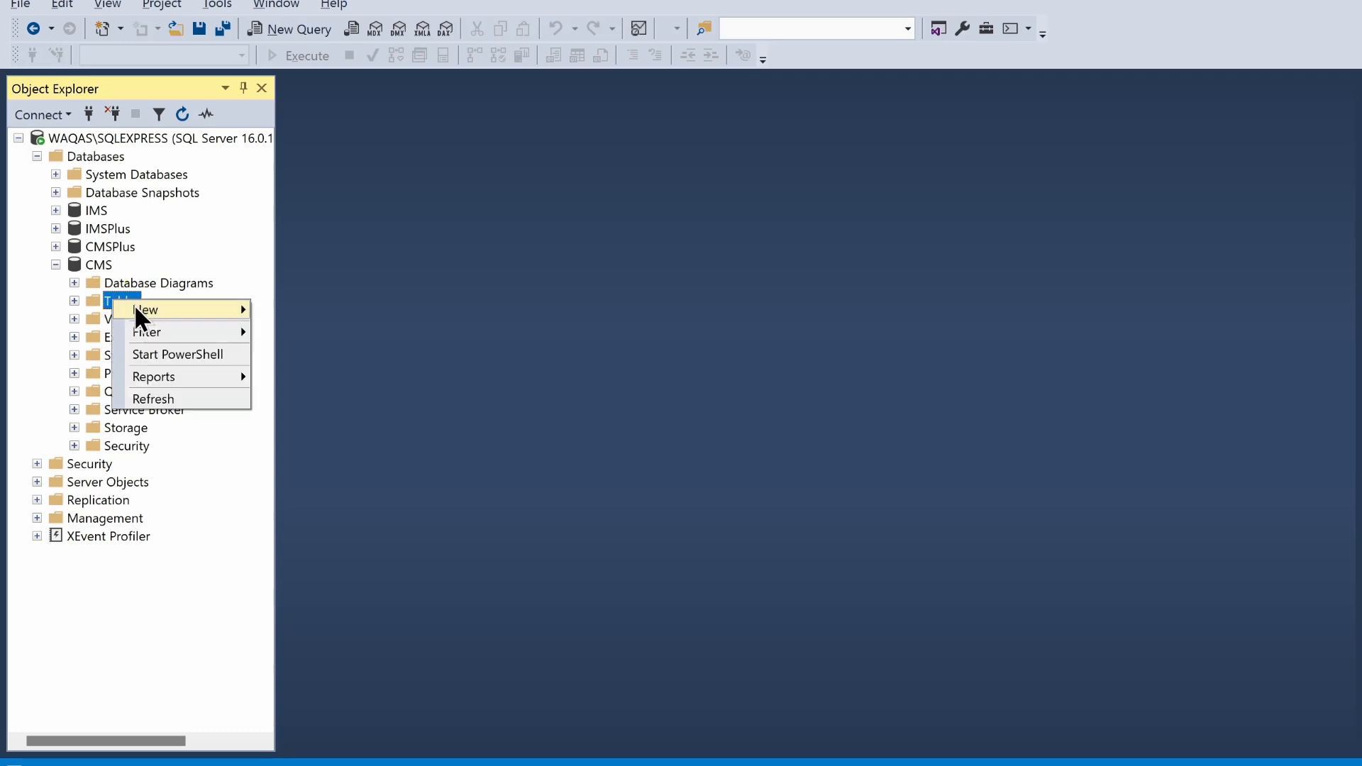
{"action": "left_click", "coordinate": [140, 312]}
{"action": "left_click", "coordinate": [291, 311]}
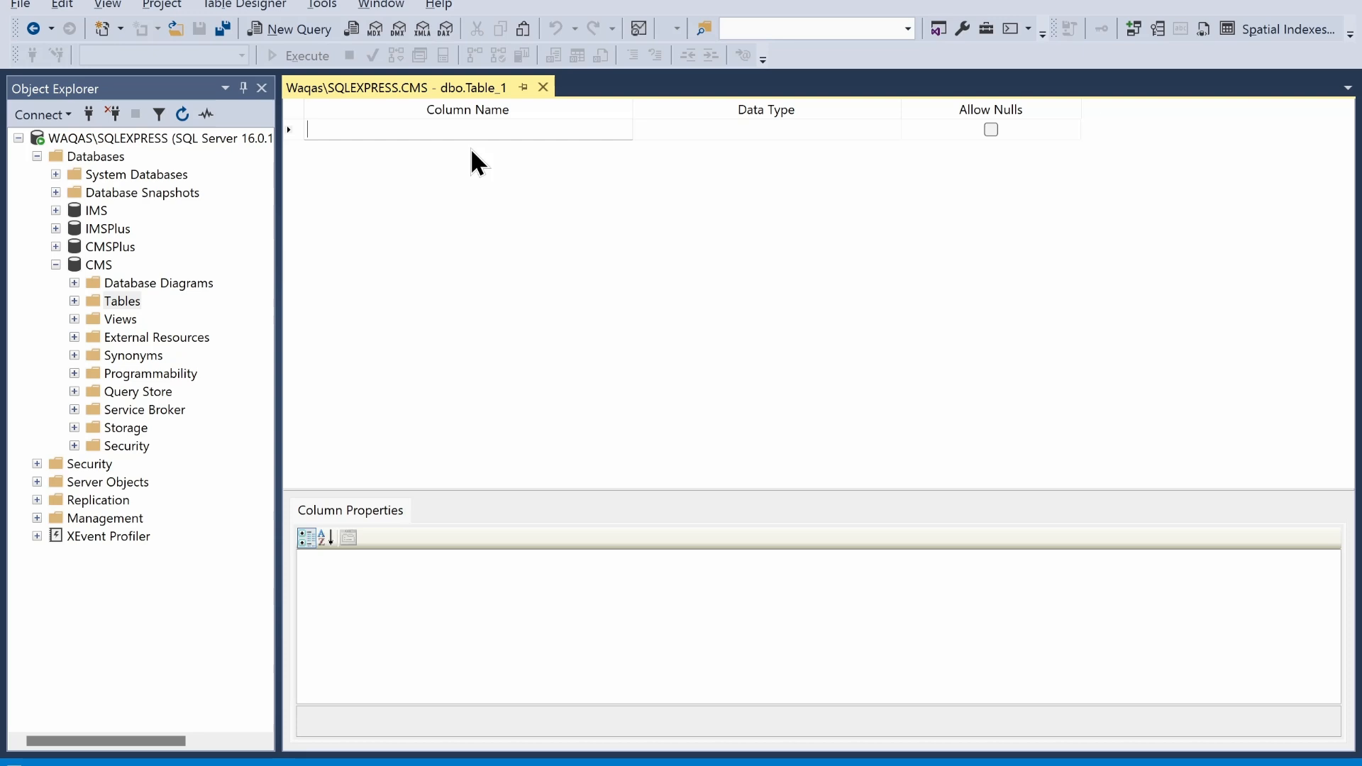
Look through the data types available for a column in the new table
{"action": "left_click", "coordinate": [806, 132]}
{"action": "left_click", "coordinate": [893, 130]}
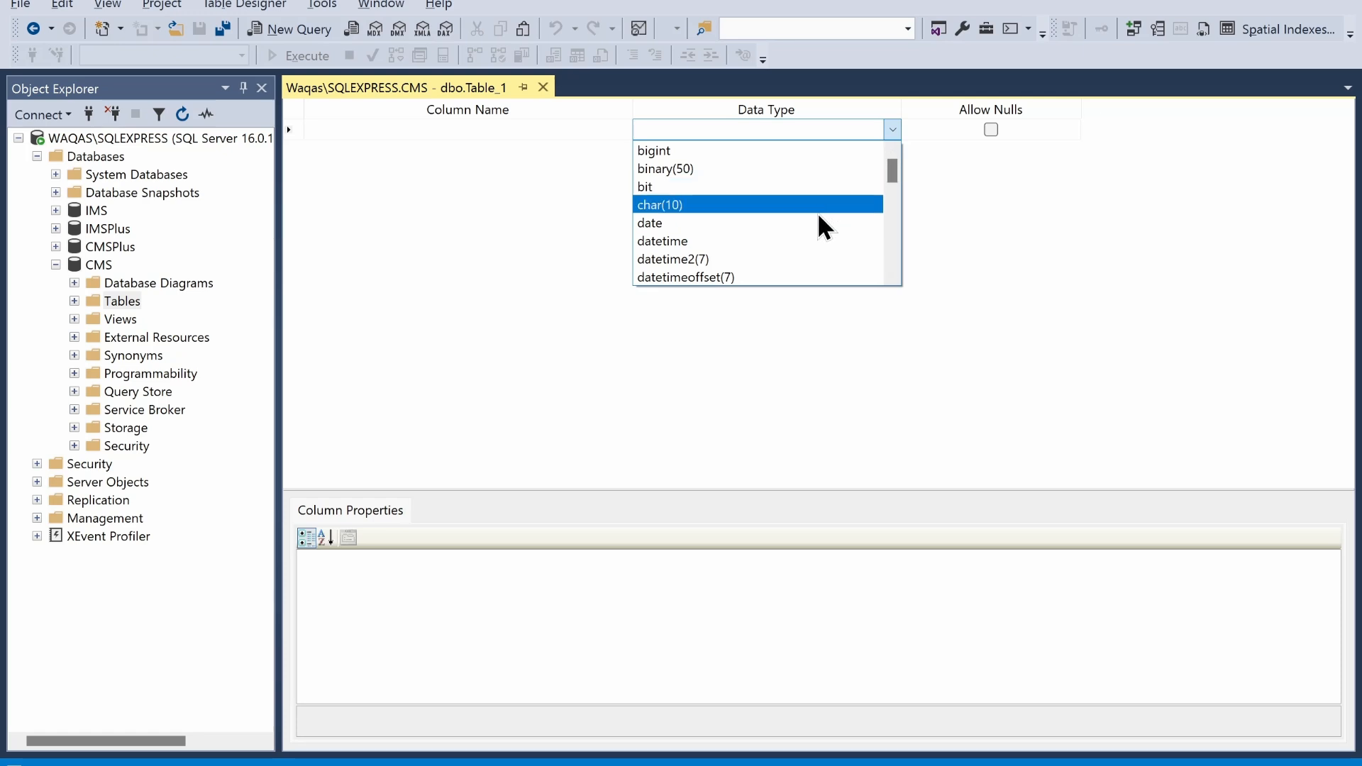
{"action": "scroll", "coordinate": [814, 278], "scroll_direction": "down", "scroll_amount": 5}
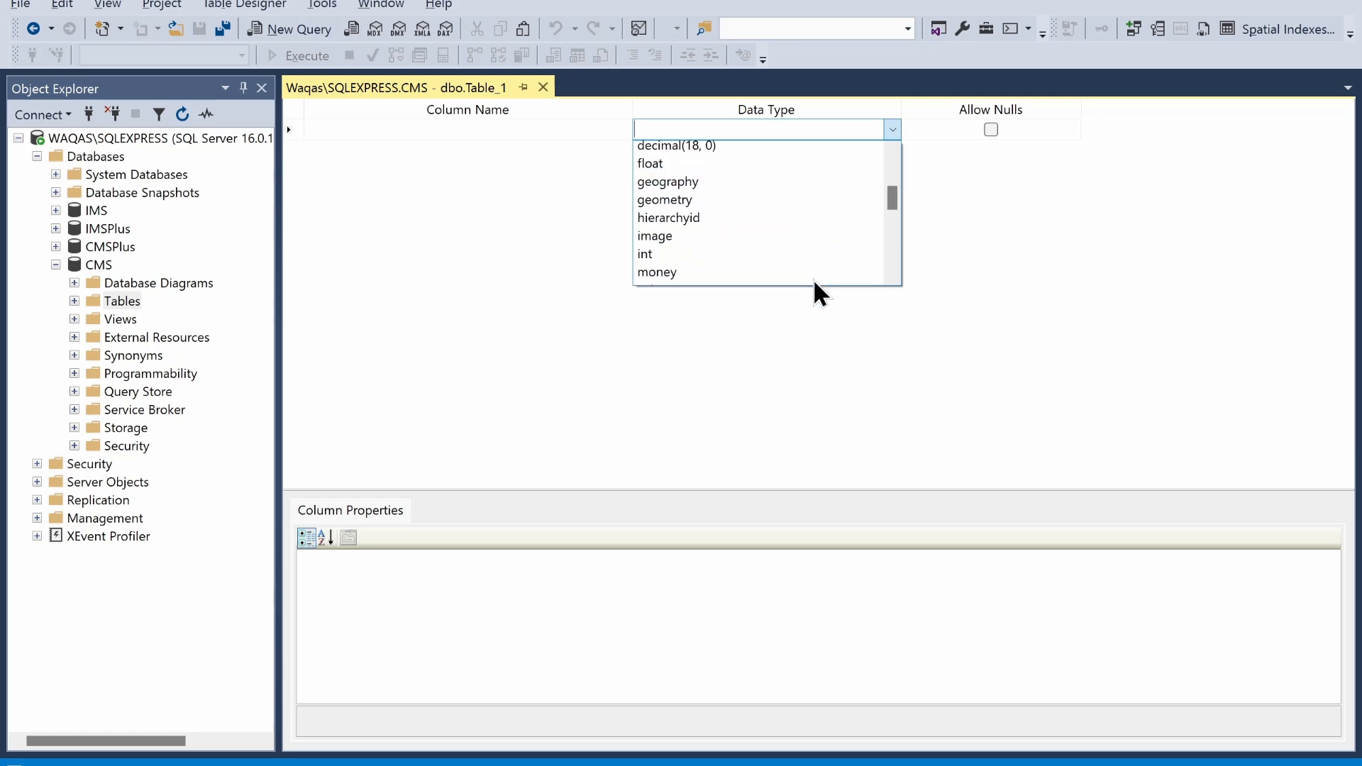
{"action": "scroll", "coordinate": [806, 271], "scroll_direction": "down", "scroll_amount": 3}
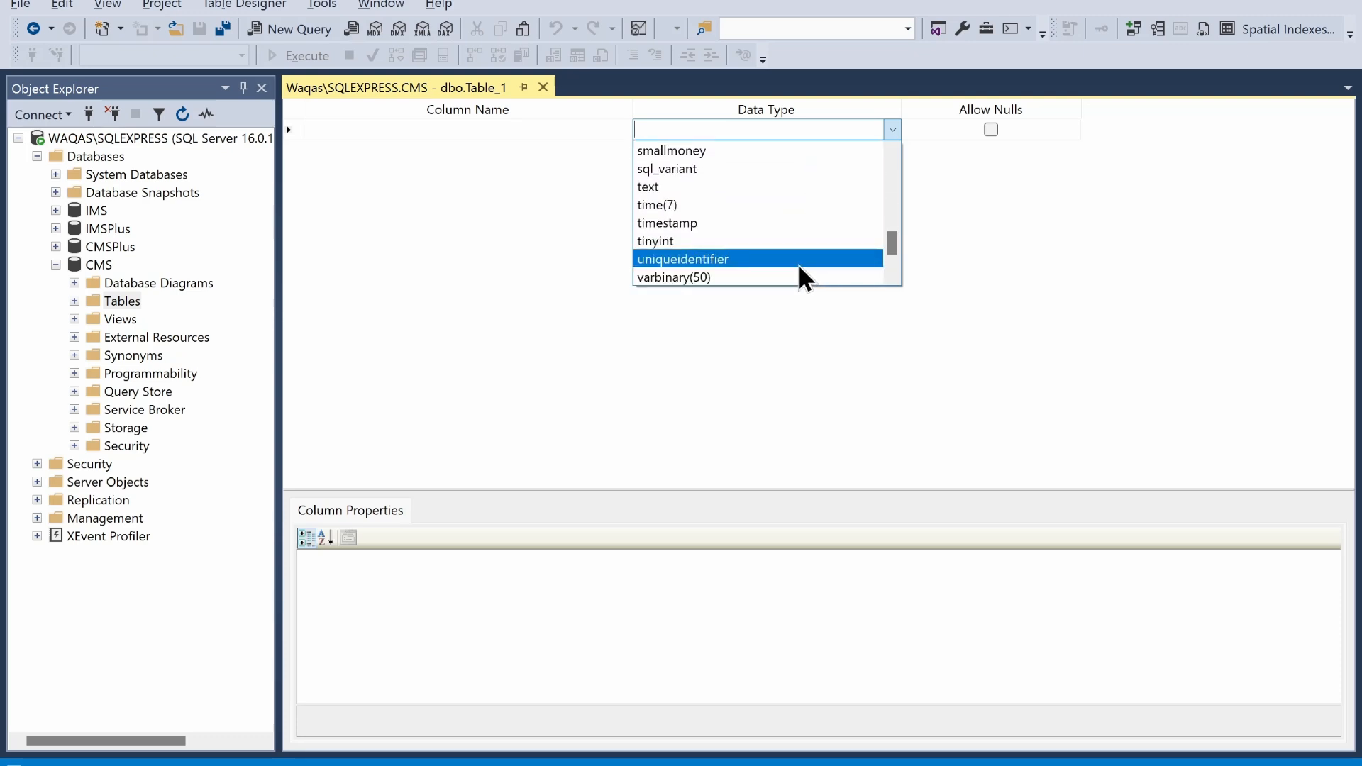
{"action": "scroll", "coordinate": [798, 264], "scroll_direction": "up", "scroll_amount": 8}
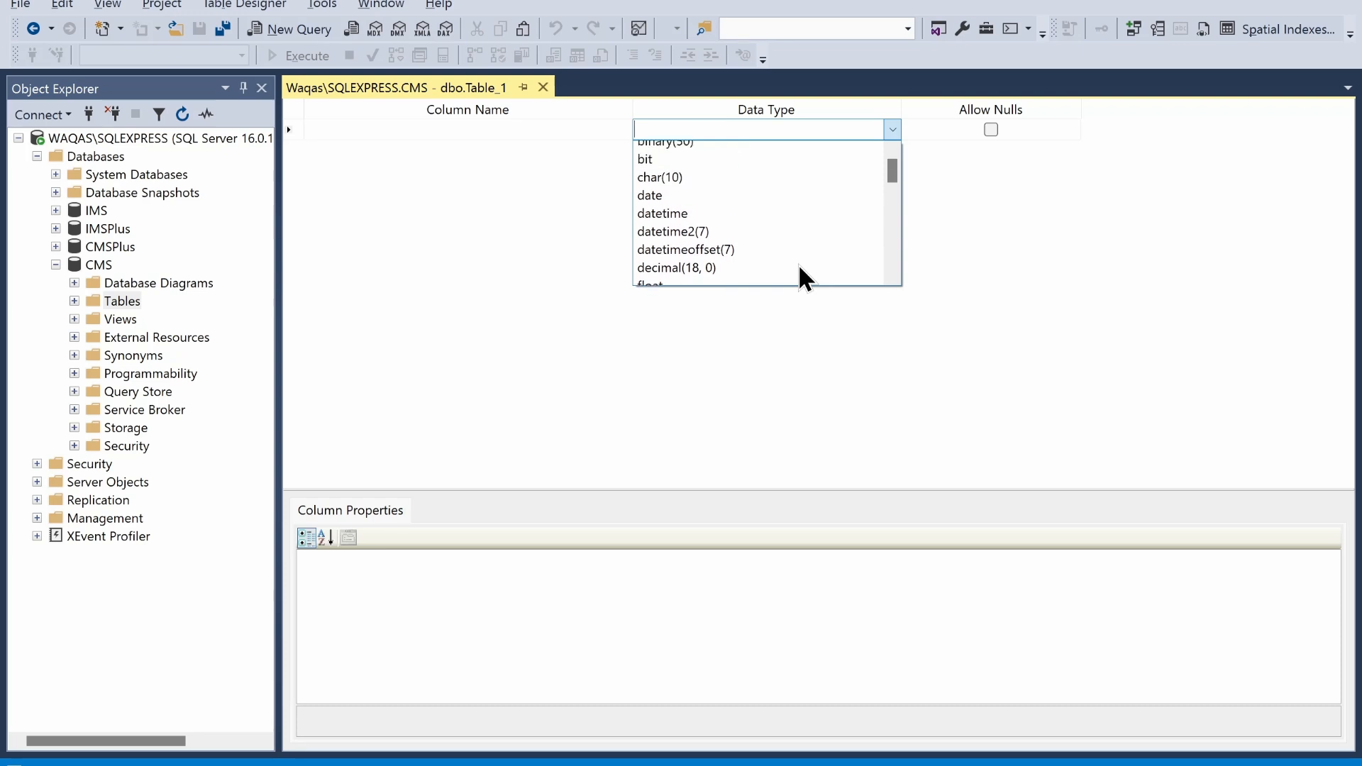
{"action": "left_click", "coordinate": [512, 146]}
{"action": "left_click", "coordinate": [479, 133]}
{"action": "left_click", "coordinate": [485, 415]}
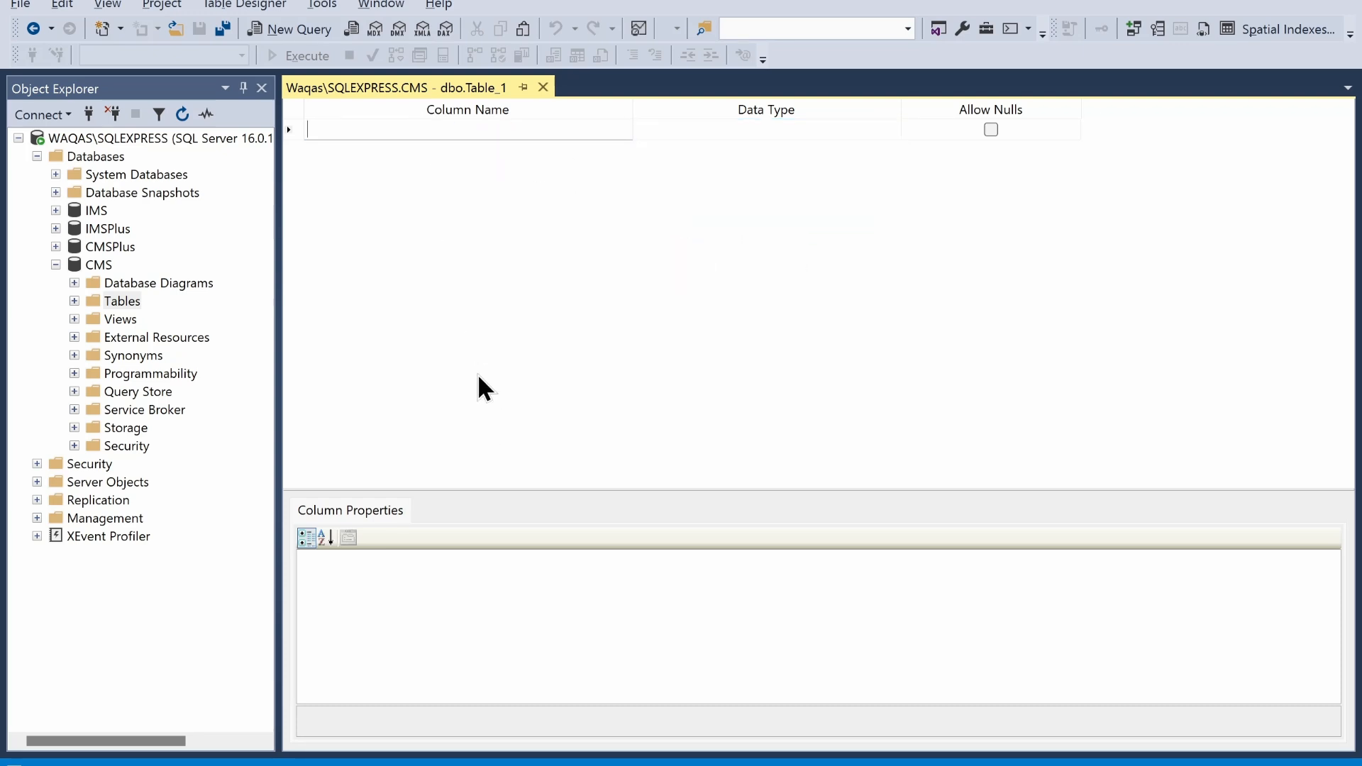
Copy the field name PatientID from the Patients list in Excel and enter it as the new table's first column in SQL Server Management Studio
{"action": "key", "text": "alt+Tab"}
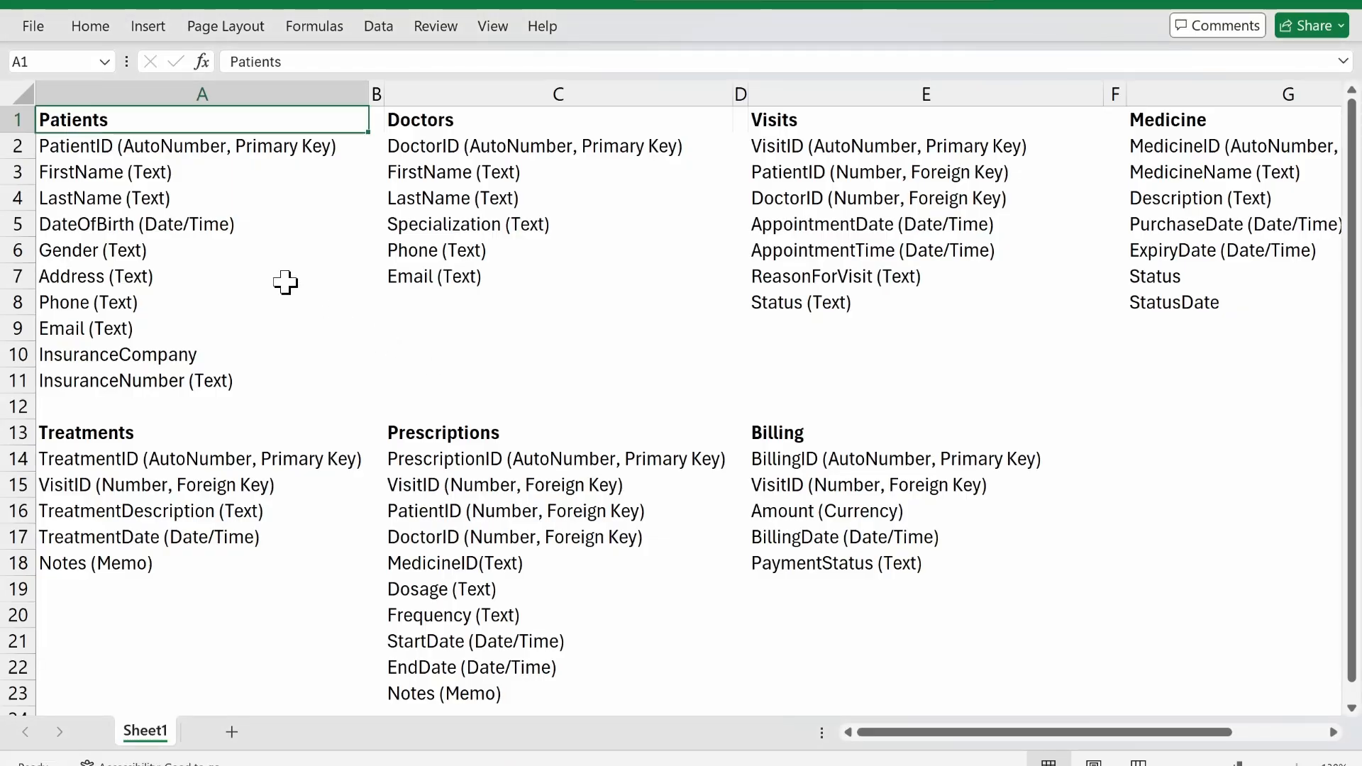
{"action": "double_click", "coordinate": [71, 149]}
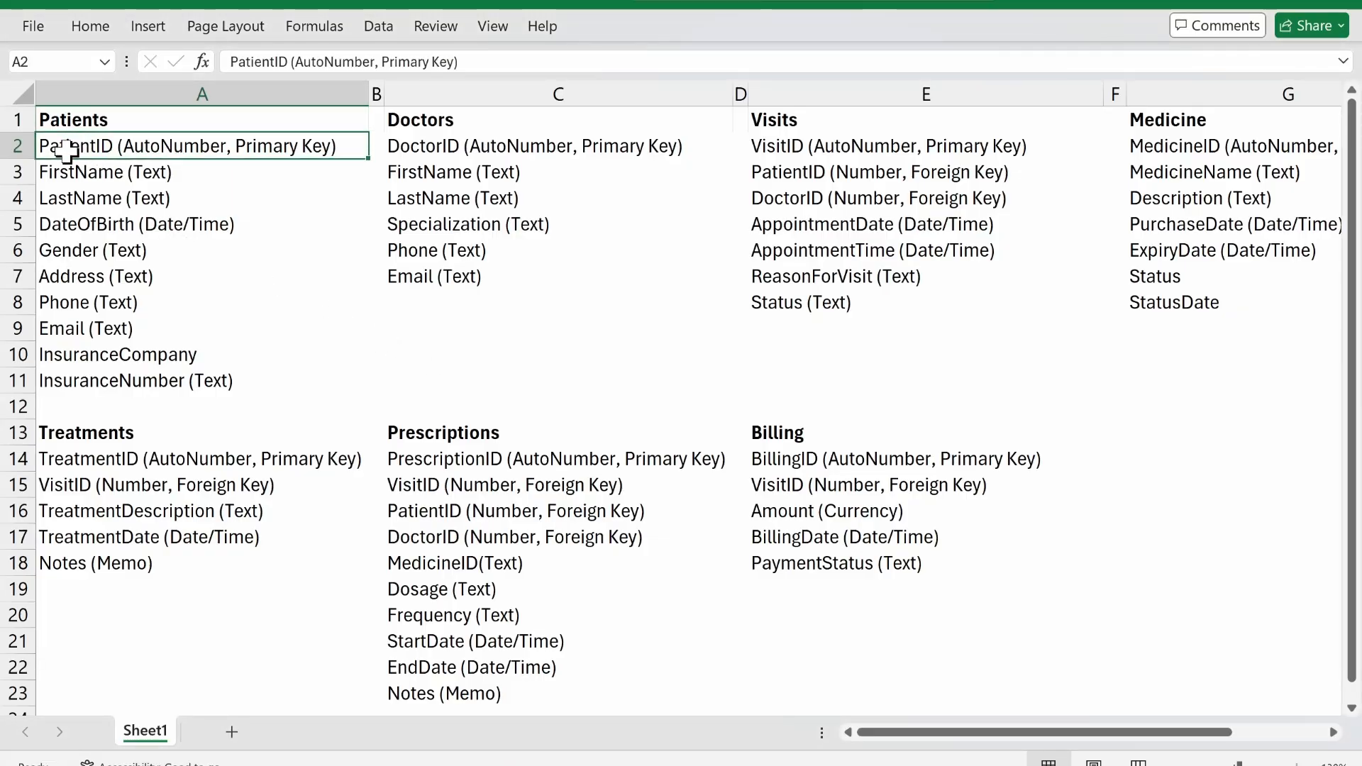
{"action": "double_click", "coordinate": [71, 146]}
{"action": "key", "text": "ctrl+c"}
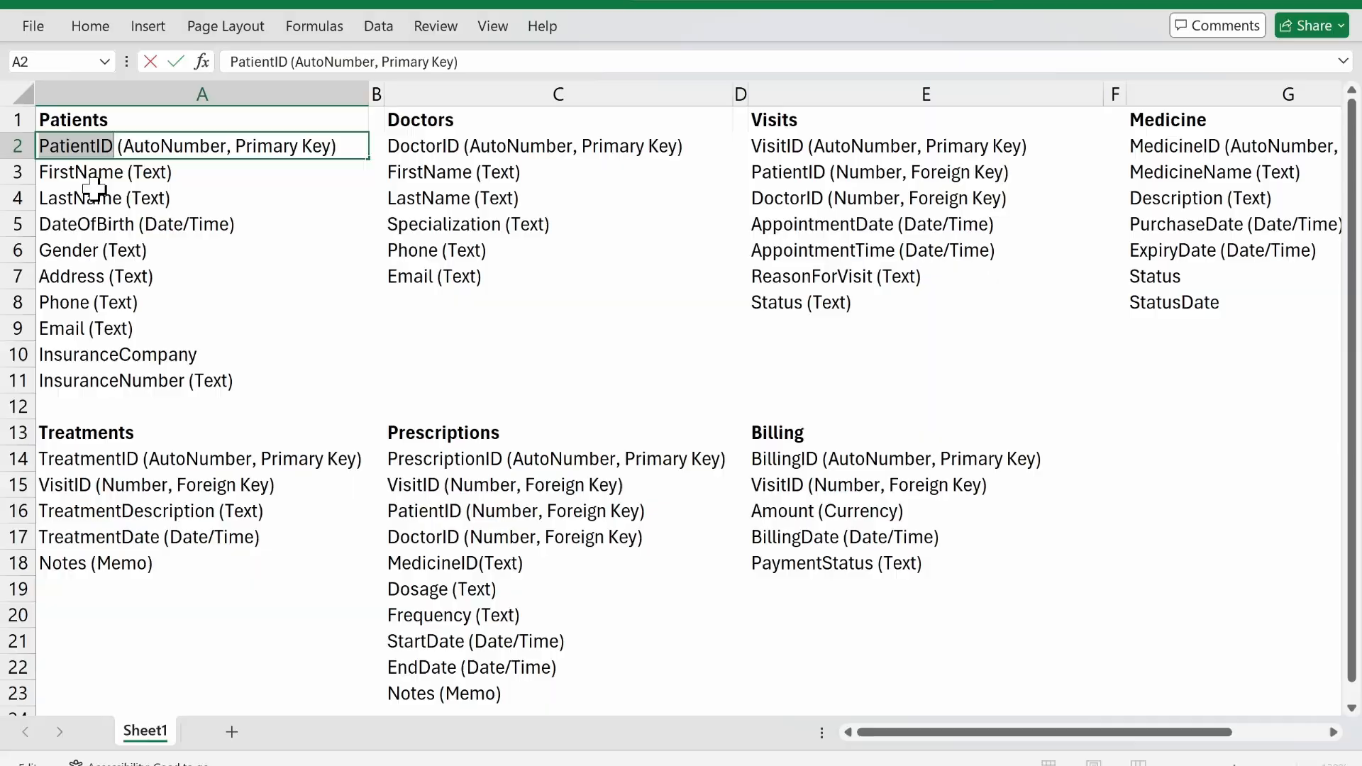
{"action": "key", "text": "alt+Tab"}
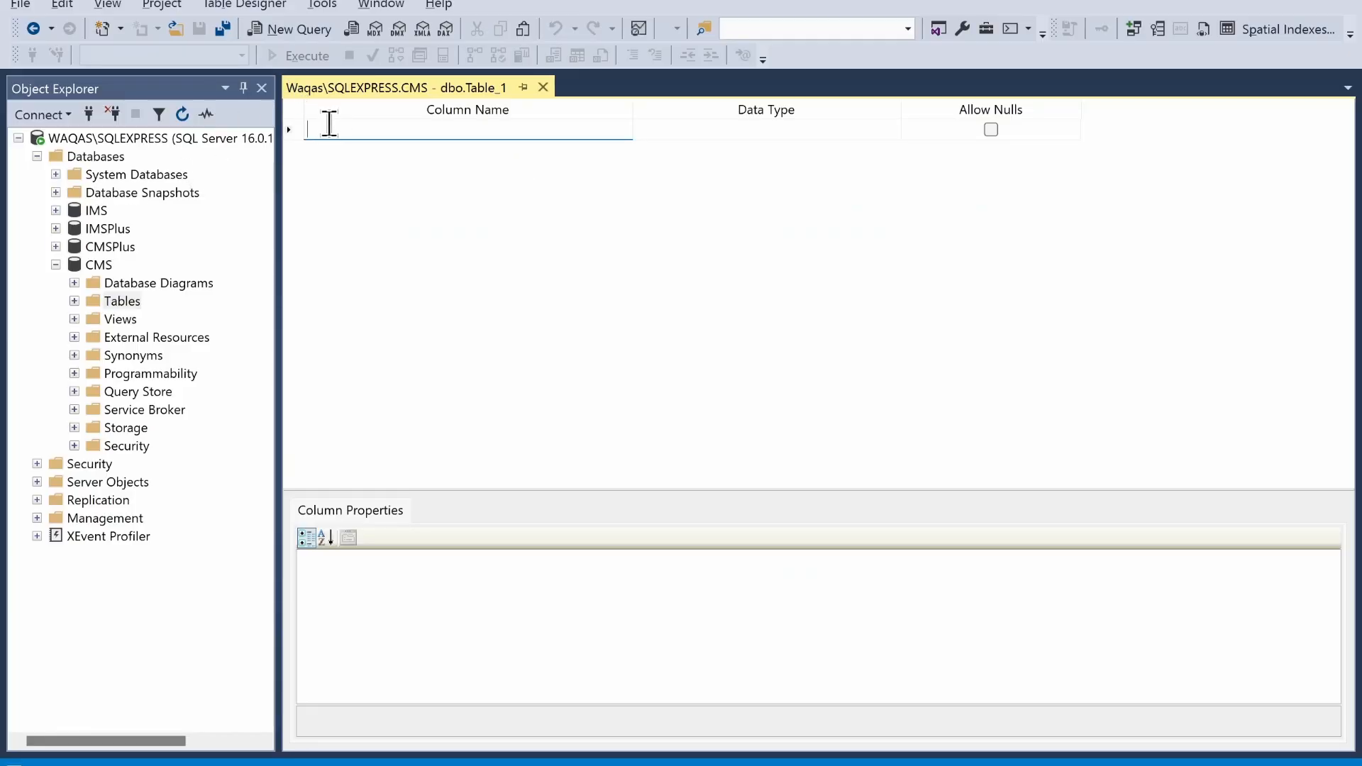
{"action": "key", "text": "ctrl+v"}
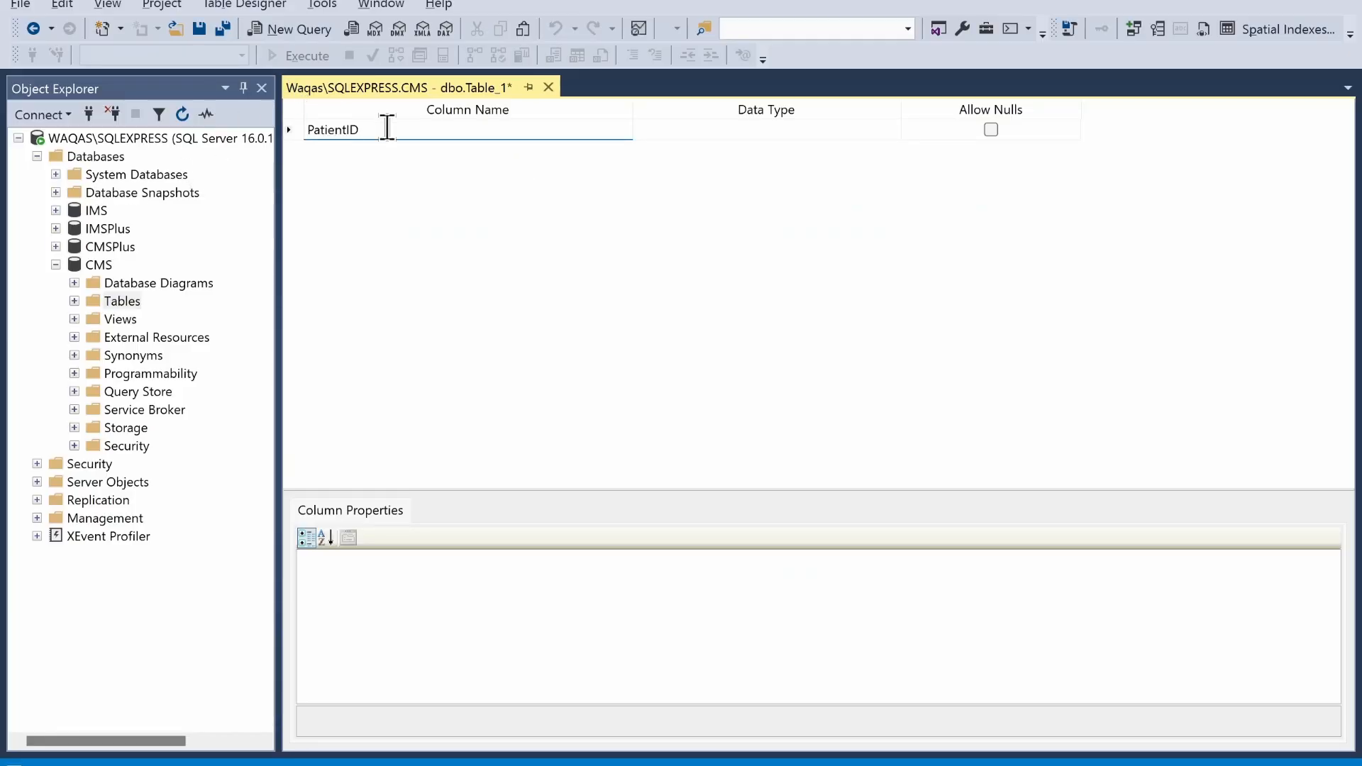
Set the PatientID column's data type to int and disallow nulls
{"action": "left_click", "coordinate": [769, 130]}
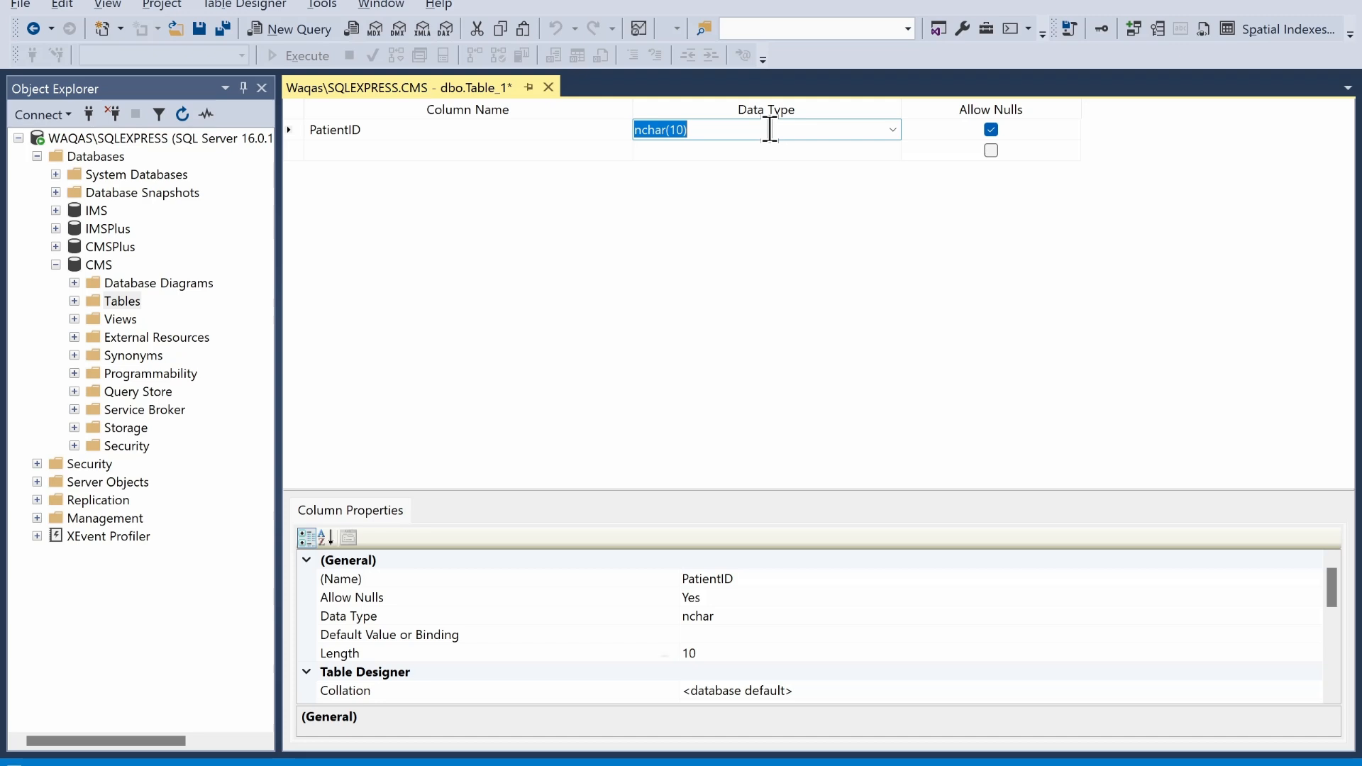
{"action": "type", "text": "int"}
{"action": "key", "text": "Tab"}
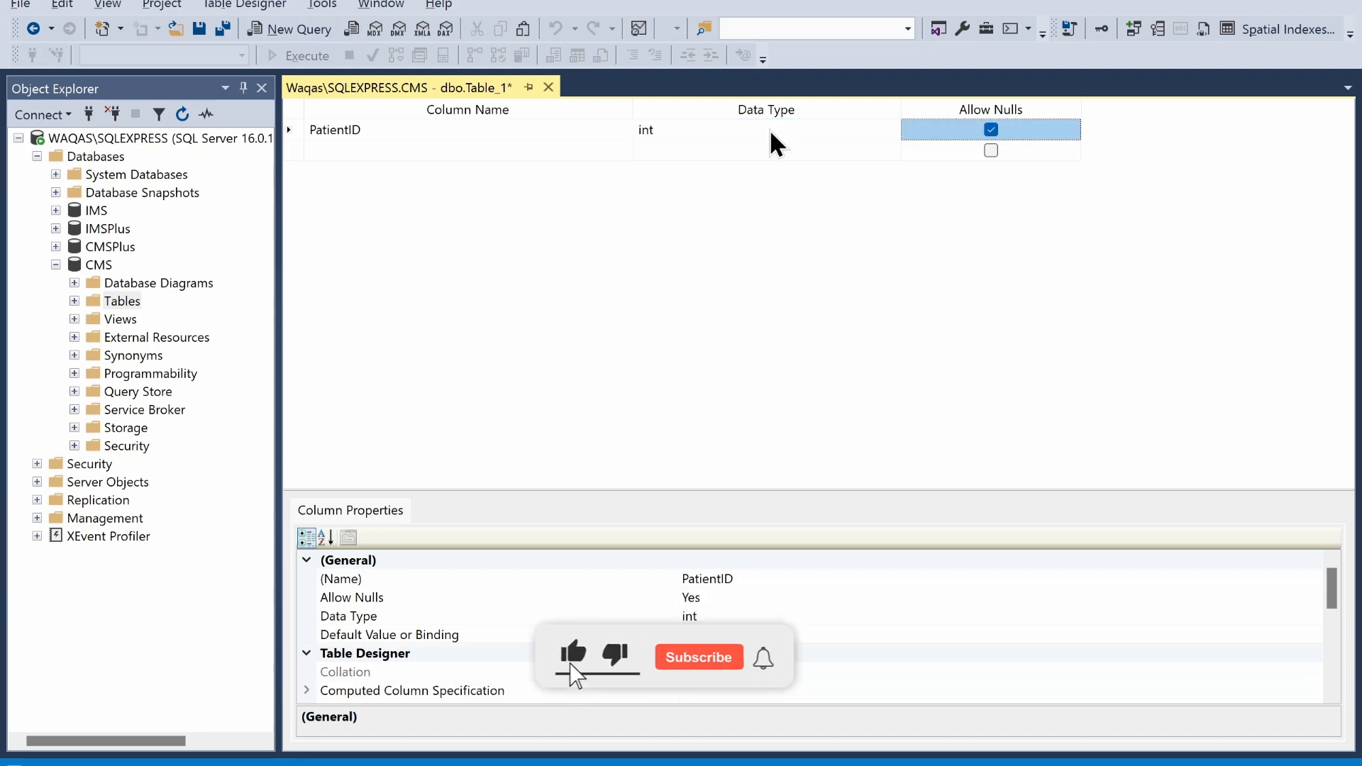
{"action": "left_click", "coordinate": [991, 130]}
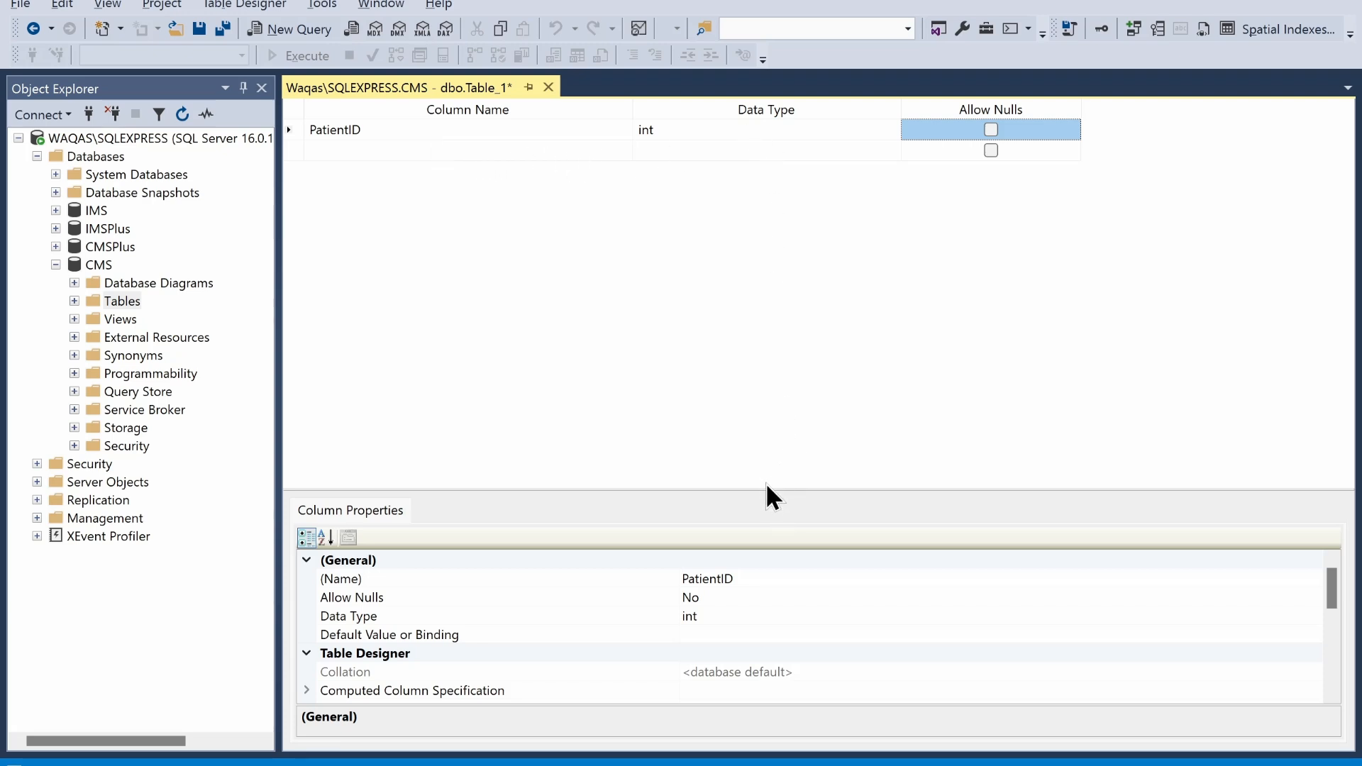
Make PatientID an identity column by setting Is Identity to Yes in its identity specification
{"action": "left_click_drag", "start_coordinate": [768, 486], "coordinate": [691, 259]}
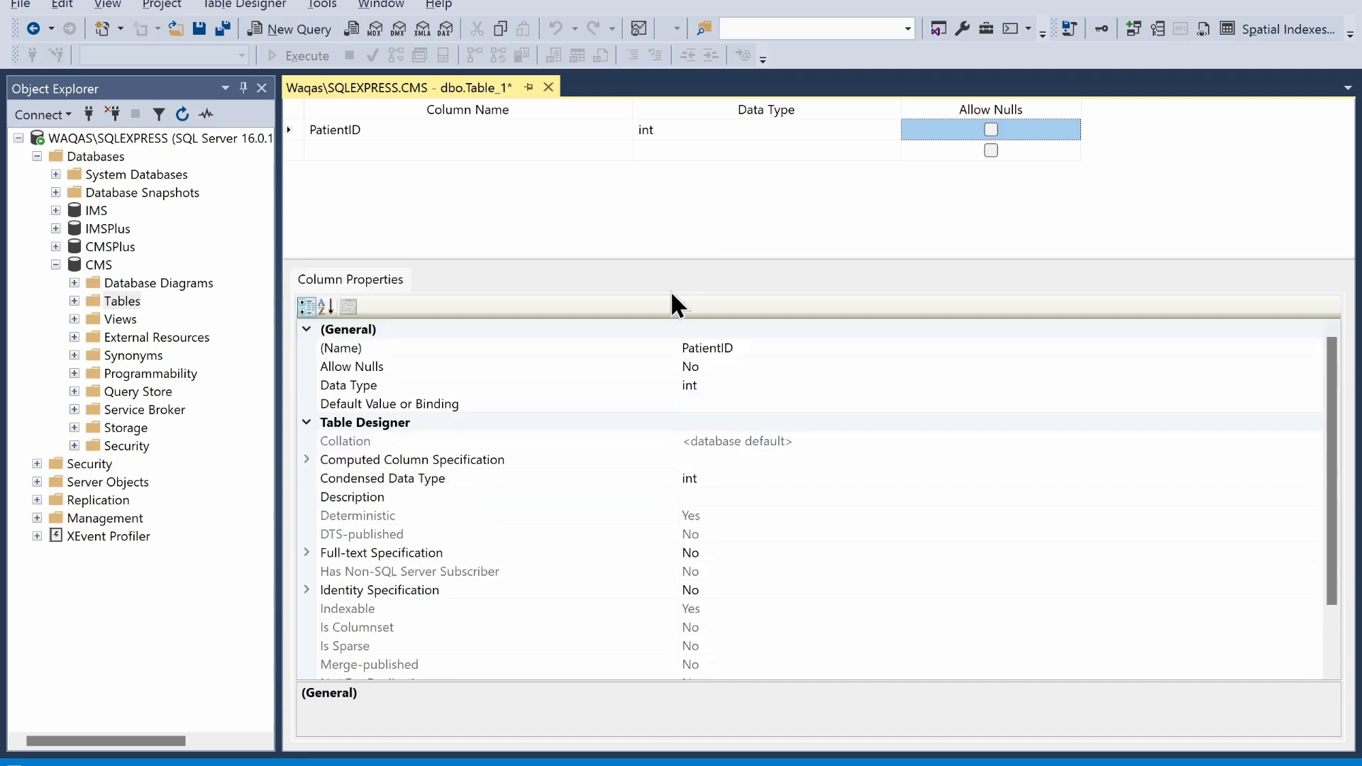
{"action": "left_click", "coordinate": [307, 589]}
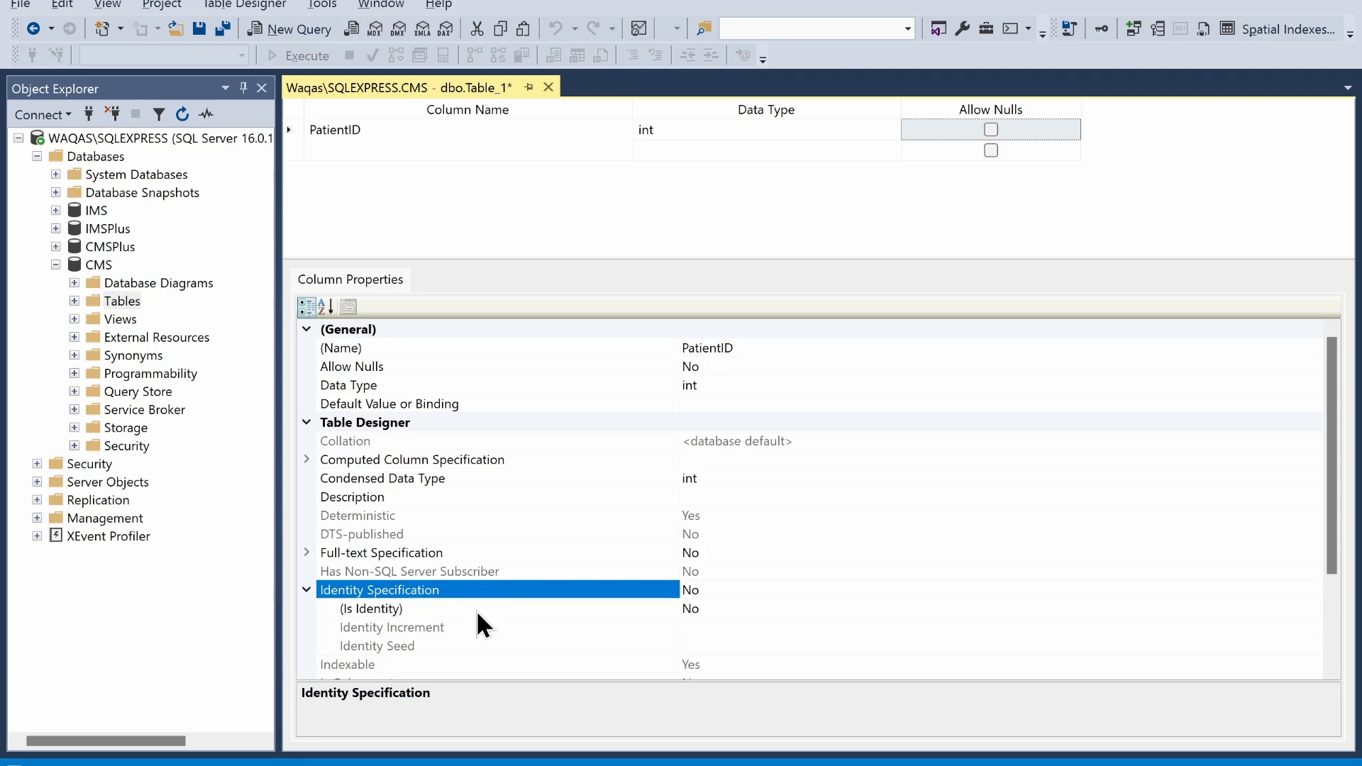
{"action": "double_click", "coordinate": [715, 609]}
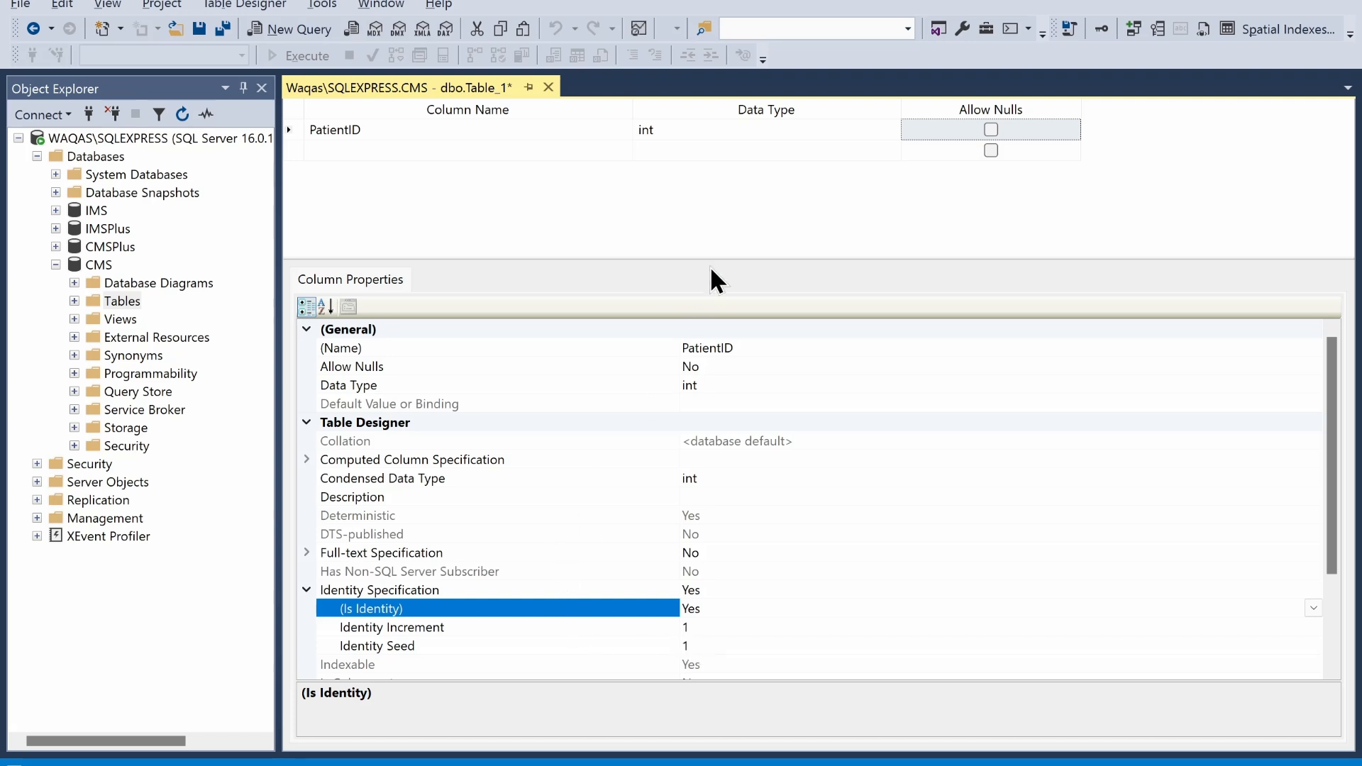
{"action": "left_click_drag", "start_coordinate": [724, 259], "coordinate": [723, 557]}
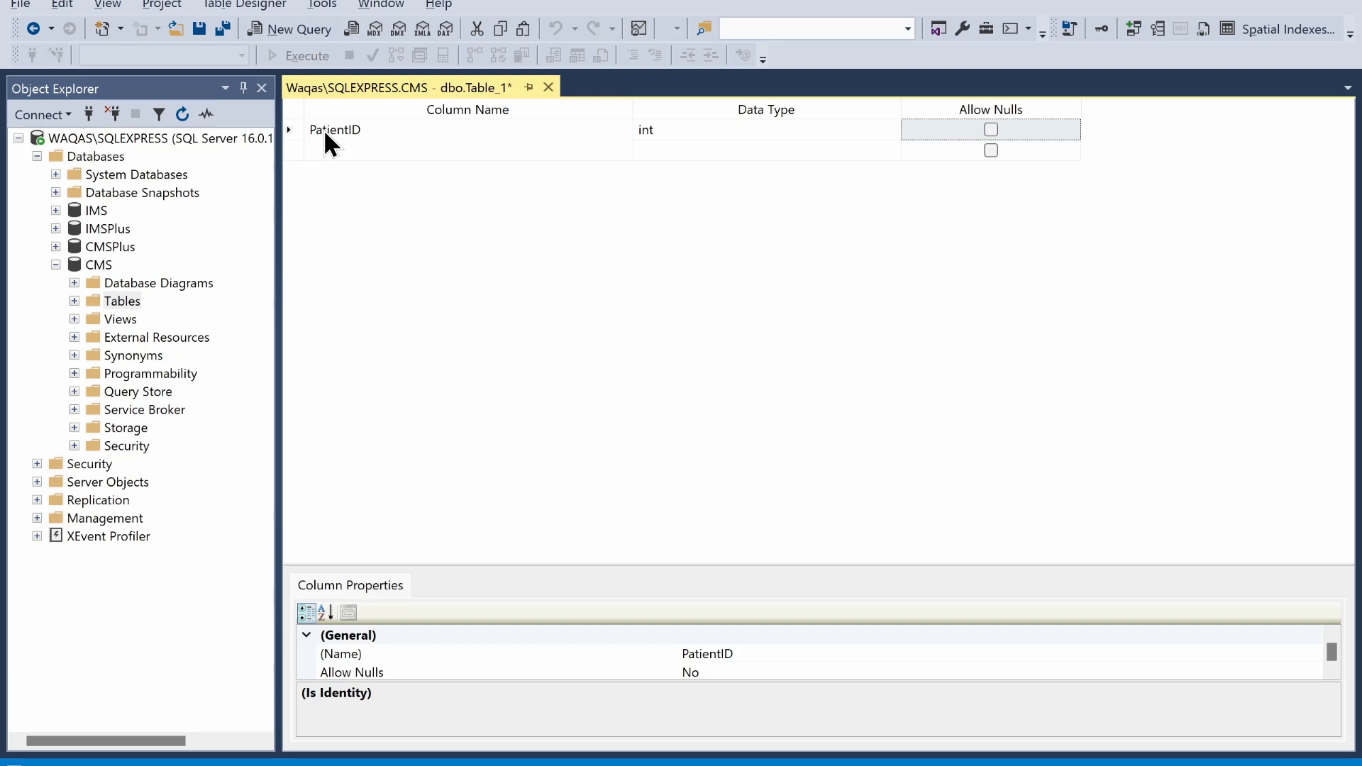
Set the PatientID column as the table's primary key
{"action": "left_click", "coordinate": [399, 133]}
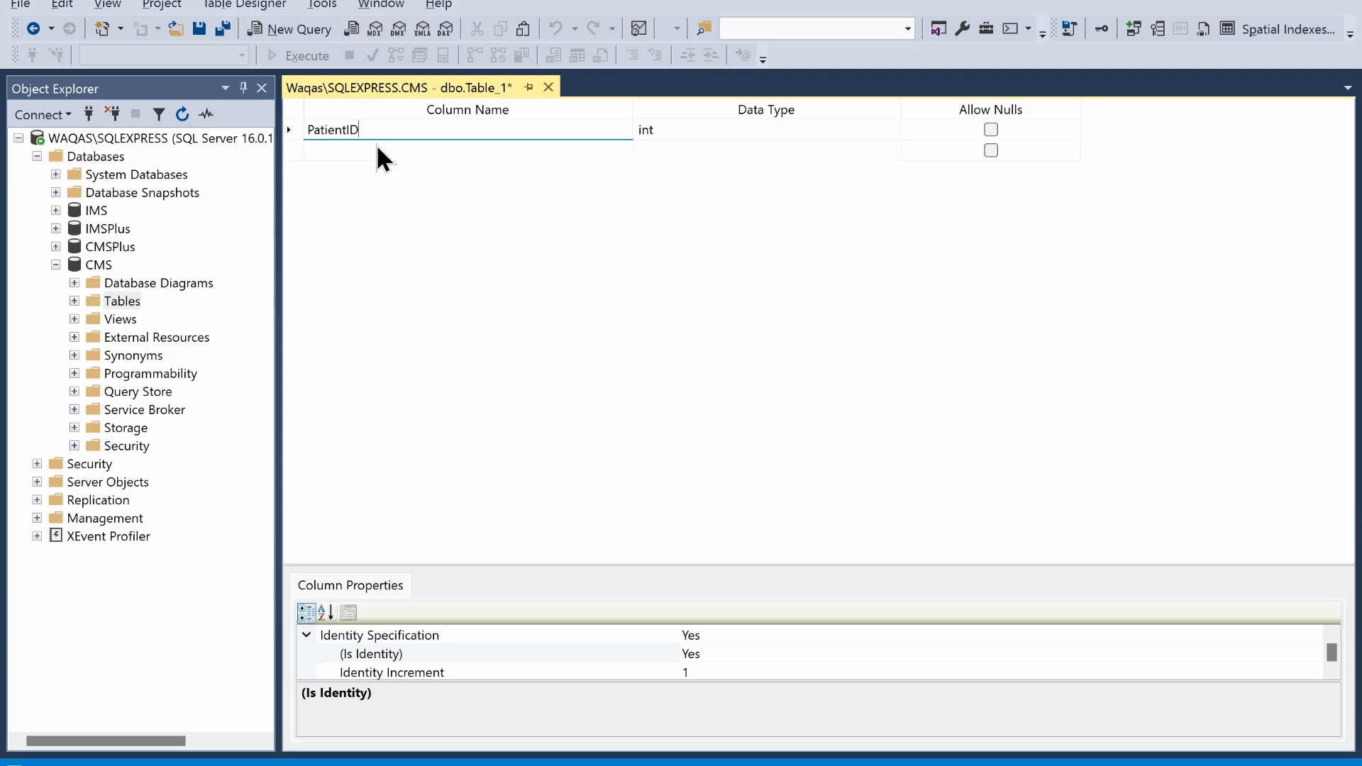
{"action": "left_click", "coordinate": [1096, 28]}
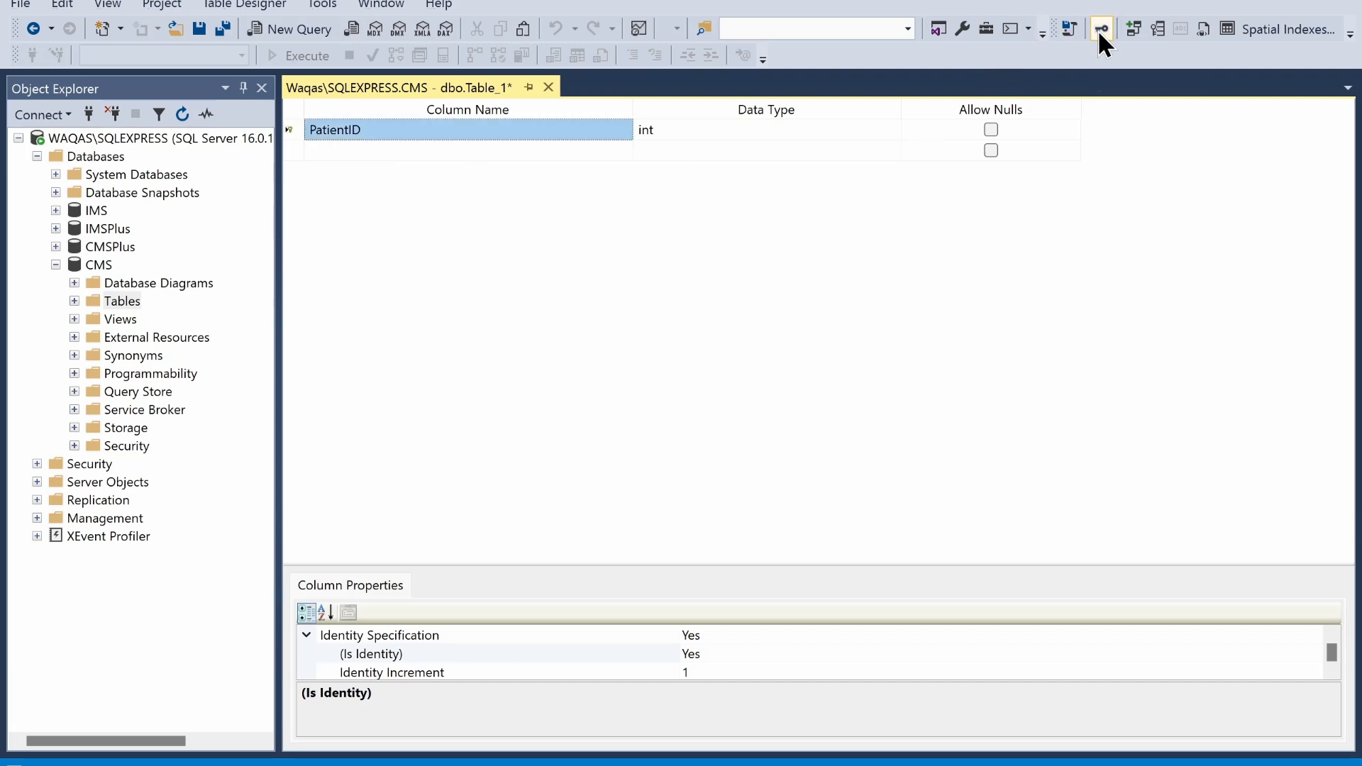
{"action": "left_click", "coordinate": [313, 133]}
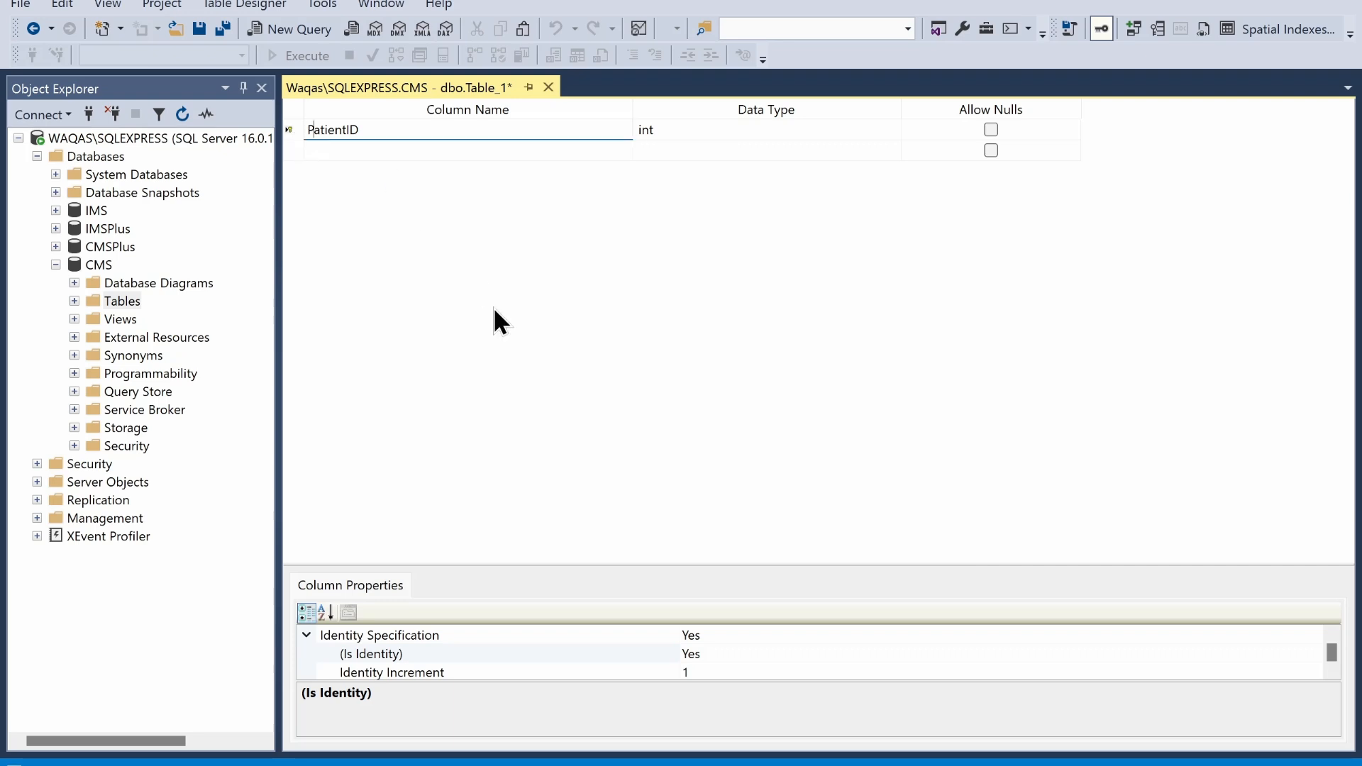
{"action": "left_click", "coordinate": [649, 568]}
{"action": "left_click_drag", "start_coordinate": [643, 565], "coordinate": [645, 512]}
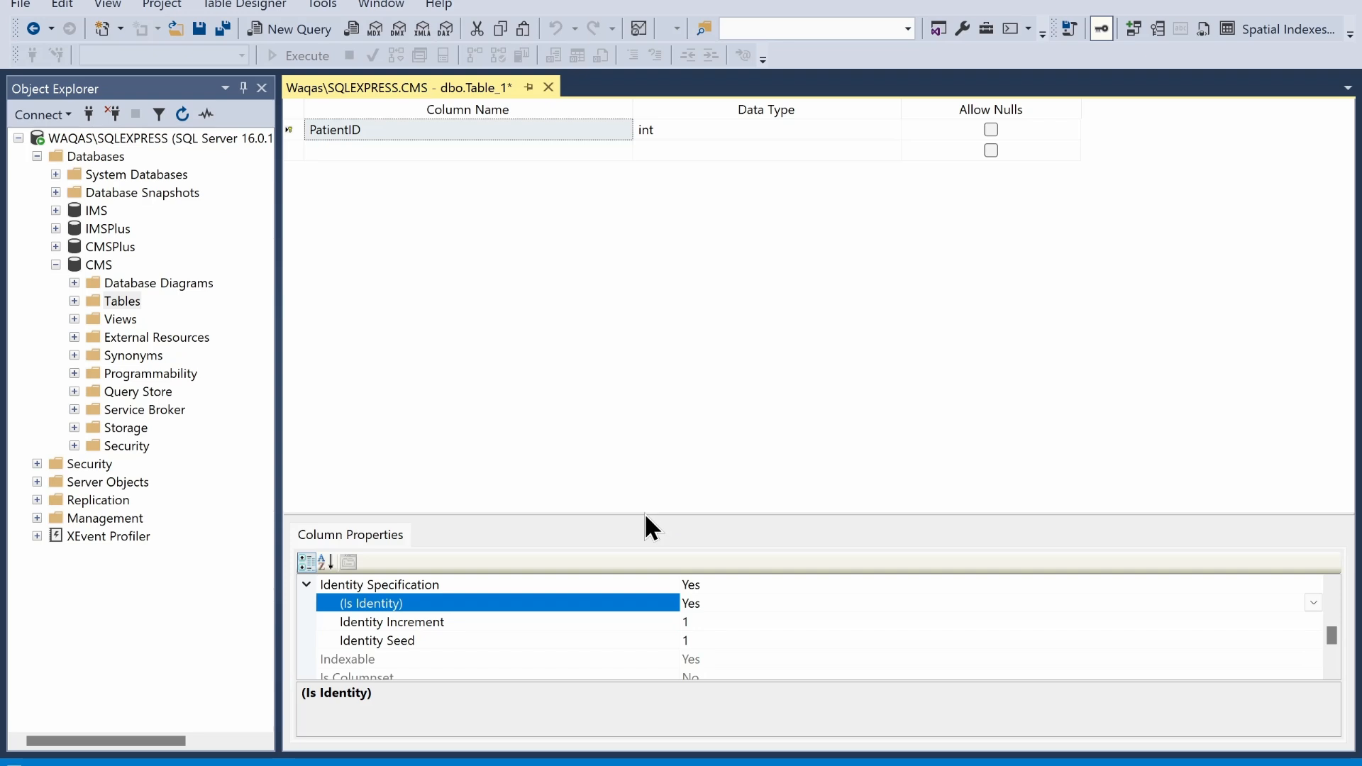
Copy the field name FirstName from the Patients list in Excel and enter it as the table's second column in SQL Server Management Studio
{"action": "left_click", "coordinate": [474, 153]}
{"action": "key", "text": "alt+Tab"}
{"action": "double_click", "coordinate": [110, 173]}
{"action": "double_click", "coordinate": [110, 173]}
{"action": "key", "text": "ctrl+c"}
{"action": "key", "text": "alt+Tab"}
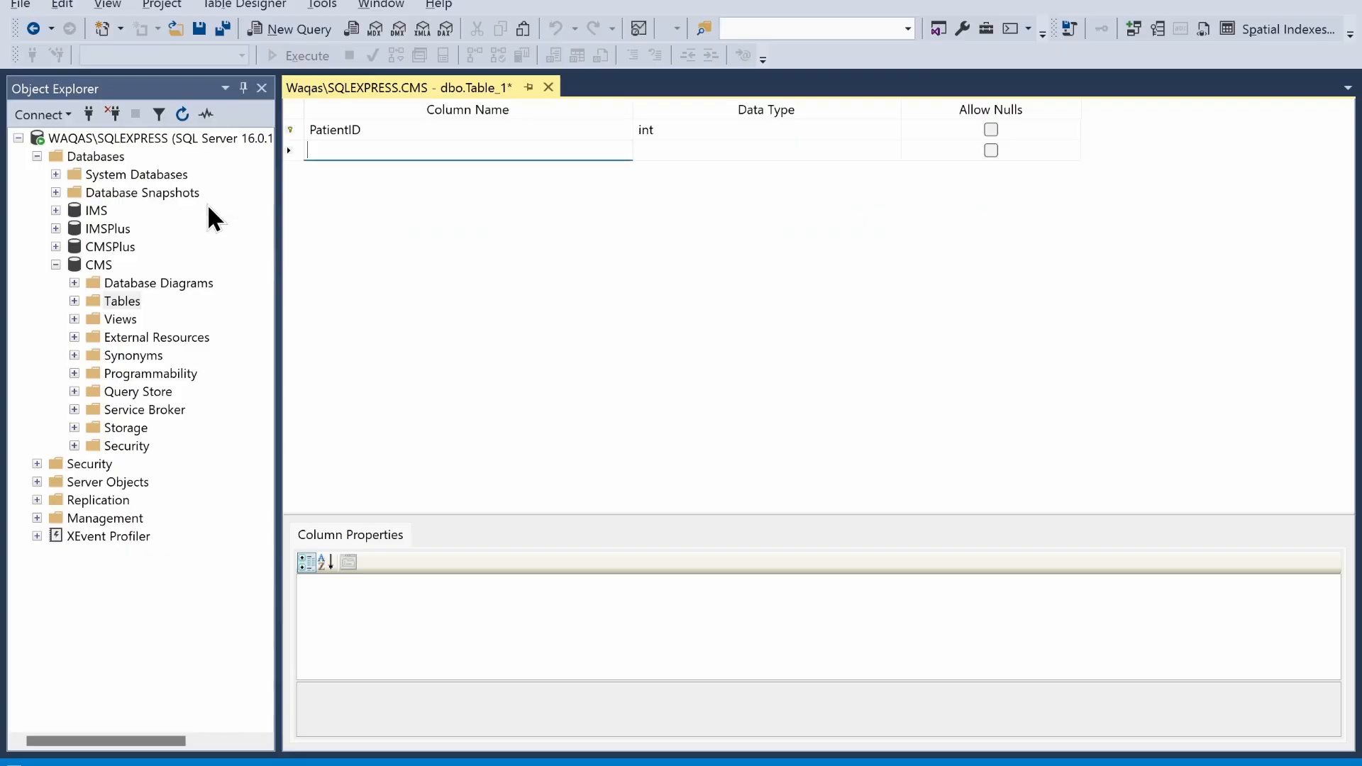
{"action": "key", "text": "ctrl+v"}
Set the FirstName column's data type to varchar(100) and disallow nulls
{"action": "left_click", "coordinate": [705, 146]}
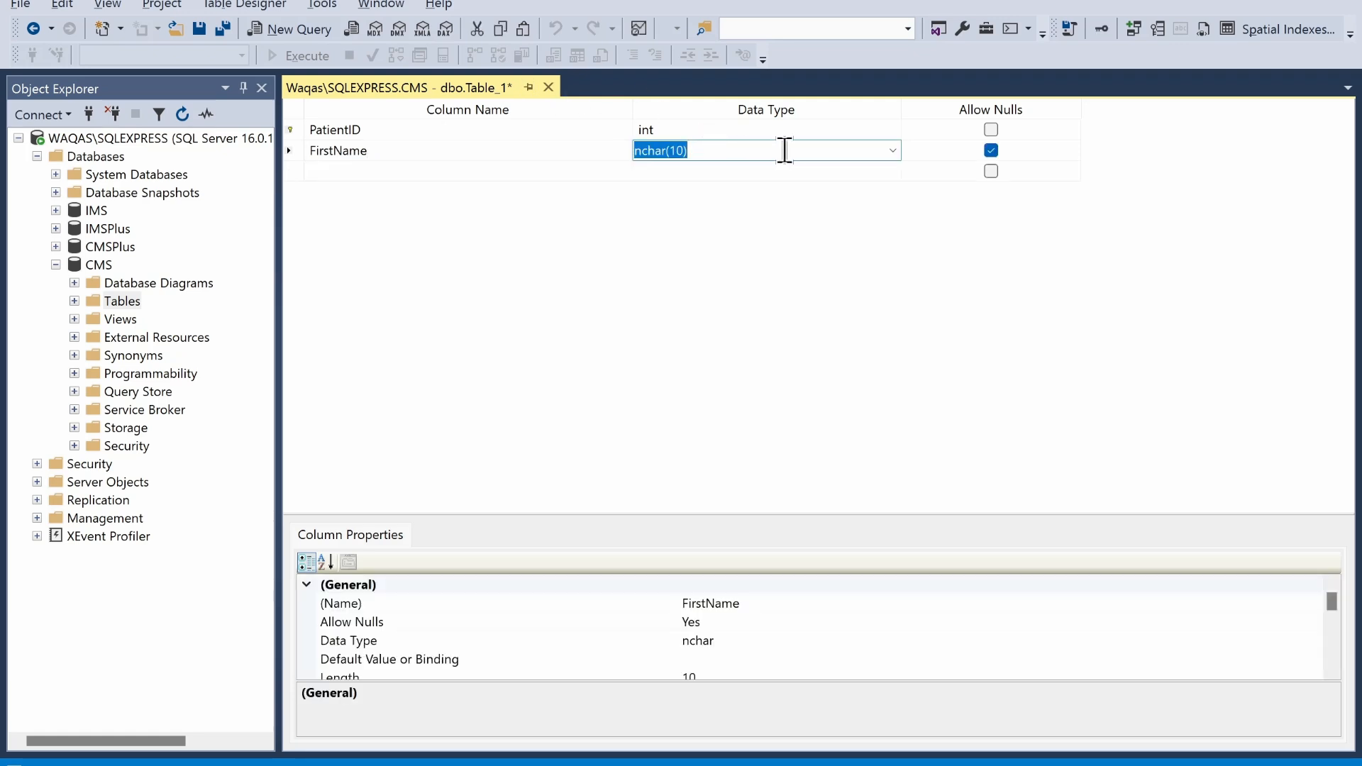
{"action": "type", "text": "varcha"}
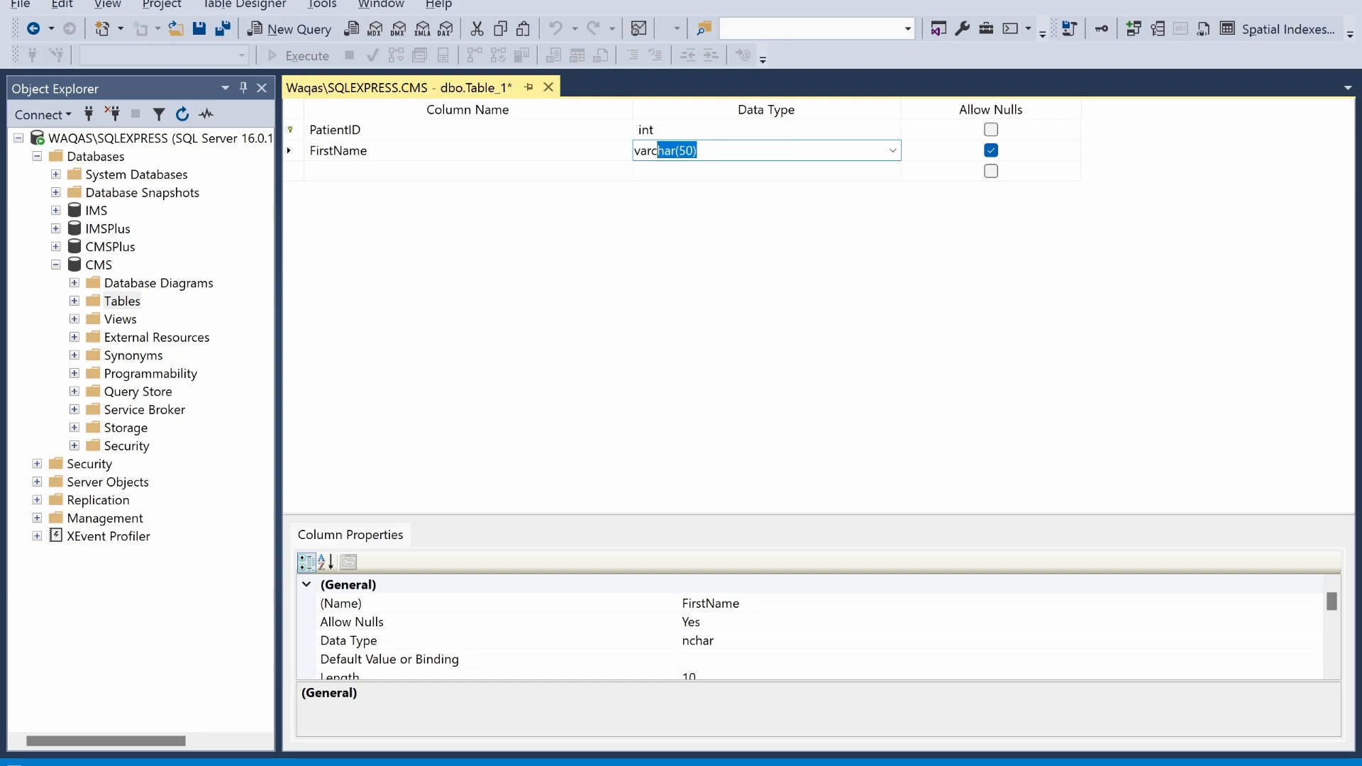
{"action": "left_click", "coordinate": [687, 150]}
{"action": "type", "text": "10"}
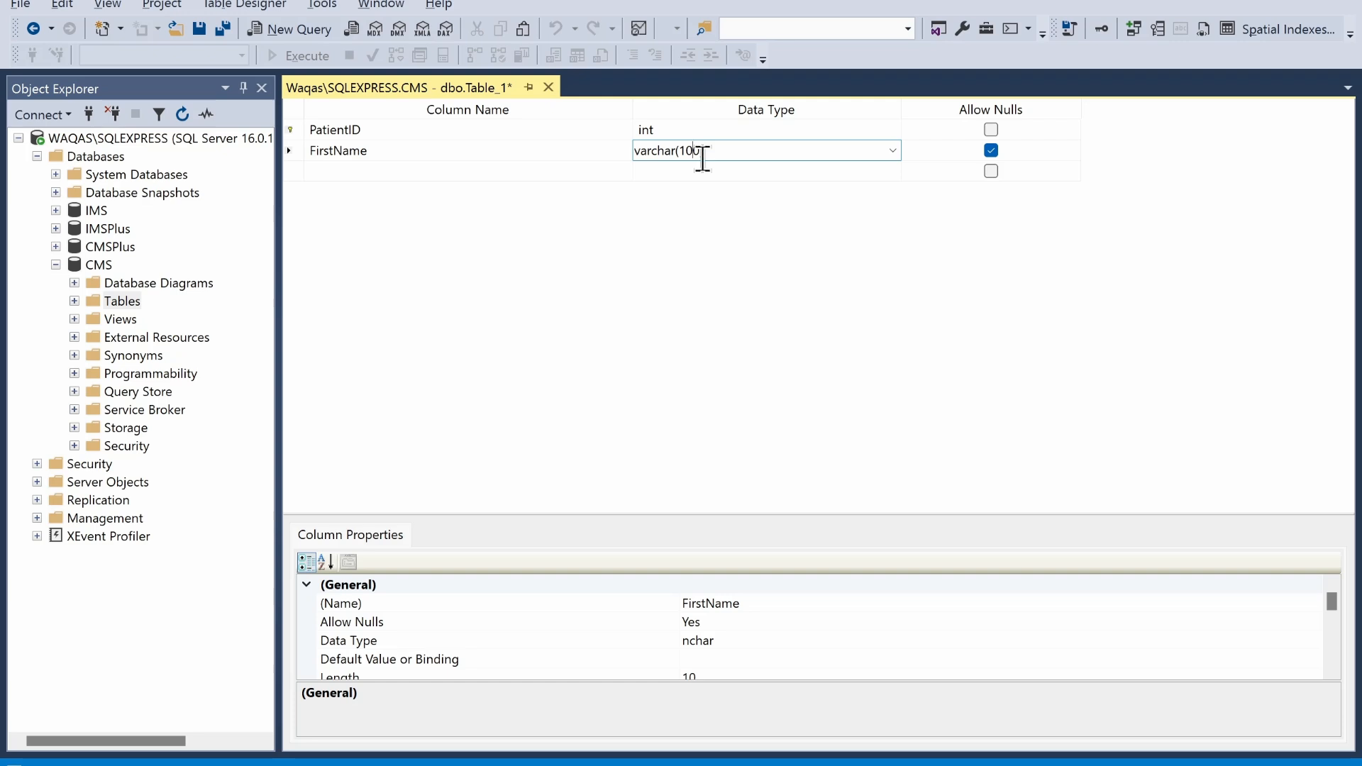
{"action": "left_click", "coordinate": [990, 151]}
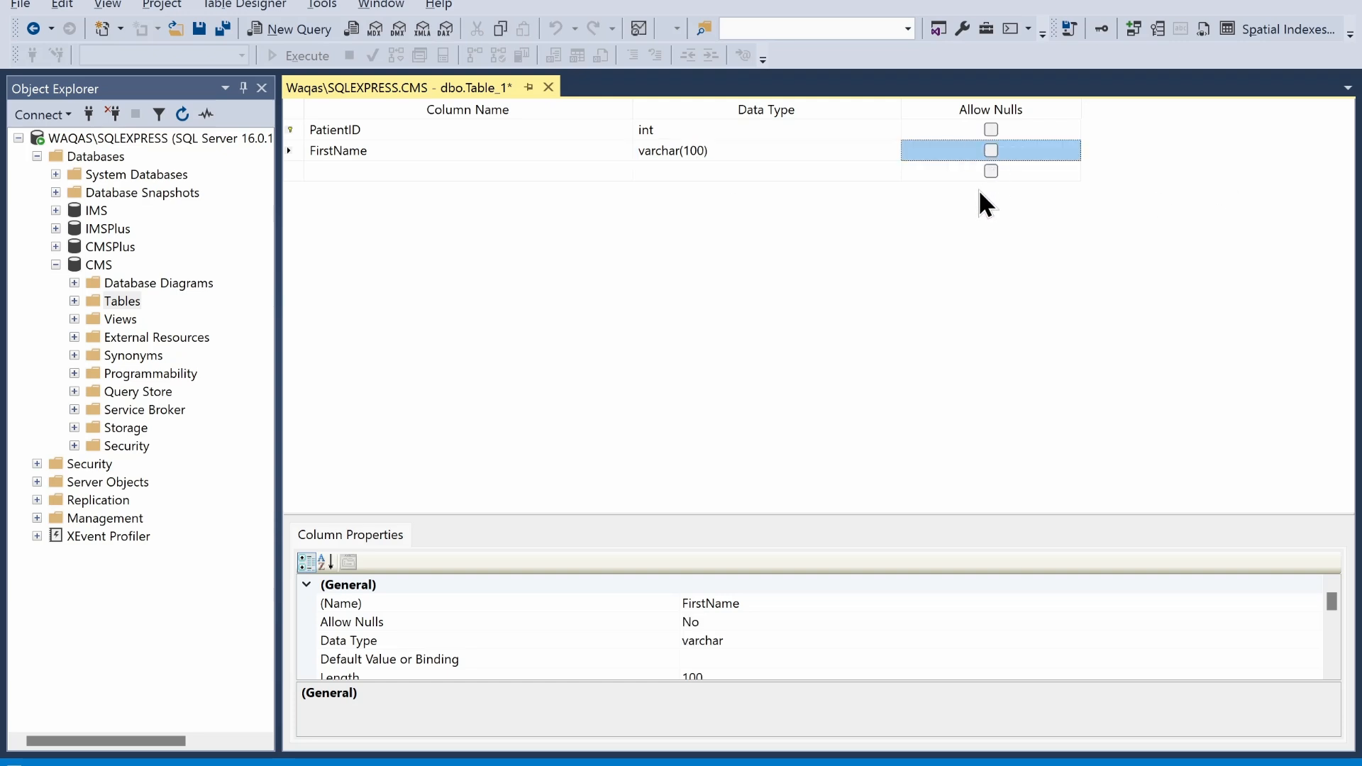
Duplicate the FirstName column definition into the empty row below it
{"action": "left_click", "coordinate": [296, 154]}
{"action": "key", "text": "ctrl+c"}
{"action": "left_click", "coordinate": [297, 167]}
{"action": "key", "text": "ctrl+v"}
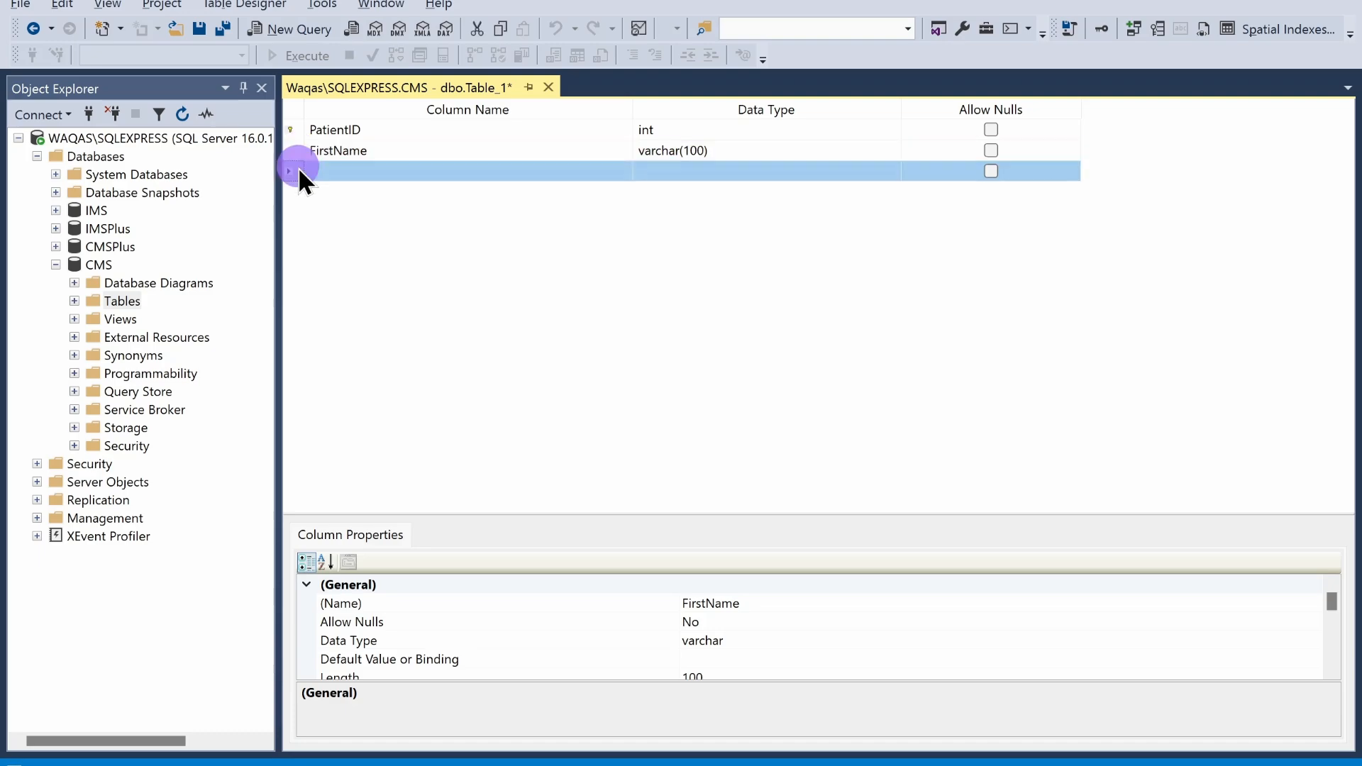
Rename the duplicated column to LastName, copying the field name from the Patients list in Excel
{"action": "key", "text": "alt+Tab"}
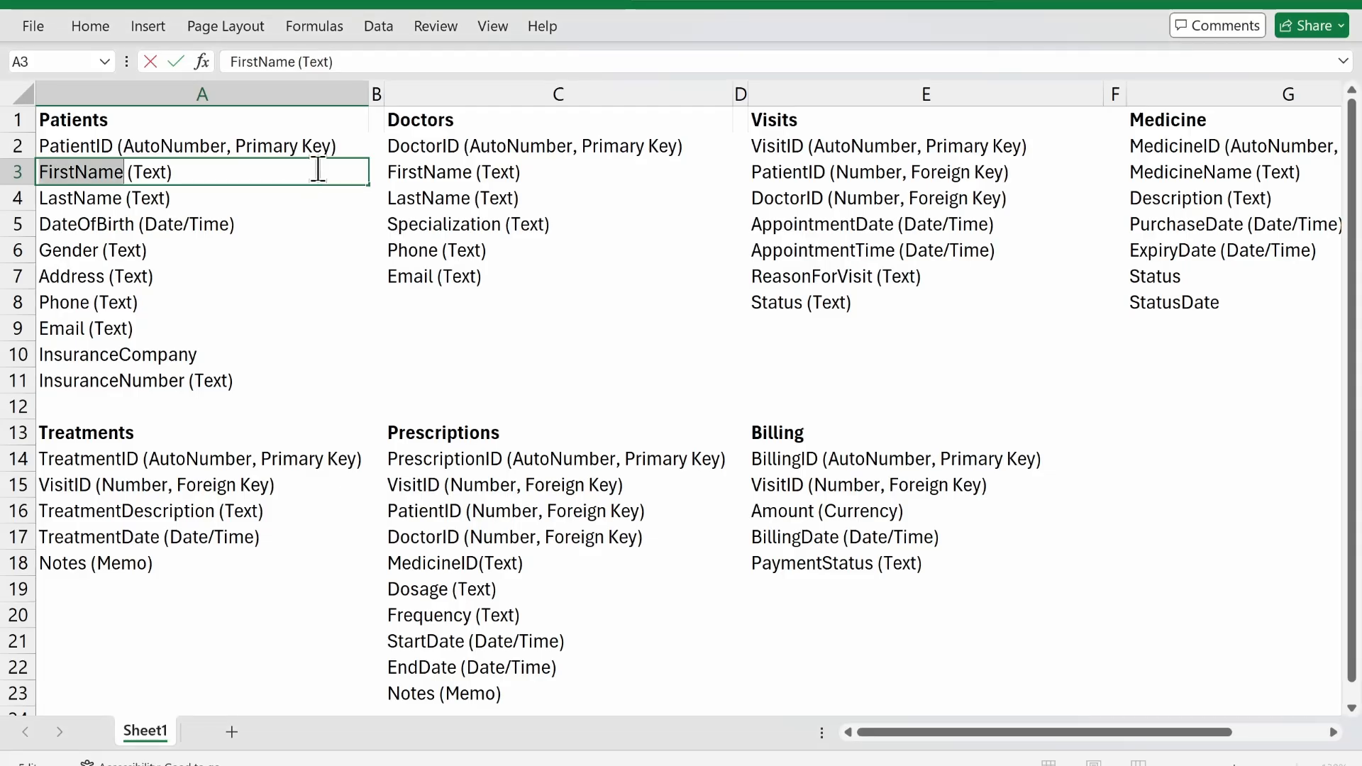
{"action": "left_click", "coordinate": [101, 206]}
{"action": "double_click", "coordinate": [101, 207]}
{"action": "double_click", "coordinate": [101, 207]}
{"action": "key", "text": "ctrl+c"}
{"action": "key", "text": "alt+Tab"}
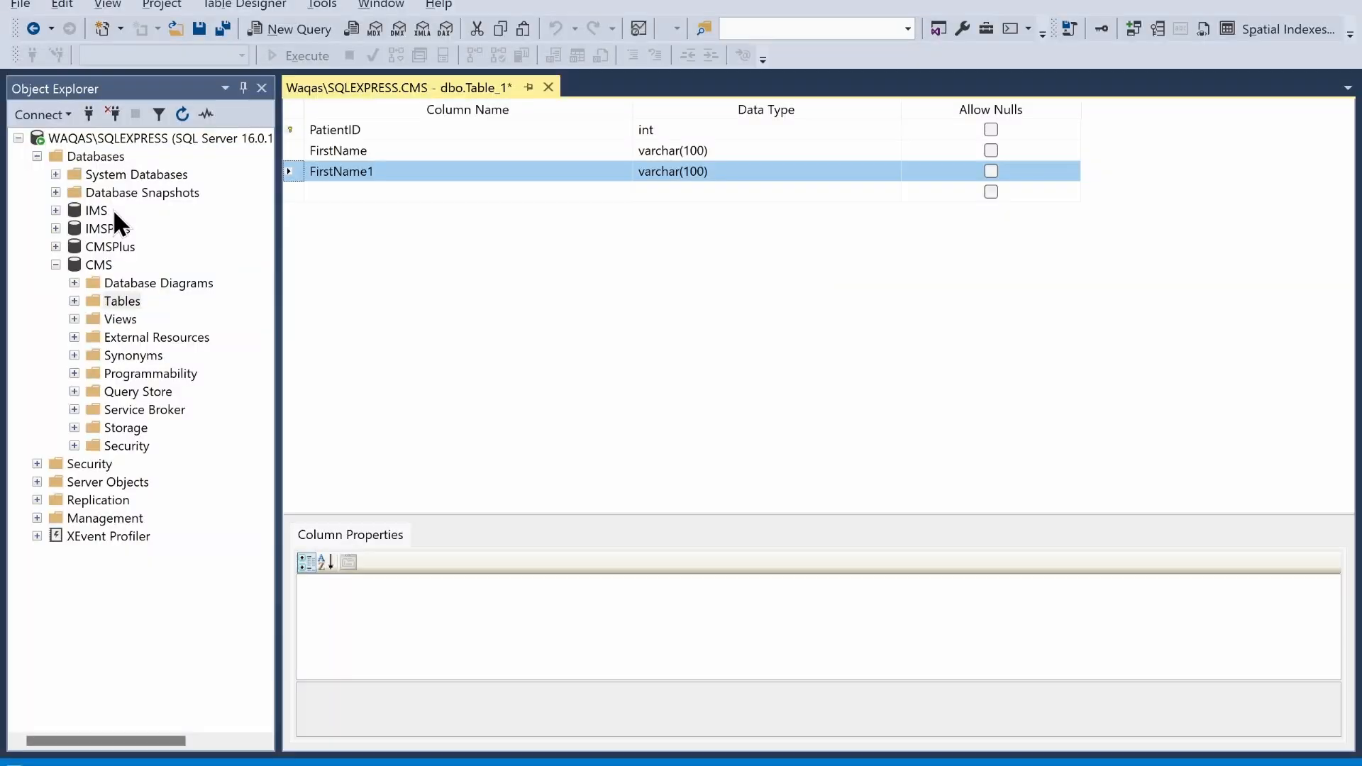
{"action": "left_click", "coordinate": [364, 170]}
{"action": "key", "text": "ctrl+v"}
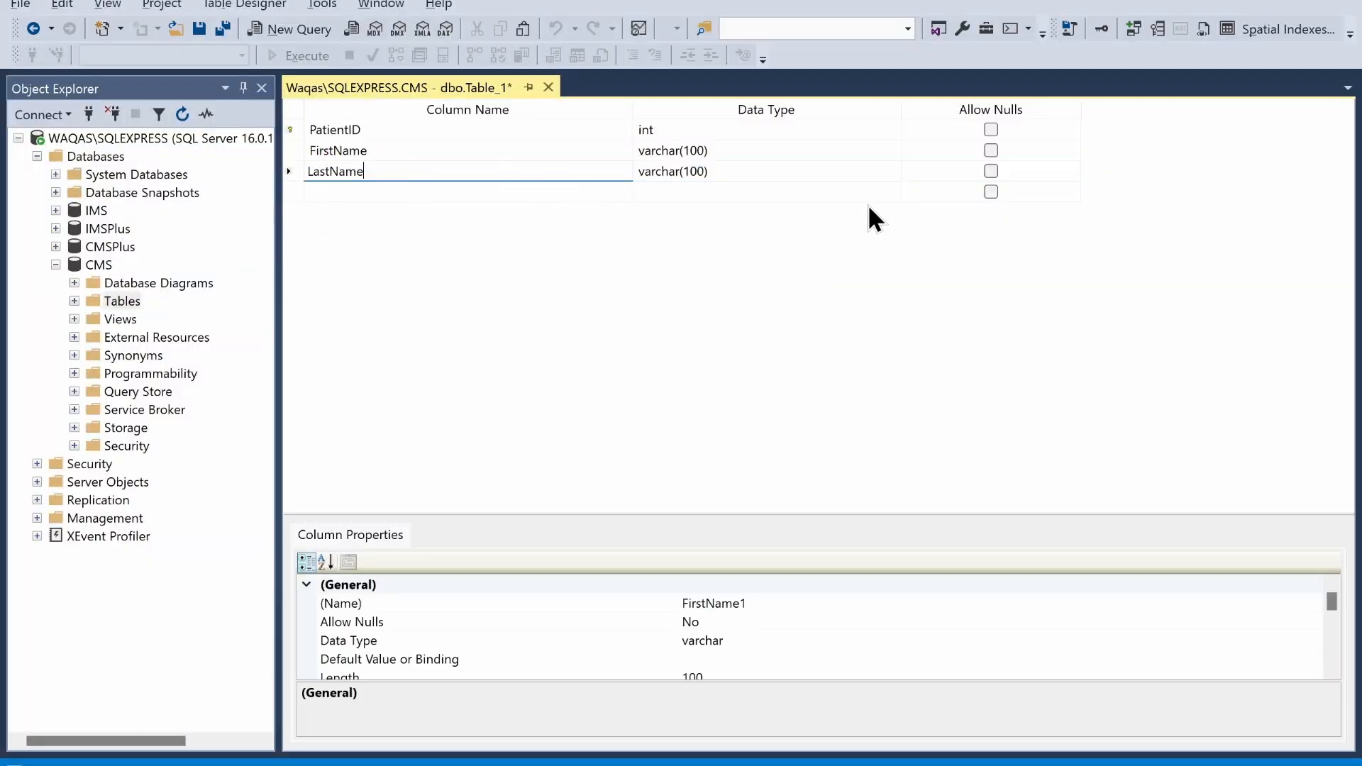
Add an Age column of type int below LastName in place of the DateOfBirth field listed in Excel, and disallow nulls
{"action": "key", "text": "alt+Tab"}
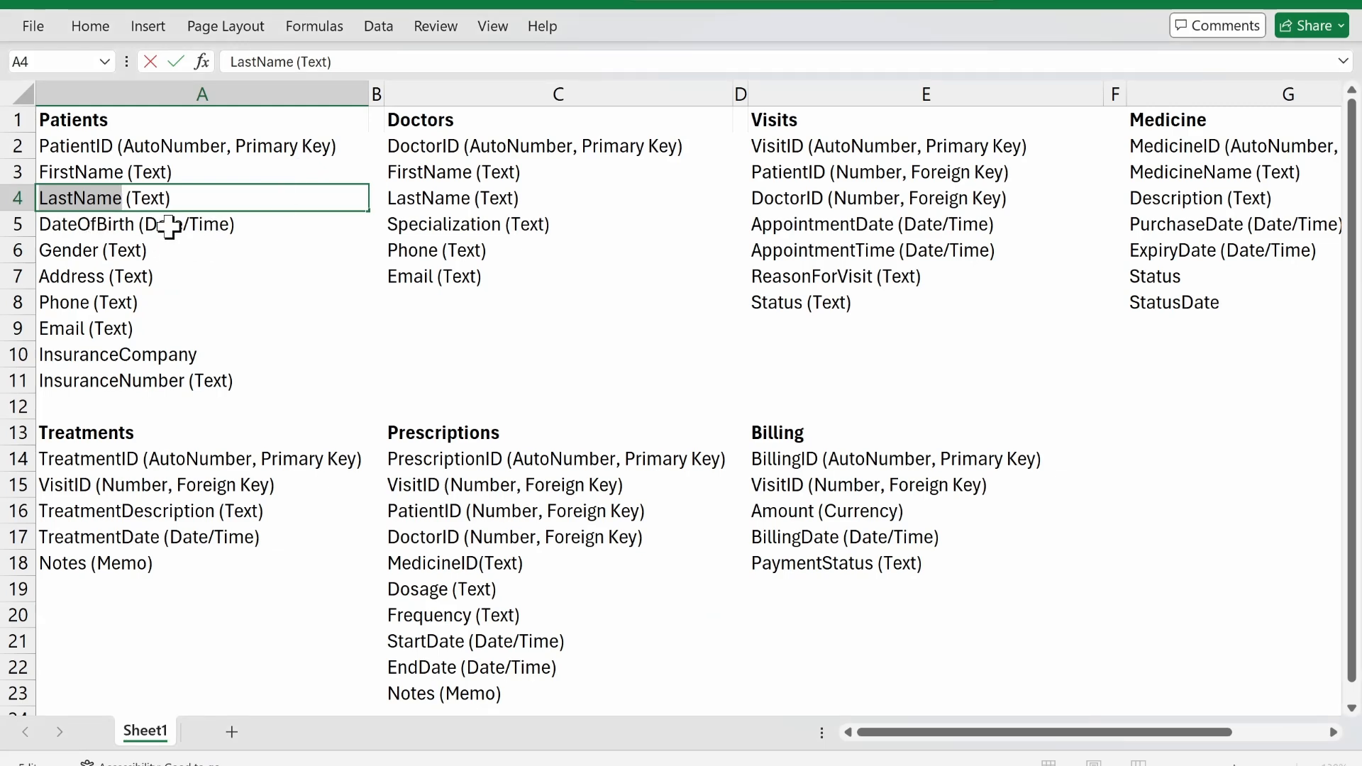
{"action": "key", "text": "alt+Tab"}
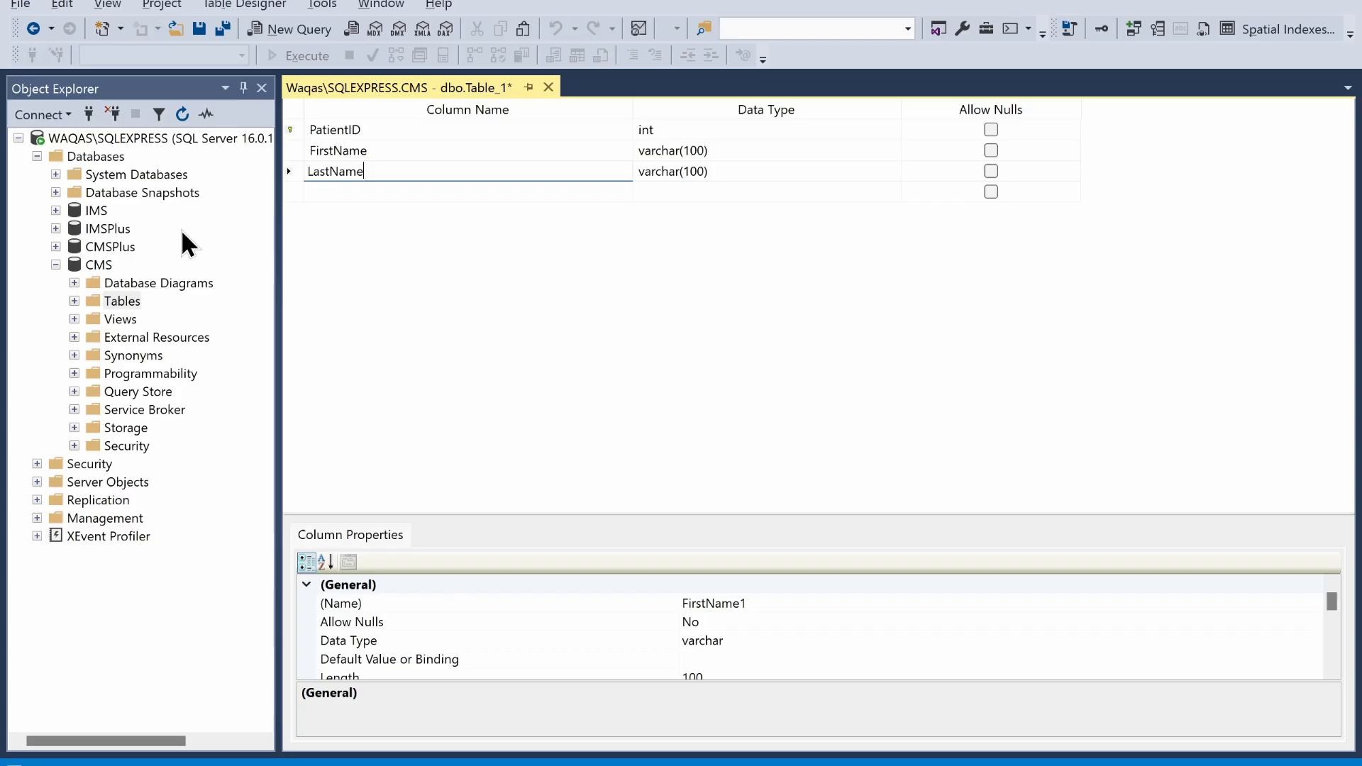
{"action": "left_click", "coordinate": [365, 190]}
{"action": "type", "text": "Ag"}
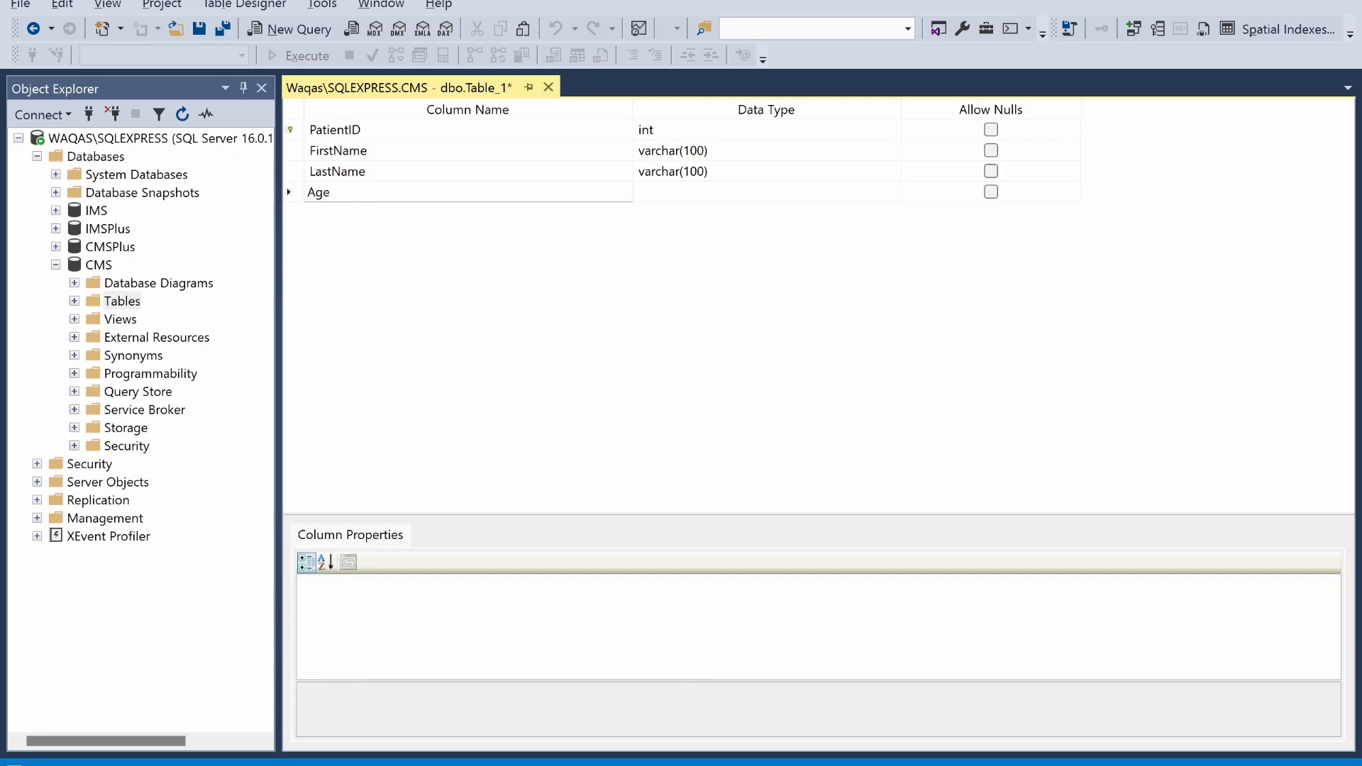
{"action": "type", "text": "e"}
{"action": "key", "text": "Tab"}
{"action": "type", "text": "int"}
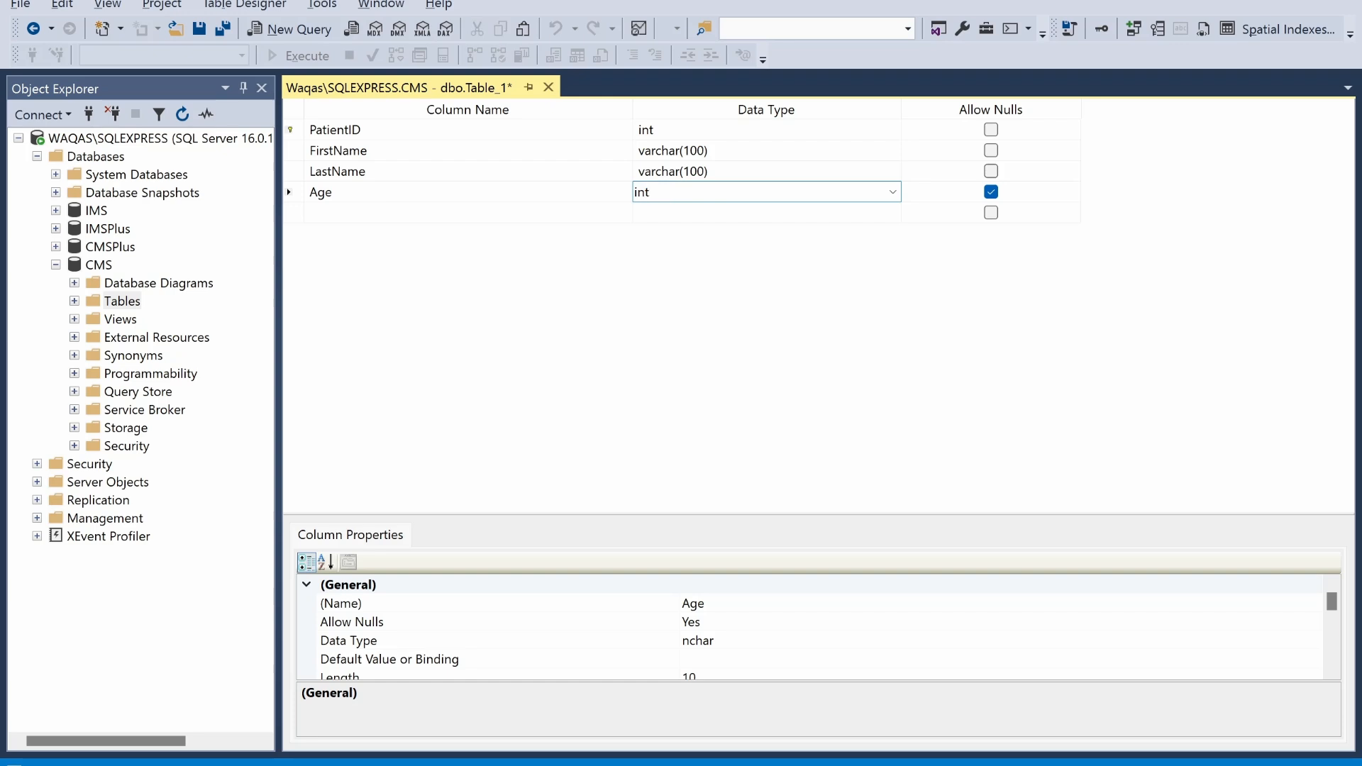
{"action": "key", "text": "Tab"}
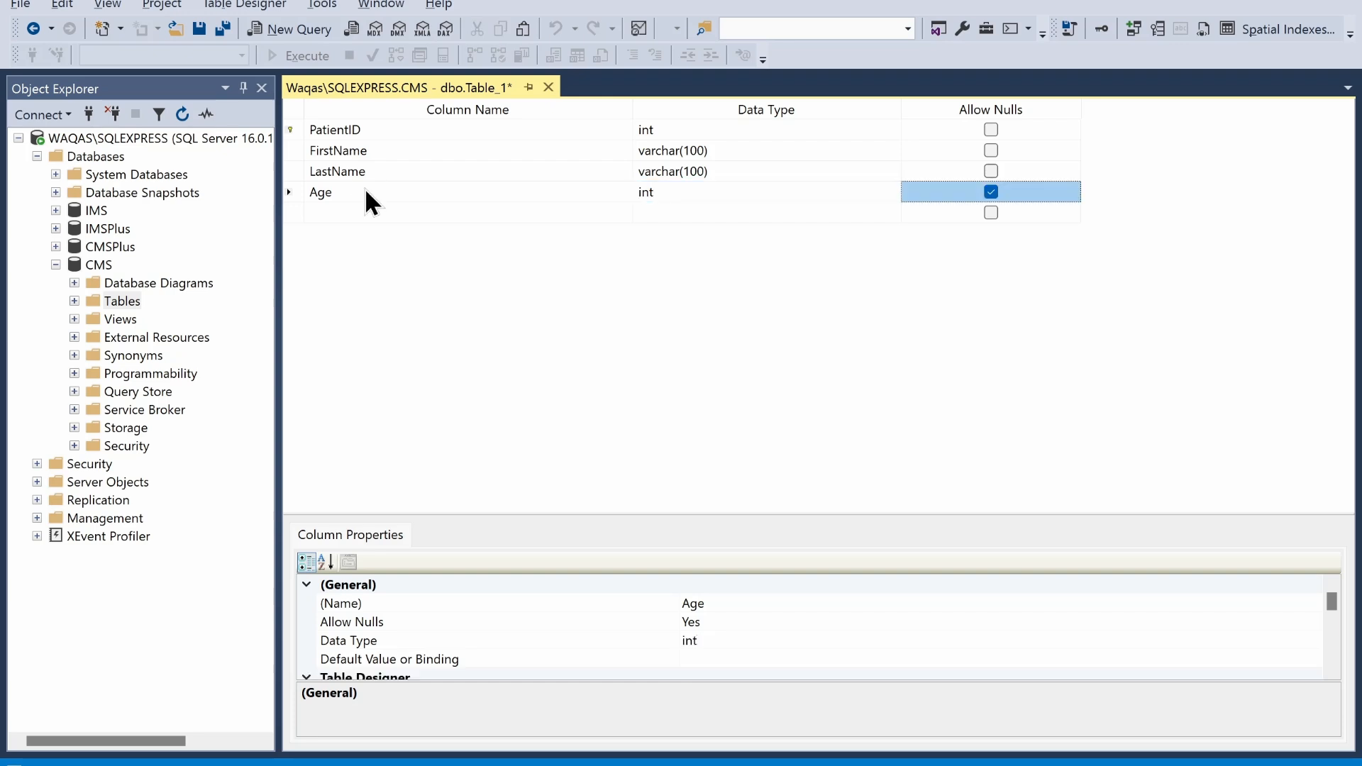
{"action": "key", "text": "space"}
Check the next Patients field in Excel and enter Gender as the column name below Age in the table design
{"action": "key", "text": "alt+Tab"}
{"action": "key", "text": "Down"}
{"action": "key", "text": "Down"}
{"action": "key", "text": "alt+Tab"}
{"action": "left_click", "coordinate": [393, 210]}
{"action": "type", "text": "Gender"}
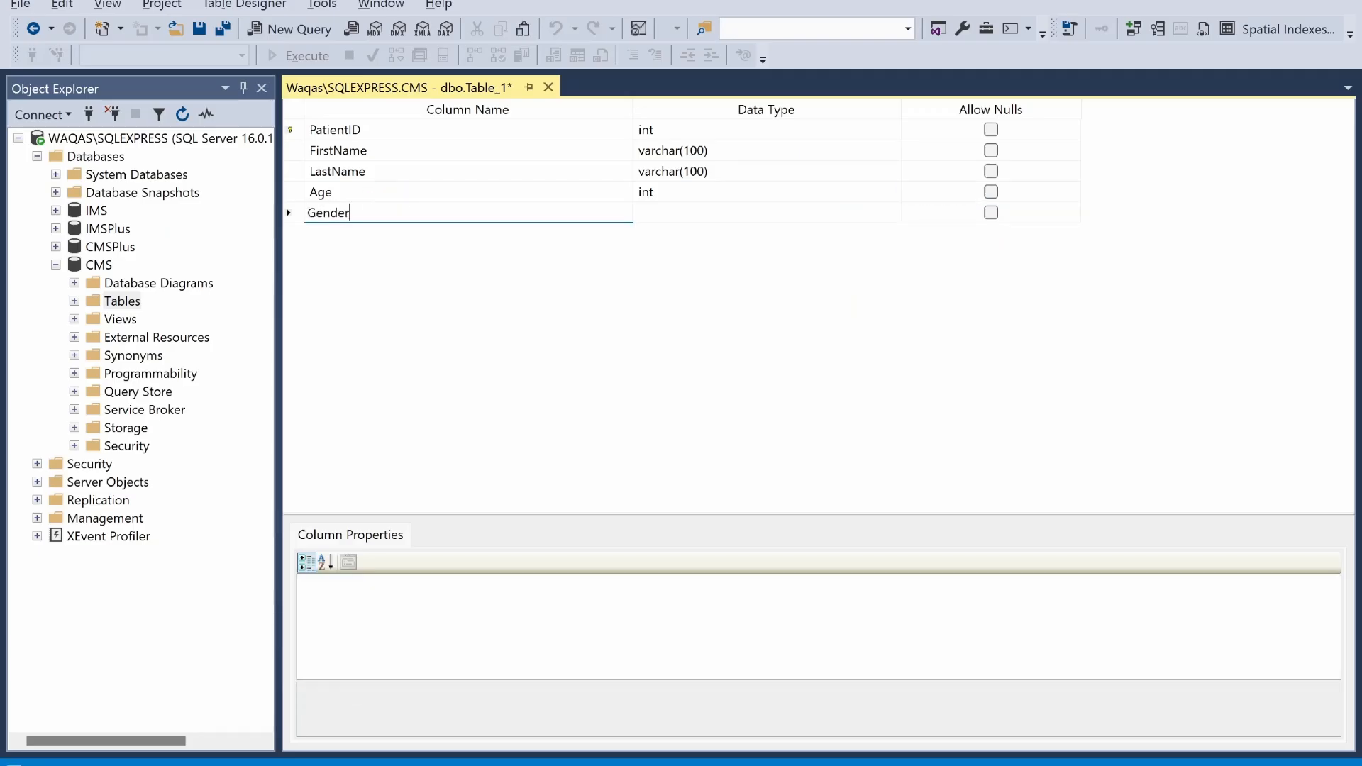
Set the Gender column's data type to varchar(20) and disallow nulls
{"action": "key", "text": "Tab"}
{"action": "type", "text": "varch"}
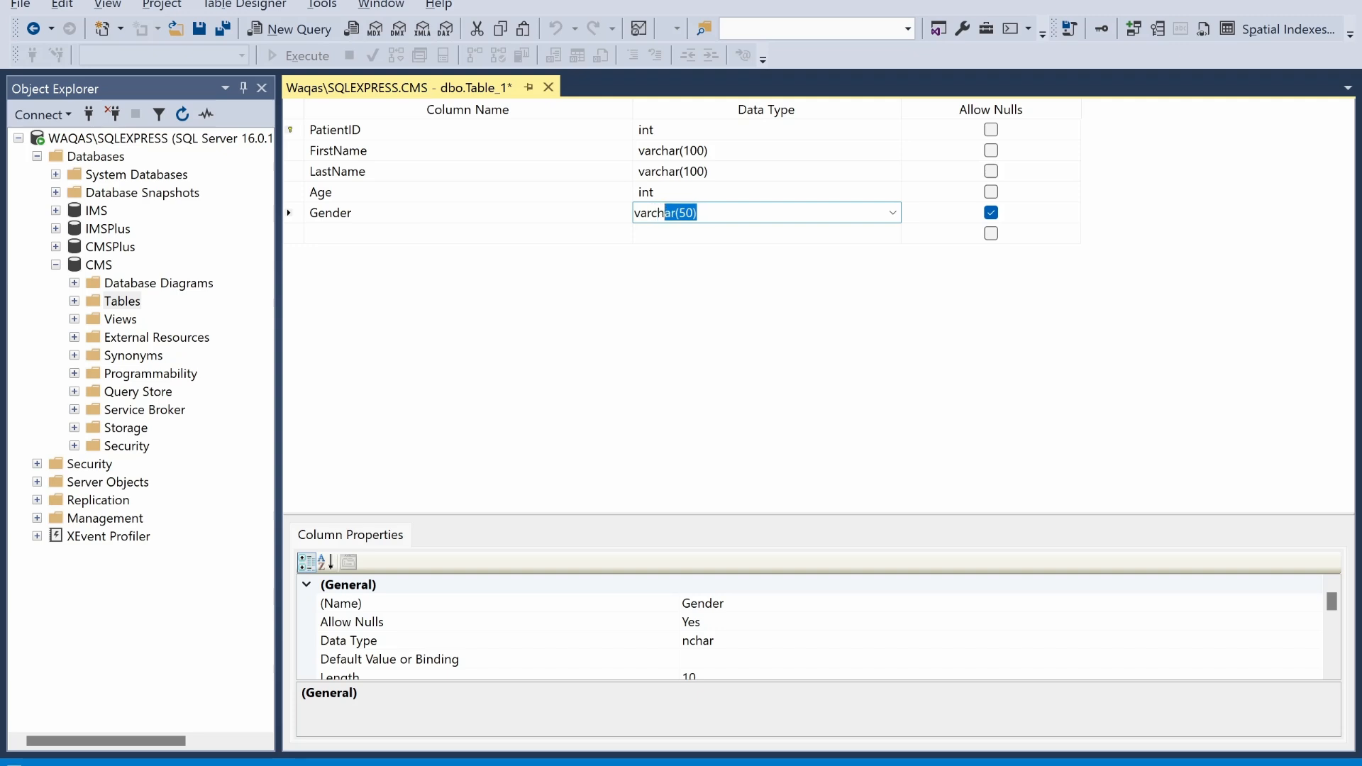
{"action": "key", "text": "Tab"}
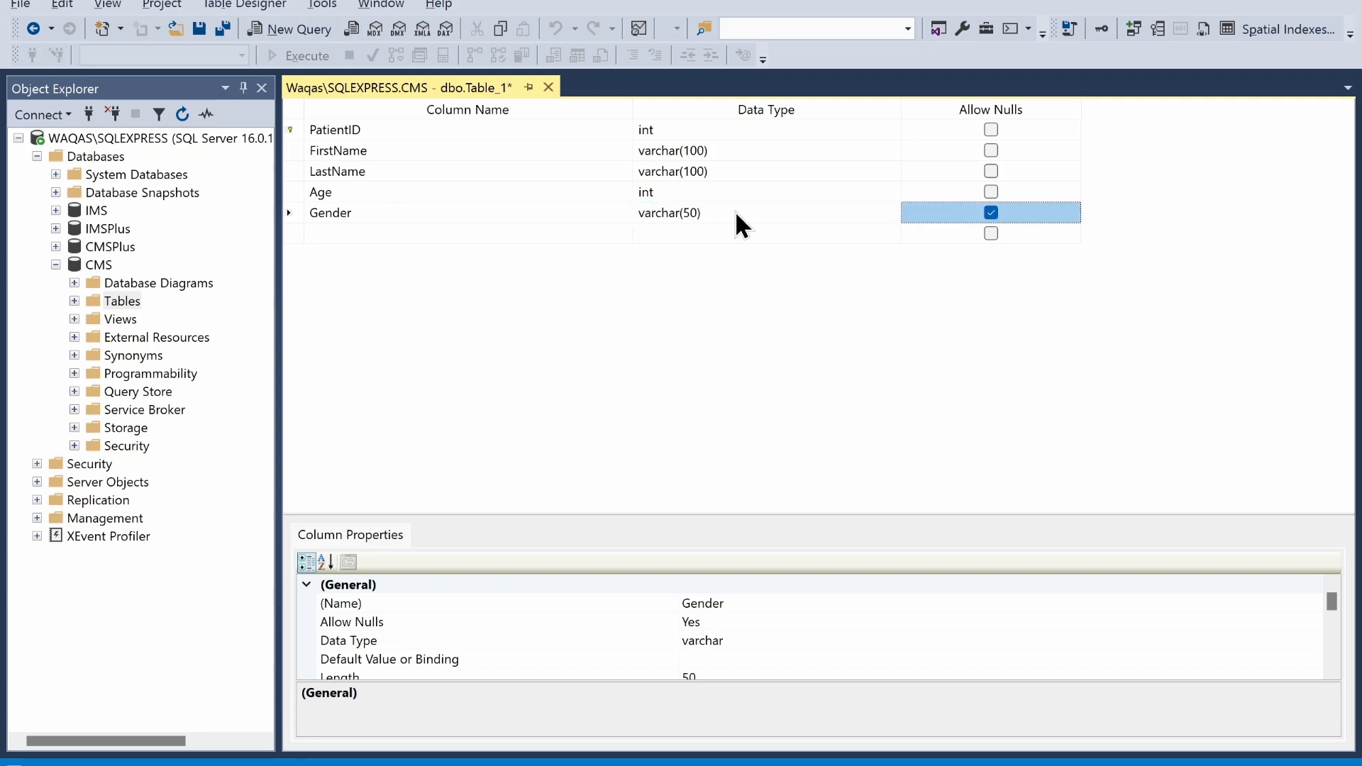
{"action": "left_click", "coordinate": [695, 212]}
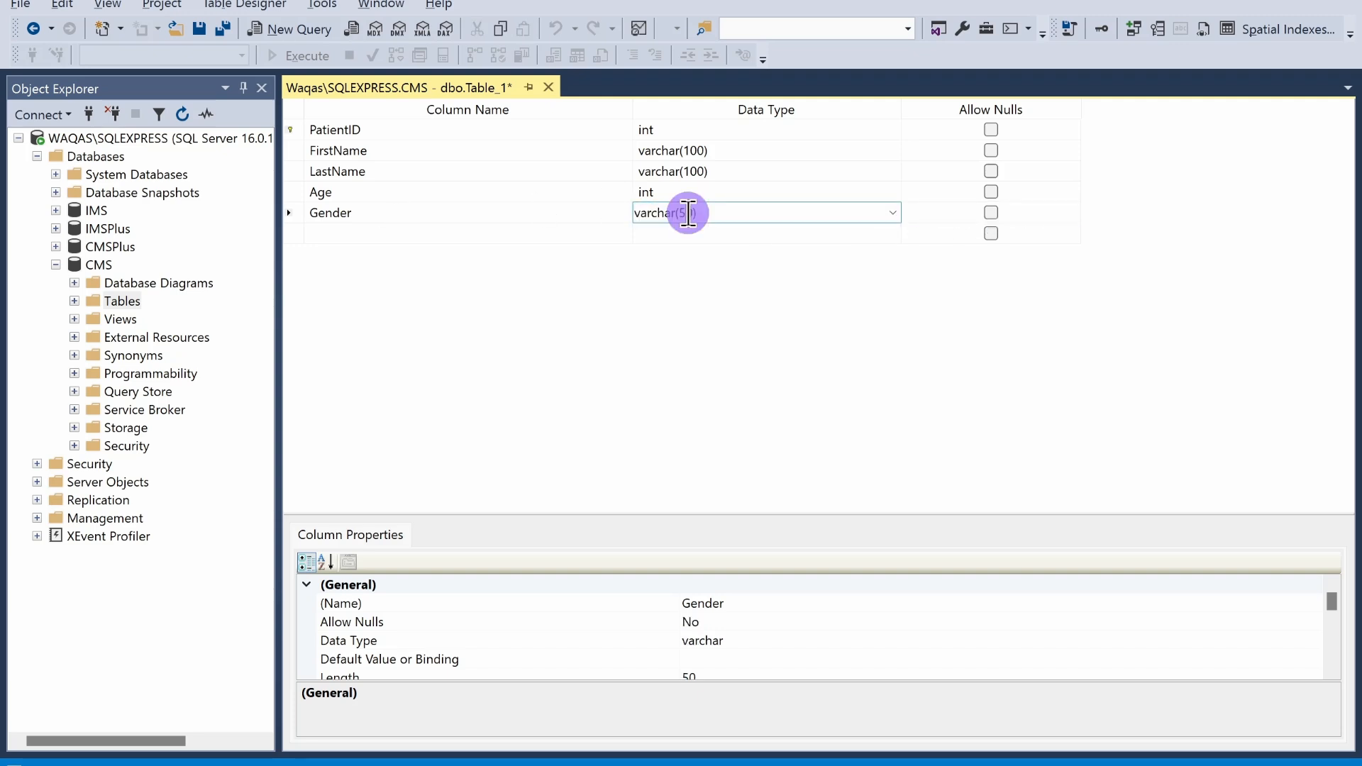
{"action": "key", "text": "BackSpace"}
{"action": "type", "text": "2"}
{"action": "key", "text": "Return"}
Copy the field name Address from the Patients list in Excel and enter it as the column below Gender
{"action": "key", "text": "alt+Tab"}
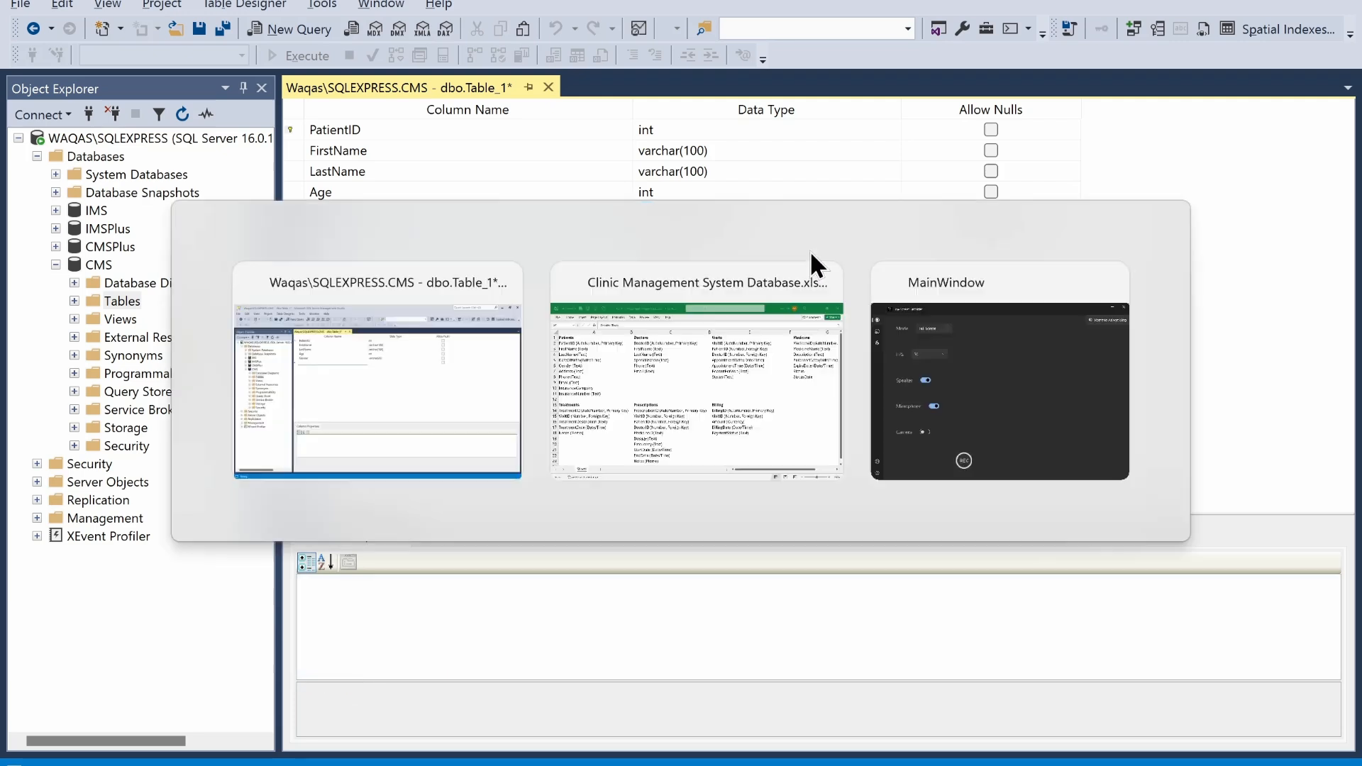
{"action": "key", "text": "Down"}
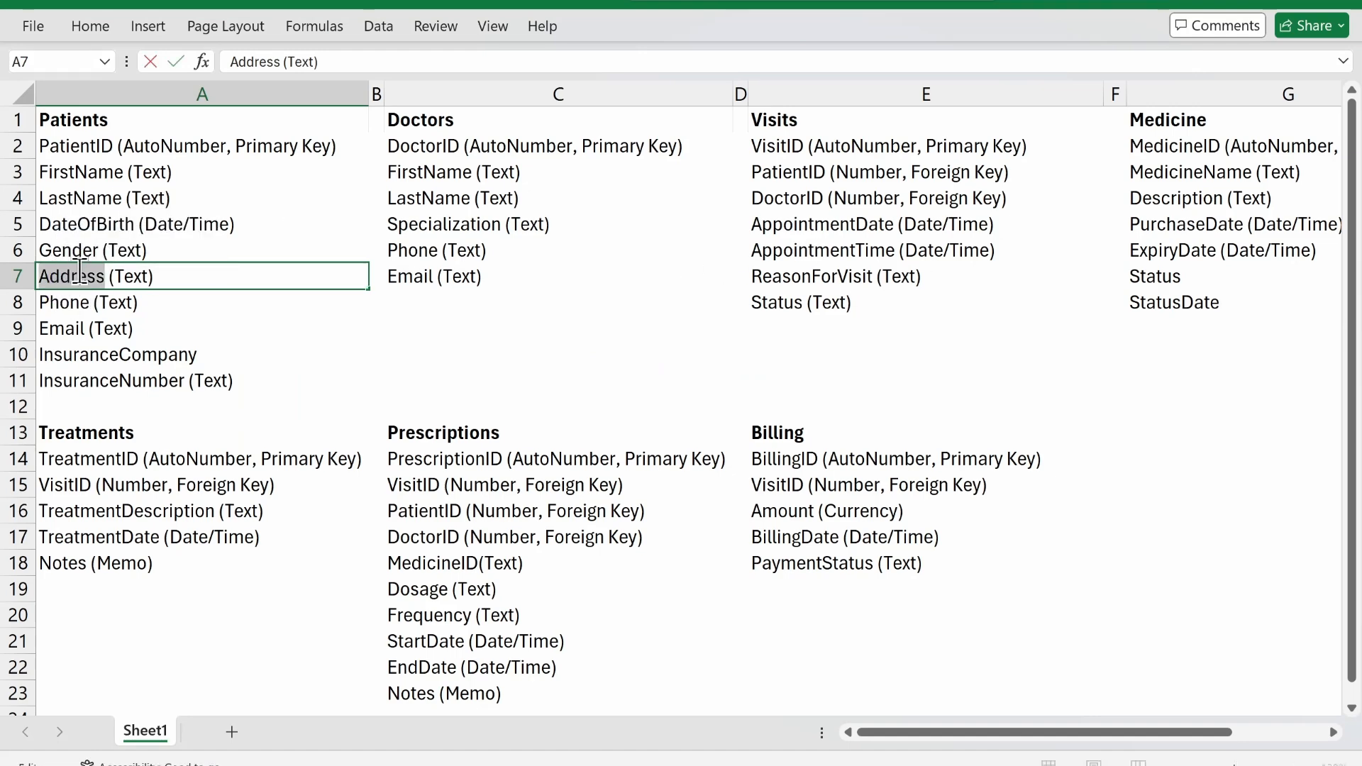
{"action": "key", "text": "alt+Tab"}
{"action": "key", "text": "ctrl+v"}
Give the Address column the data type varchar(100), reusing and editing the Gender column's type
{"action": "left_click", "coordinate": [710, 231]}
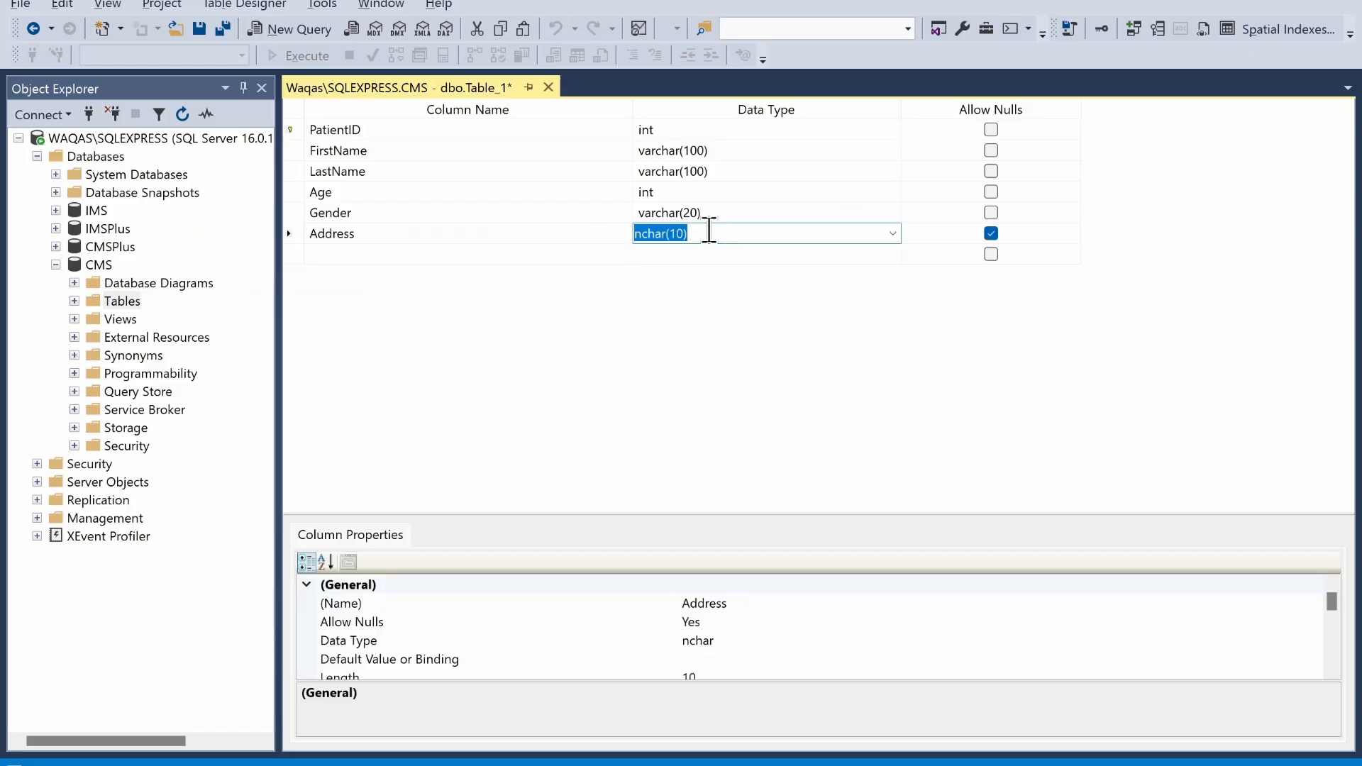
{"action": "key", "text": "Up"}
{"action": "key", "text": "ctrl+c"}
{"action": "key", "text": "Down"}
{"action": "key", "text": "ctrl+v"}
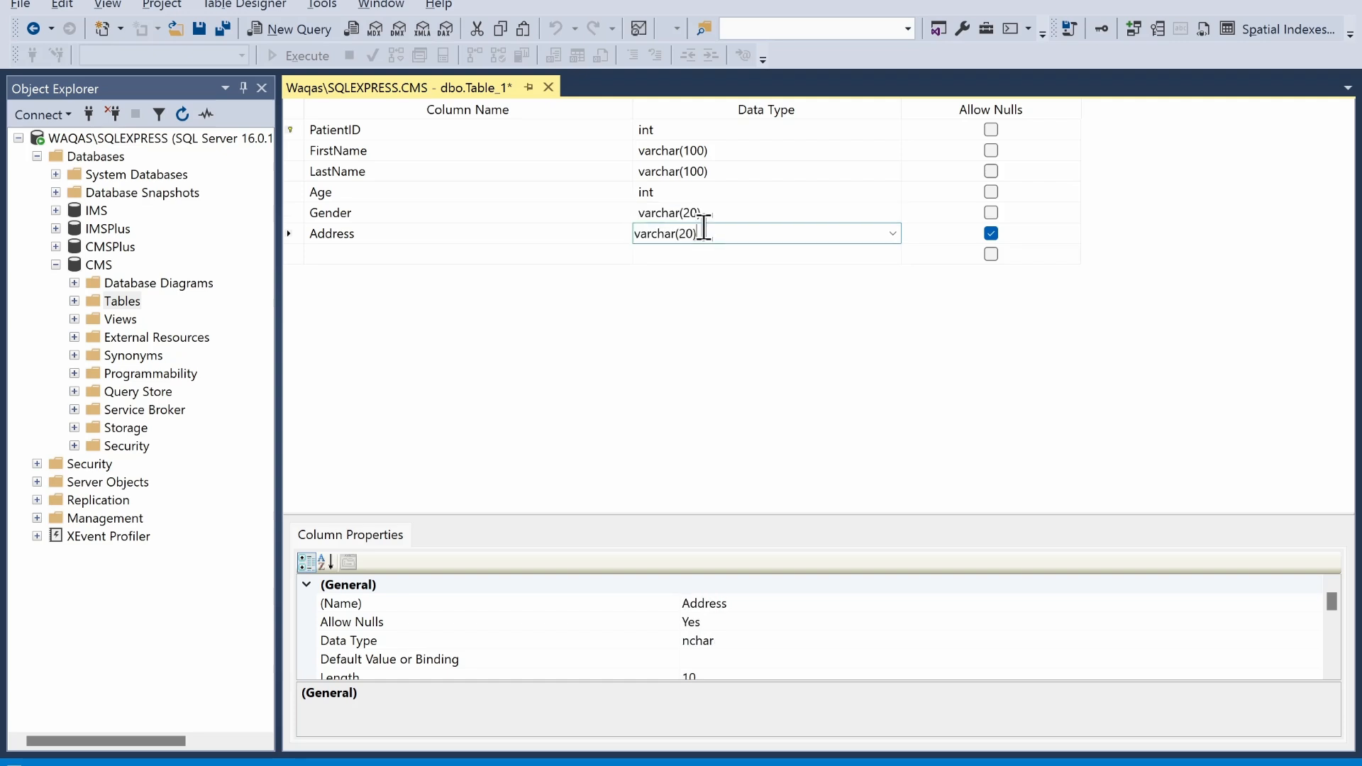
{"action": "double_click", "coordinate": [687, 234]}
{"action": "type", "text": "100"}
{"action": "left_click", "coordinate": [702, 254]}
{"action": "key", "text": "shift+Tab"}
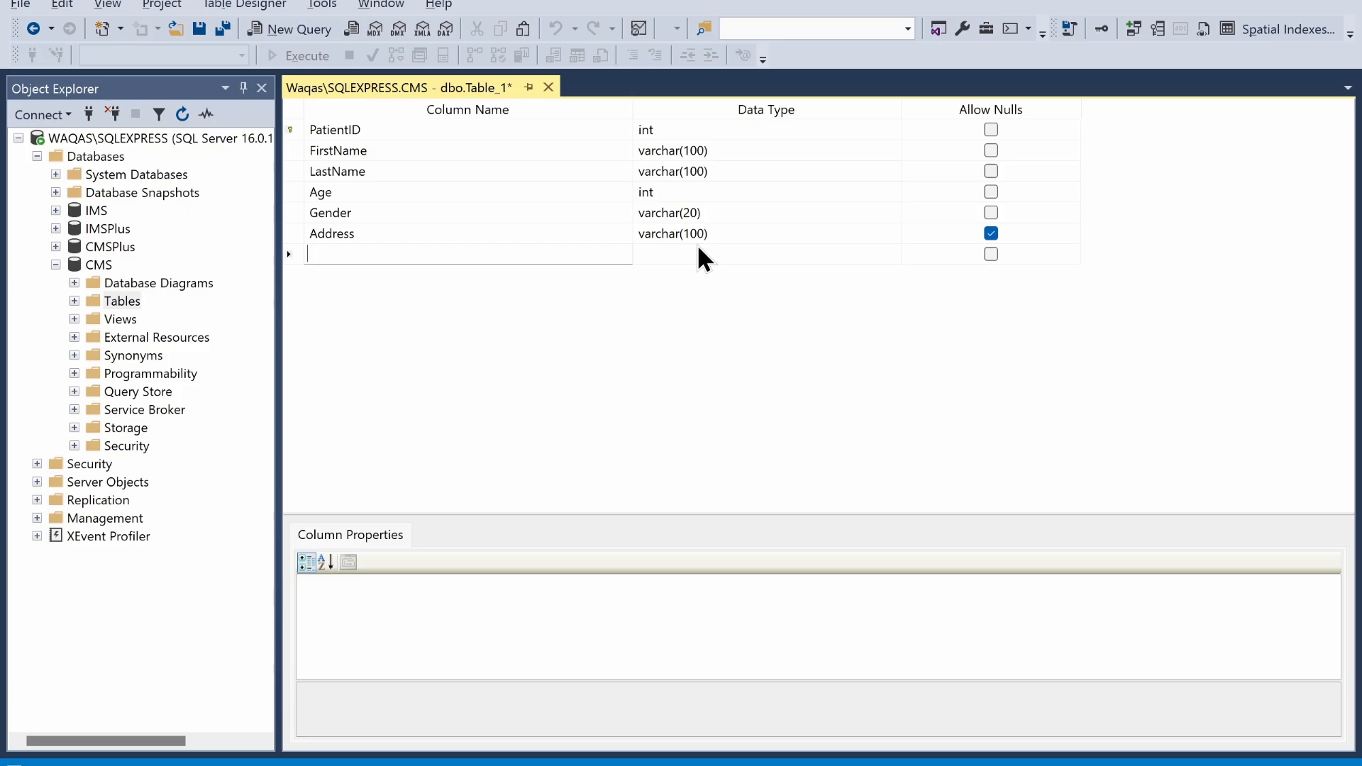
Locate the Phone field in Excel, and duplicate the Gender column definition into the empty row below Address
{"action": "key", "text": "alt+Tab"}
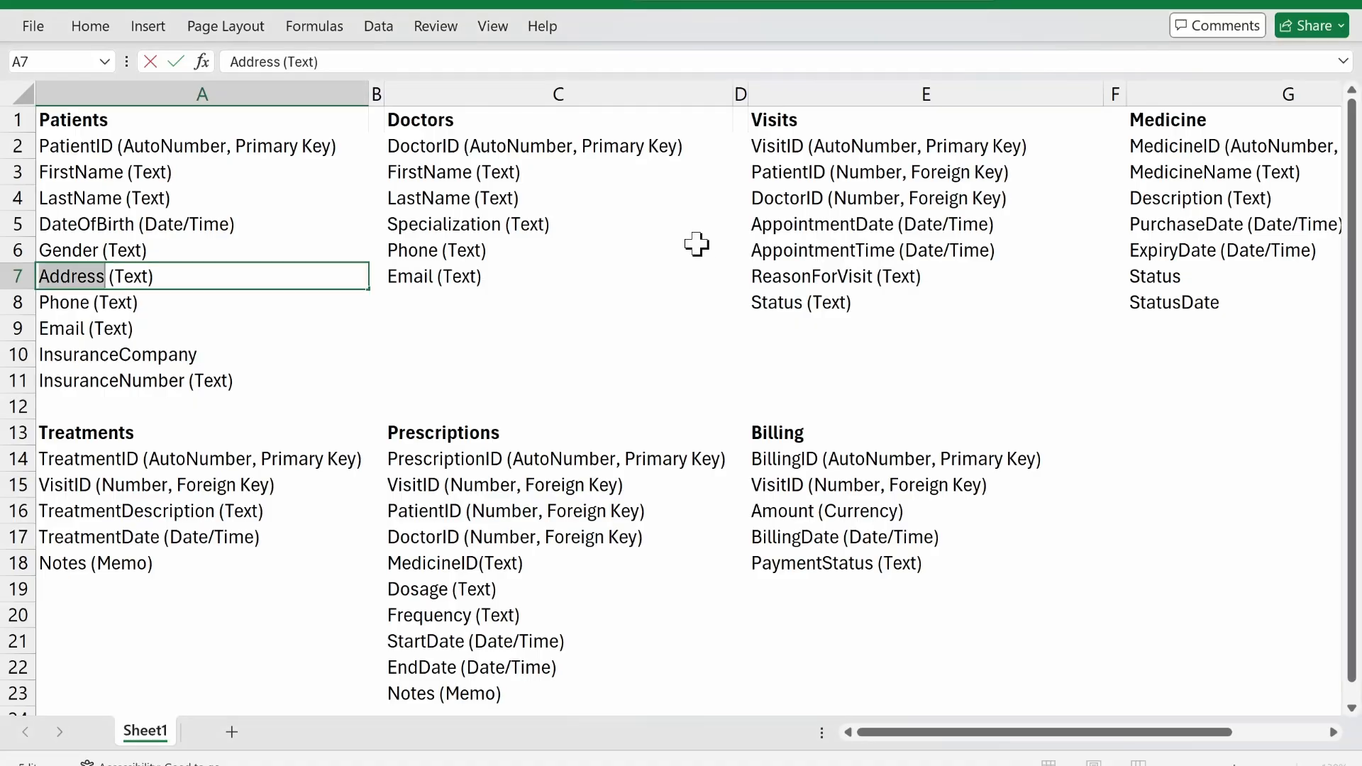
{"action": "left_click", "coordinate": [70, 303]}
{"action": "double_click", "coordinate": [63, 303]}
{"action": "key", "text": "alt+Tab"}
{"action": "left_click", "coordinate": [301, 212]}
{"action": "left_click", "coordinate": [298, 238]}
{"action": "left_click", "coordinate": [303, 253]}
{"action": "key", "text": "ctrl+v"}
Rename the duplicated Gender column to Phone with the field name copied from Excel, and disallow nulls for the Address column
{"action": "left_click", "coordinate": [338, 256]}
{"action": "key", "text": "alt+Tab"}
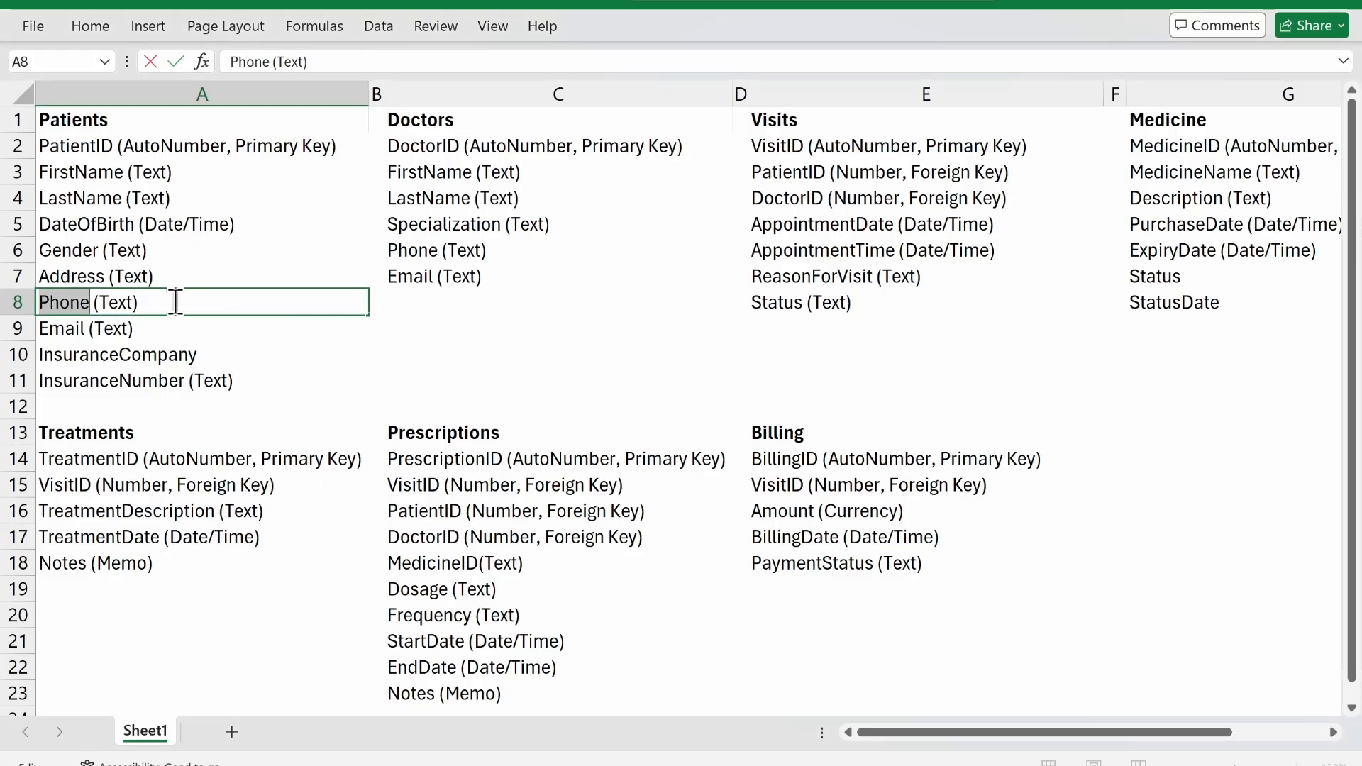
{"action": "key", "text": "ctrl+c"}
{"action": "key", "text": "alt+Tab"}
{"action": "key", "text": "ctrl+v"}
{"action": "key", "text": "Tab"}
{"action": "left_click", "coordinate": [689, 254]}
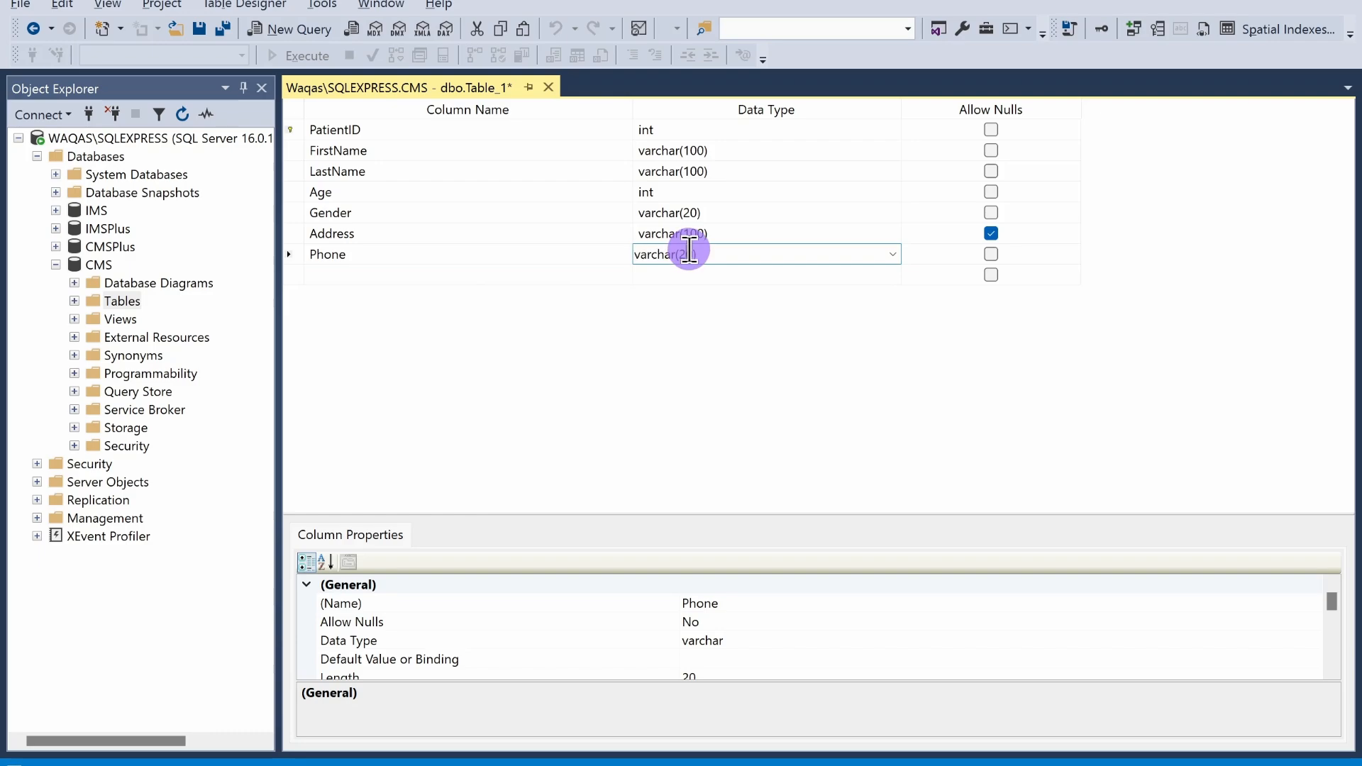
{"action": "left_click", "coordinate": [991, 234]}
Locate the Email field in Excel, and duplicate the Phone column definition into the empty row below it
{"action": "key", "text": "alt+Tab"}
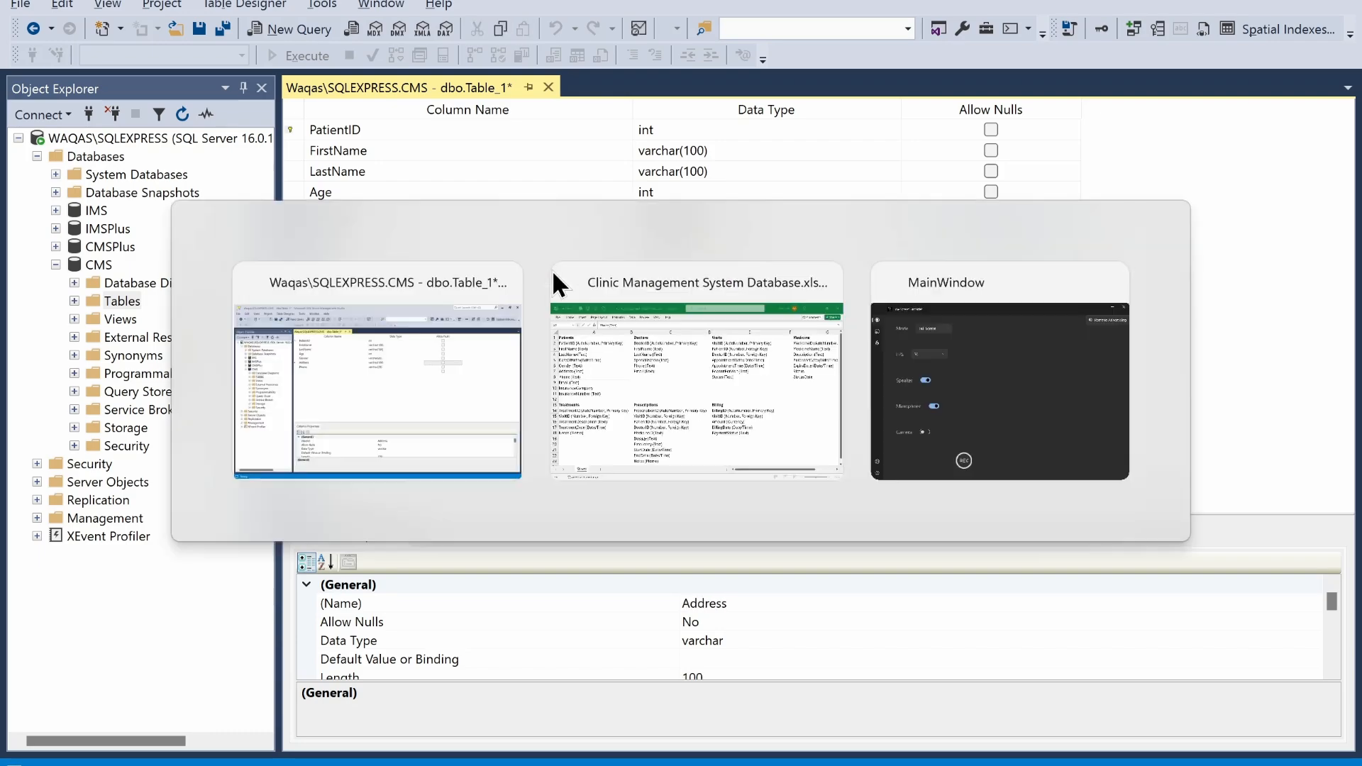
{"action": "left_click", "coordinate": [58, 331]}
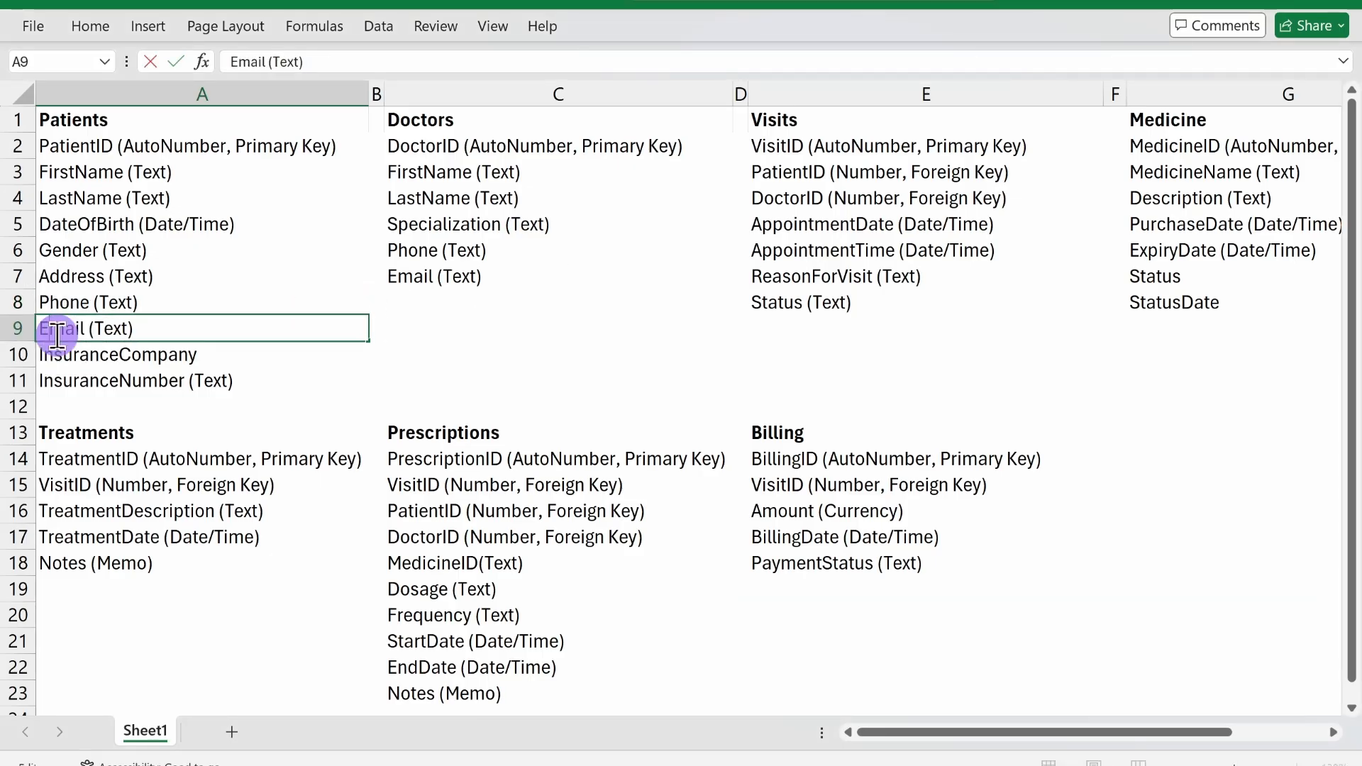
{"action": "key", "text": "ctrl+c"}
{"action": "key", "text": "alt+Tab"}
{"action": "left_click", "coordinate": [296, 255]}
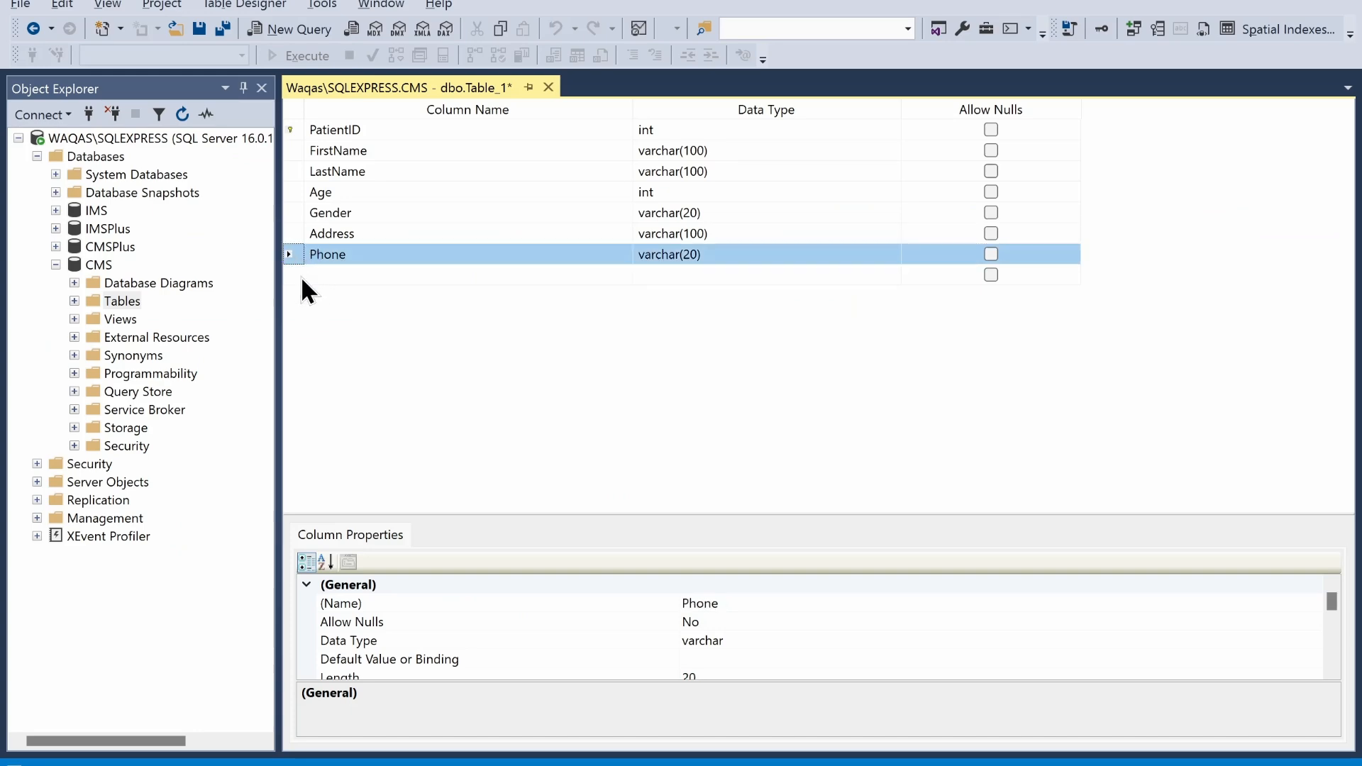
{"action": "left_click", "coordinate": [300, 275]}
{"action": "key", "text": "ctrl+v"}
Rename the duplicated Phone column to Email, taking the field name from the Patients list in Excel
{"action": "key", "text": "alt+Tab"}
{"action": "right_click", "coordinate": [67, 331]}
{"action": "key", "text": "alt+Tab"}
{"action": "left_click", "coordinate": [328, 275]}
{"action": "double_click", "coordinate": [333, 275]}
{"action": "type", "text": "Email"}
Set the Email column's data type to varchar(100)
{"action": "left_click", "coordinate": [668, 274]}
{"action": "left_click", "coordinate": [687, 274]}
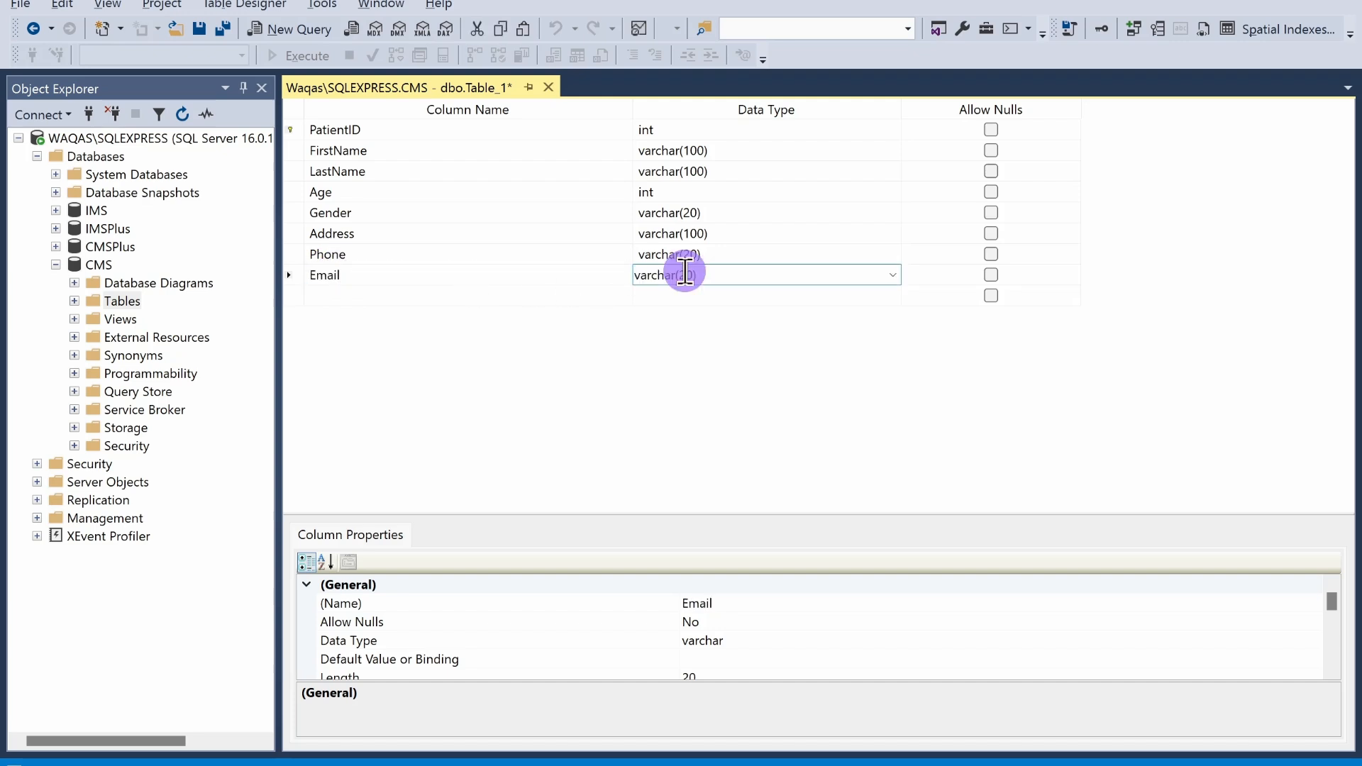
{"action": "key", "text": "BackSpace"}
{"action": "type", "text": "10"}
{"action": "left_click", "coordinate": [737, 295]}
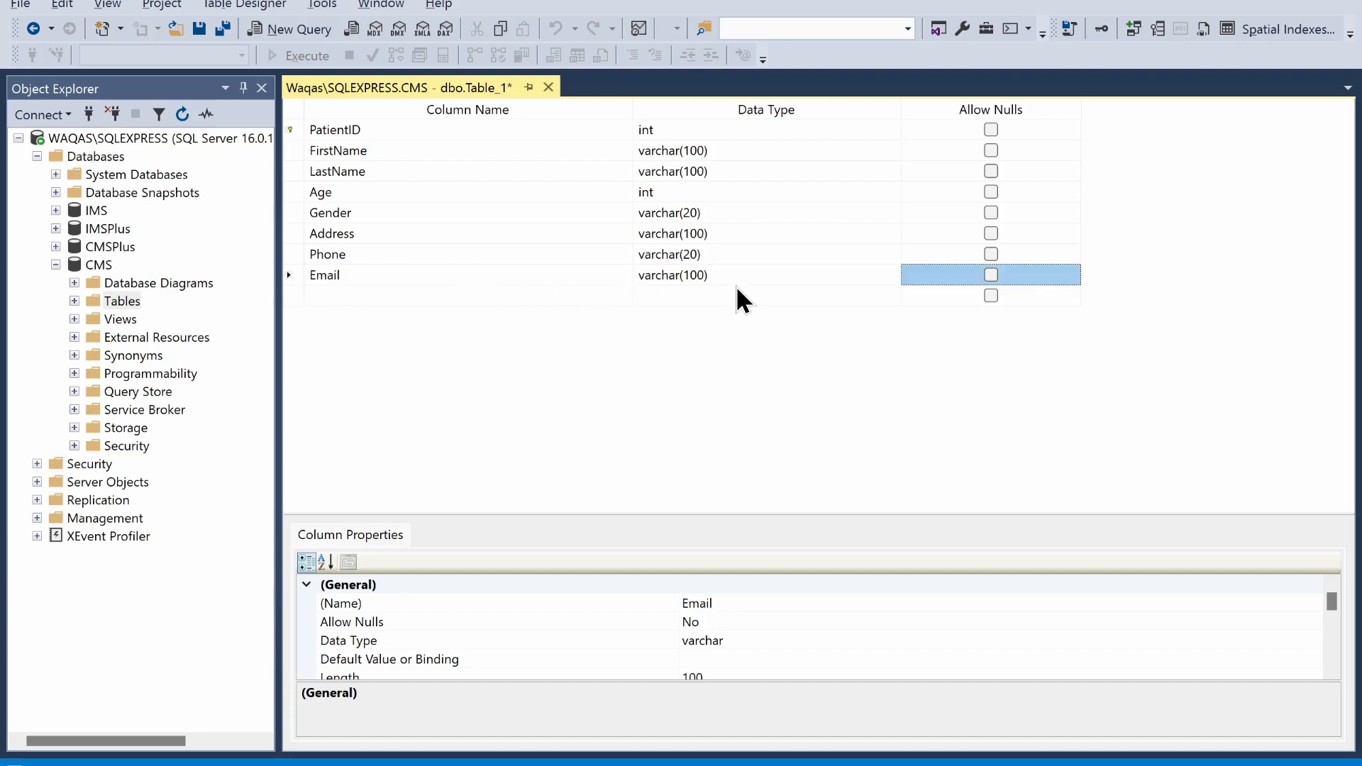
Copy the field name InsuranceCompany from the Patients list in Excel and enter it as the column below Email
{"action": "key", "text": "alt+Tab"}
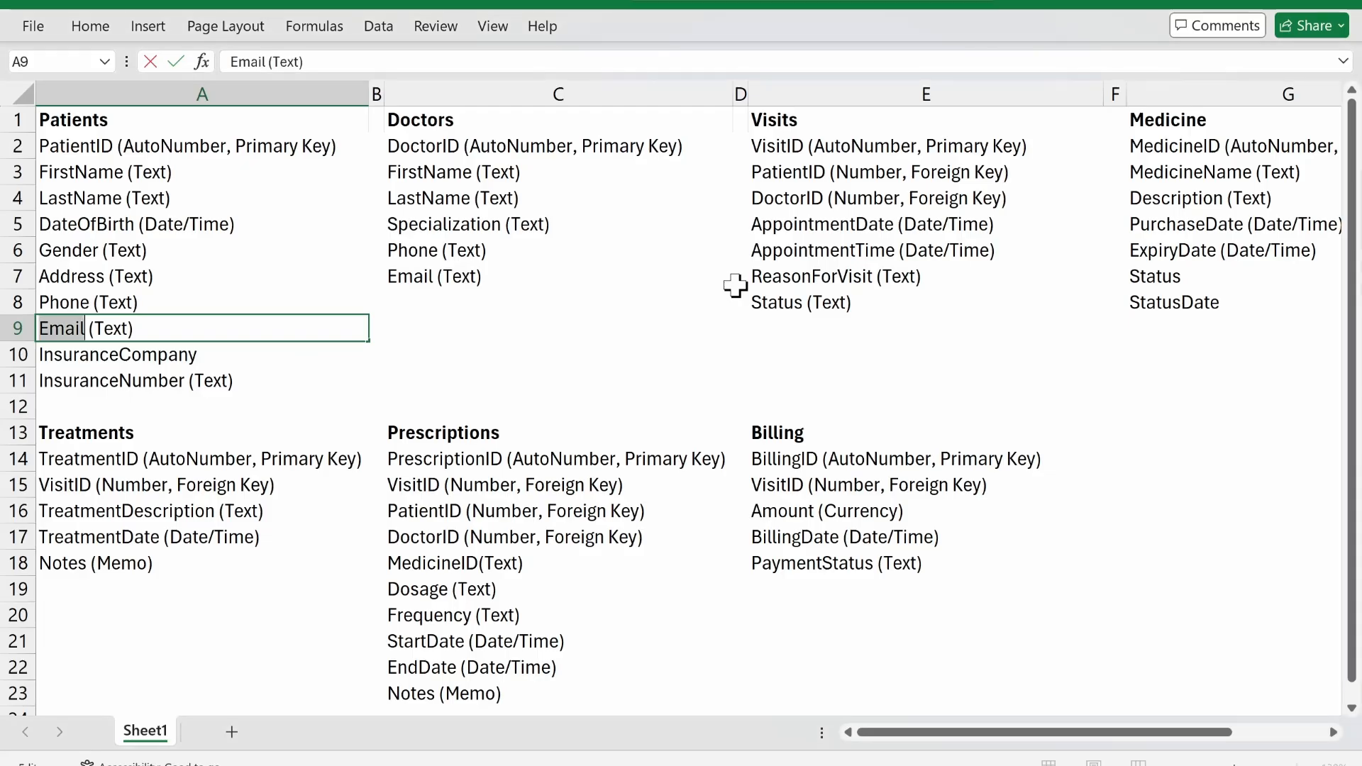
{"action": "left_click", "coordinate": [157, 354]}
{"action": "key", "text": "ctrl+c"}
{"action": "key", "text": "alt+Tab"}
{"action": "left_click", "coordinate": [356, 295]}
{"action": "key", "text": "ctrl+v"}
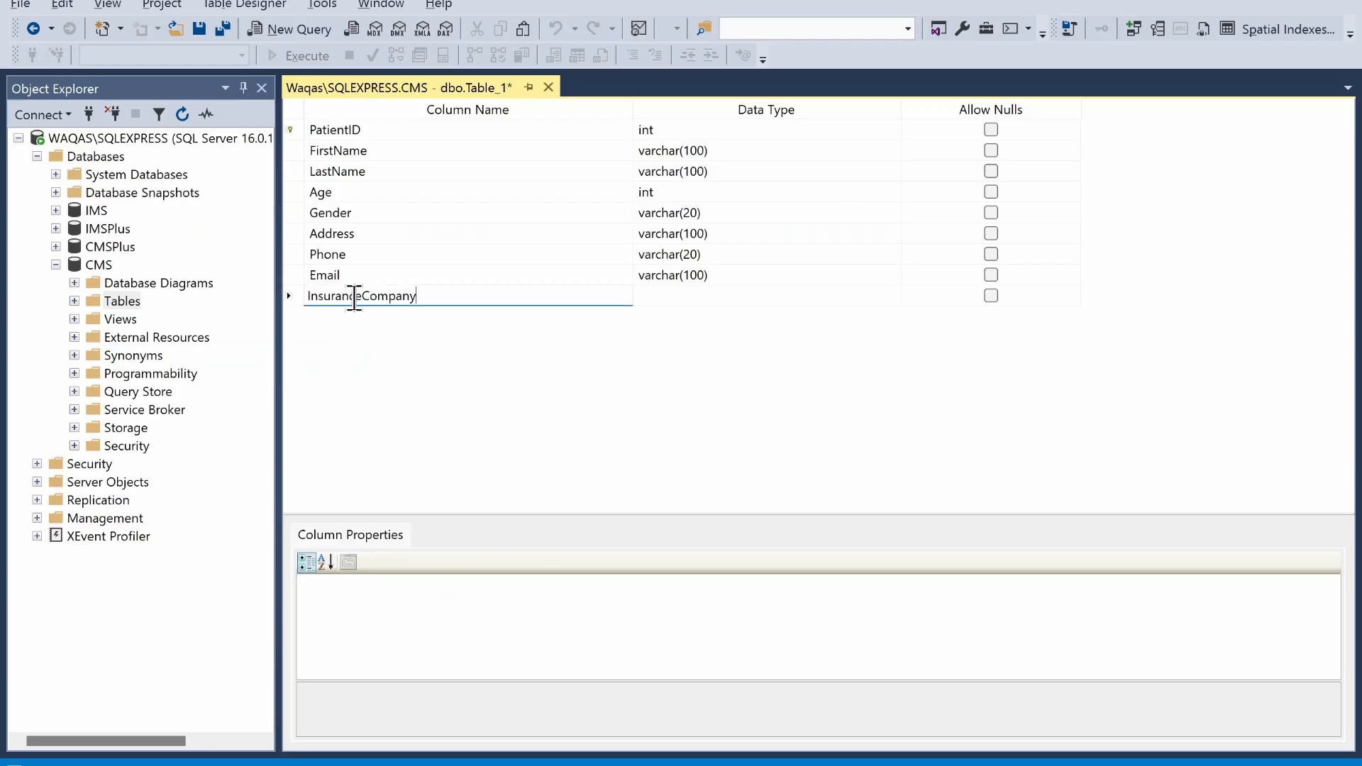
Set the InsuranceCompany column's data type to varchar(100) by copying the Email column's type
{"action": "key", "text": "Tab"}
{"action": "key", "text": "Up"}
{"action": "key", "text": "ctrl+c"}
{"action": "key", "text": "Down"}
{"action": "key", "text": "ctrl+v"}
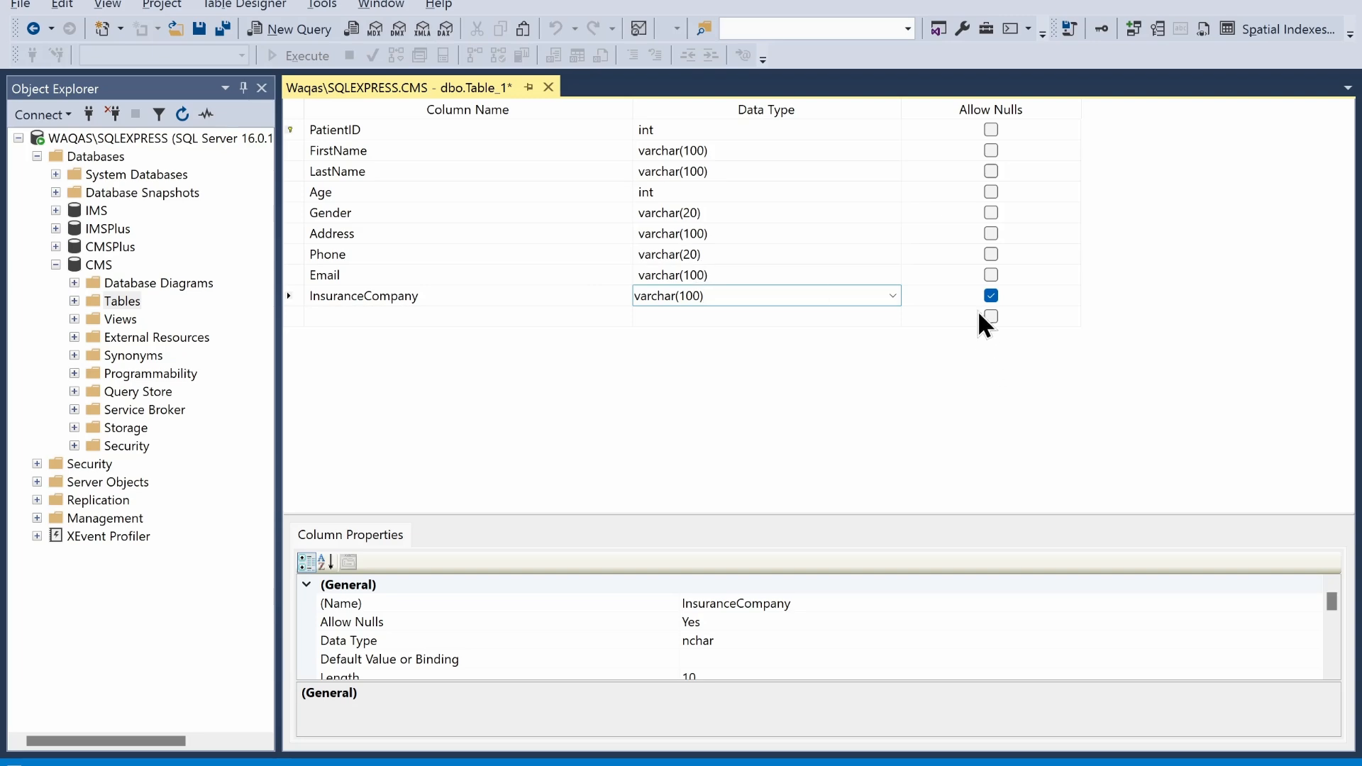
{"action": "left_click", "coordinate": [482, 312]}
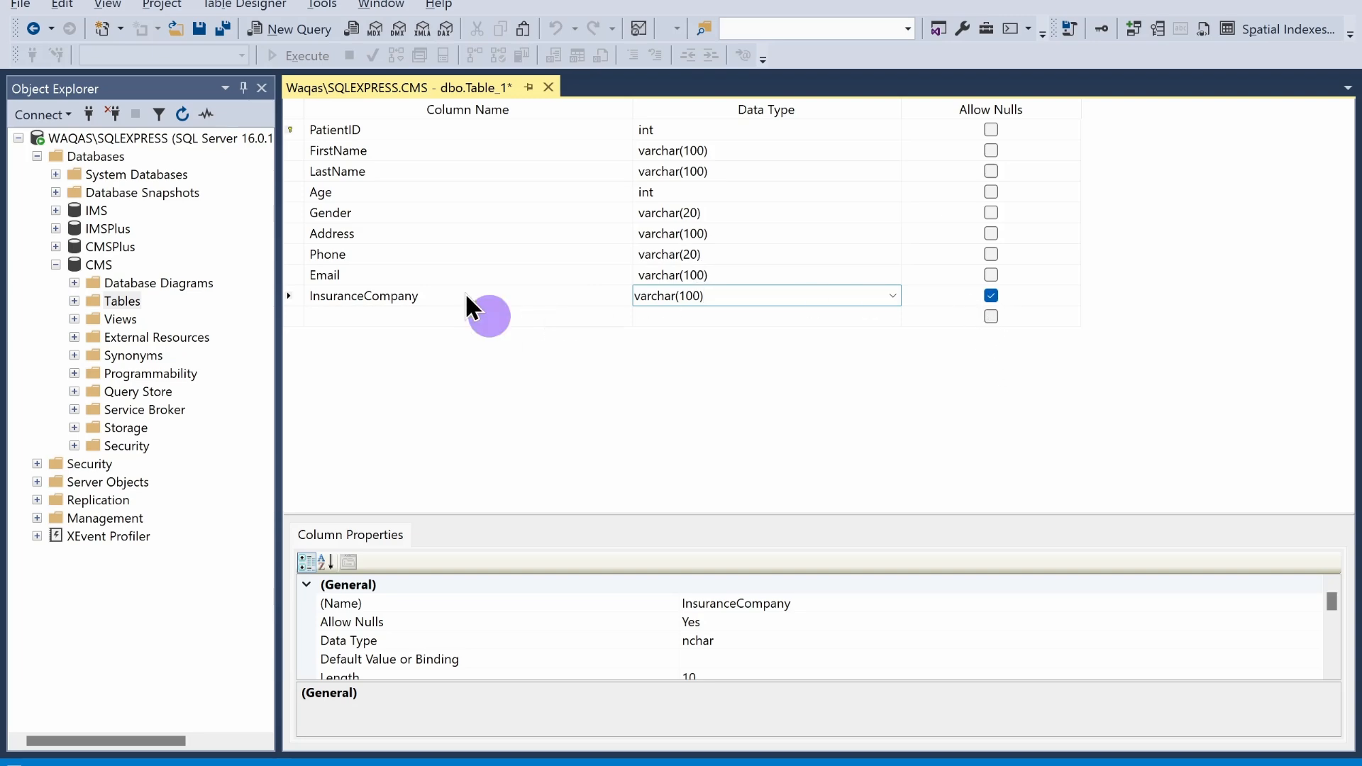
Copy the field name InsuranceNumber from the Patients list in Excel and enter it as the column below InsuranceCompany
{"action": "key", "text": "alt+Tab"}
{"action": "key", "text": "Down"}
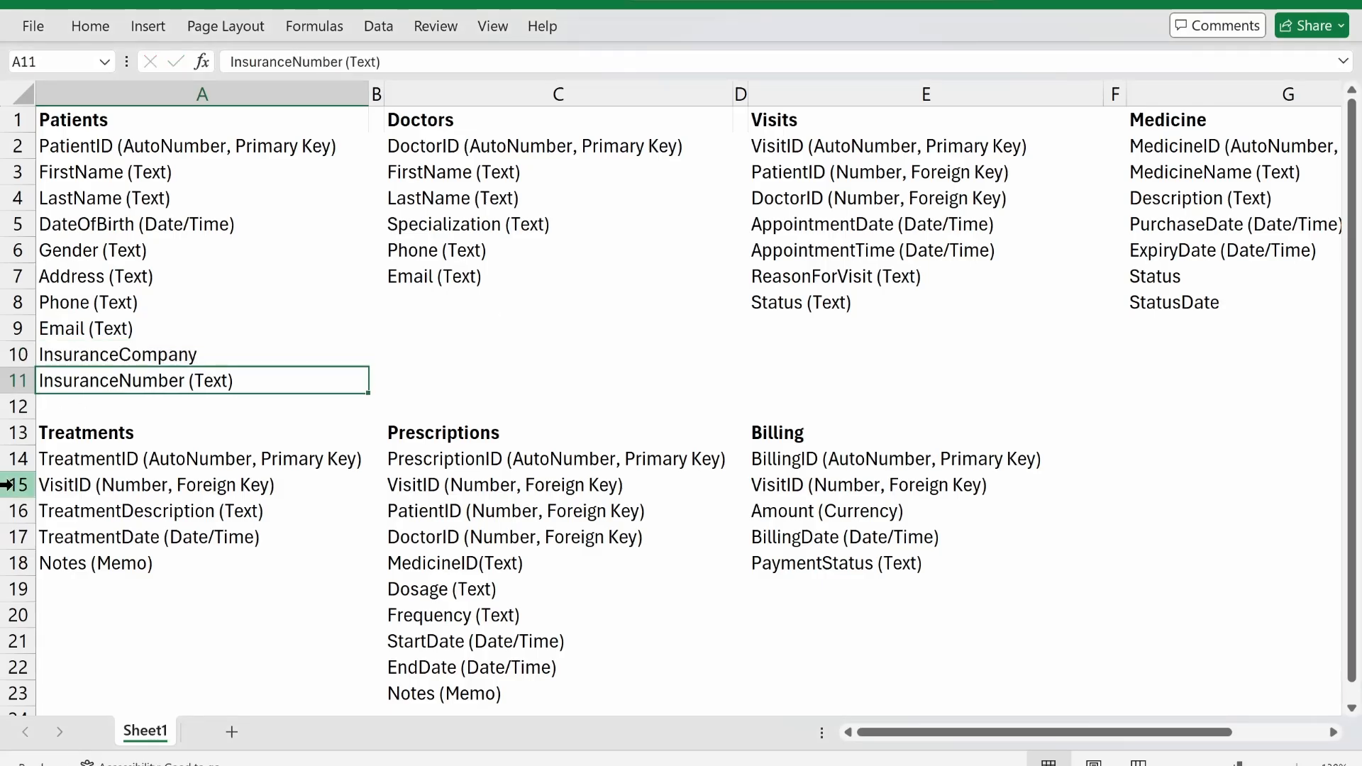
{"action": "double_click", "coordinate": [110, 377]}
{"action": "key", "text": "ctrl+c"}
{"action": "key", "text": "alt+Tab"}
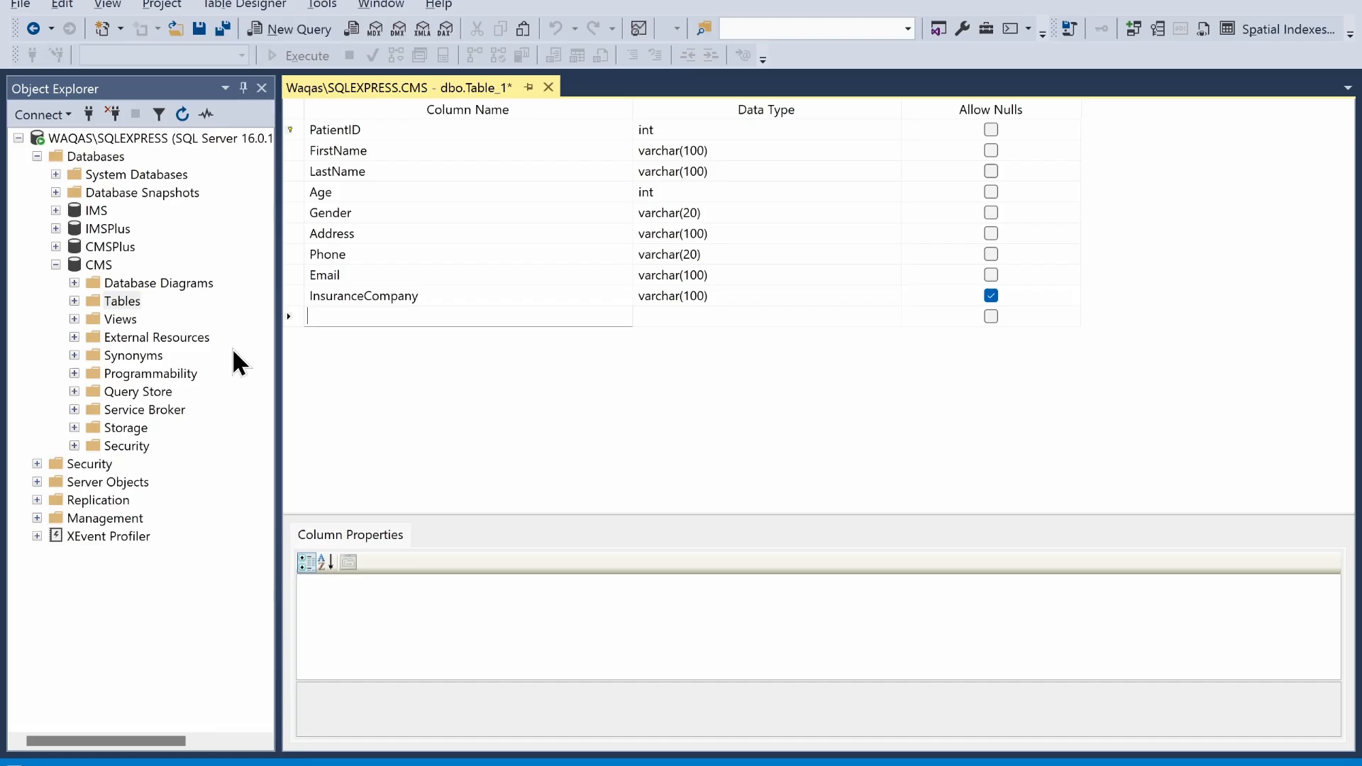
{"action": "key", "text": "ctrl+v"}
{"action": "key", "text": "Tab"}
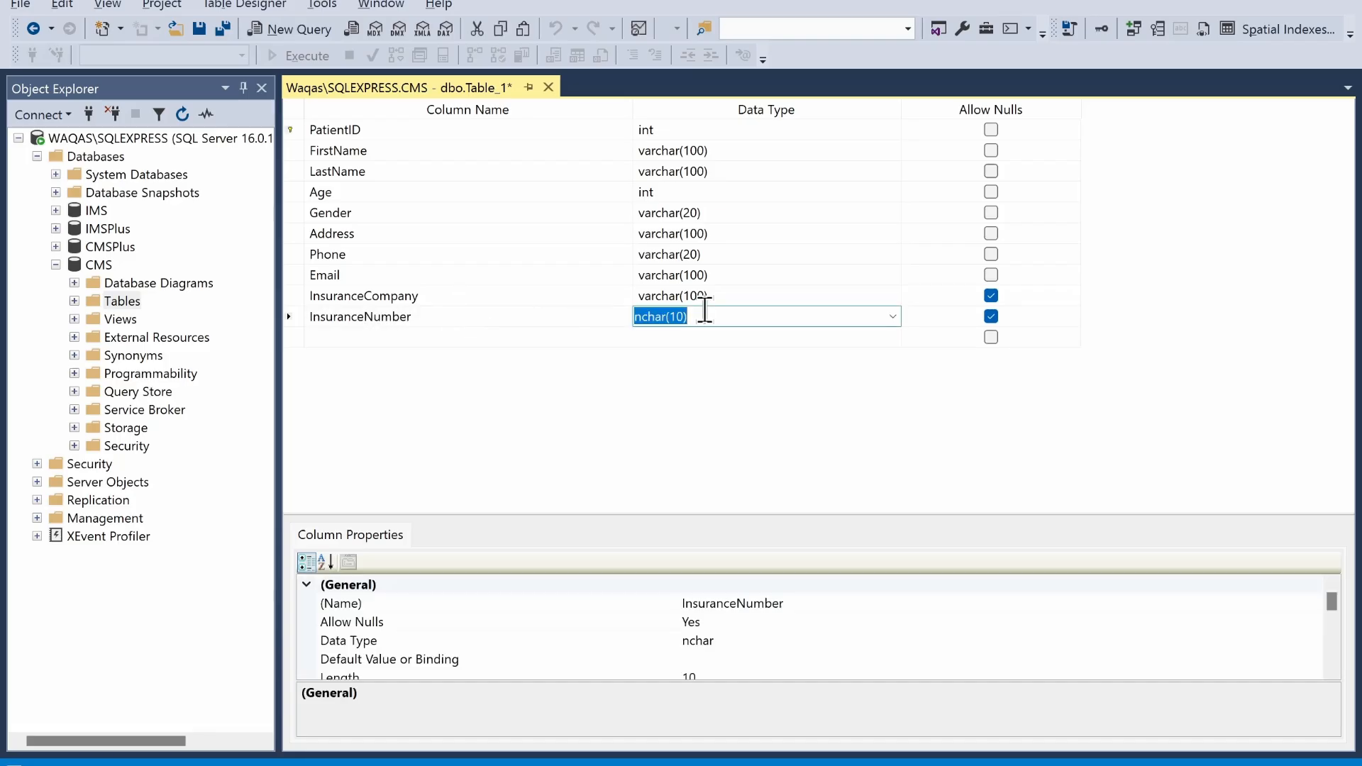
Set the InsuranceNumber column's data type to varchar(20), matching the Phone column's type
{"action": "key", "text": "Up"}
{"action": "key", "text": "Up"}
{"action": "key", "text": "Up"}
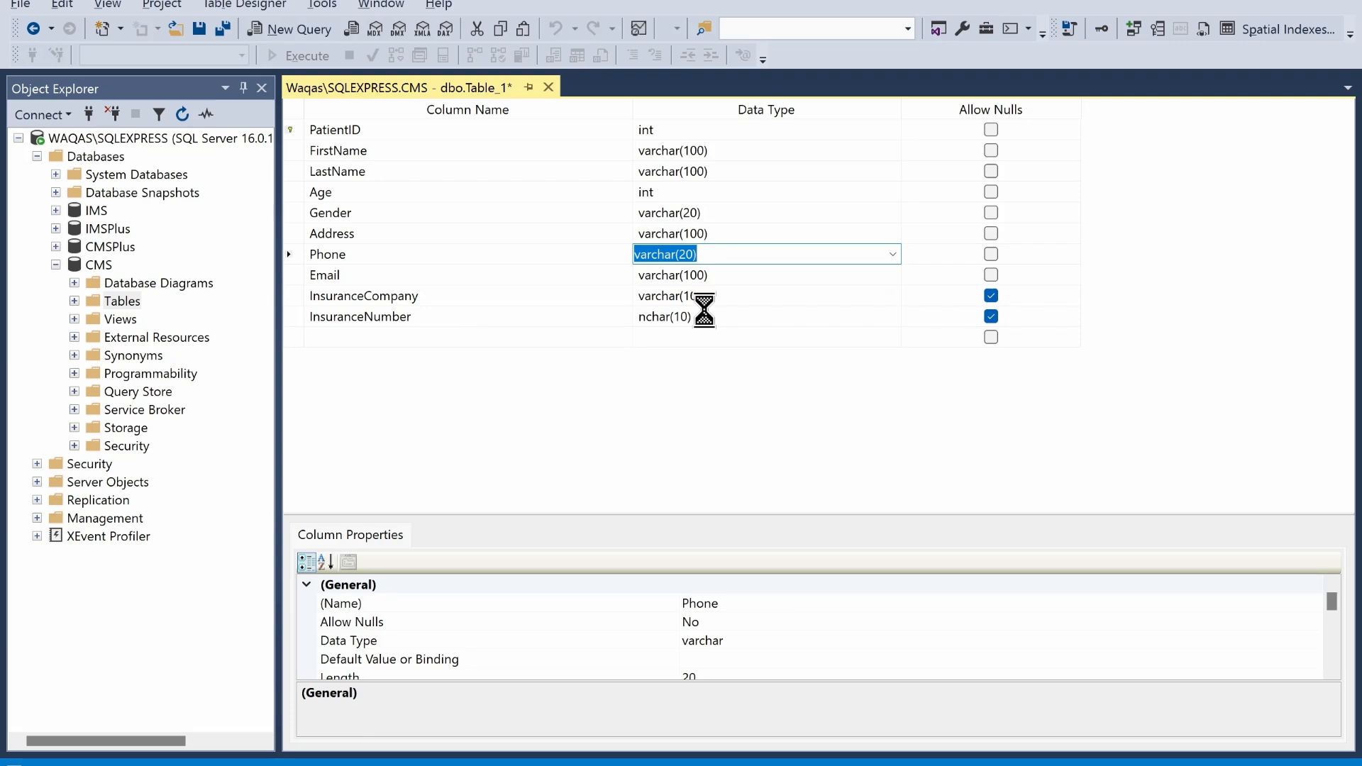
{"action": "key", "text": "Down"}
{"action": "key", "text": "Down"}
{"action": "key", "text": "Down"}
{"action": "type", "text": "varchar(20)"}
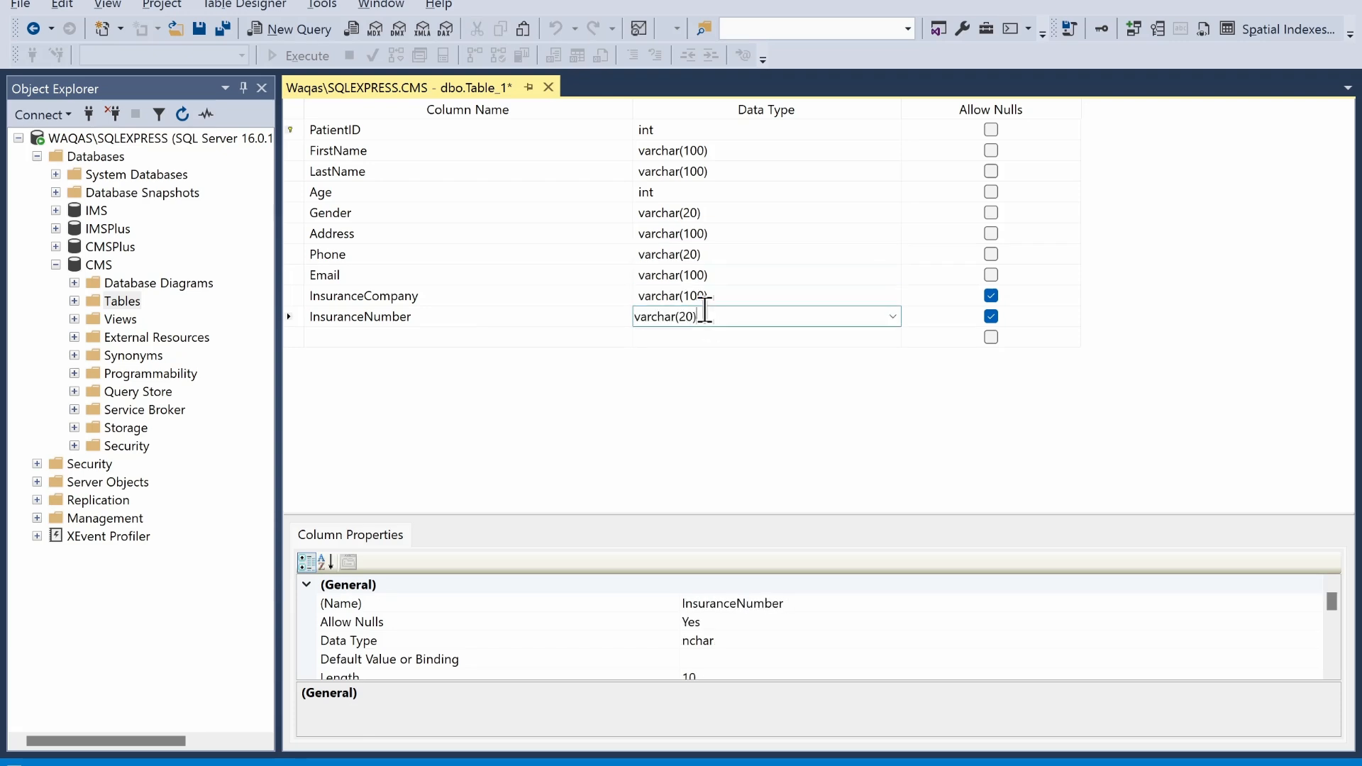
{"action": "key", "text": "Down"}
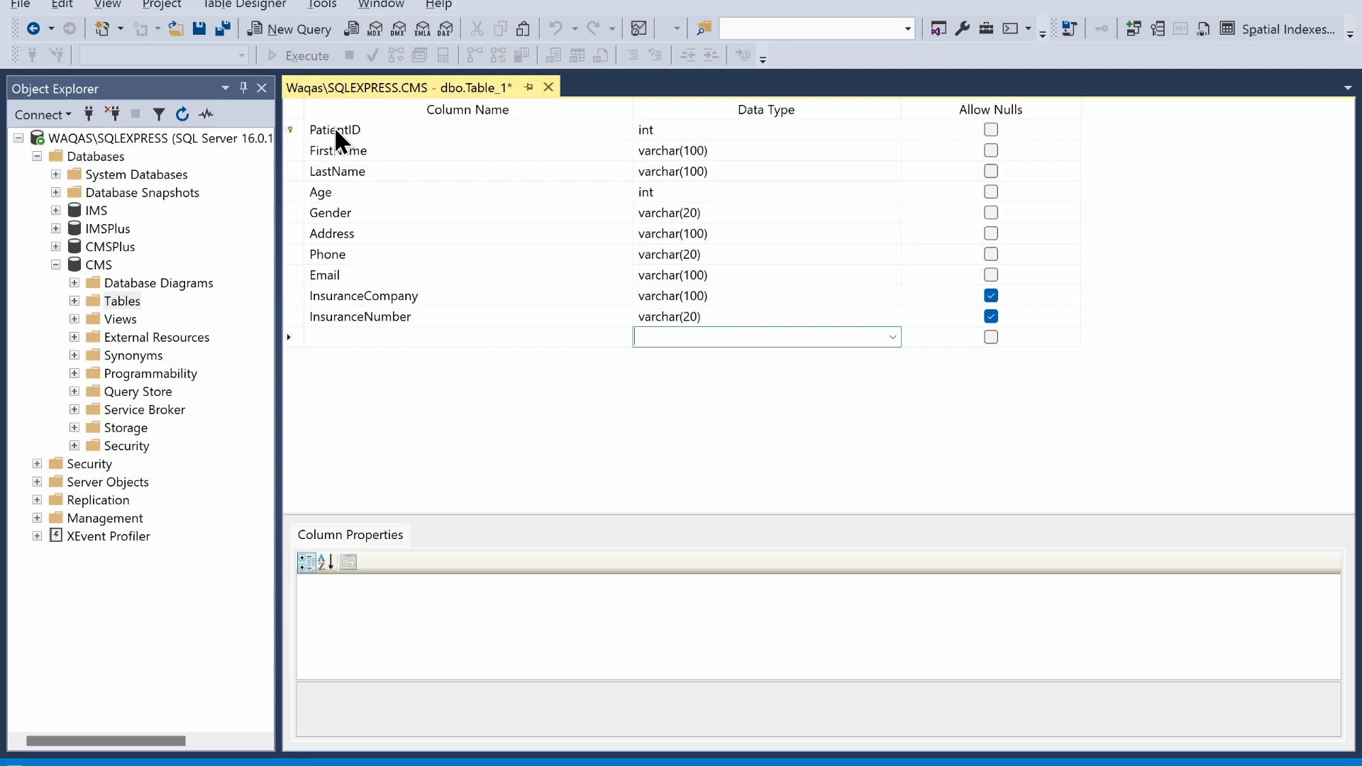
Save the table under the name tblPatients, taking Patients from the heading in Excel
{"action": "key", "text": "ctrl+s"}
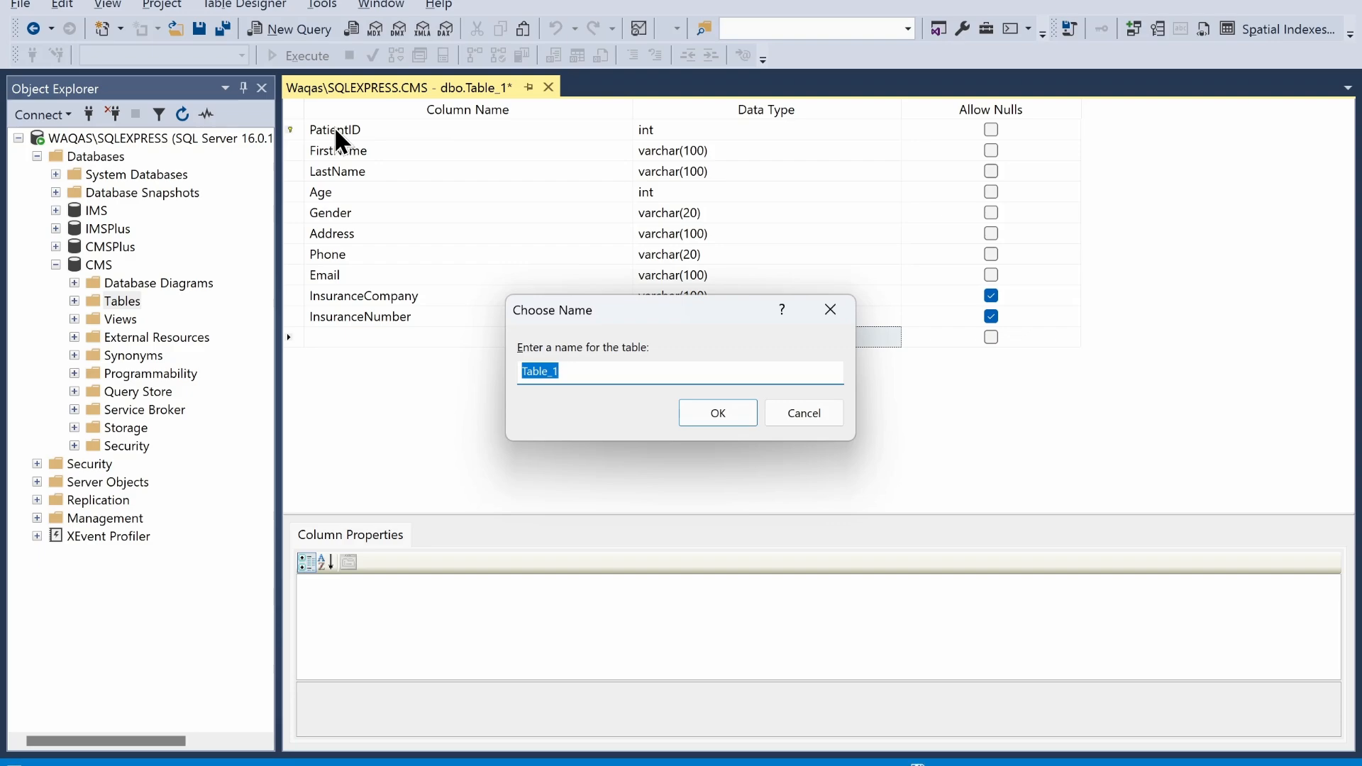
{"action": "key", "text": "alt+Tab"}
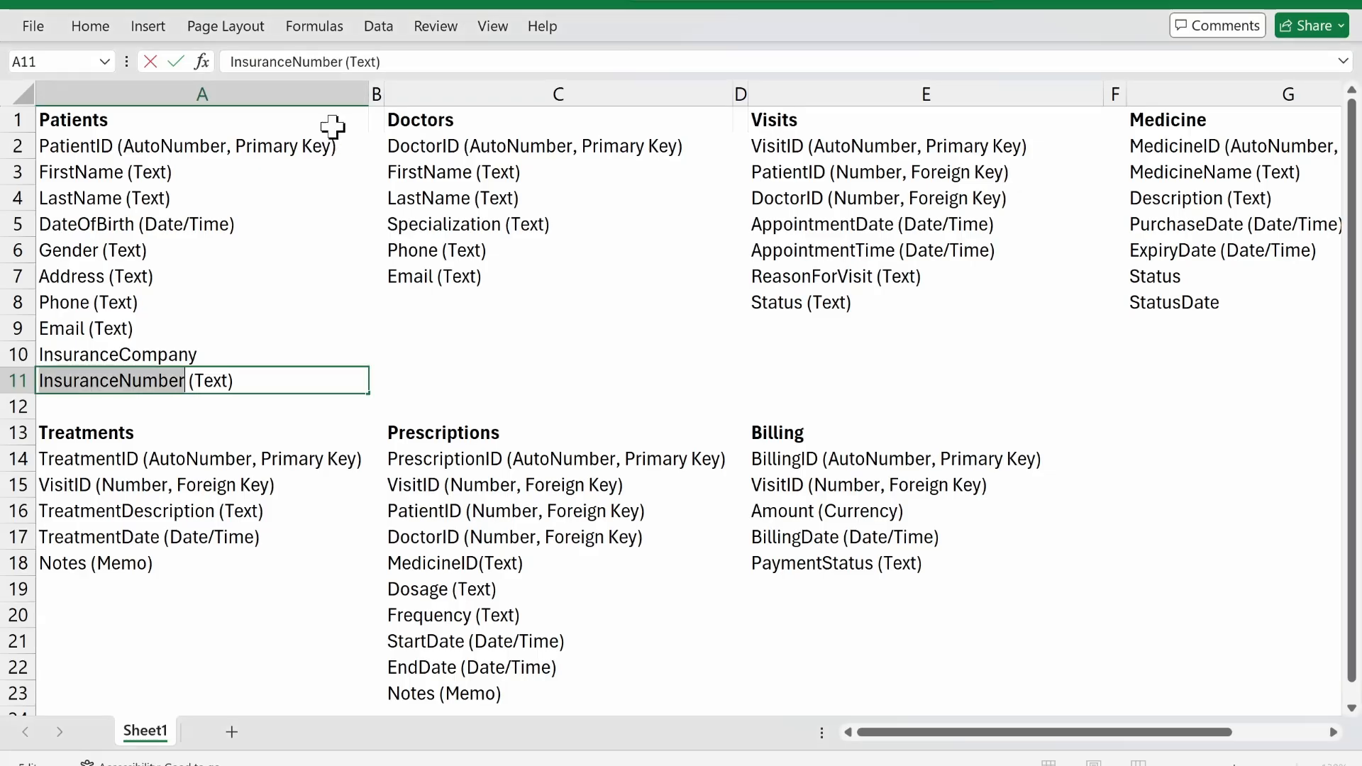
{"action": "left_click", "coordinate": [76, 122]}
{"action": "key", "text": "alt+Tab"}
{"action": "type", "text": "tblPatients"}
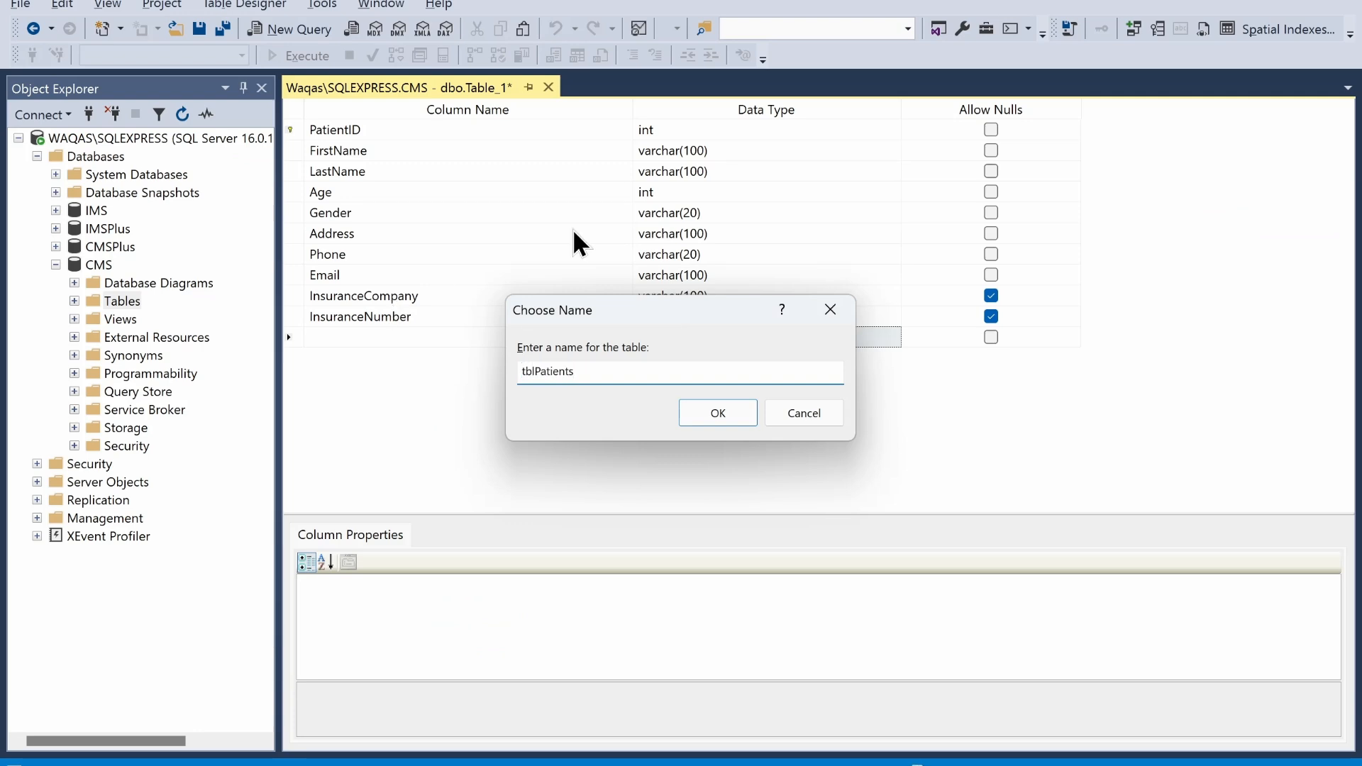
{"action": "left_click", "coordinate": [755, 425]}
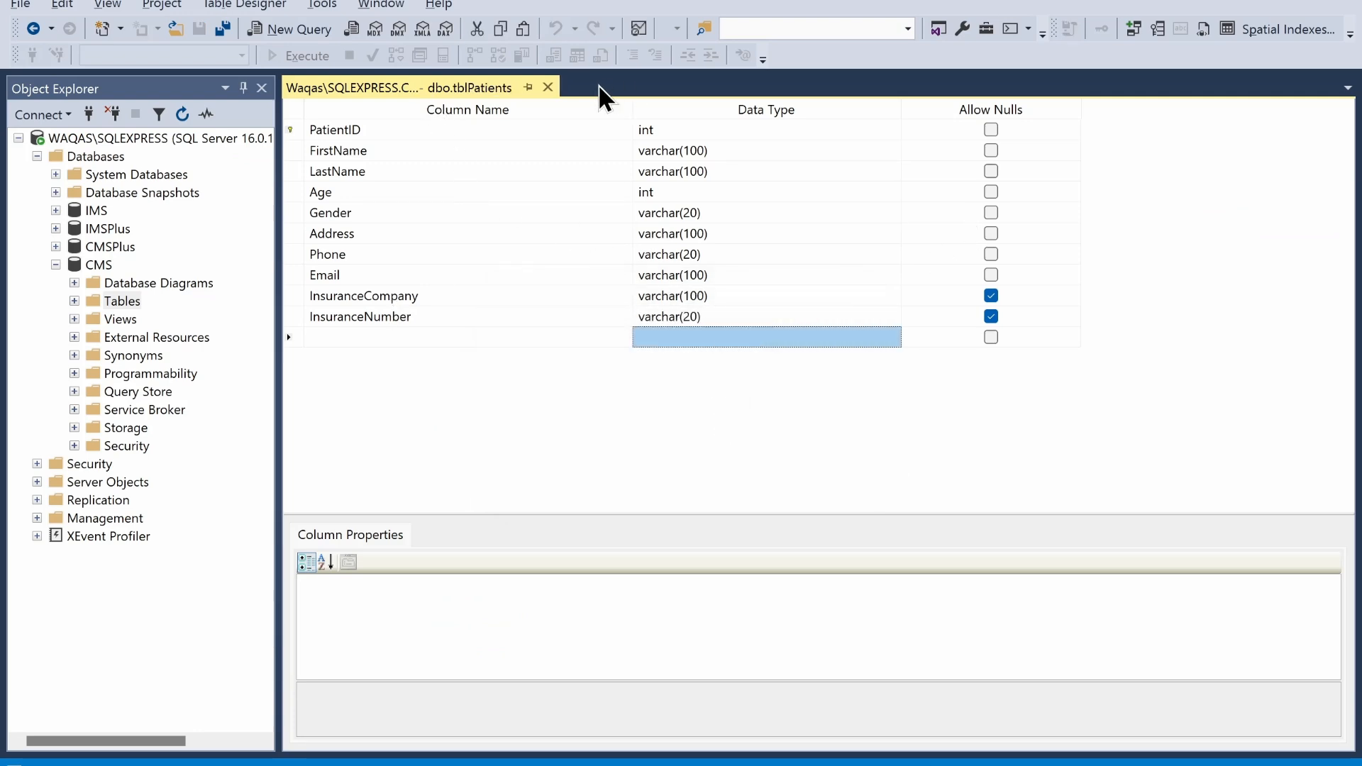
Close the tblPatients design and expand the CMS database's Tables folder to select the saved table
{"action": "left_click", "coordinate": [548, 87]}
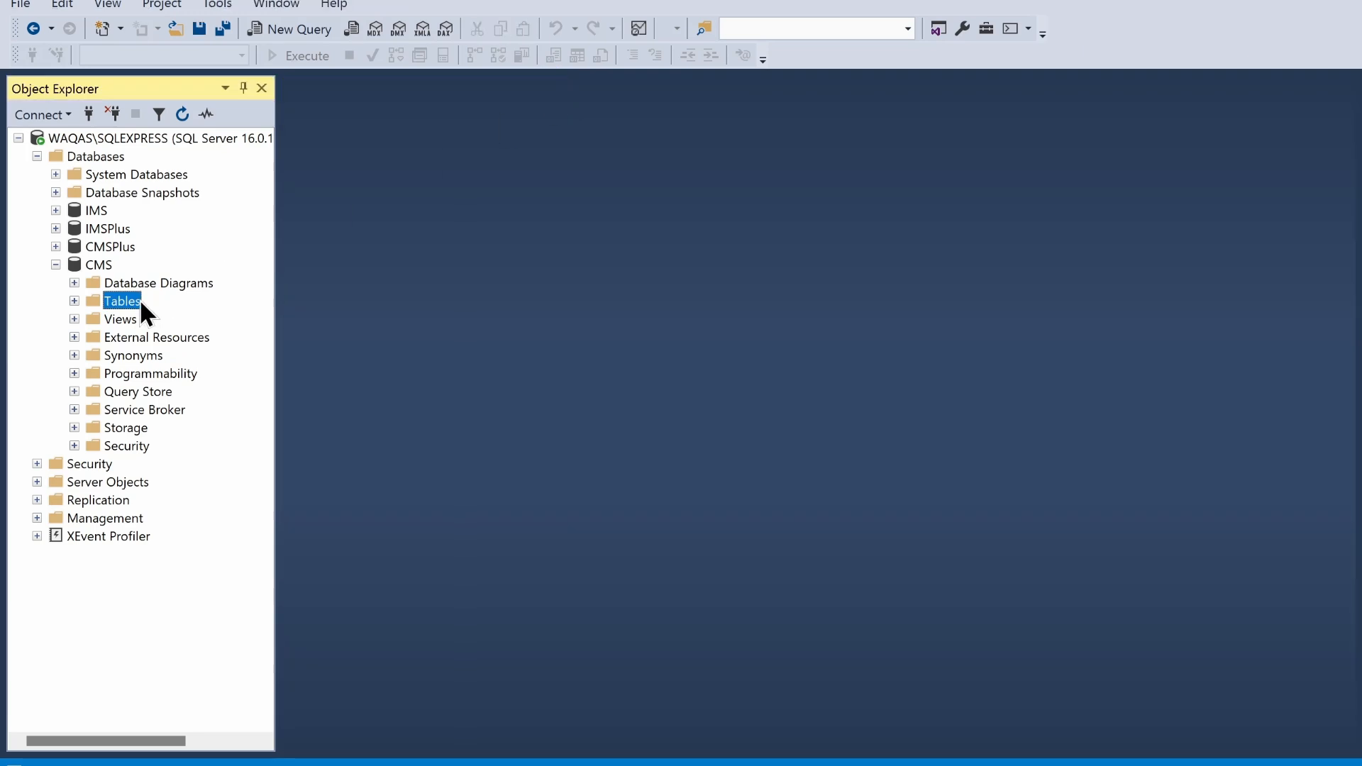
{"action": "left_click", "coordinate": [74, 300]}
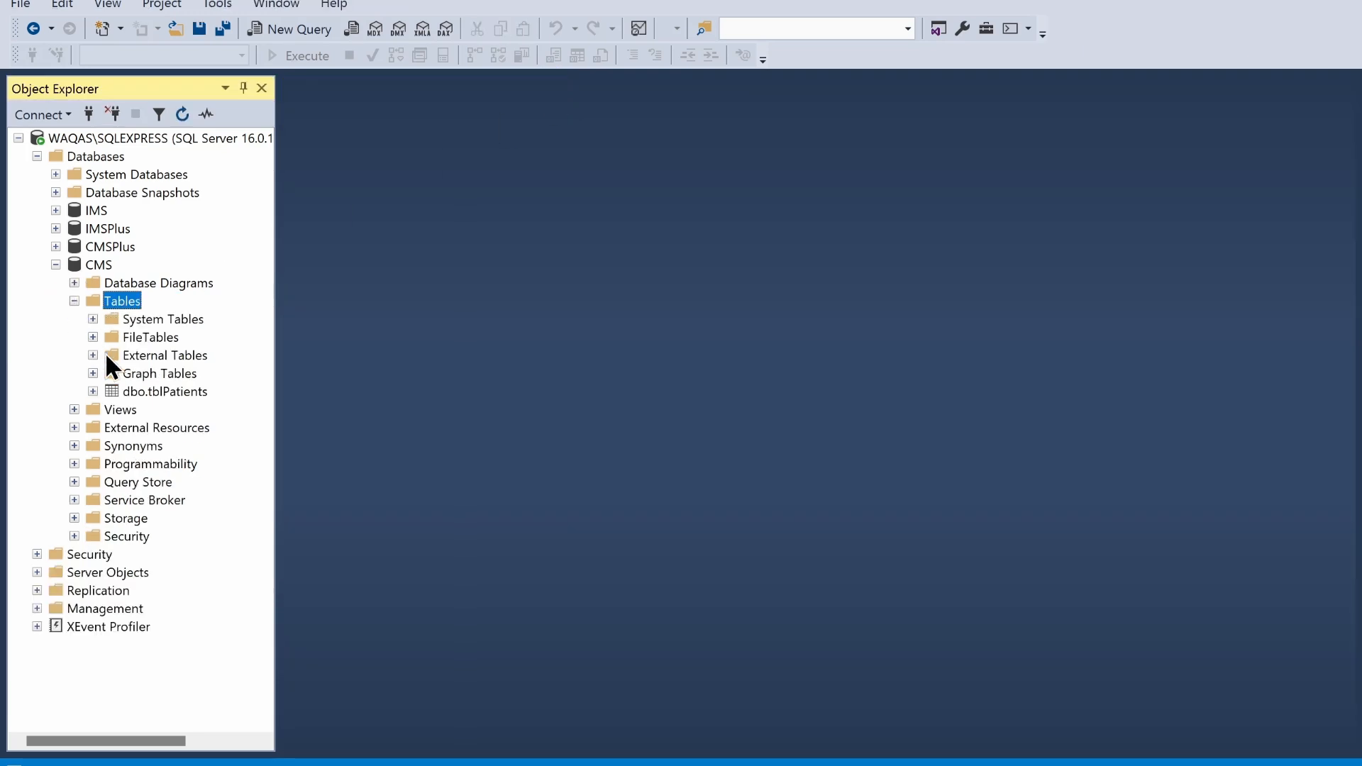
{"action": "left_click", "coordinate": [142, 392]}
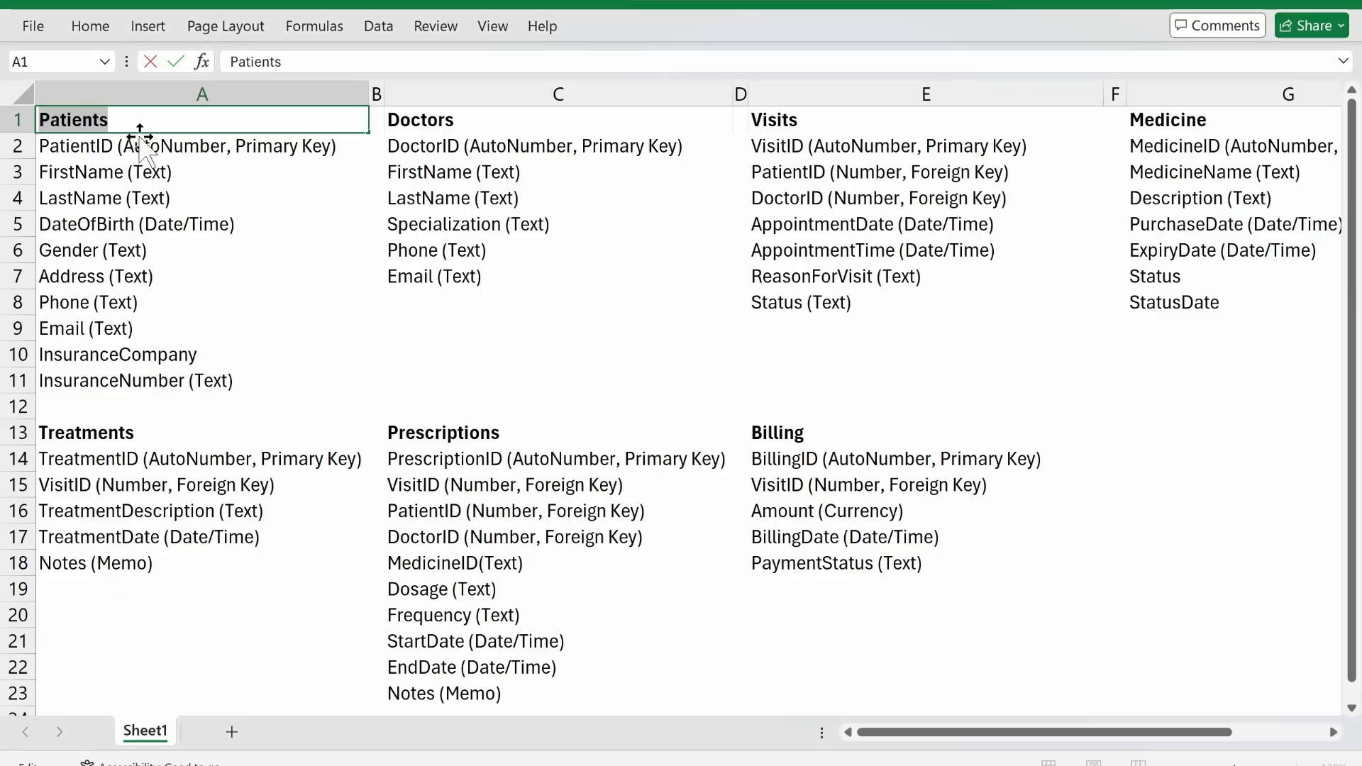
Fill the Patients heading cell in Excel with light green to mark that table as done
{"action": "double_click", "coordinate": [137, 125]}
{"action": "left_click", "coordinate": [91, 26]}
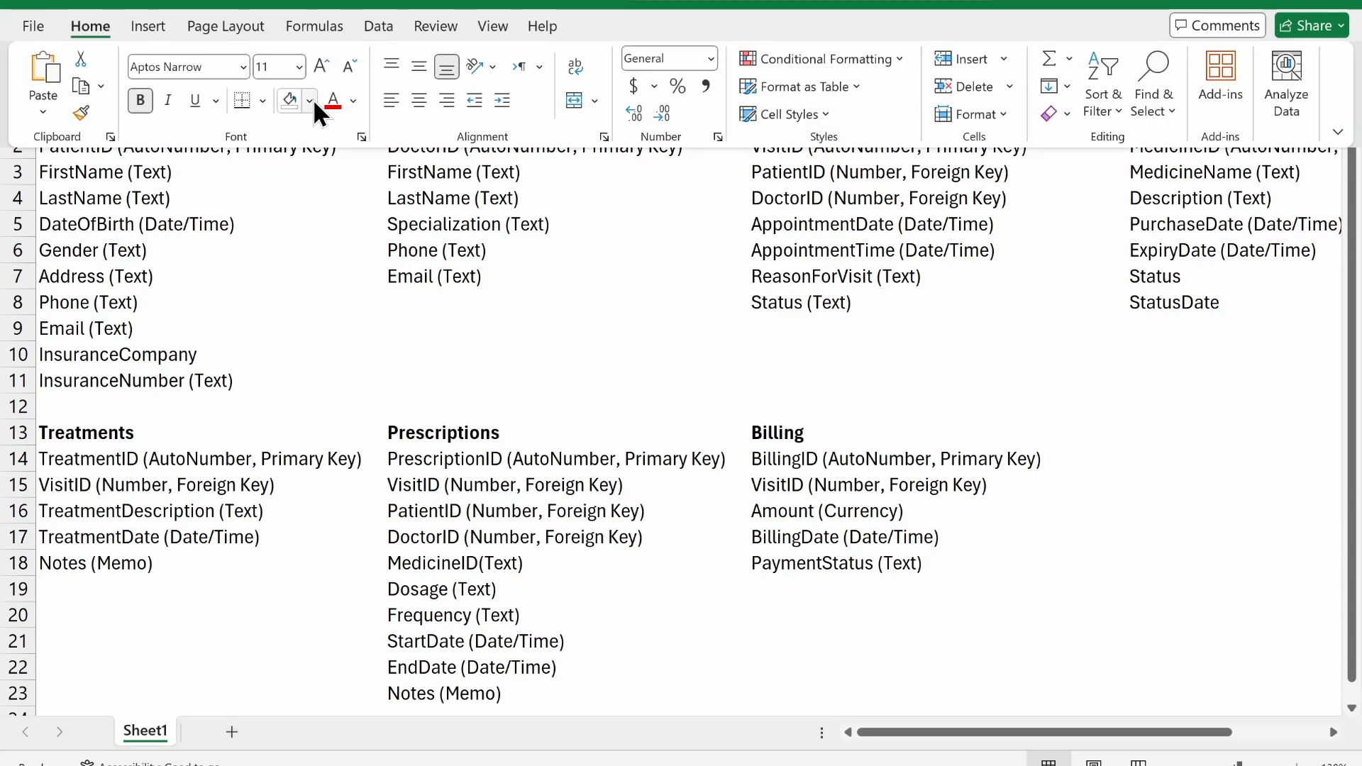
{"action": "left_click", "coordinate": [310, 100]}
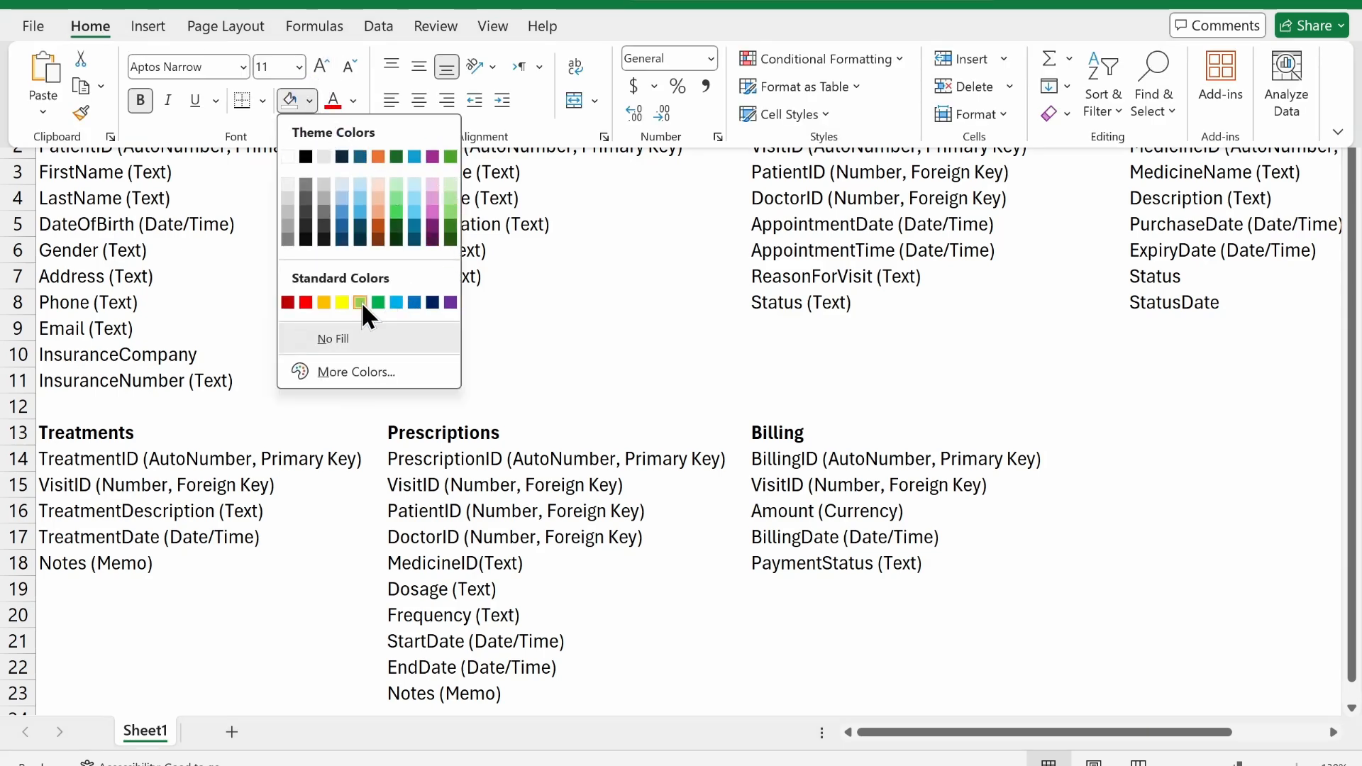
{"action": "left_click", "coordinate": [450, 186]}
{"action": "left_click", "coordinate": [376, 198]}
{"action": "left_click", "coordinate": [237, 124]}
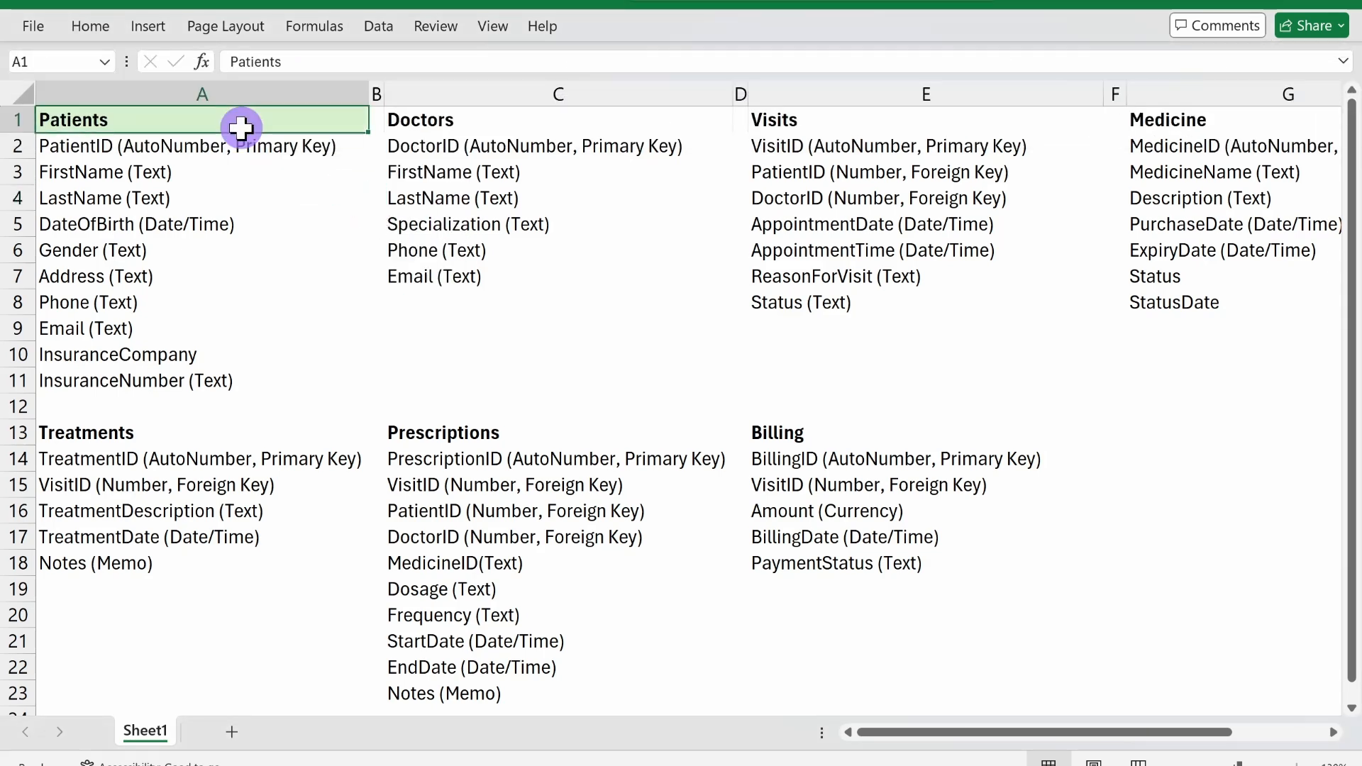
Start a new table in the CMS database in SQL Server for the Doctors list
{"action": "left_click", "coordinate": [435, 122]}
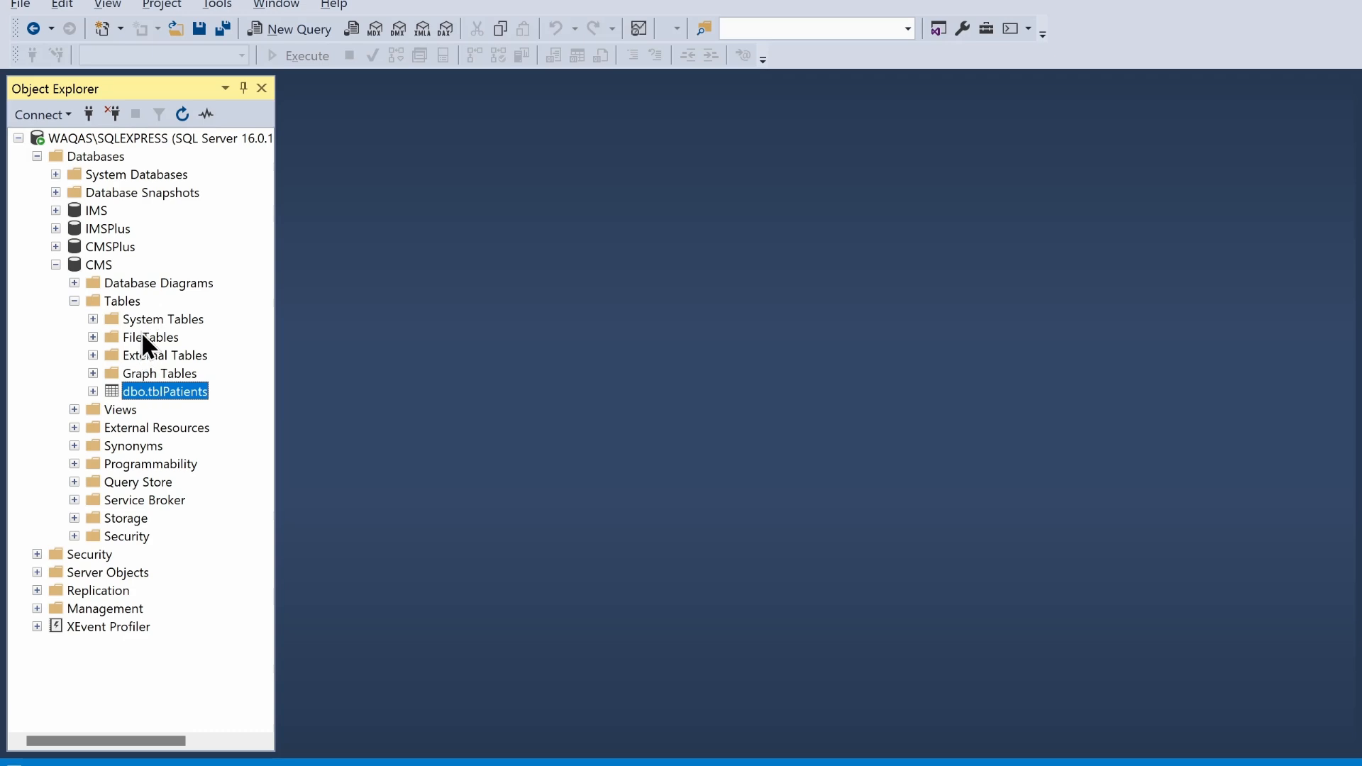
{"action": "right_click", "coordinate": [119, 300]}
{"action": "mouse_move", "coordinate": [153, 310]}
{"action": "left_click", "coordinate": [341, 313]}
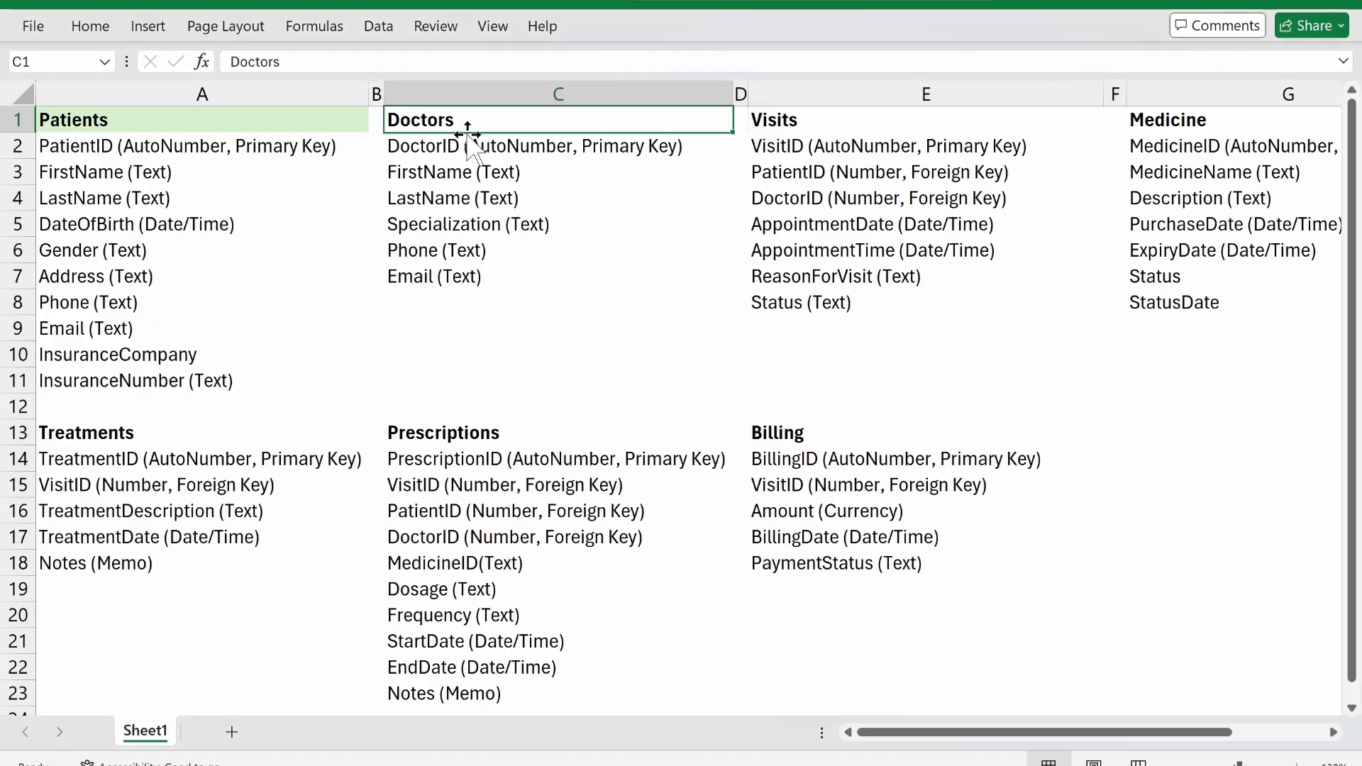
Add DoctorID from the Doctors list in Excel as the first column, with type int and nulls disallowed
{"action": "left_click", "coordinate": [404, 143]}
{"action": "double_click", "coordinate": [405, 142]}
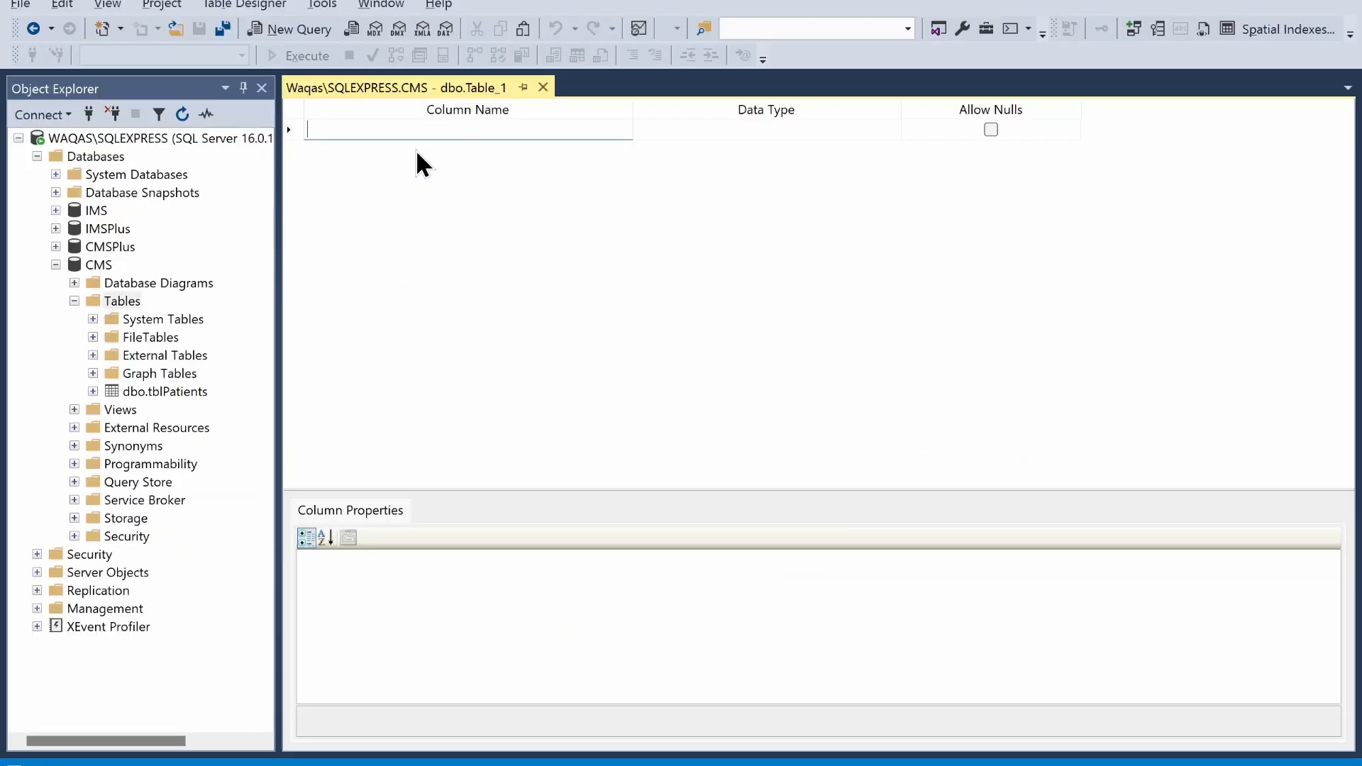
{"action": "key", "text": "Tab"}
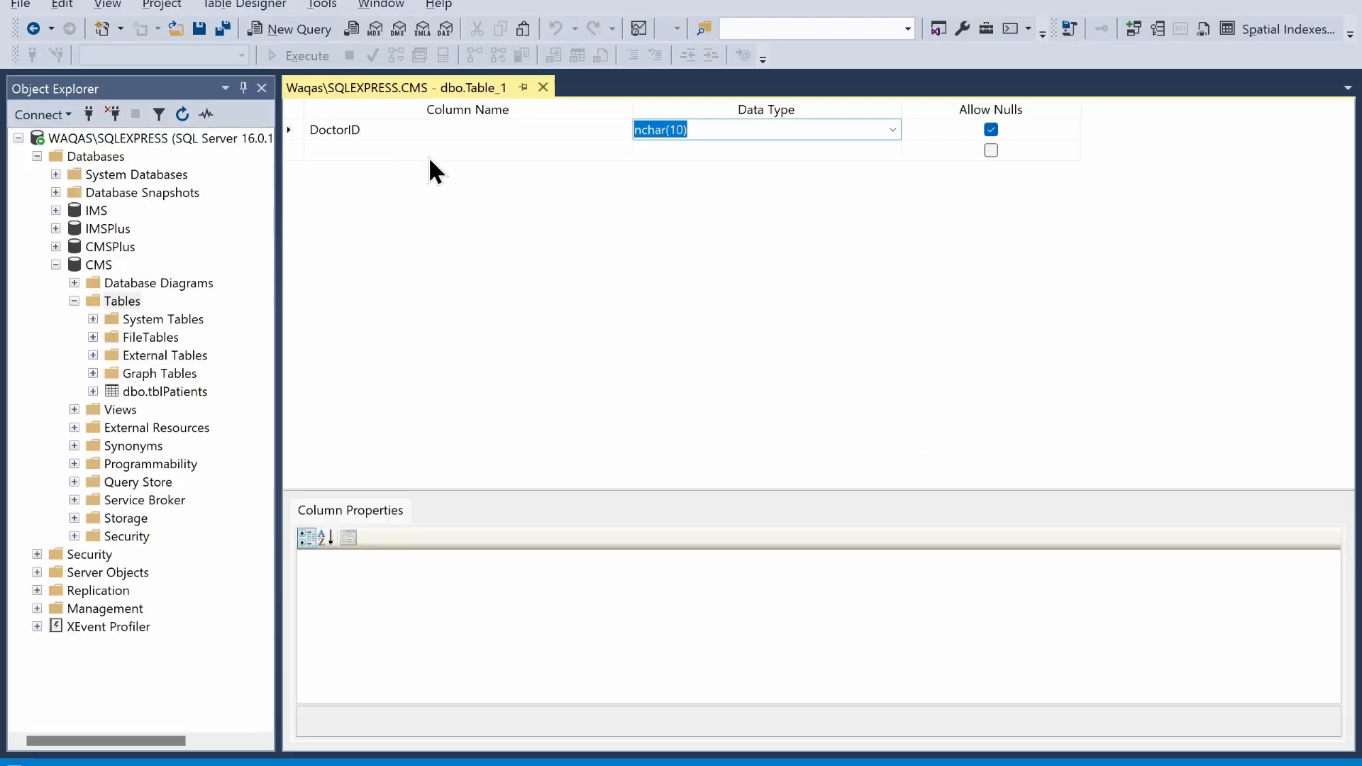
{"action": "type", "text": "int"}
{"action": "key", "text": "Tab"}
{"action": "key", "text": "space"}
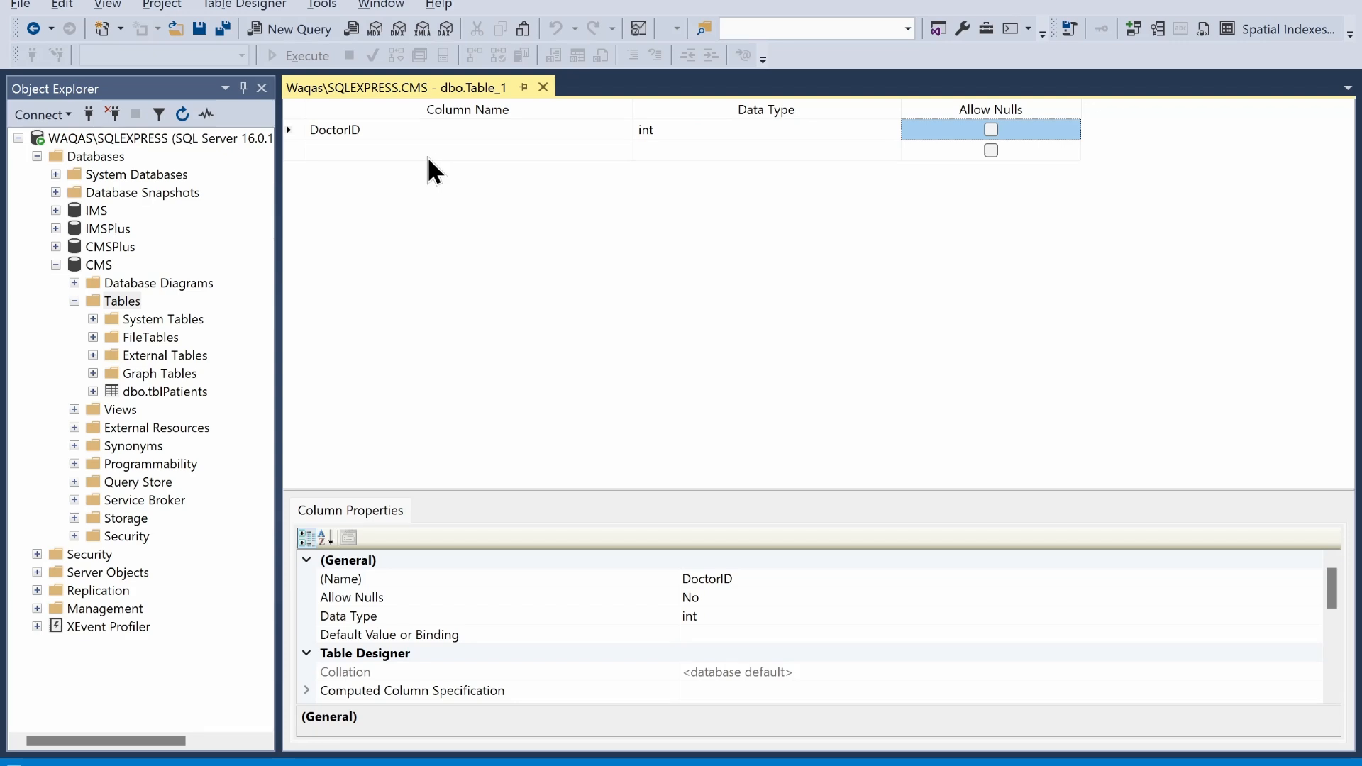
Make DoctorID an identity column and set it as the table's primary key
{"action": "left_click", "coordinate": [316, 130]}
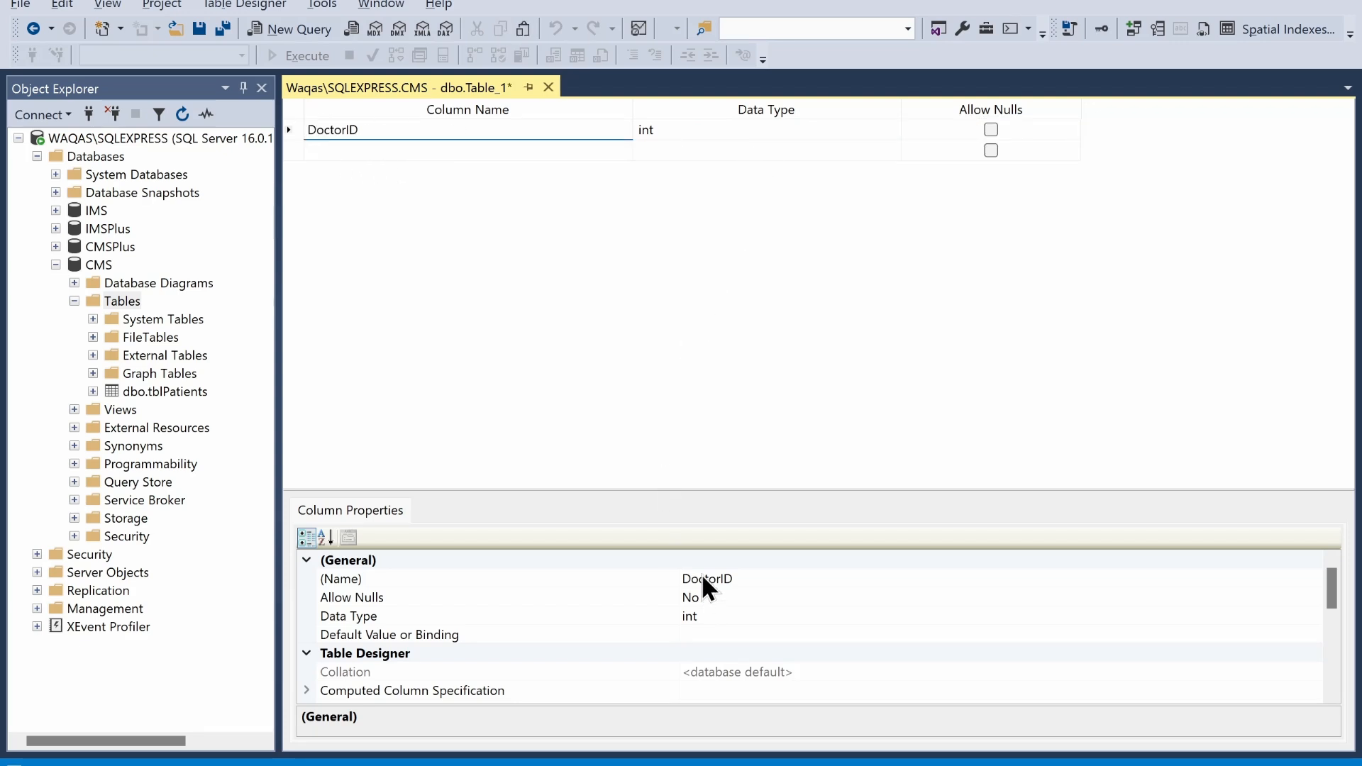
{"action": "left_click_drag", "start_coordinate": [735, 489], "coordinate": [752, 356]}
{"action": "scroll", "coordinate": [449, 650], "scroll_direction": "down", "scroll_amount": 1}
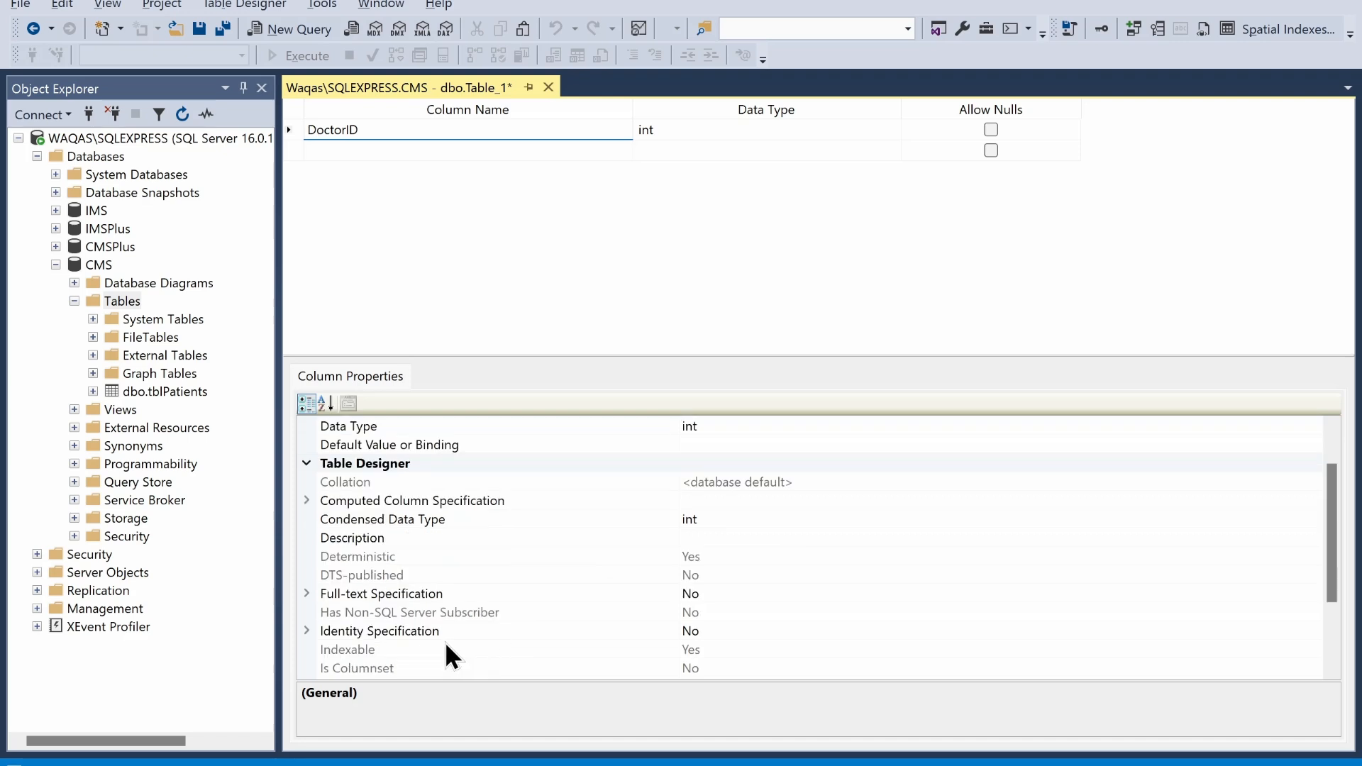
{"action": "left_click", "coordinate": [303, 632]}
{"action": "double_click", "coordinate": [702, 650]}
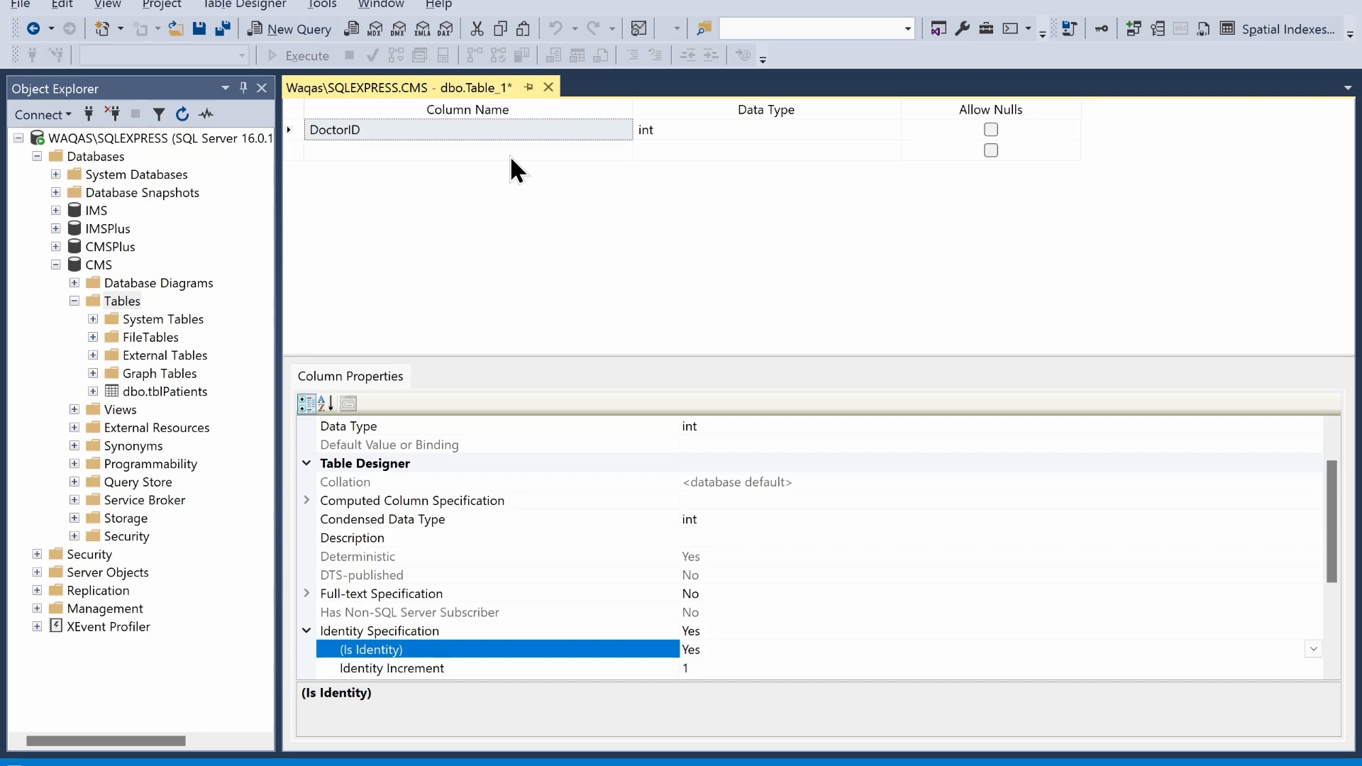
{"action": "left_click", "coordinate": [501, 130]}
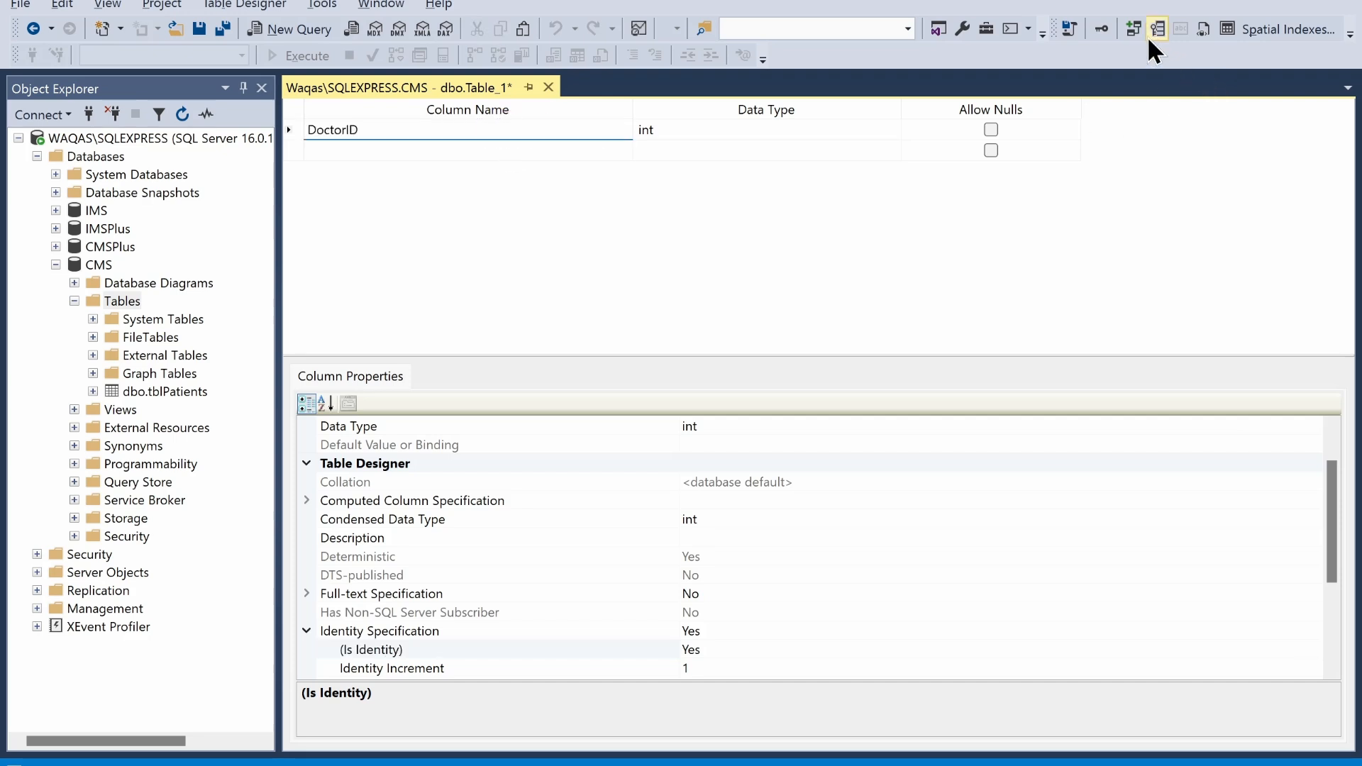
{"action": "left_click", "coordinate": [1101, 29]}
Copy the field name FirstName from the Doctors list in Excel and enter it as the column below DoctorID
{"action": "left_click", "coordinate": [444, 145]}
{"action": "key", "text": "alt+Tab"}
{"action": "double_click", "coordinate": [435, 172]}
{"action": "double_click", "coordinate": [436, 173]}
{"action": "key", "text": "ctrl+c"}
{"action": "key", "text": "alt+Tab"}
{"action": "key", "text": "ctrl+v"}
{"action": "key", "text": "Tab"}
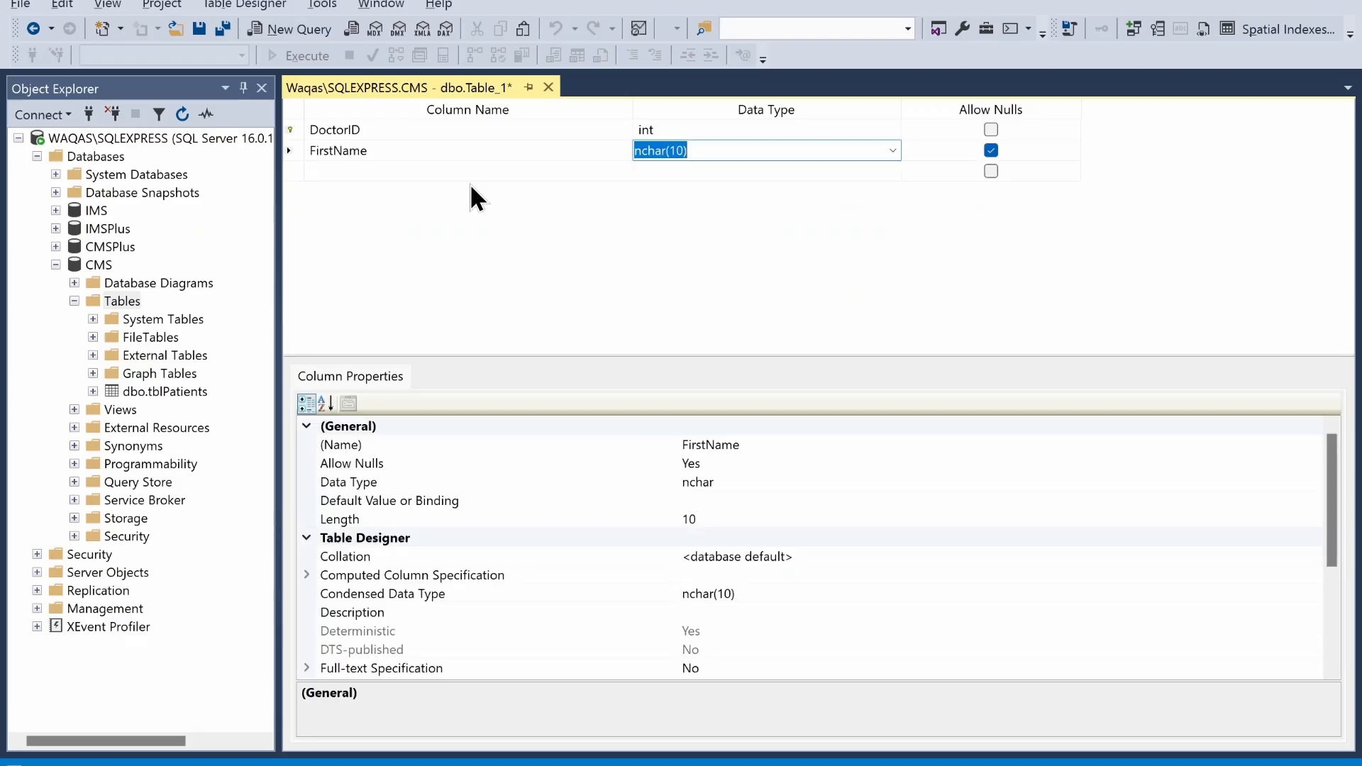
Set the FirstName column's data type to varchar(100) and disallow nulls
{"action": "type", "text": "varchar"}
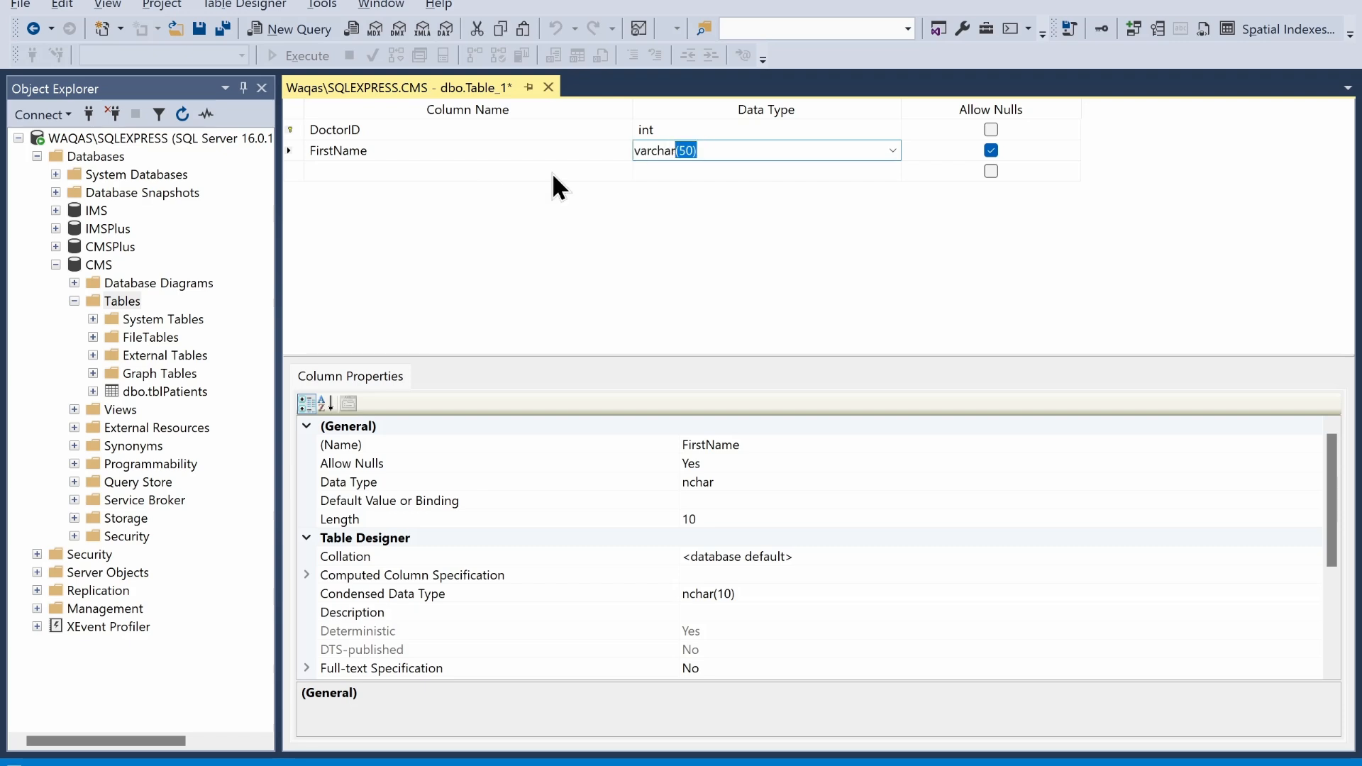
{"action": "left_click", "coordinate": [687, 152]}
{"action": "key", "text": "BackSpace"}
{"action": "type", "text": "10"}
{"action": "key", "text": "Tab"}
{"action": "key", "text": "space"}
Duplicate the FirstName column and rename the copy LastName, taking the field name from the Doctors list in Excel
{"action": "left_click", "coordinate": [291, 151]}
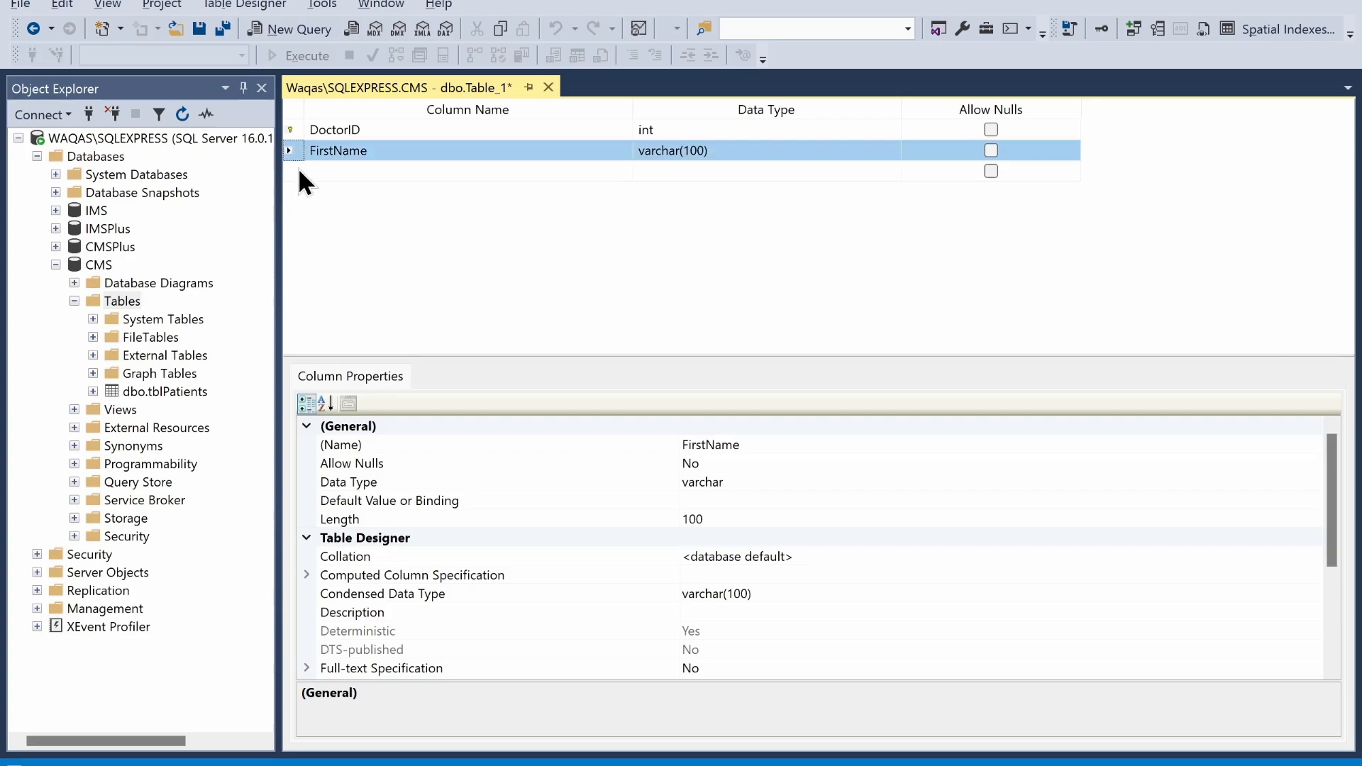
{"action": "left_click", "coordinate": [299, 169]}
{"action": "key", "text": "ctrl+v"}
{"action": "key", "text": "alt+Tab"}
{"action": "double_click", "coordinate": [427, 198]}
{"action": "double_click", "coordinate": [427, 199]}
{"action": "key", "text": "alt+Tab"}
{"action": "left_click", "coordinate": [411, 171]}
{"action": "key", "text": "ctrl+v"}
Duplicate the LastName column directly below itself for the next field in the Doctors list
{"action": "key", "text": "alt+Tab"}
{"action": "double_click", "coordinate": [412, 226]}
{"action": "key", "text": "alt+Tab"}
{"action": "left_click", "coordinate": [313, 171]}
{"action": "key", "text": "ctrl+c"}
{"action": "left_click", "coordinate": [295, 186]}
{"action": "key", "text": "ctrl+v"}
Rename the duplicated LastName column to Specialization, taking the field name from the Doctors list in Excel
{"action": "key", "text": "alt+Tab"}
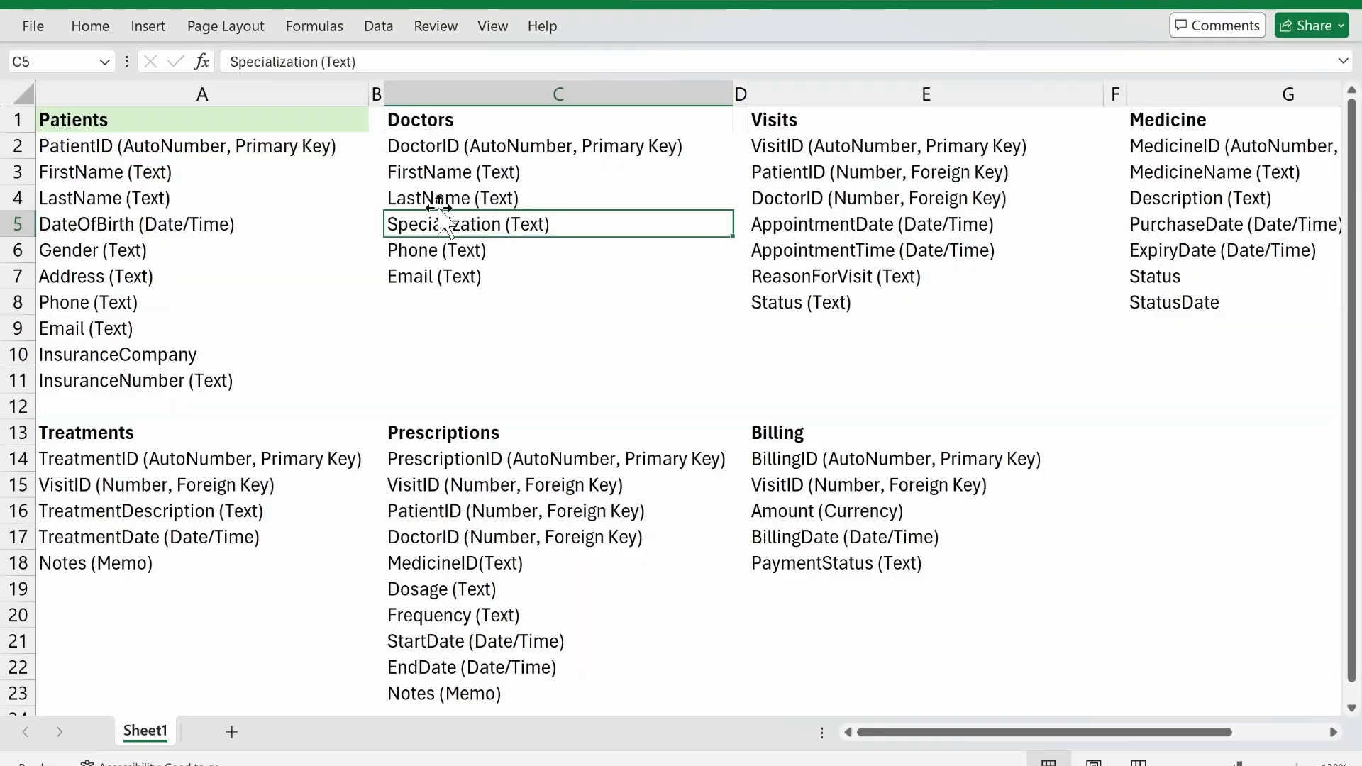
{"action": "double_click", "coordinate": [441, 220]}
{"action": "double_click", "coordinate": [441, 220]}
{"action": "key", "text": "ctrl+c"}
{"action": "key", "text": "alt+Tab"}
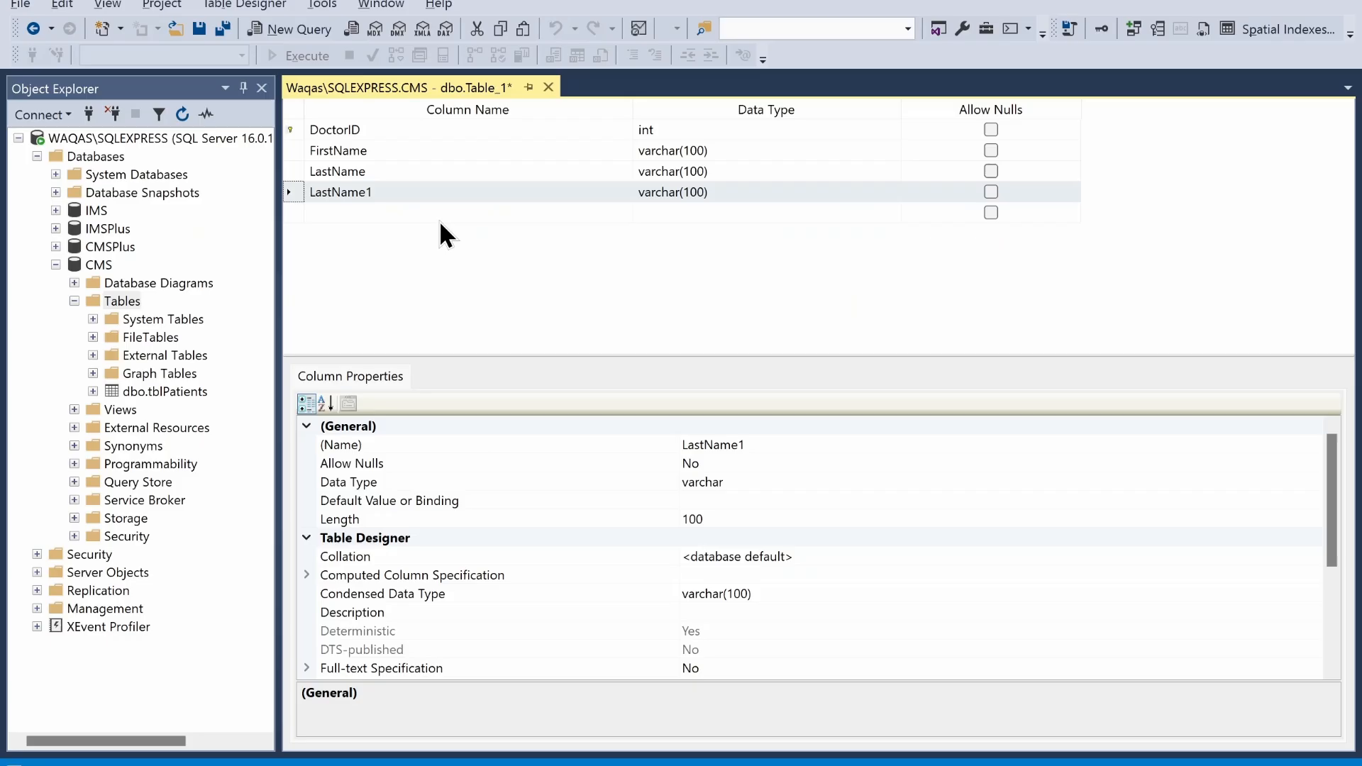
{"action": "left_click", "coordinate": [375, 191]}
{"action": "key", "text": "ctrl+v"}
{"action": "key", "text": "Tab"}
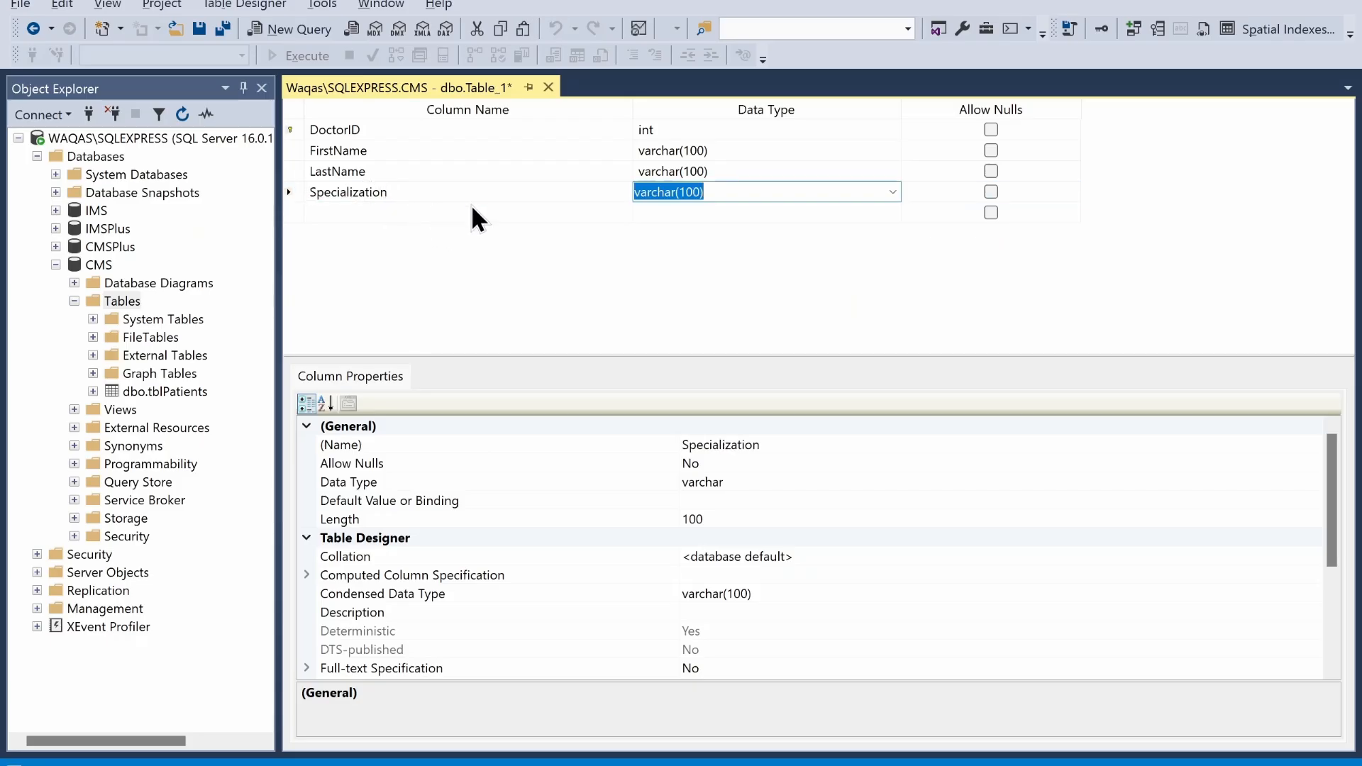
{"action": "left_click", "coordinate": [674, 192]}
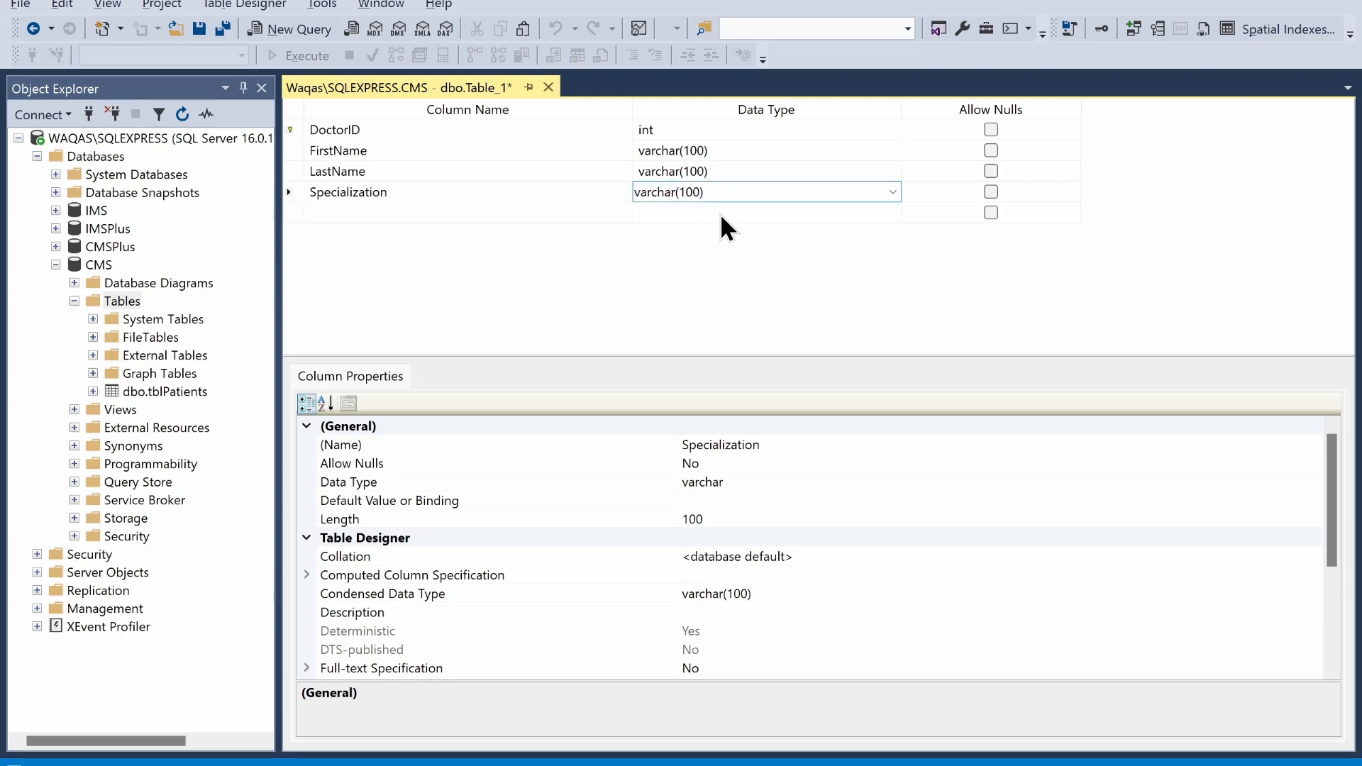
Copy the field name Phone from the Doctors list in Excel and enter it as the column below Specialization
{"action": "left_click", "coordinate": [721, 213]}
{"action": "key", "text": "alt+Tab"}
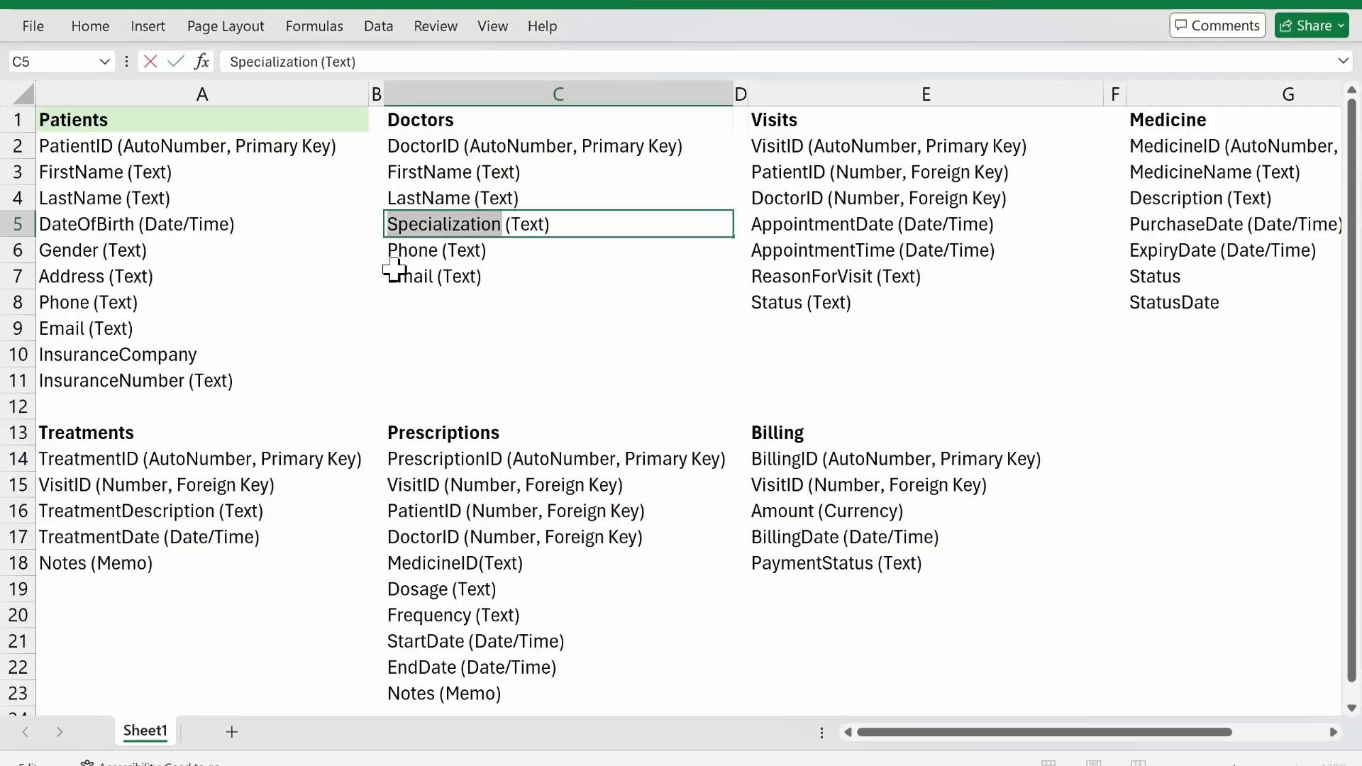
{"action": "double_click", "coordinate": [411, 253]}
{"action": "key", "text": "ctrl+c"}
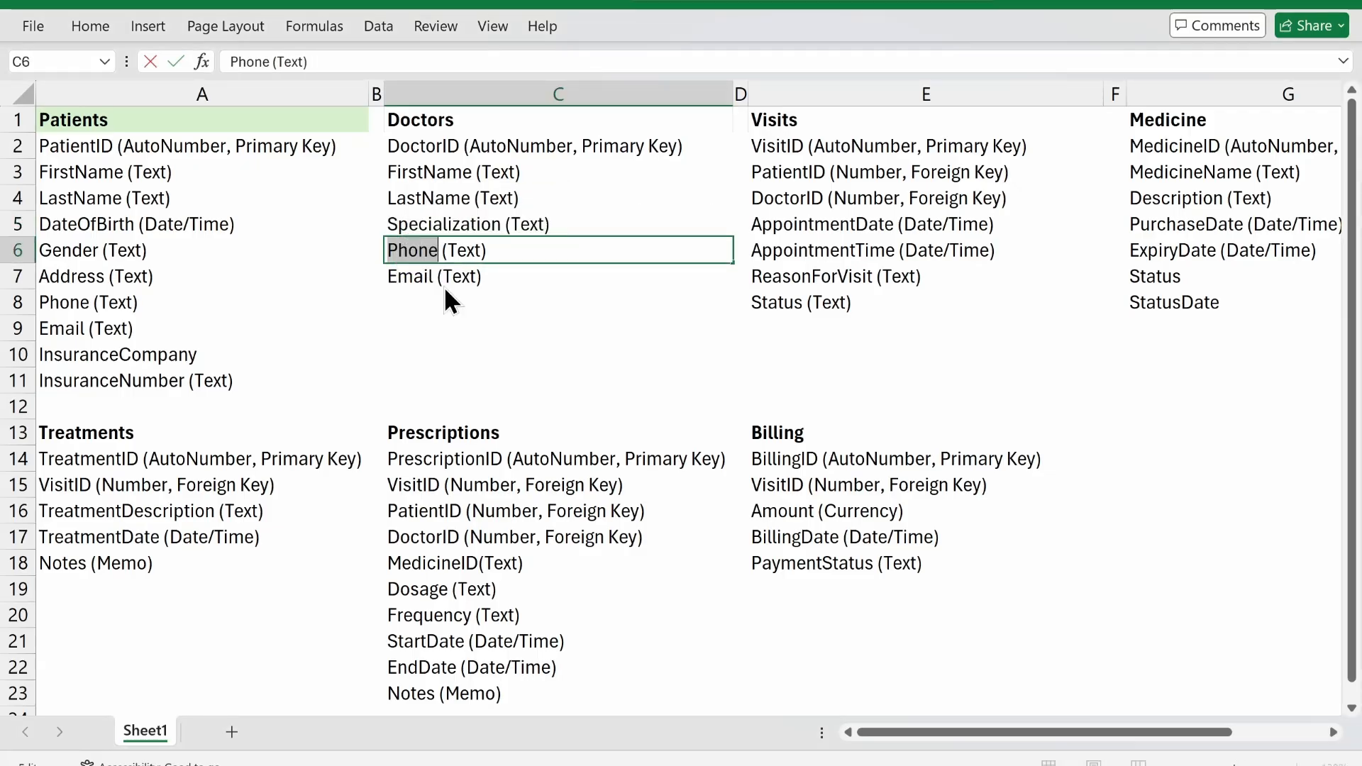
{"action": "key", "text": "alt+Tab"}
{"action": "key", "text": "ctrl+v"}
{"action": "key", "text": "Tab"}
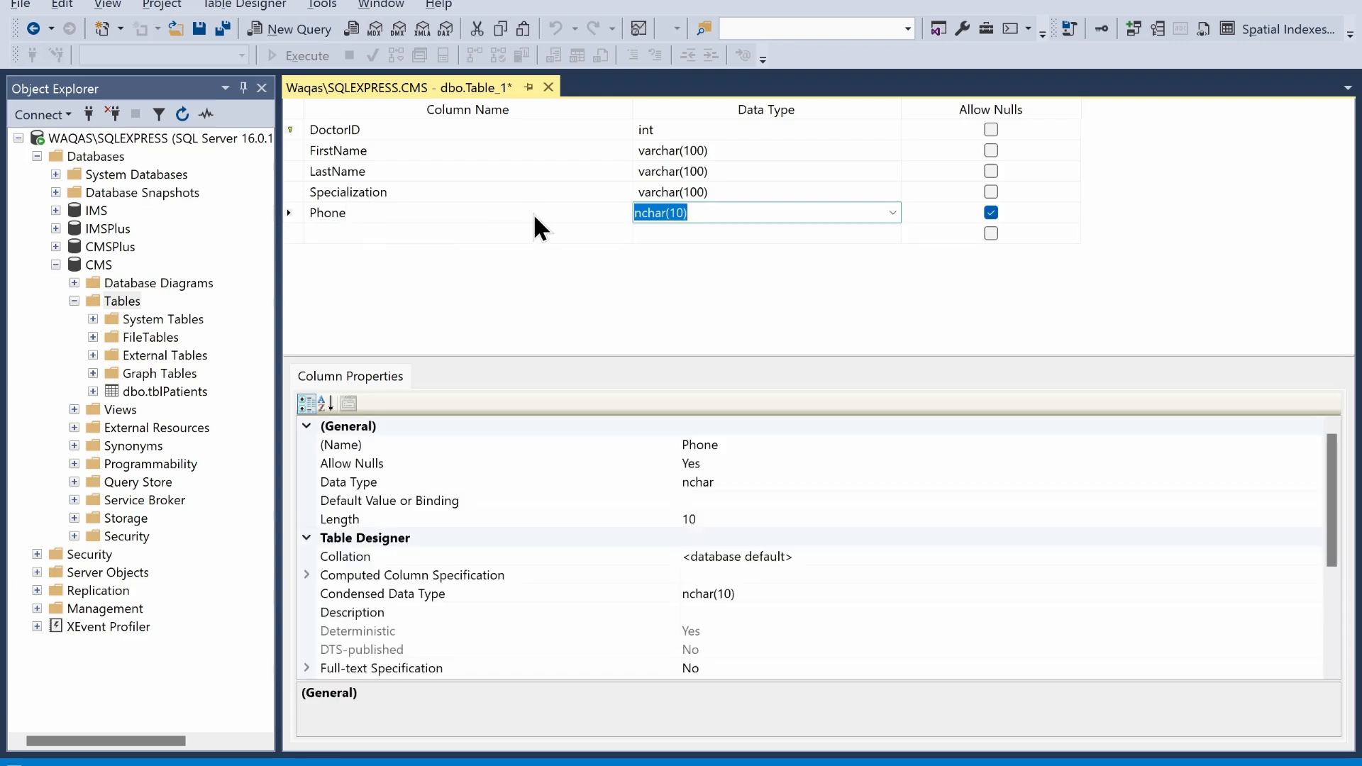
Set the Phone column's data type to varchar(20), adapting the type copied from Specialization
{"action": "key", "text": "Up"}
{"action": "key", "text": "ctrl+c"}
{"action": "key", "text": "Down"}
{"action": "key", "text": "ctrl+v"}
{"action": "key", "text": "shift+Tab"}
{"action": "key", "text": "Tab"}
{"action": "left_click", "coordinate": [688, 212]}
{"action": "double_click", "coordinate": [689, 213]}
{"action": "type", "text": "1"}
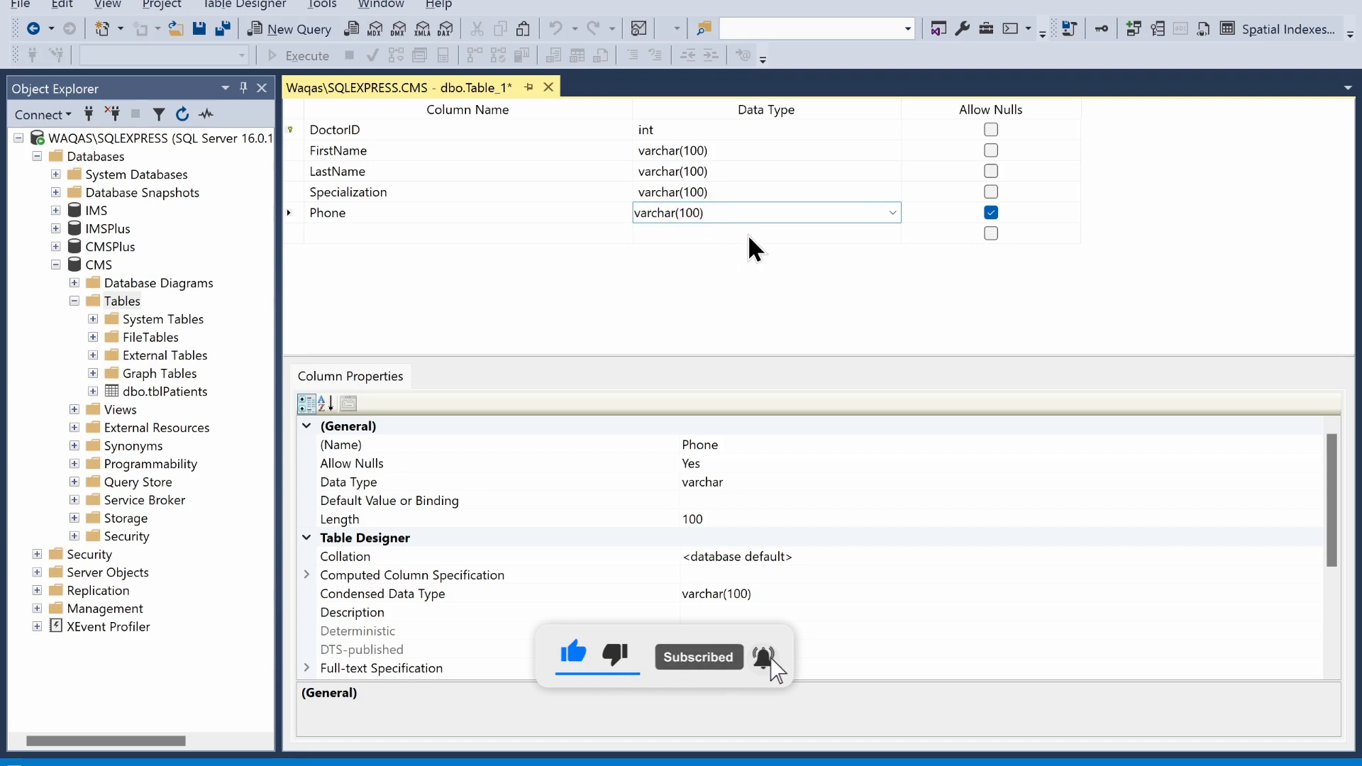
{"action": "type", "text": "="}
{"action": "type", "text": "0"}
Add an Email column below Phone and give it Phone's varchar(20) data type
{"action": "left_click", "coordinate": [298, 220]}
{"action": "left_click", "coordinate": [313, 233]}
{"action": "type", "text": "Email"}
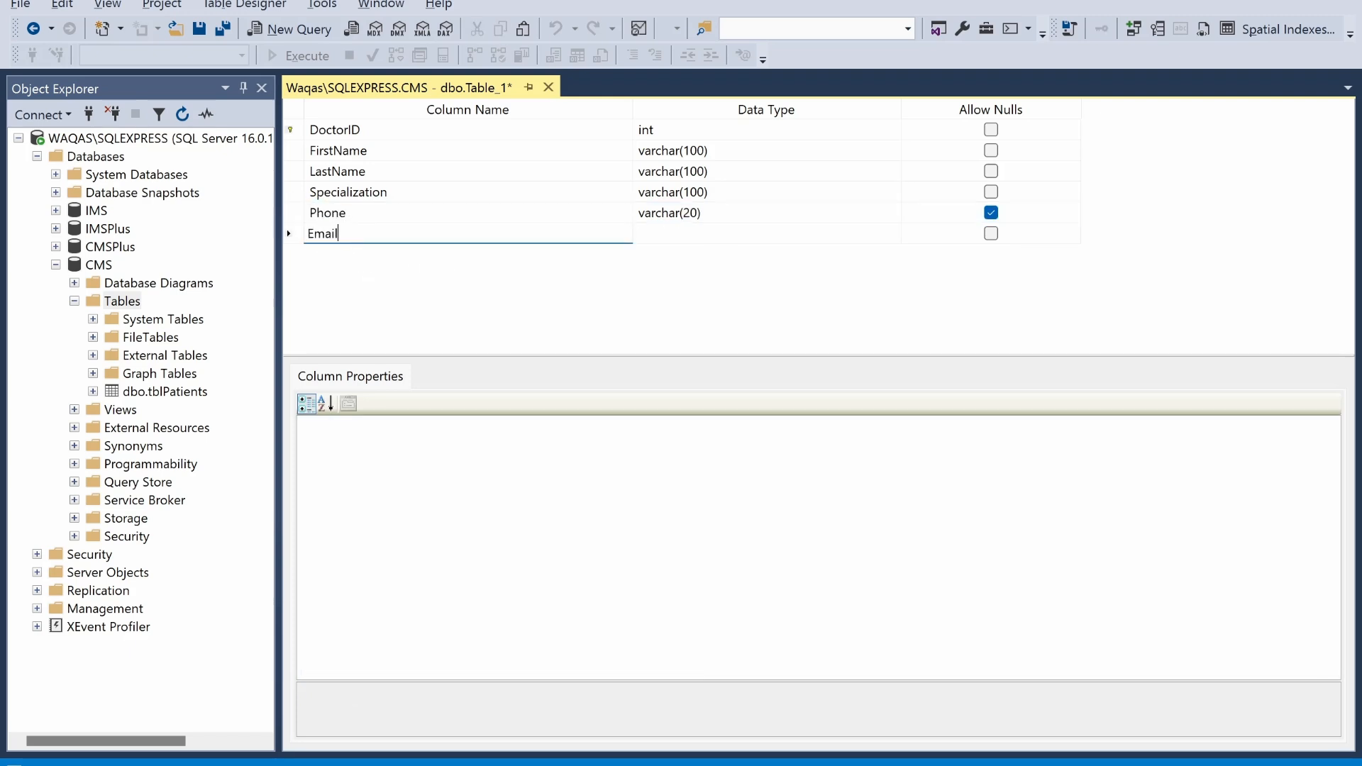
{"action": "key", "text": "Tab"}
{"action": "key", "text": "Up"}
{"action": "key", "text": "ctrl+c"}
{"action": "key", "text": "Down"}
{"action": "key", "text": "ctrl+v"}
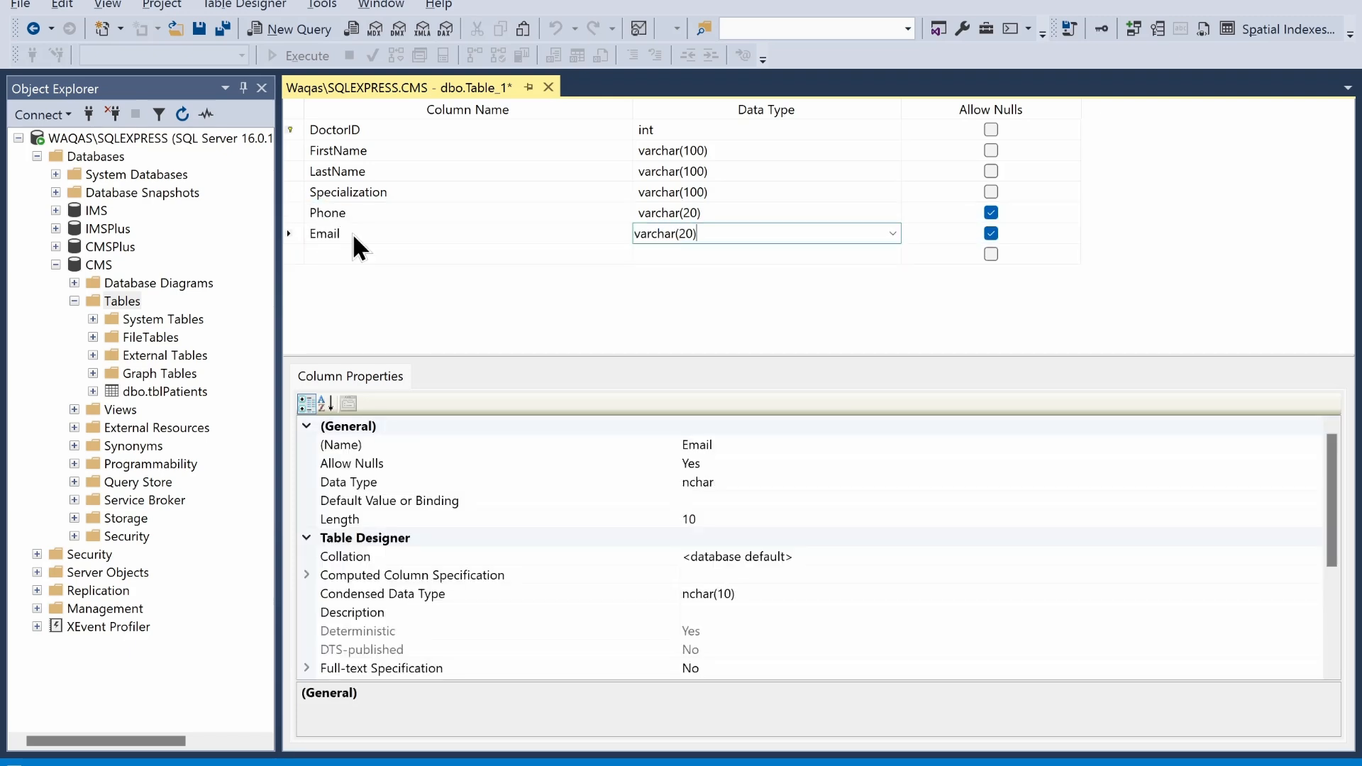
Set the Email column's data type to varchar(100) and disallow nulls for it
{"action": "left_click", "coordinate": [683, 233]}
{"action": "key", "text": "BackSpace"}
{"action": "type", "text": "1"}
{"action": "key", "text": "Tab"}
{"action": "key", "text": "space"}
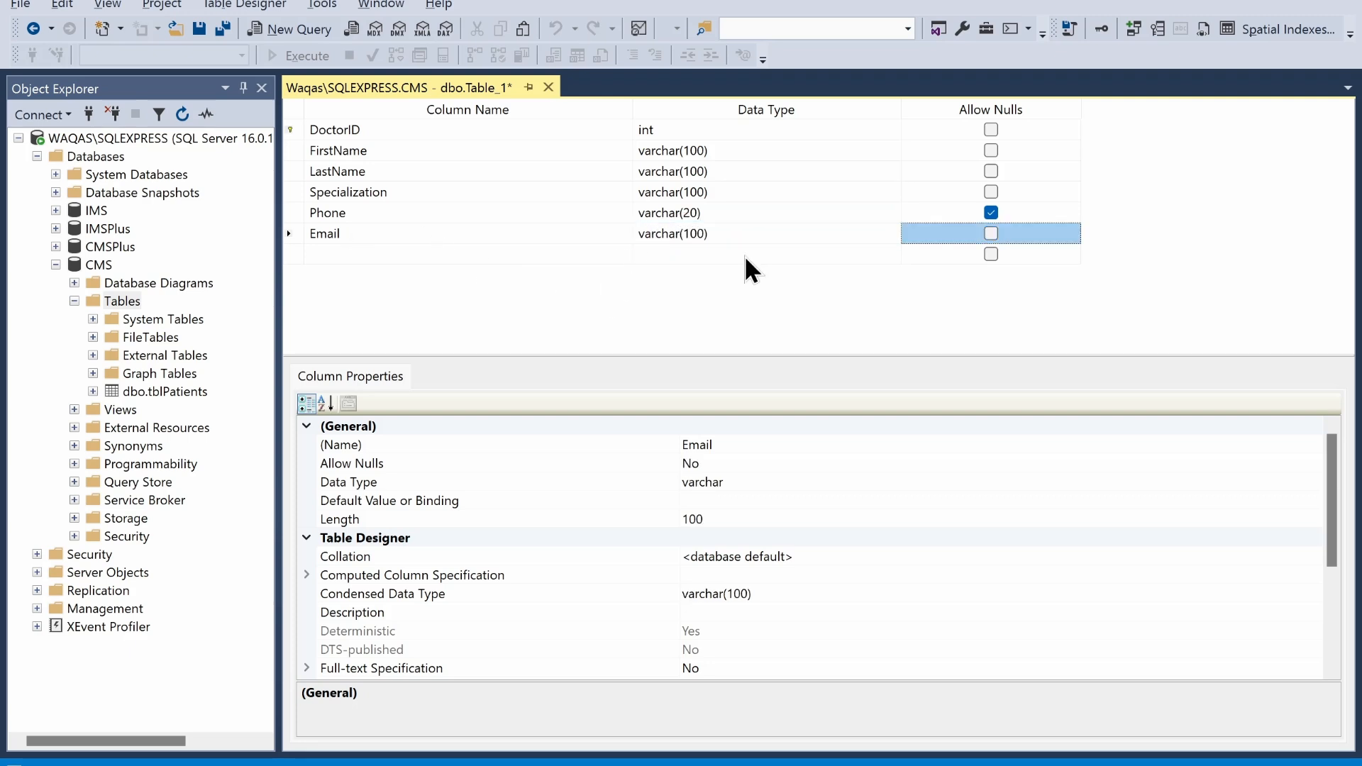
Disallow nulls for the Phone column and allow them for Specialization
{"action": "key", "text": "Up"}
{"action": "key", "text": "space"}
{"action": "key", "text": "Up"}
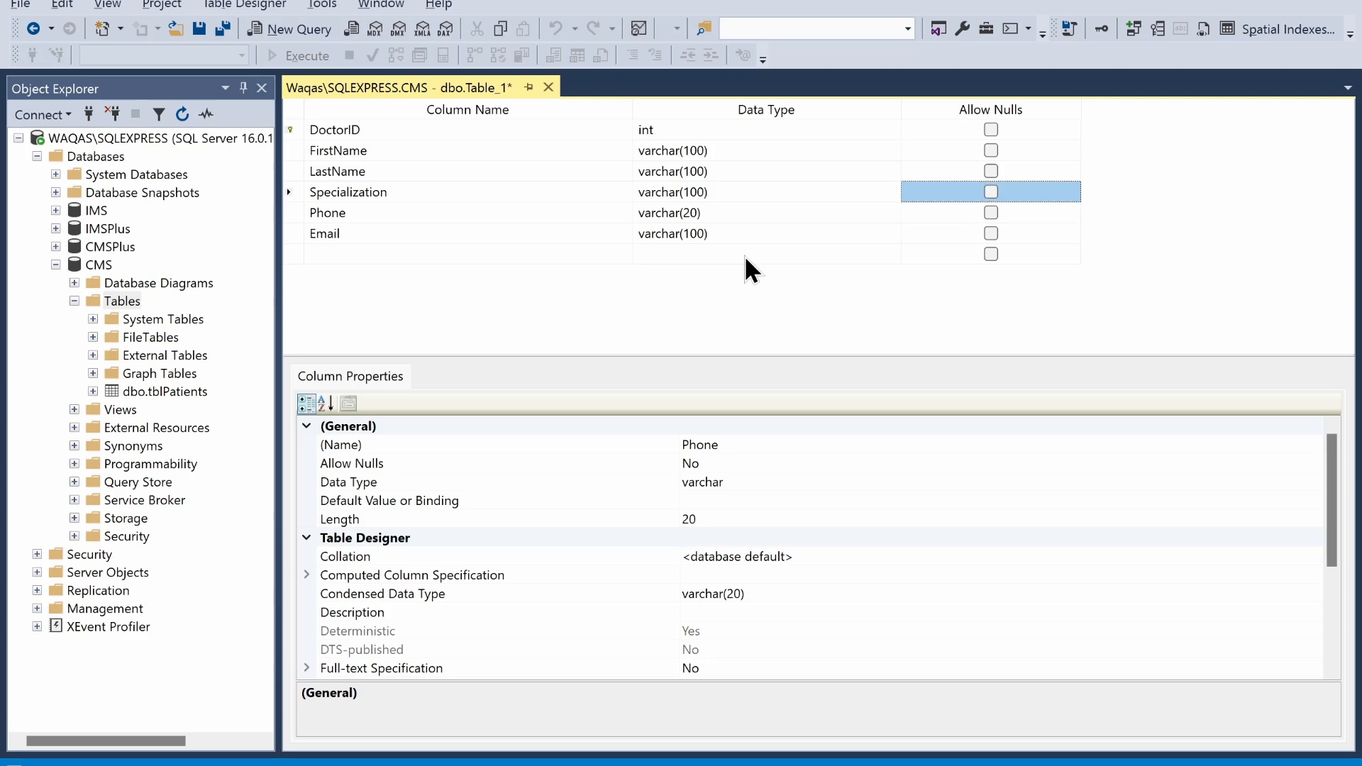
{"action": "key", "text": "space"}
Add a column named Status below Email
{"action": "key", "text": "Down"}
{"action": "key", "text": "Down"}
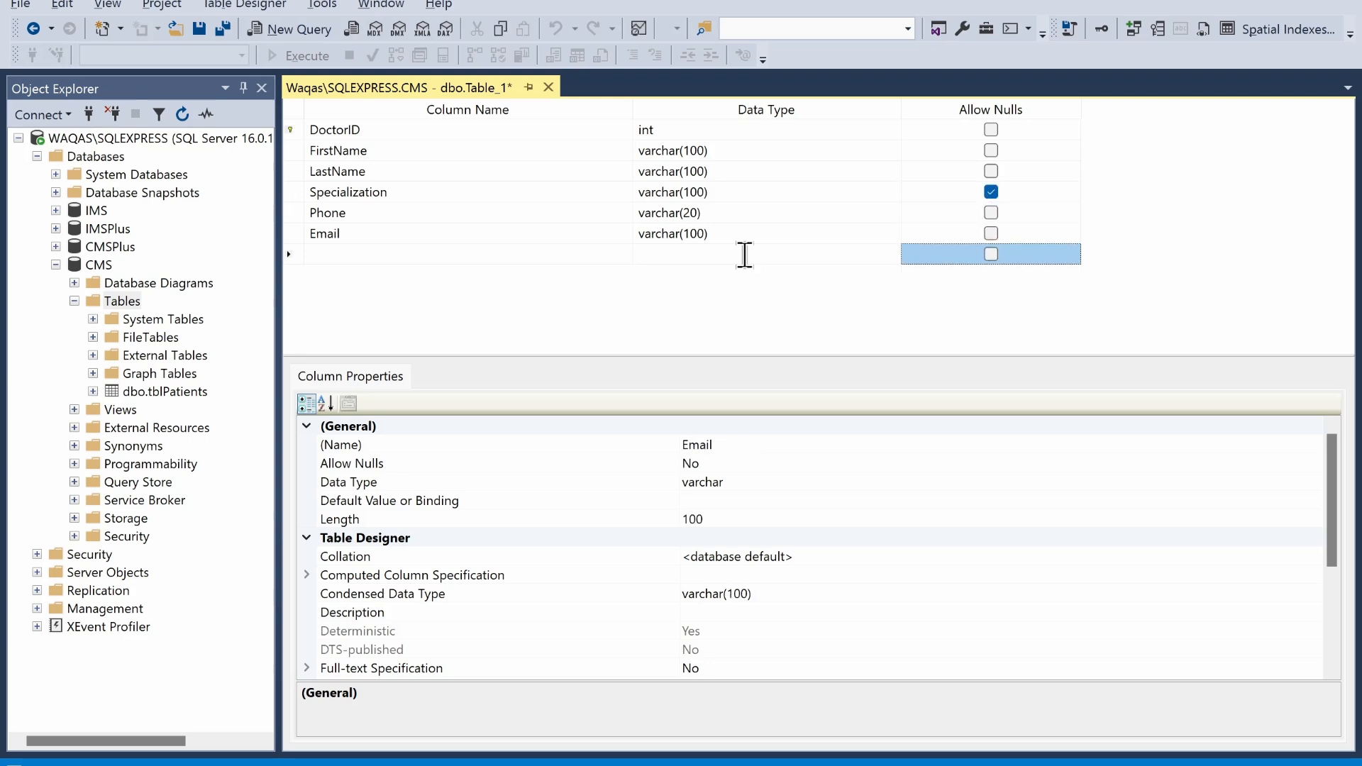
{"action": "left_click", "coordinate": [746, 259]}
{"action": "type", "text": "St"}
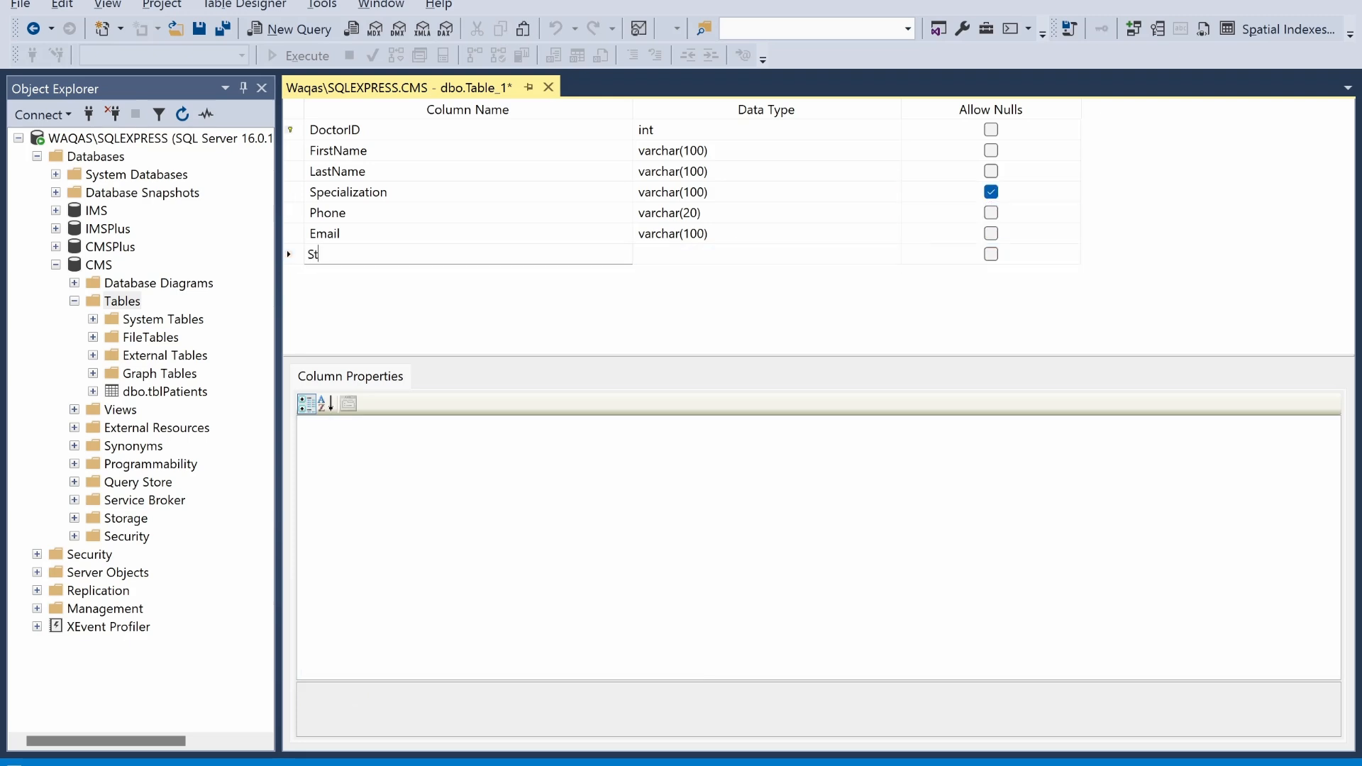
{"action": "key", "text": "Tab"}
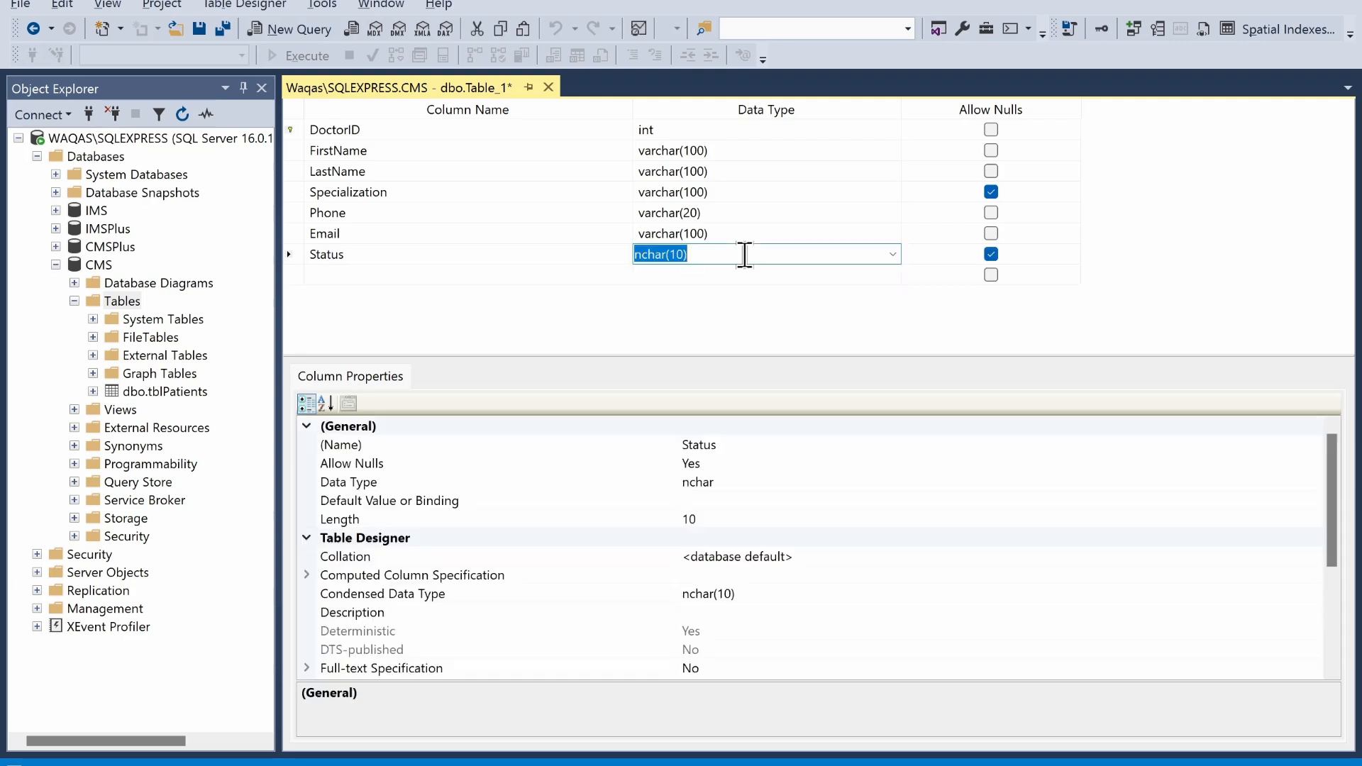
Give the Status column Phone's varchar(20) data type and disallow nulls for it
{"action": "key", "text": "Up"}
{"action": "key", "text": "Up"}
{"action": "key", "text": "ctrl+c"}
{"action": "key", "text": "Down"}
{"action": "key", "text": "Down"}
{"action": "key", "text": "ctrl+v"}
{"action": "key", "text": "Tab"}
{"action": "key", "text": "space"}
{"action": "key", "text": "shift+Tab"}
{"action": "key", "text": "shift+Tab"}
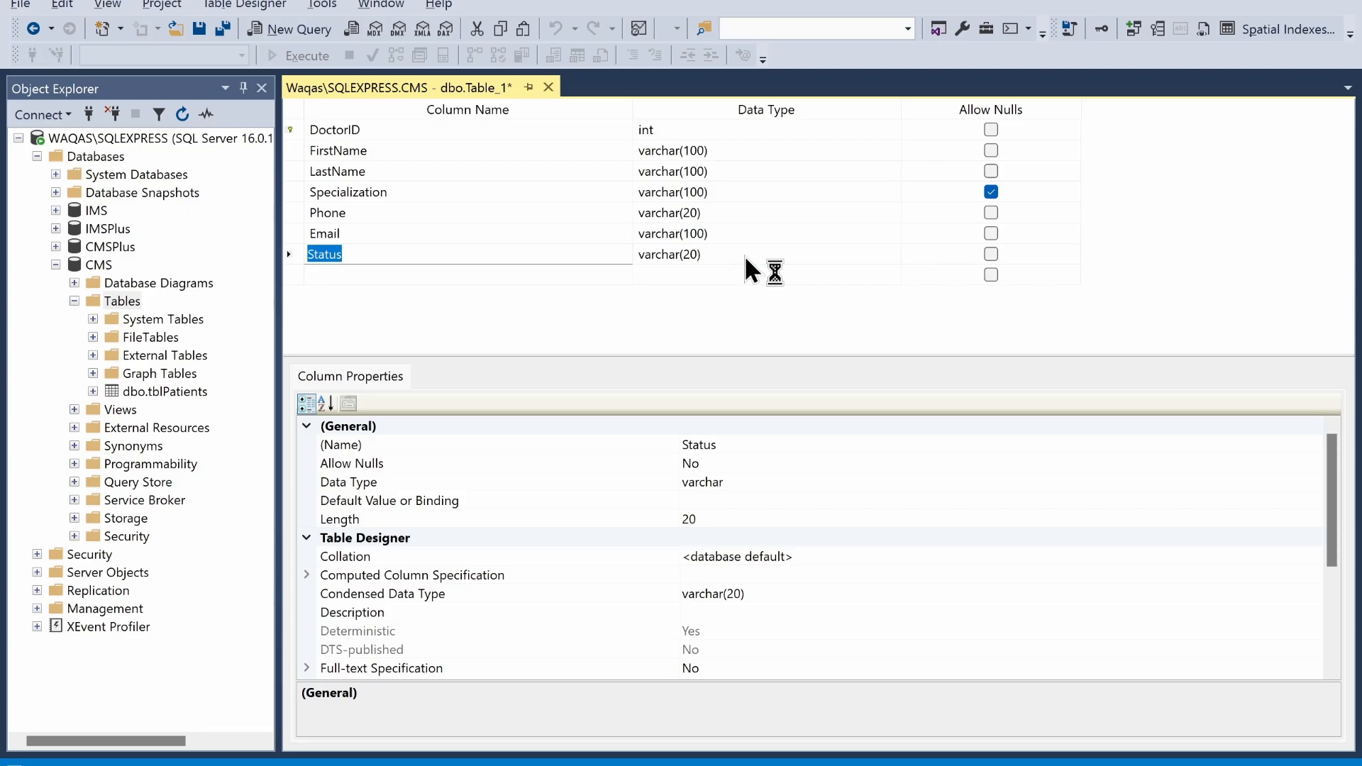
Save the table as tblDoctors, copying the Doctors part of the name from the heading in Excel
{"action": "key", "text": "alt+Tab"}
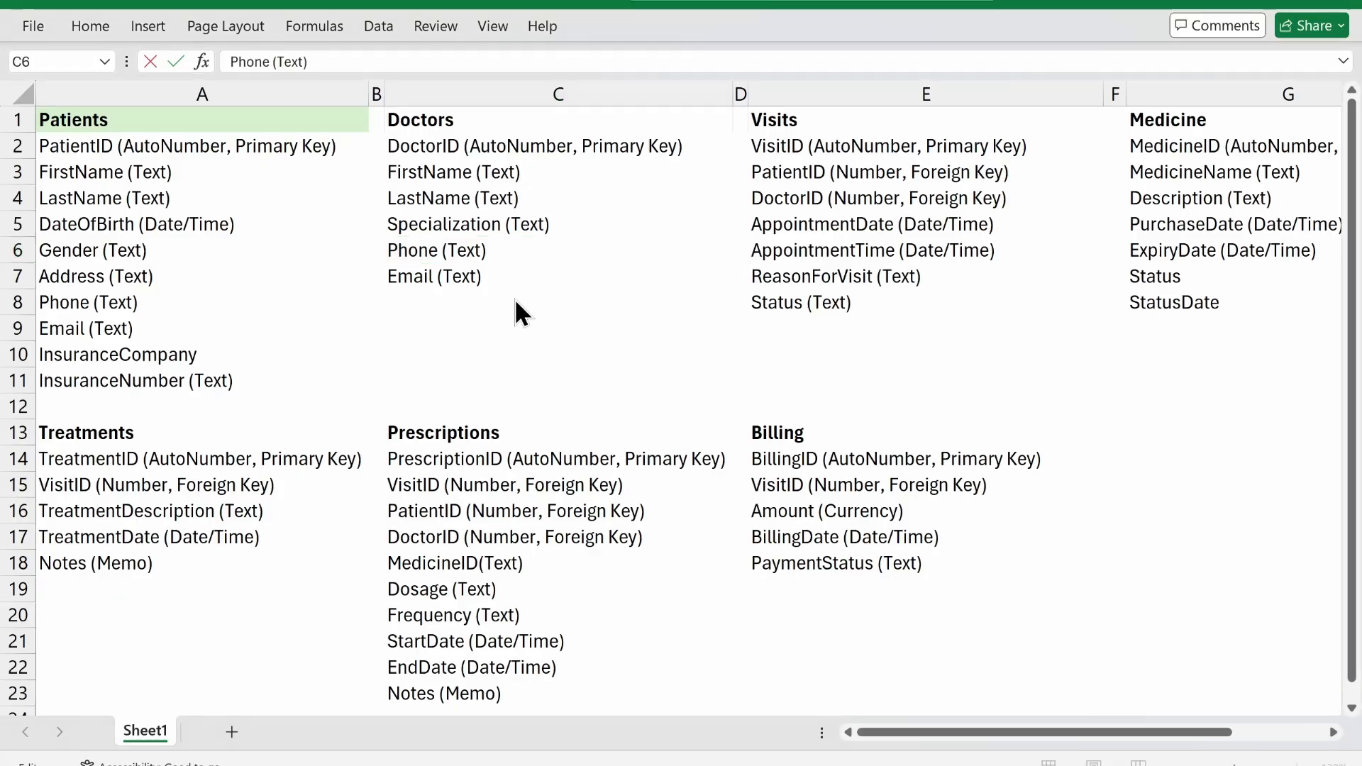
{"action": "key", "text": "alt+Tab"}
{"action": "key", "text": "ctrl+s"}
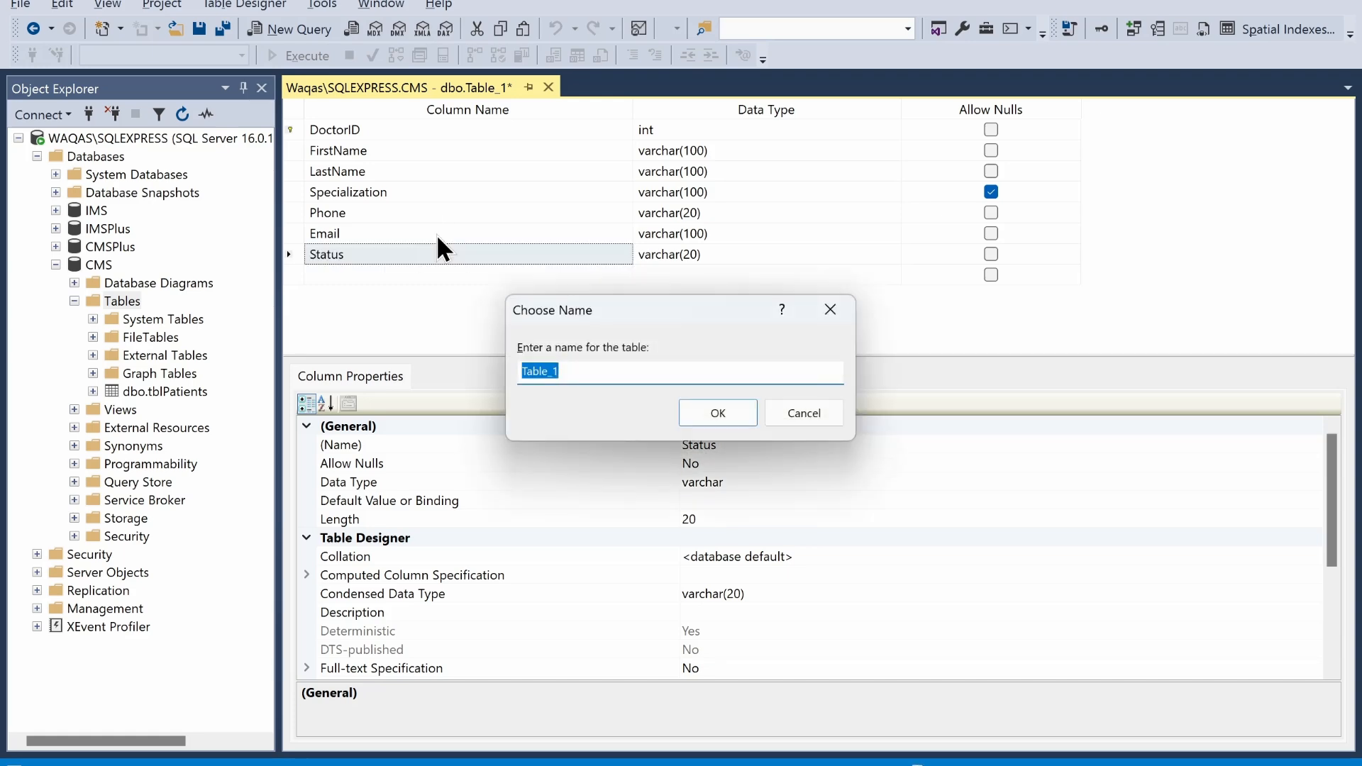
{"action": "key", "text": "alt+Tab"}
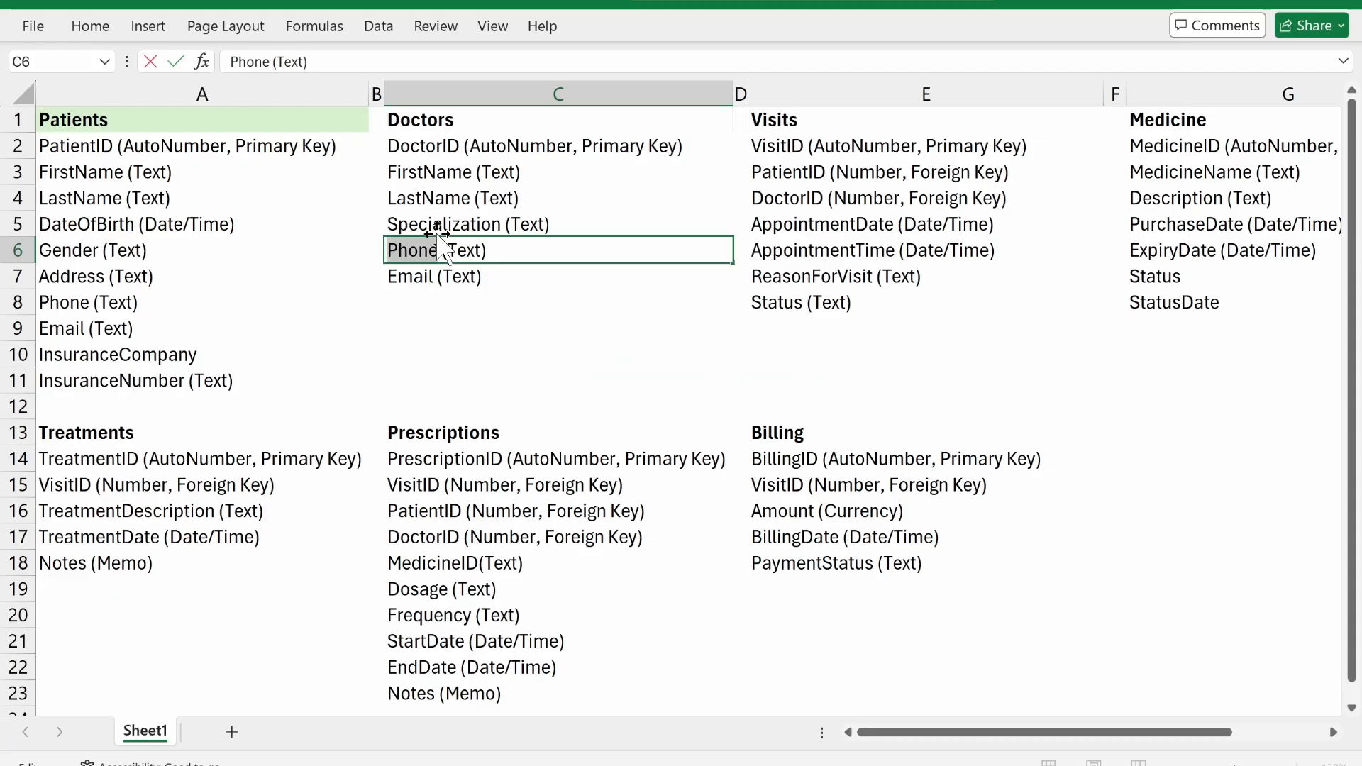
{"action": "left_click", "coordinate": [486, 121]}
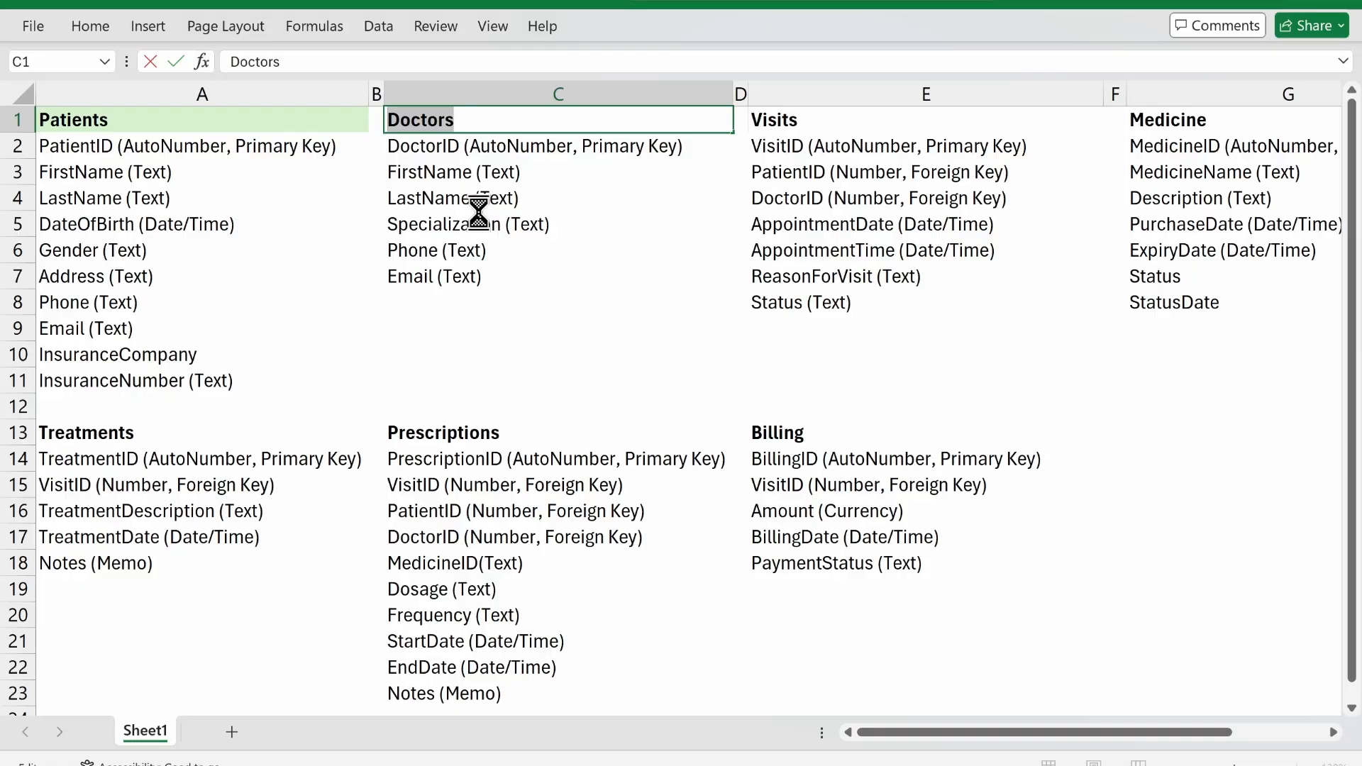
{"action": "key", "text": "alt+Tab"}
{"action": "type", "text": "tbl"}
{"action": "key", "text": "ctrl+v"}
{"action": "key", "text": "Return"}
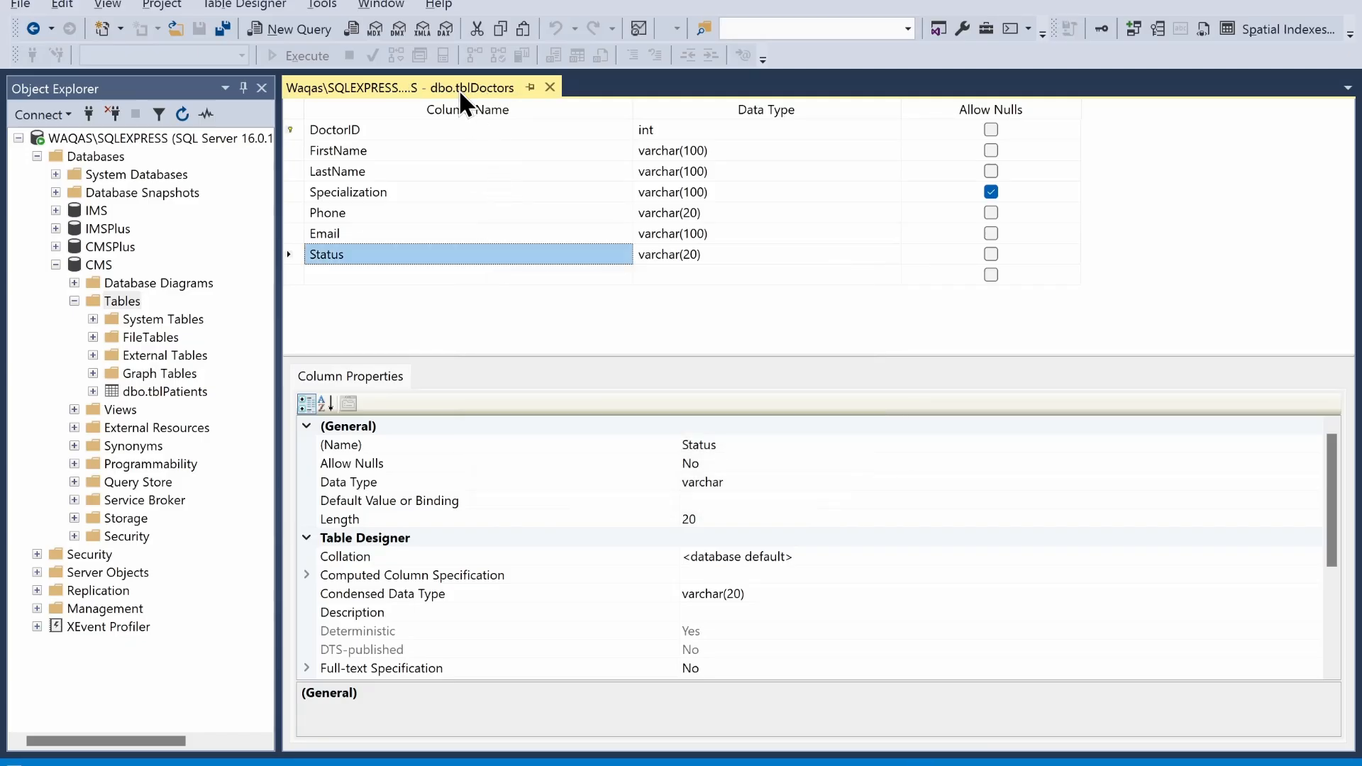
Close the tblDoctors design and refresh the CMS Tables folder so the new table is listed
{"action": "right_click", "coordinate": [462, 96]}
{"action": "left_click", "coordinate": [523, 118]}
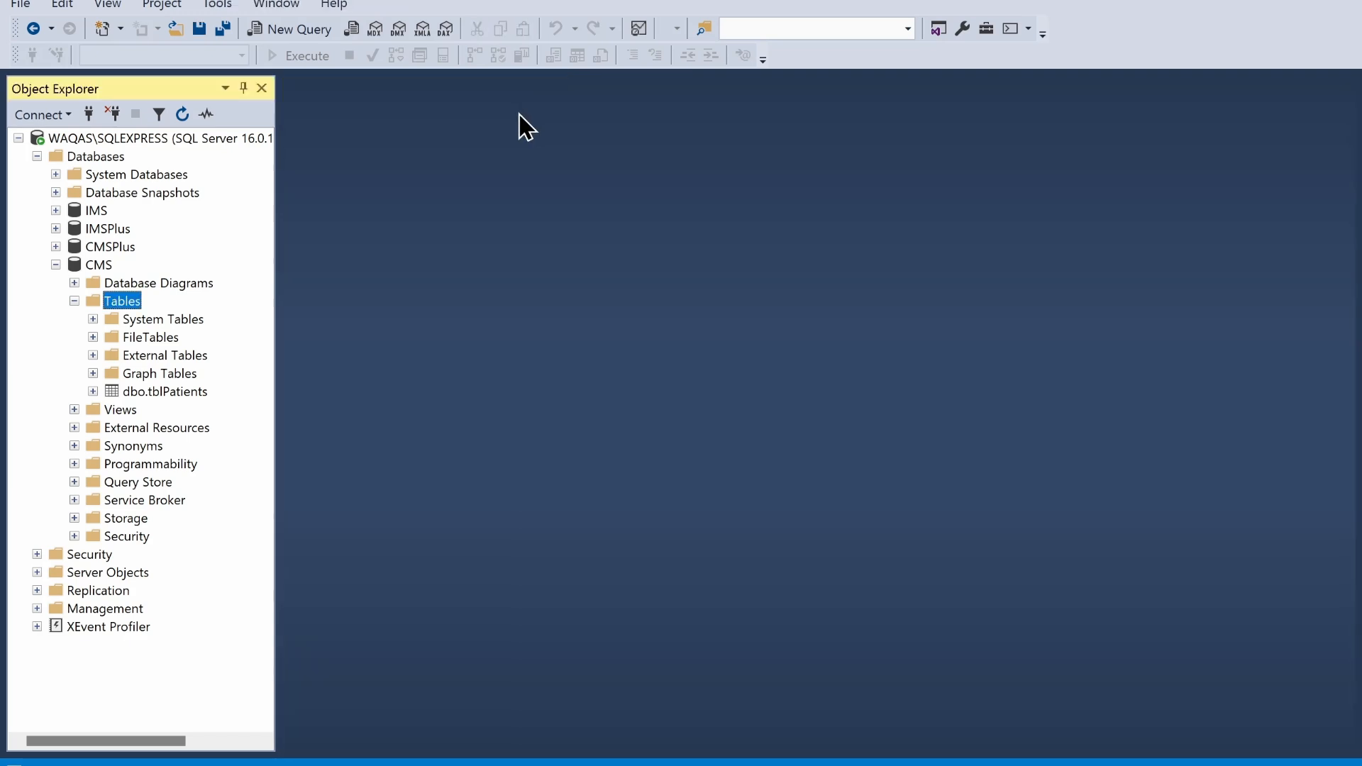
{"action": "right_click", "coordinate": [122, 301]}
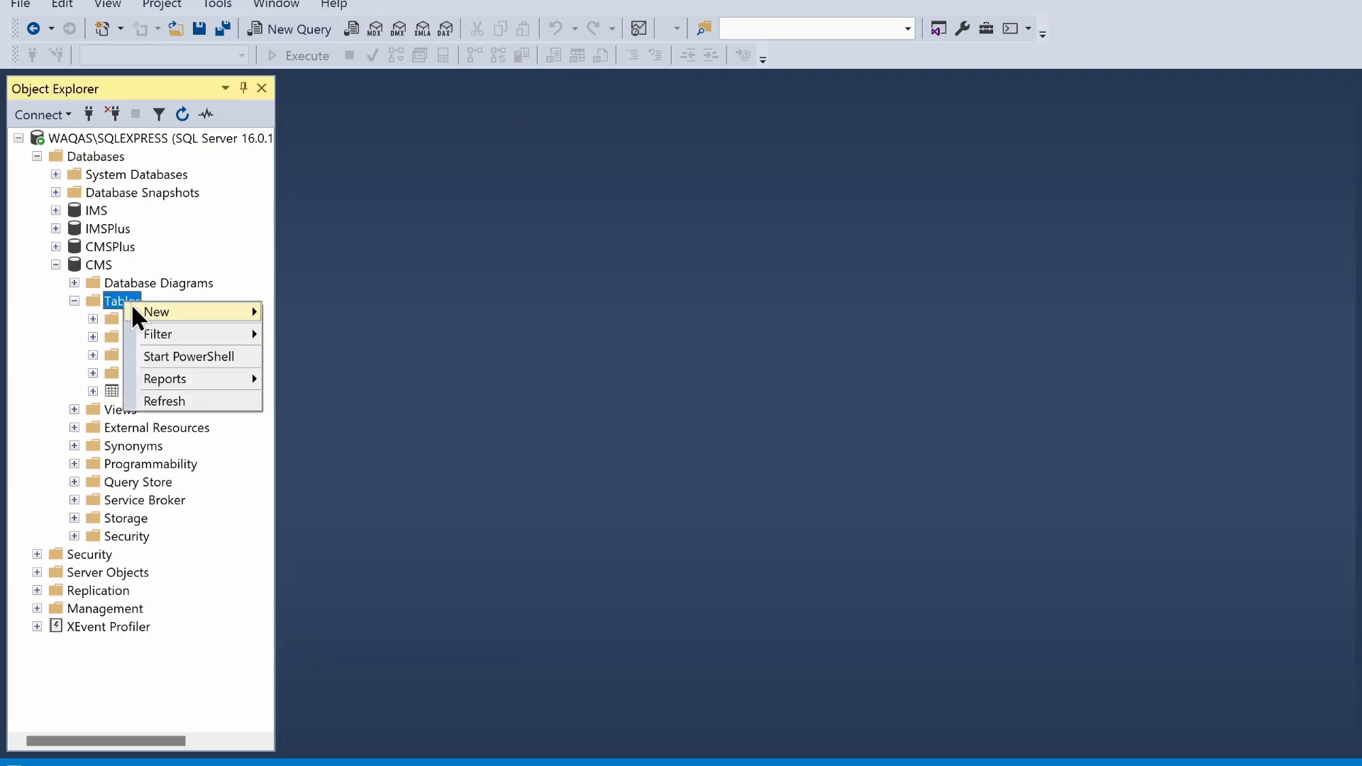
{"action": "left_click", "coordinate": [164, 401]}
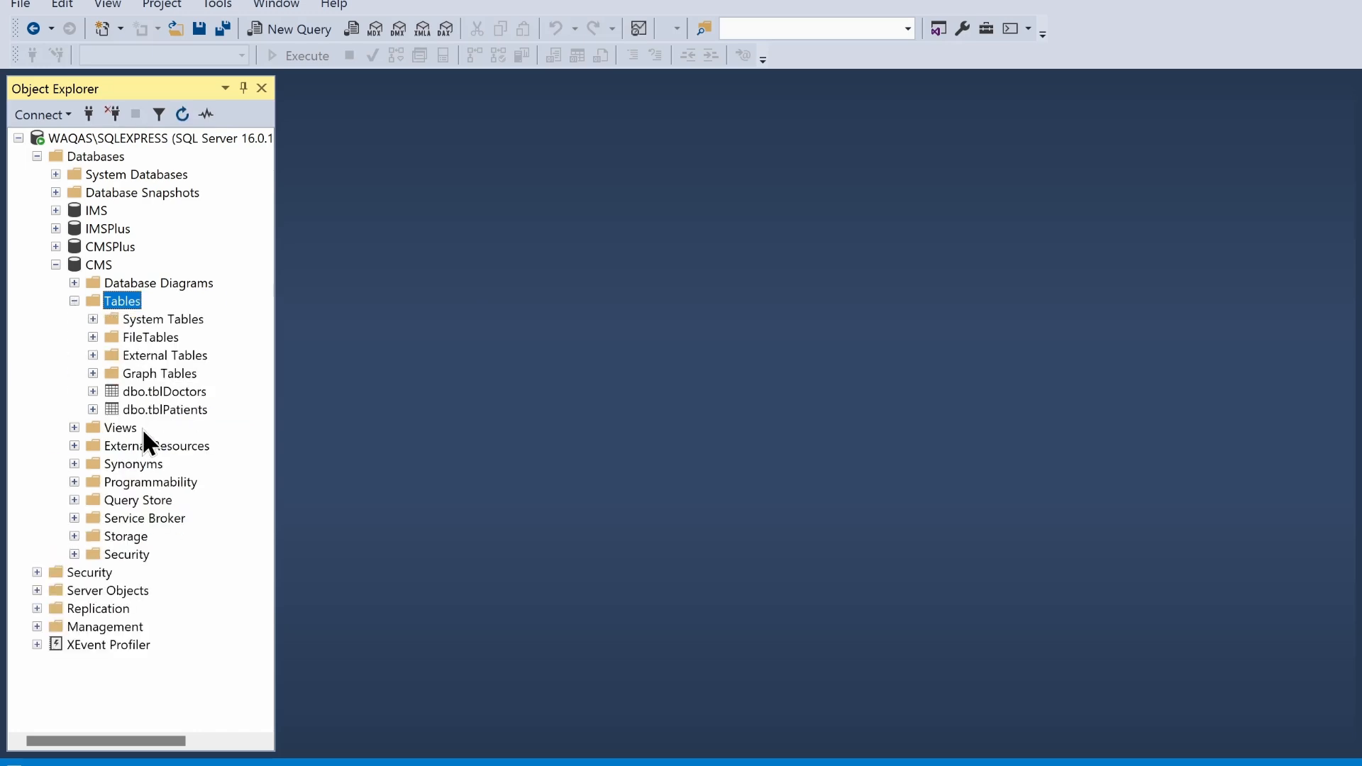
{"action": "left_click", "coordinate": [150, 393]}
Switch to Excel and fill the Doctors heading cell with the same light green as the Patients heading
{"action": "key", "text": "alt+Tab"}
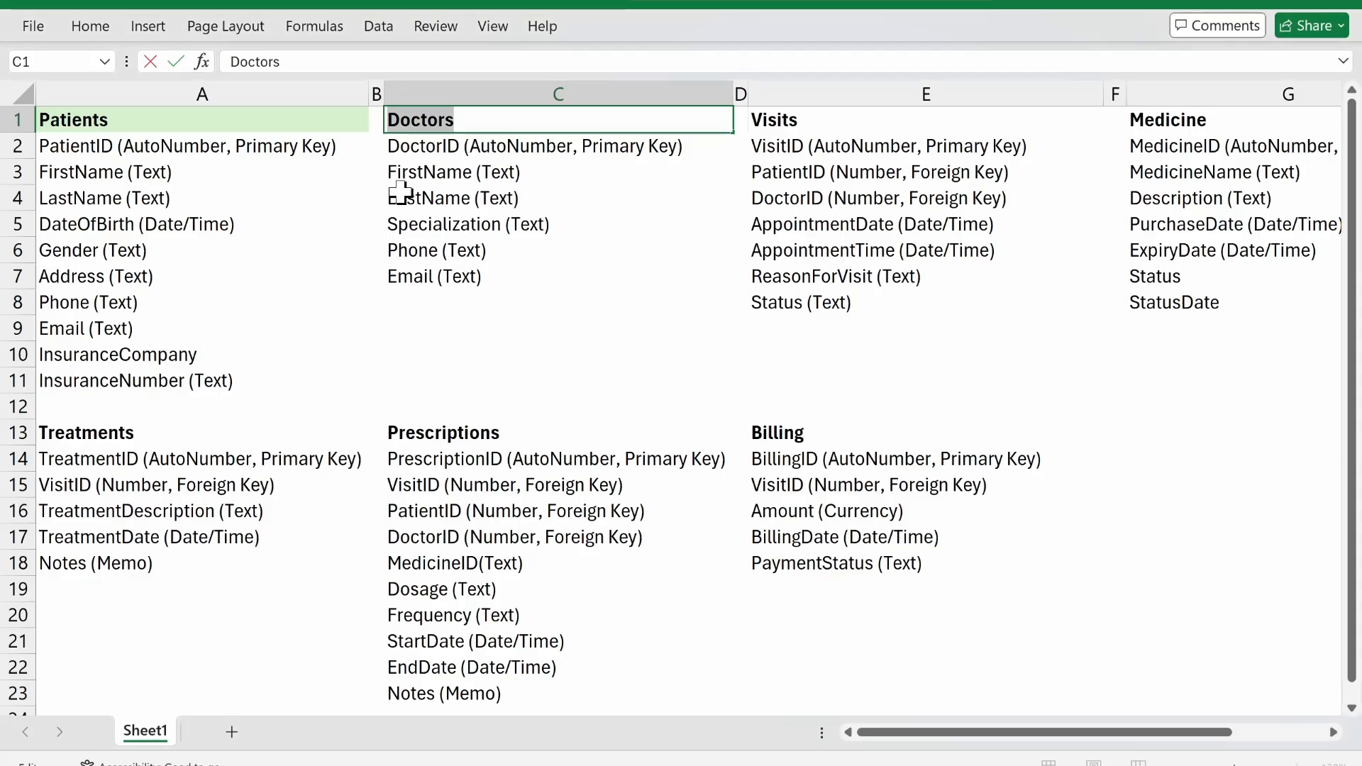
{"action": "left_click", "coordinate": [104, 27]}
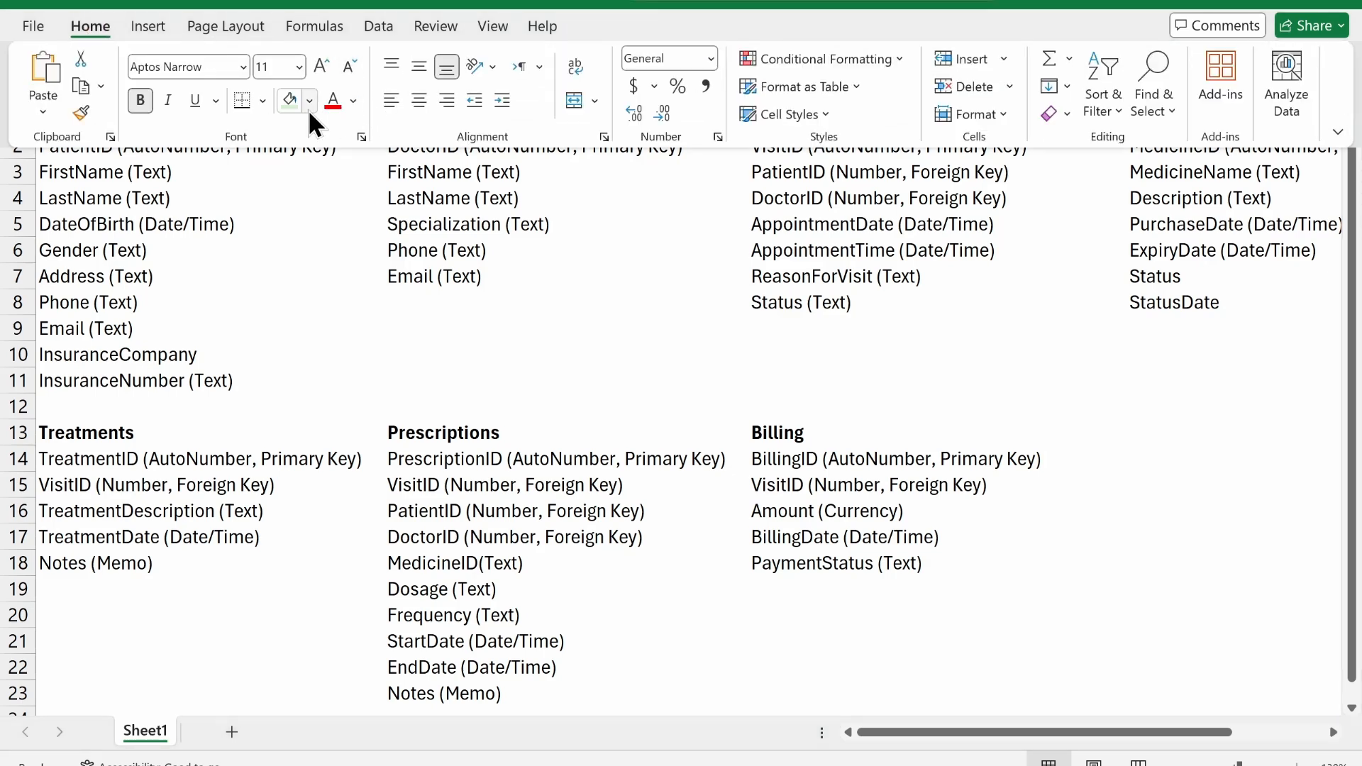
{"action": "left_click", "coordinate": [881, 233]}
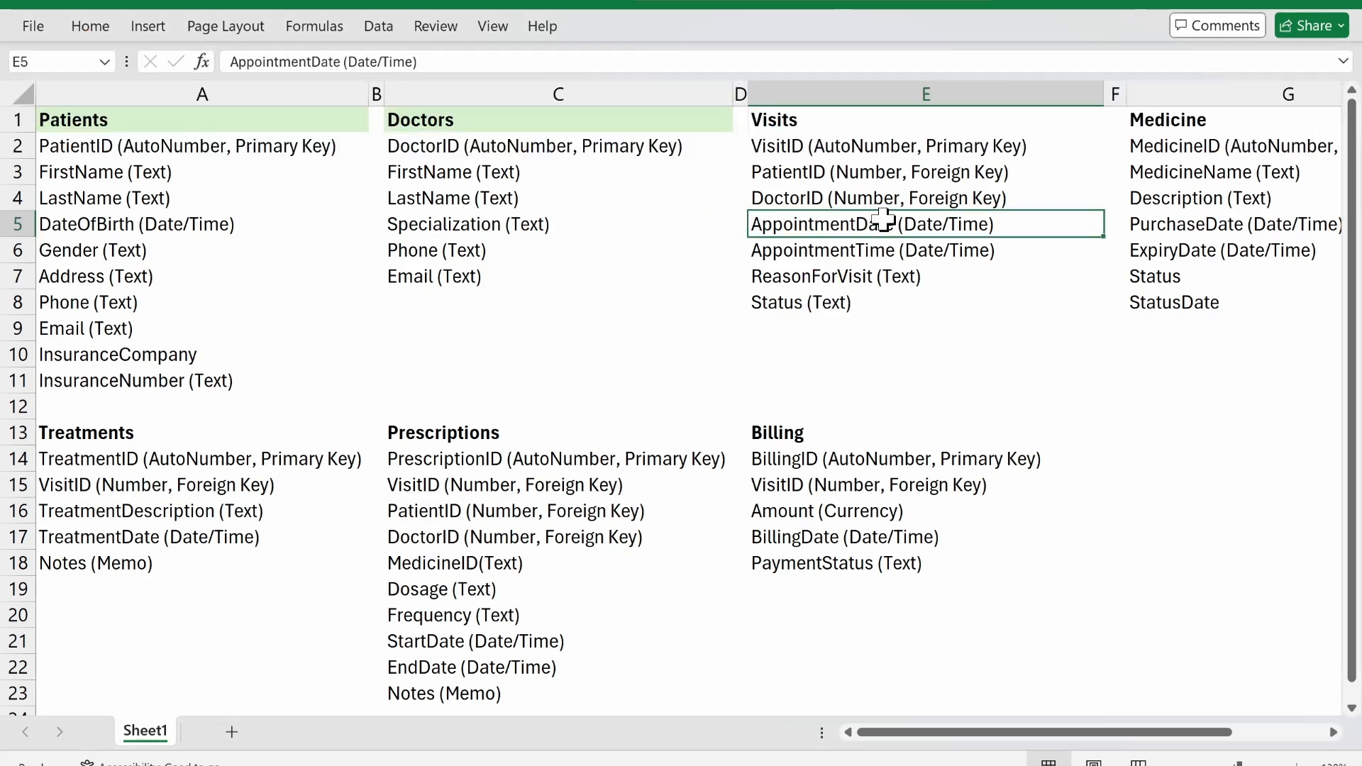
Check the first field of the Visits list in Excel and create a new table in the CMS database
{"action": "left_click", "coordinate": [860, 148]}
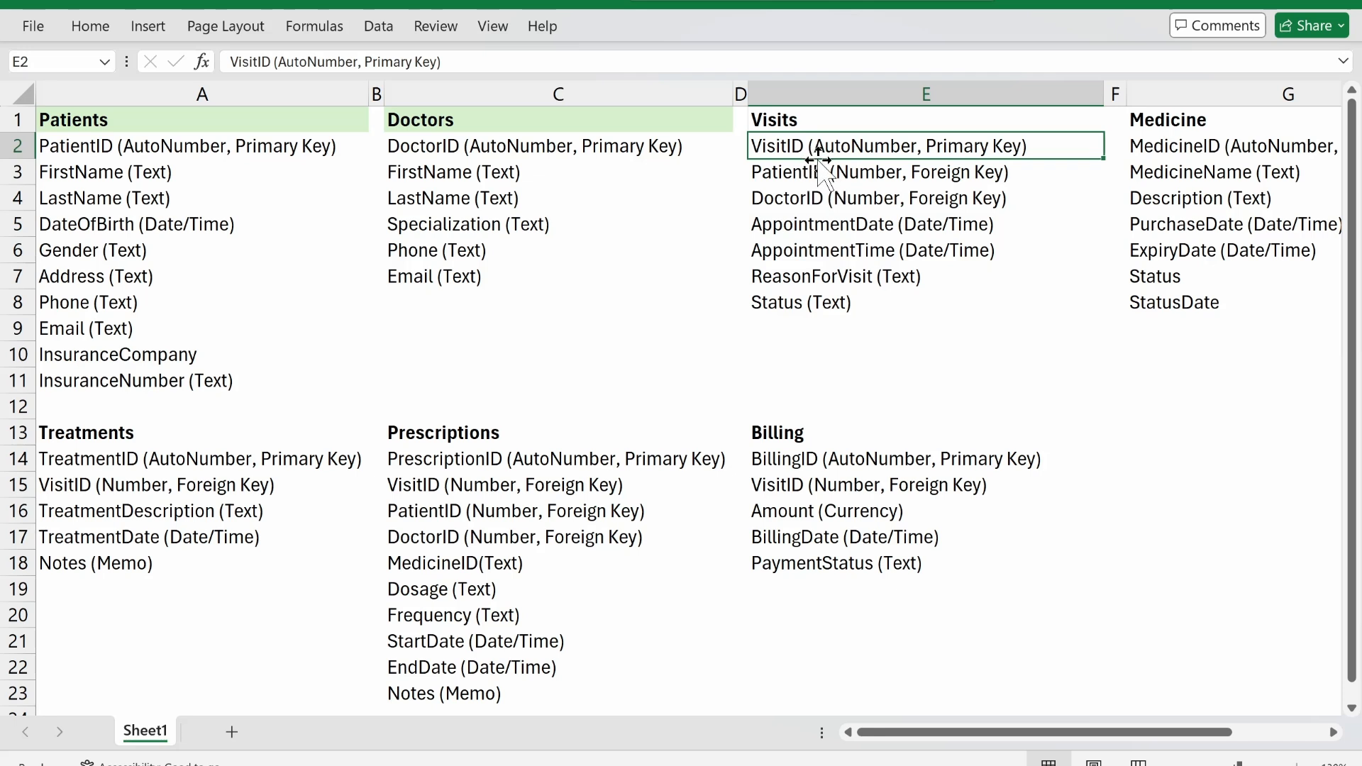
{"action": "key", "text": "alt+Tab"}
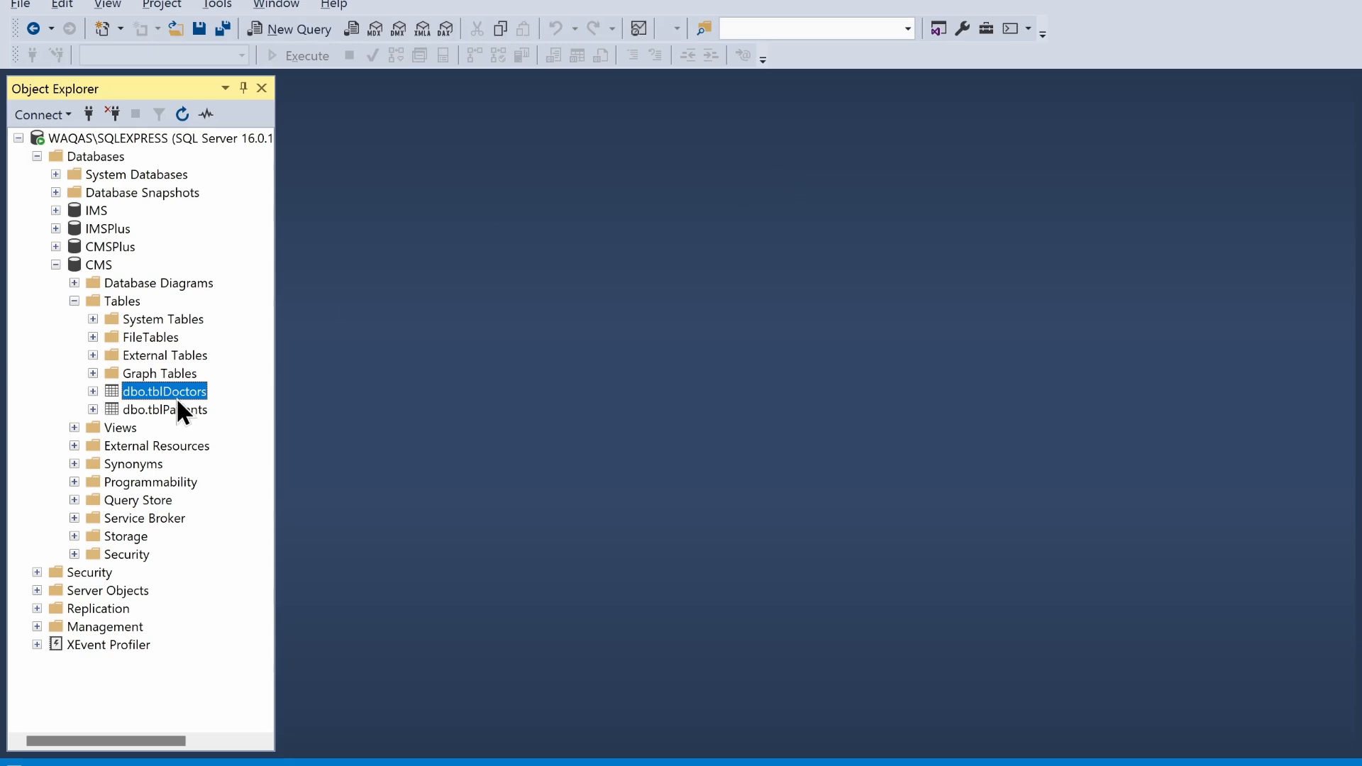
{"action": "right_click", "coordinate": [120, 302]}
{"action": "mouse_move", "coordinate": [140, 311]}
{"action": "left_click", "coordinate": [296, 313]}
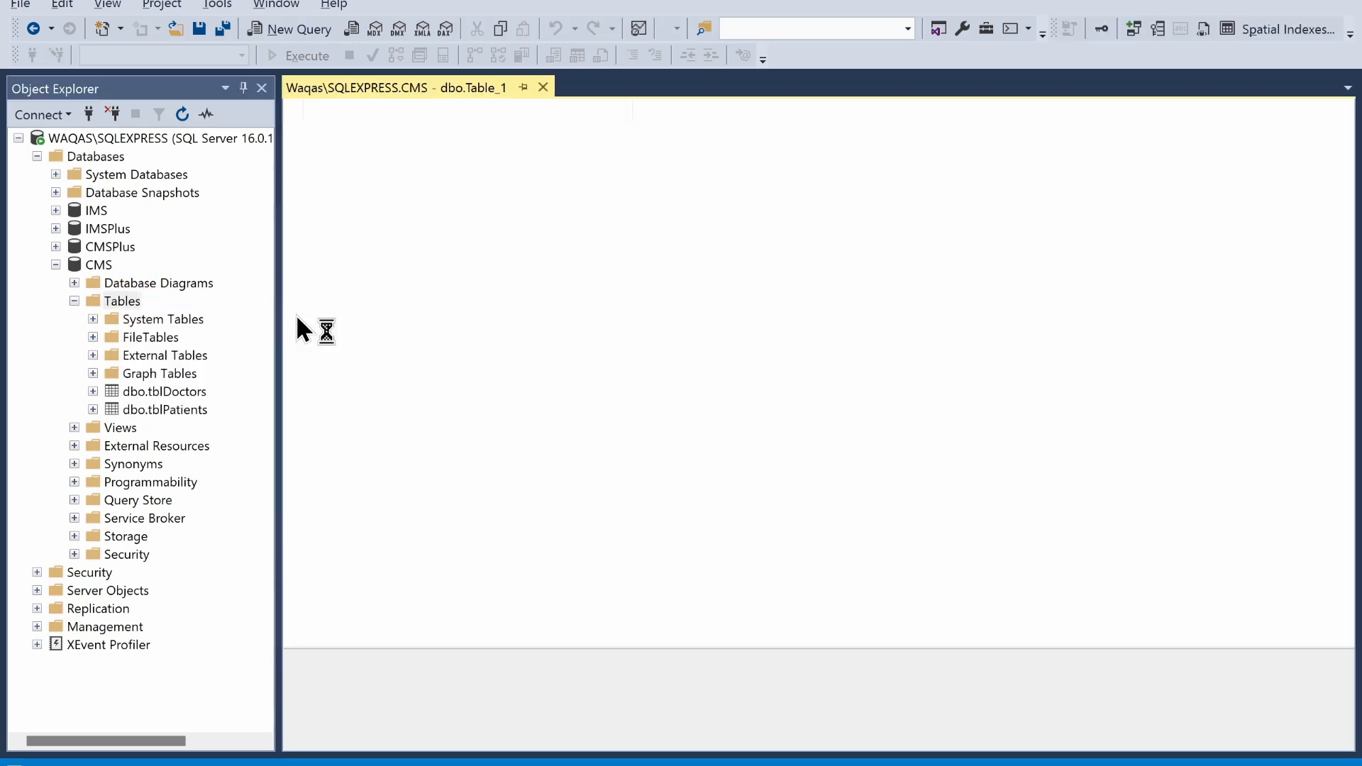
Copy the field name VisitID from Excel and enter it as the new table's first column with data type int
{"action": "key", "text": "alt+Tab"}
{"action": "left_click", "coordinate": [783, 146]}
{"action": "double_click", "coordinate": [783, 146]}
{"action": "double_click", "coordinate": [783, 146]}
{"action": "key", "text": "ctrl+c"}
{"action": "key", "text": "alt+Tab"}
{"action": "key", "text": "ctrl+v"}
{"action": "key", "text": "Tab"}
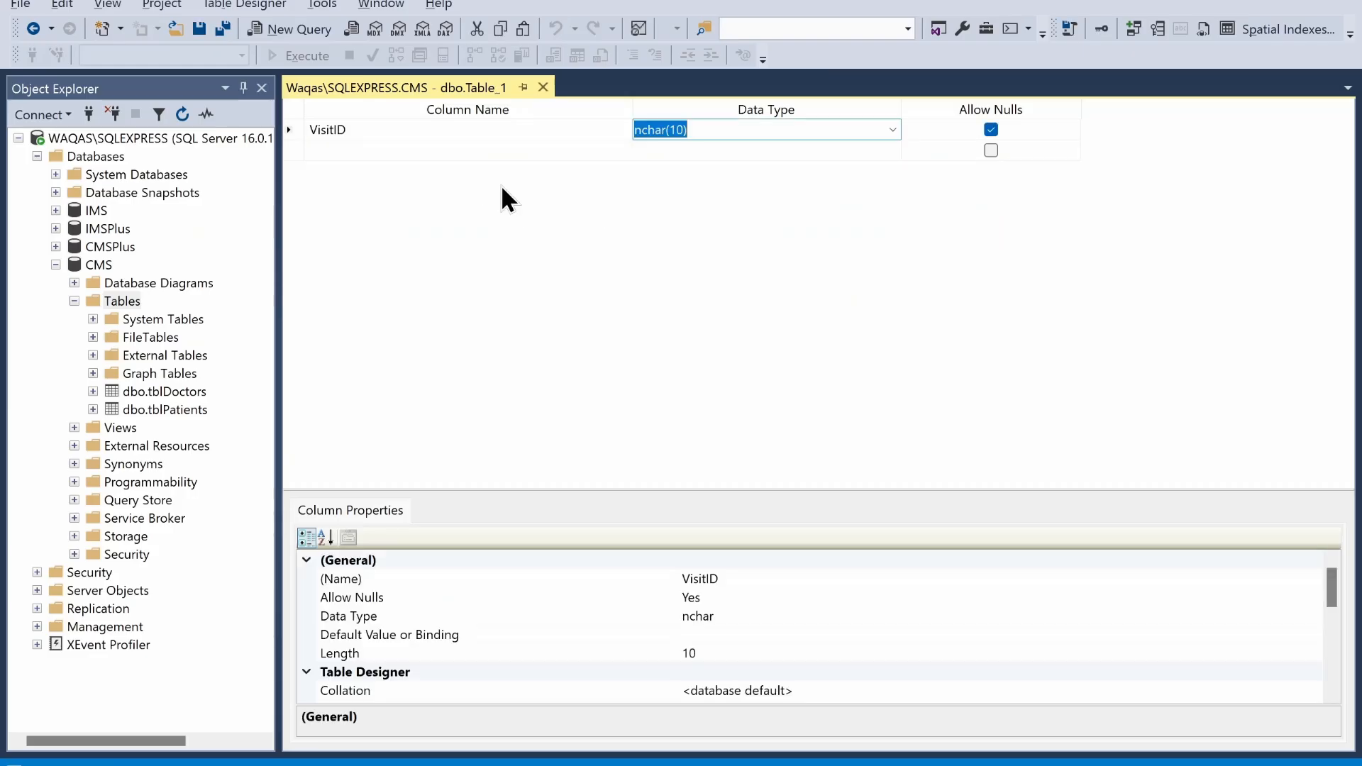
{"action": "type", "text": "int"}
{"action": "key", "text": "Tab"}
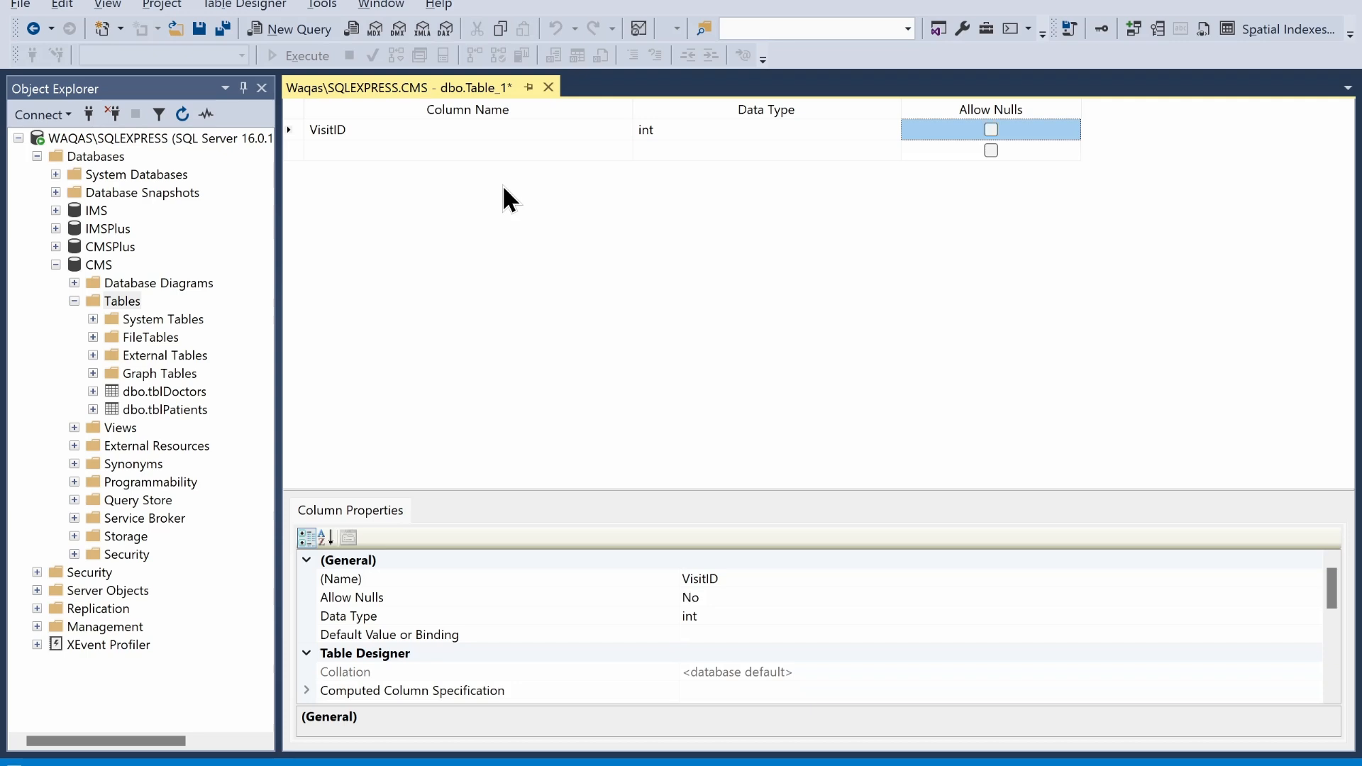
Make VisitID an identity column with increment and seed 1 and set it as the primary key
{"action": "left_click", "coordinate": [434, 131]}
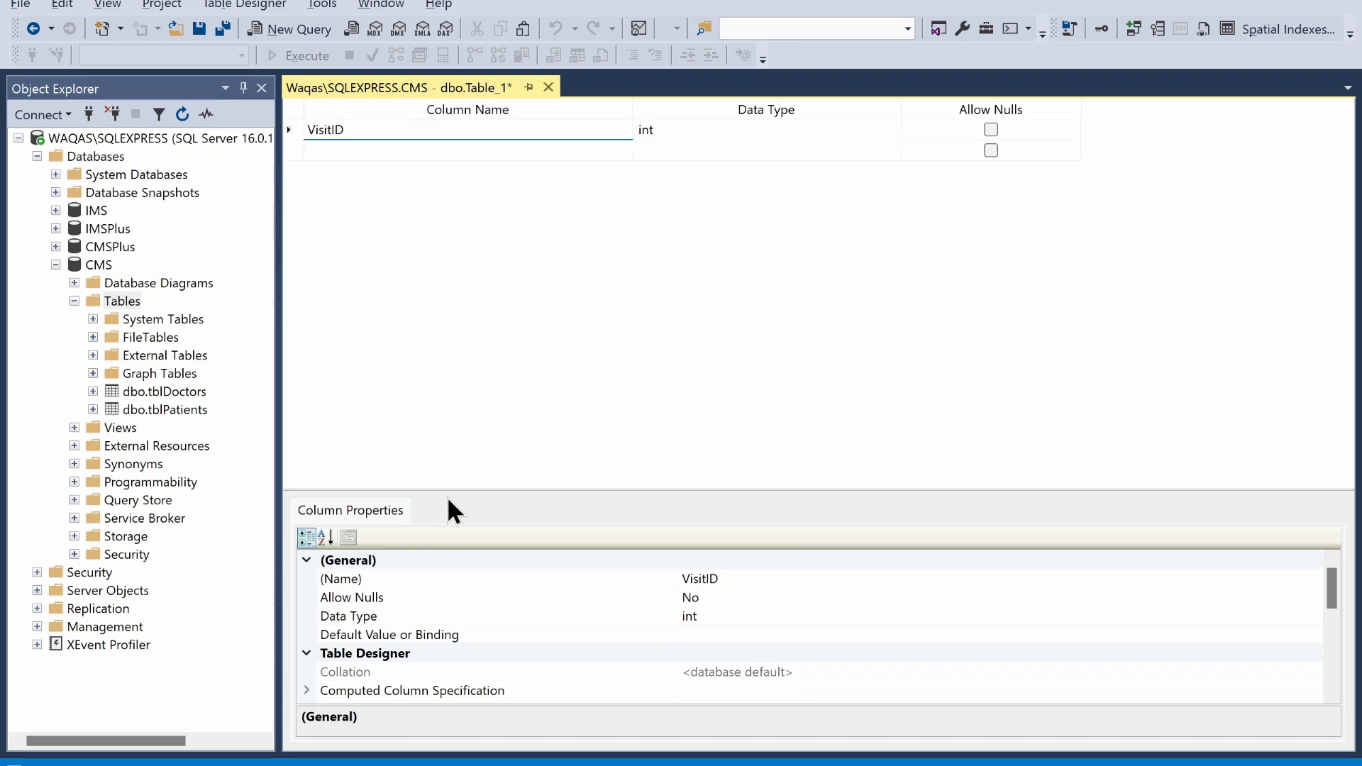
{"action": "left_click_drag", "start_coordinate": [450, 490], "coordinate": [478, 288]}
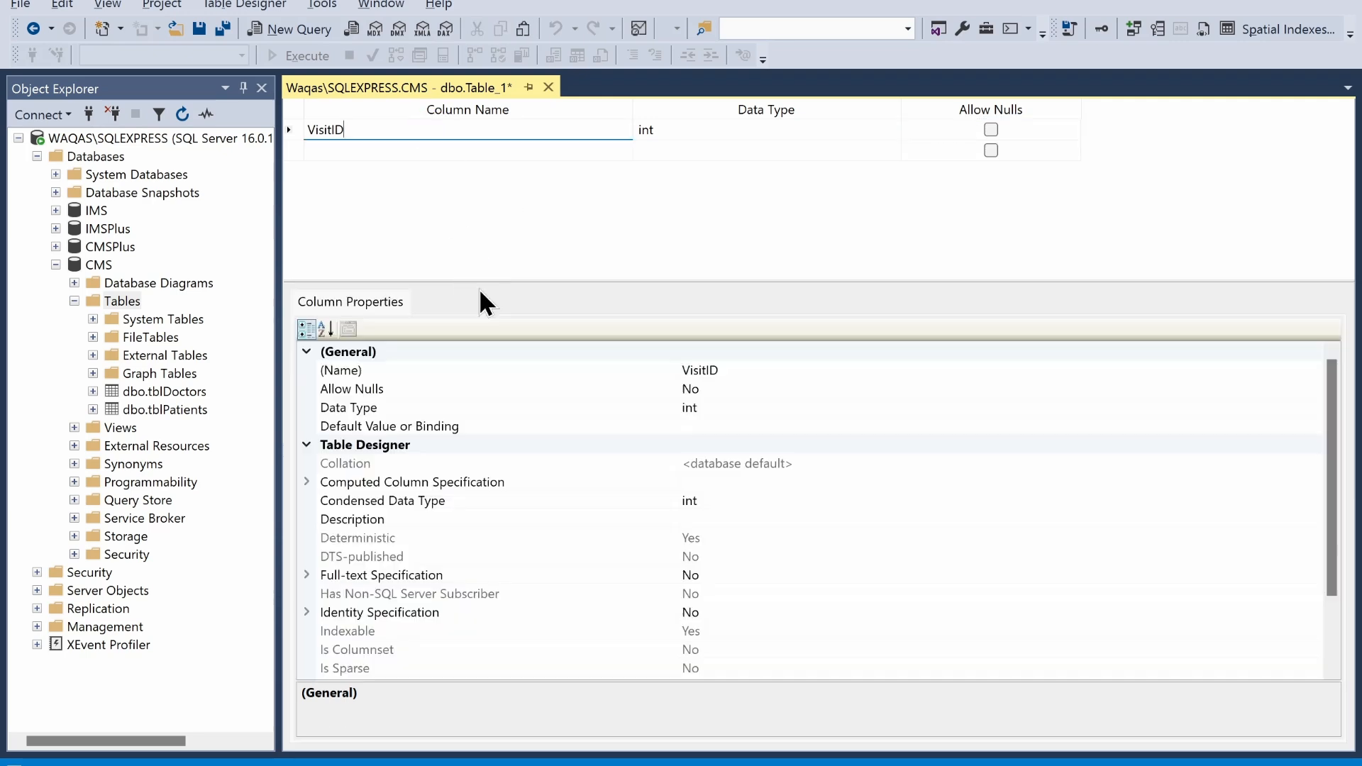
{"action": "double_click", "coordinate": [346, 615]}
{"action": "double_click", "coordinate": [705, 630]}
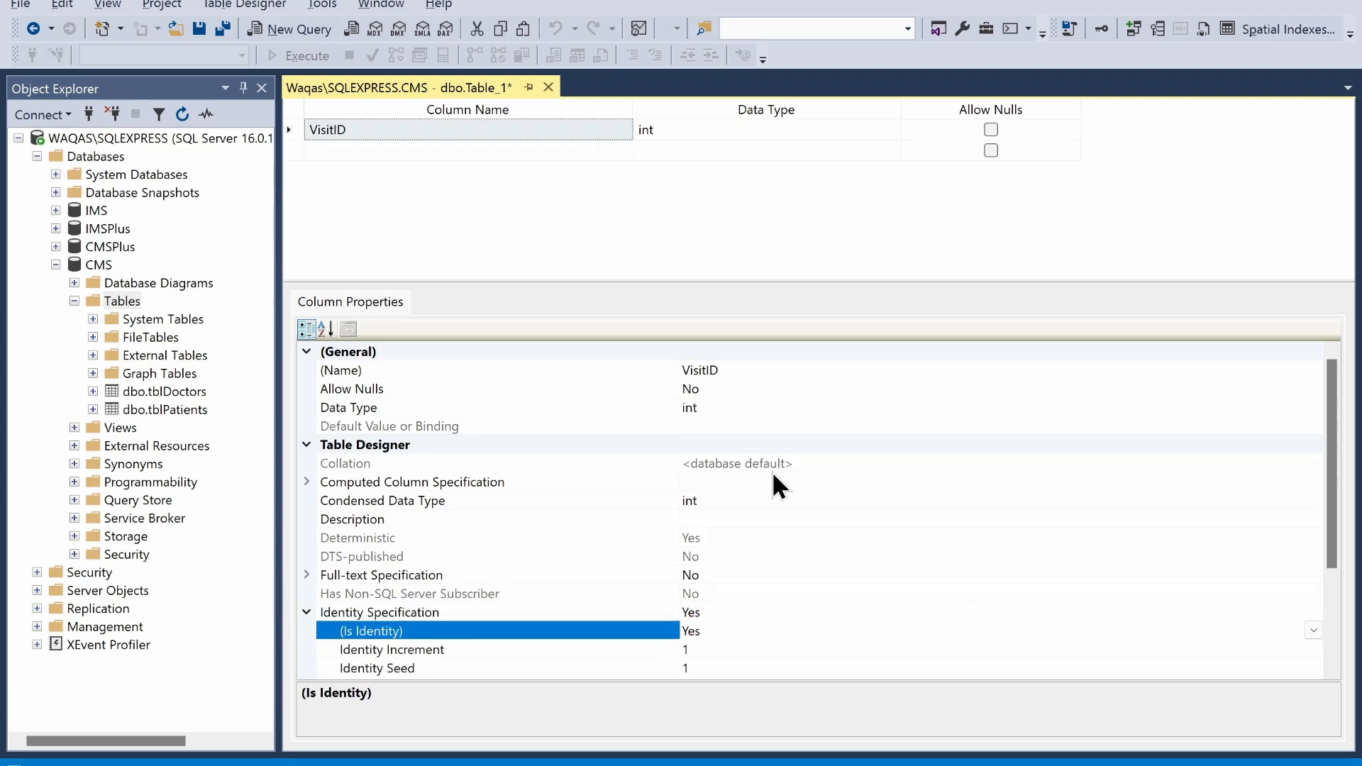
{"action": "left_click", "coordinate": [1099, 32]}
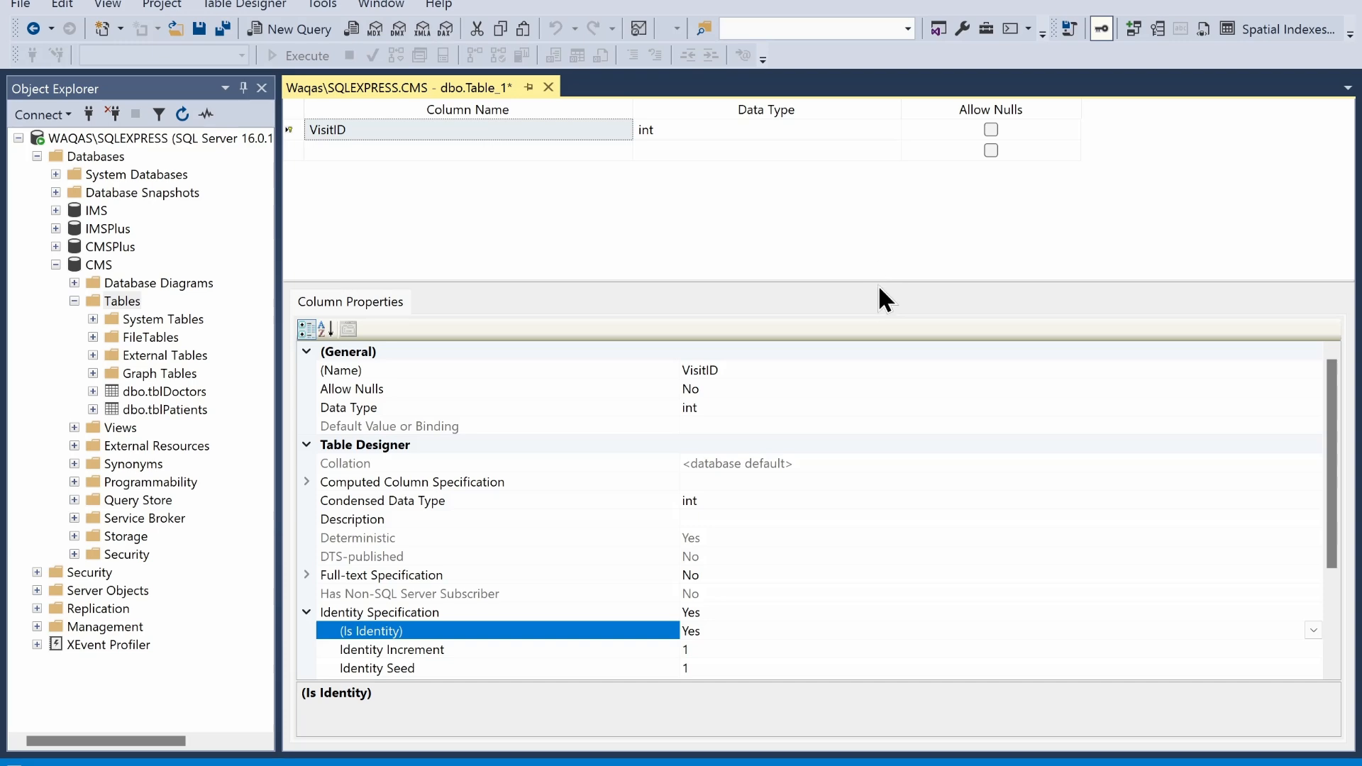
{"action": "left_click_drag", "start_coordinate": [878, 282], "coordinate": [880, 478]}
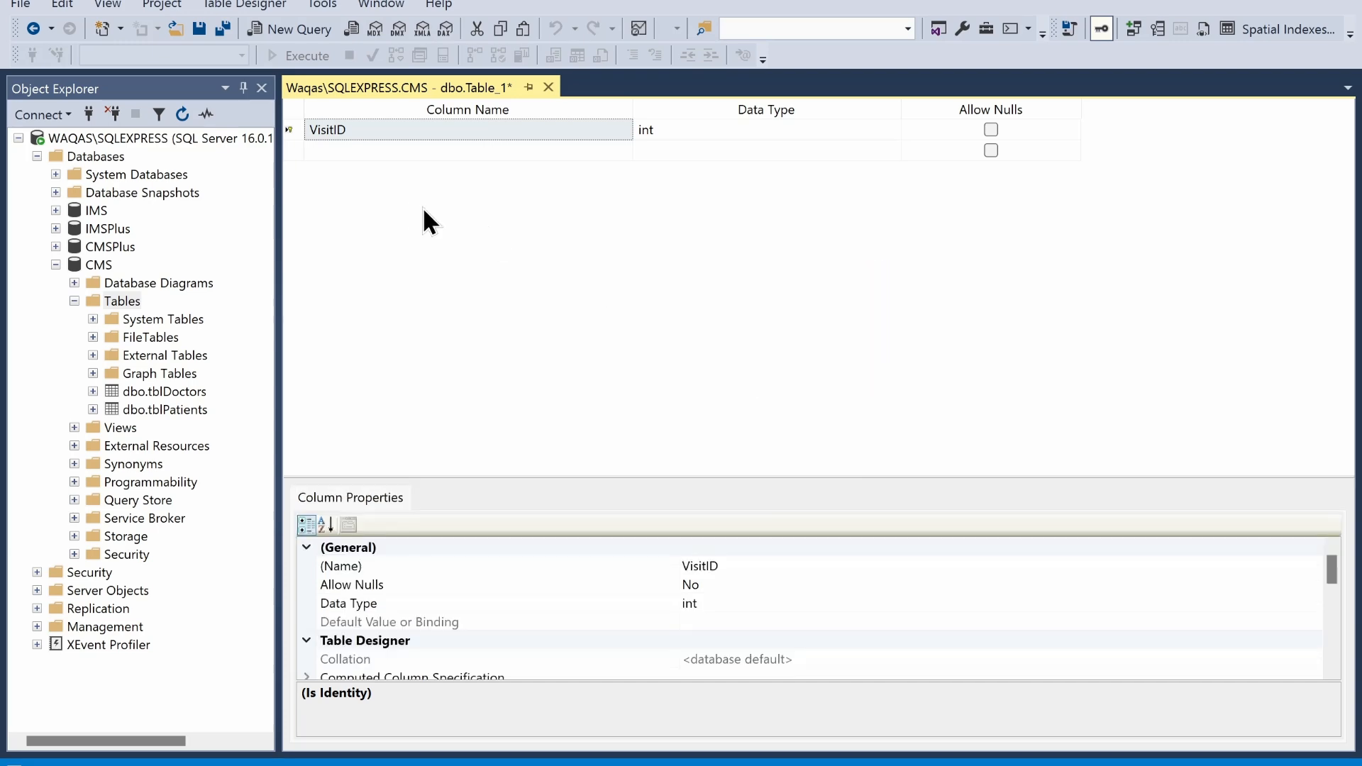
Add a PatientID column from the Visits list in Excel with data type int and nulls disallowed
{"action": "key", "text": "alt+Tab"}
{"action": "left_click", "coordinate": [814, 173]}
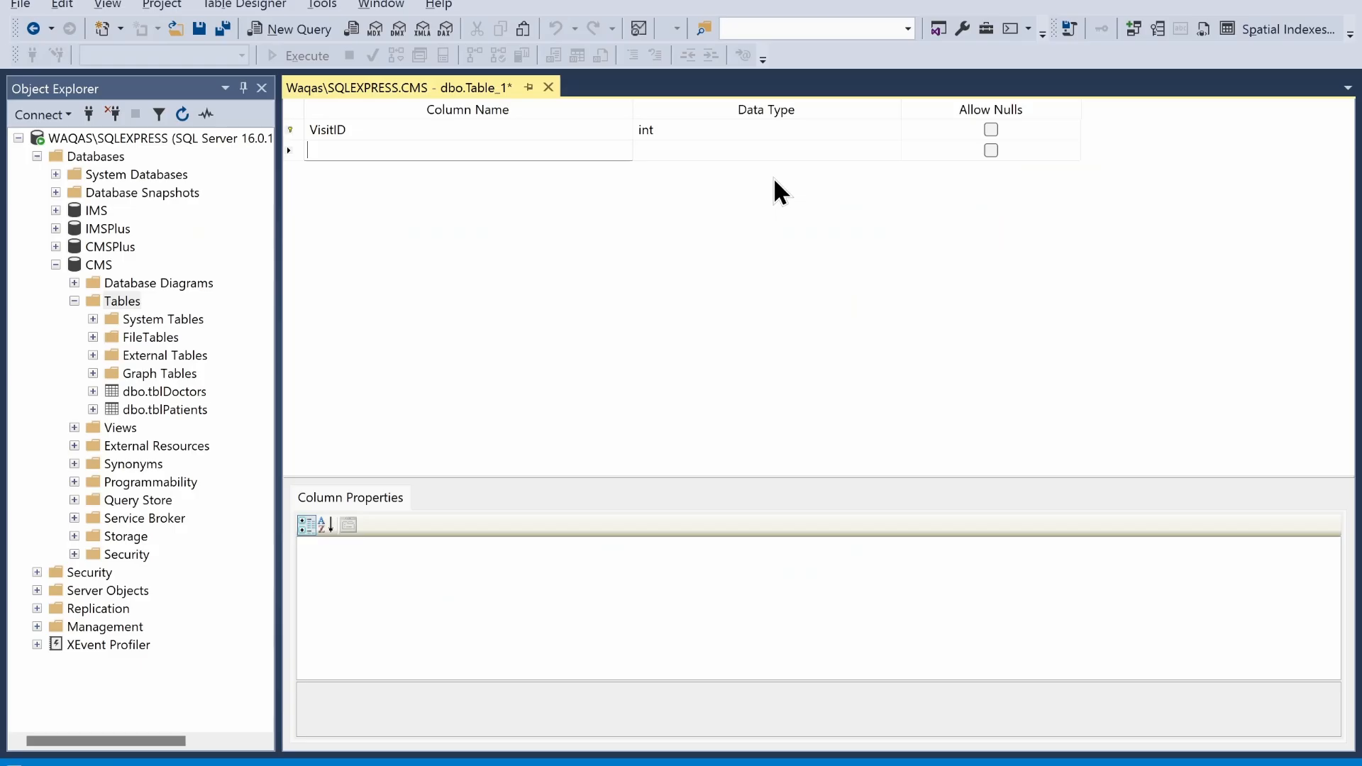
{"action": "key", "text": "alt+Tab"}
{"action": "key", "text": "ctrl+v"}
{"action": "left_click", "coordinate": [649, 149]}
{"action": "type", "text": "in"}
{"action": "key", "text": "Tab"}
{"action": "key", "text": "space"}
{"action": "key", "text": "Down"}
{"action": "key", "text": "Left"}
{"action": "key", "text": "Left"}
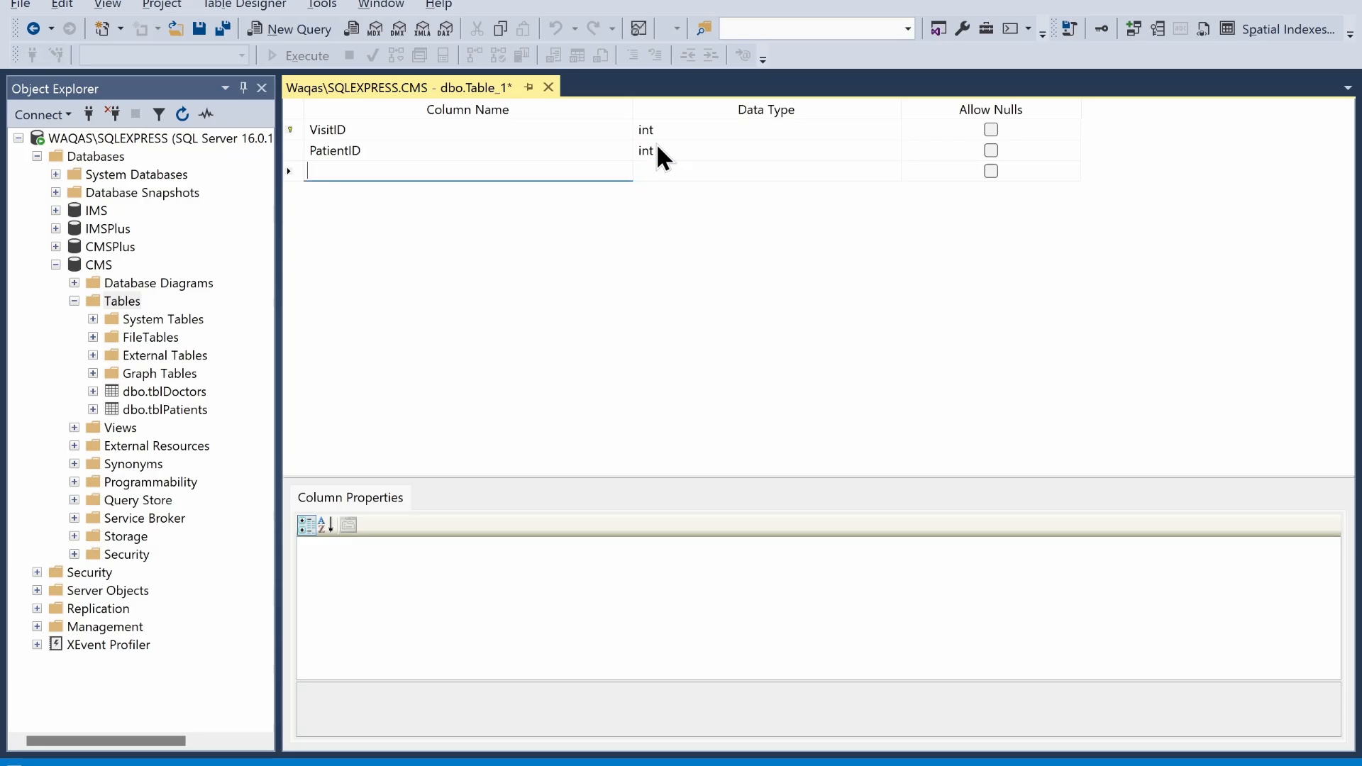
Copy the field name DoctorID from the Visits list in Excel and enter it as the column below PatientID
{"action": "key", "text": "alt+Tab"}
{"action": "left_click", "coordinate": [780, 202]}
{"action": "double_click", "coordinate": [763, 200]}
{"action": "double_click", "coordinate": [773, 200]}
{"action": "key", "text": "ctrl+c"}
{"action": "key", "text": "alt+Tab"}
{"action": "key", "text": "ctrl+v"}
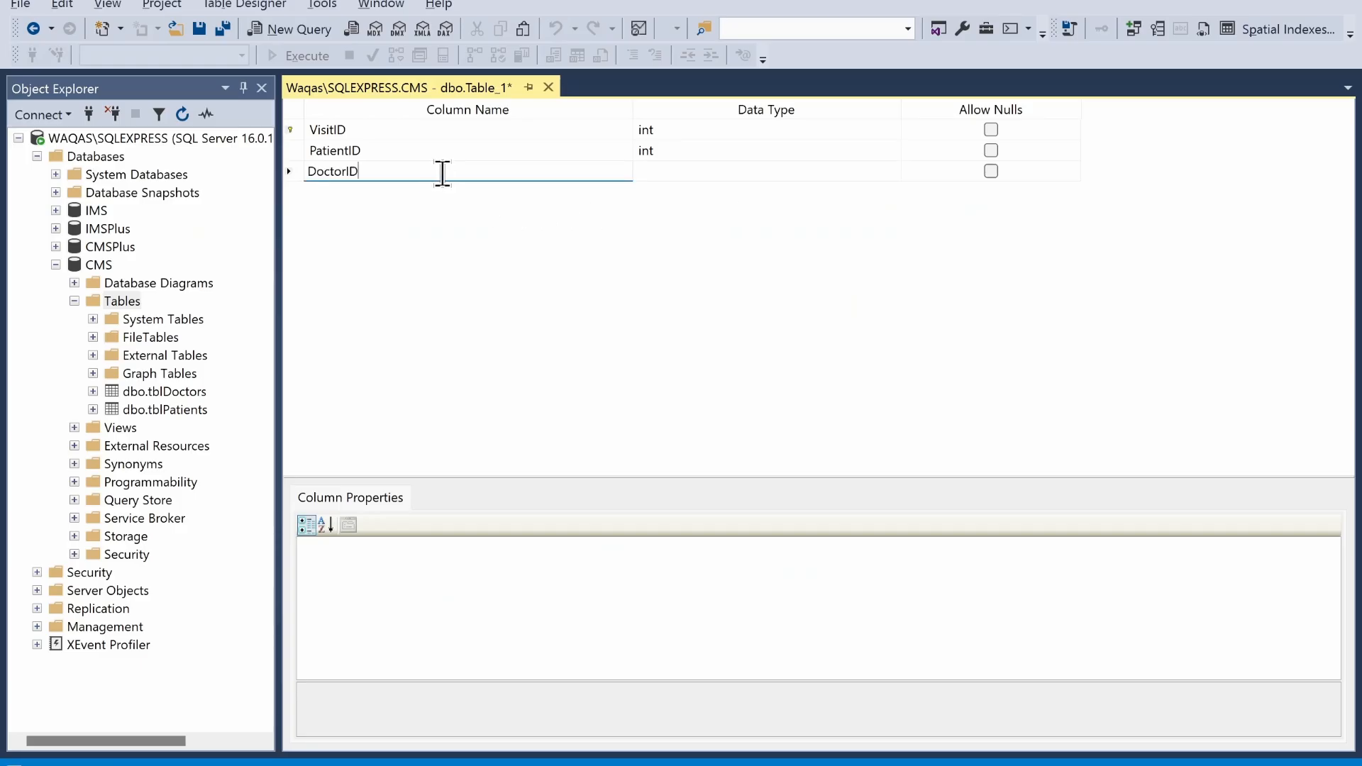
Set the DoctorID column's data type to int and disallow nulls for it
{"action": "left_click", "coordinate": [699, 170]}
{"action": "type", "text": "int"}
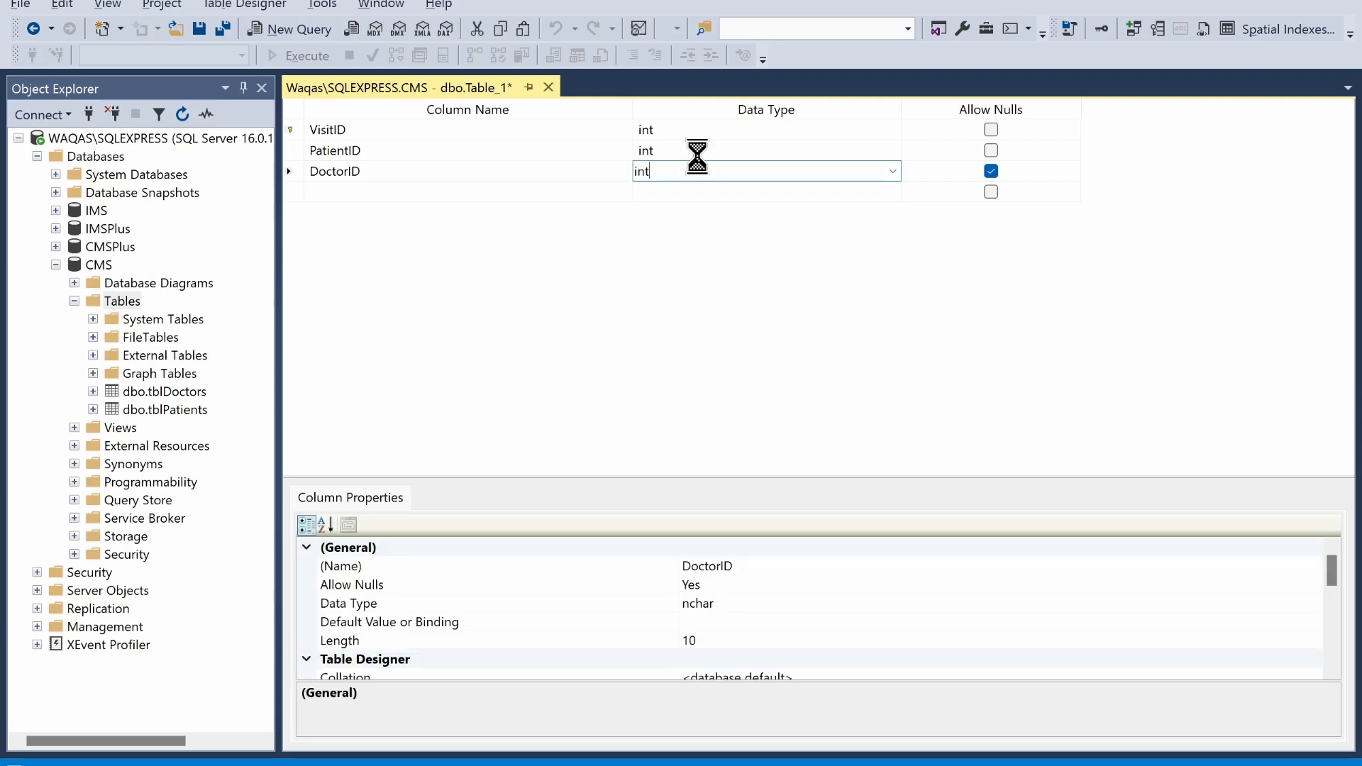
{"action": "key", "text": "Tab"}
{"action": "key", "text": "space"}
{"action": "key", "text": "Down"}
{"action": "key", "text": "shift+Tab"}
{"action": "key", "text": "shift+Tab"}
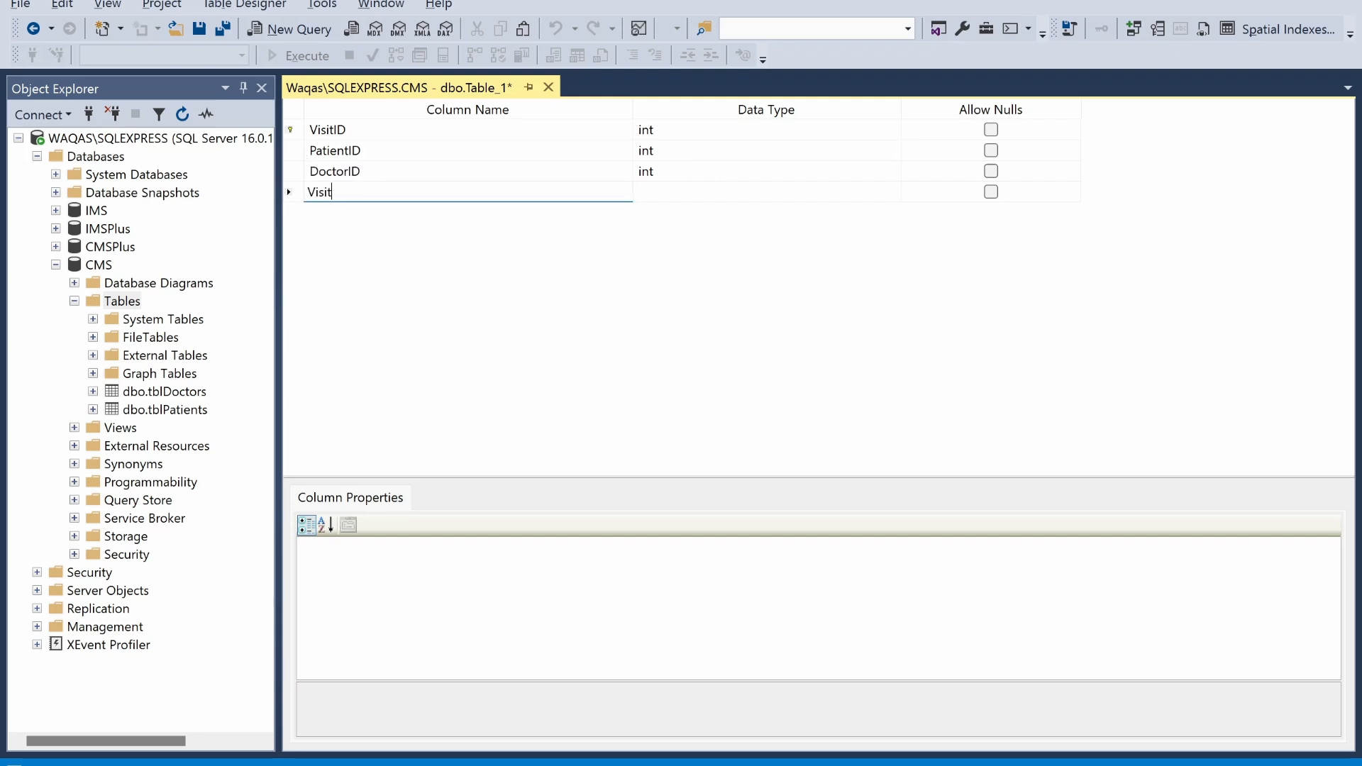
Add a VisitType column below DoctorID with data type varchar(50) and nulls disallowed
{"action": "key", "text": "Tab"}
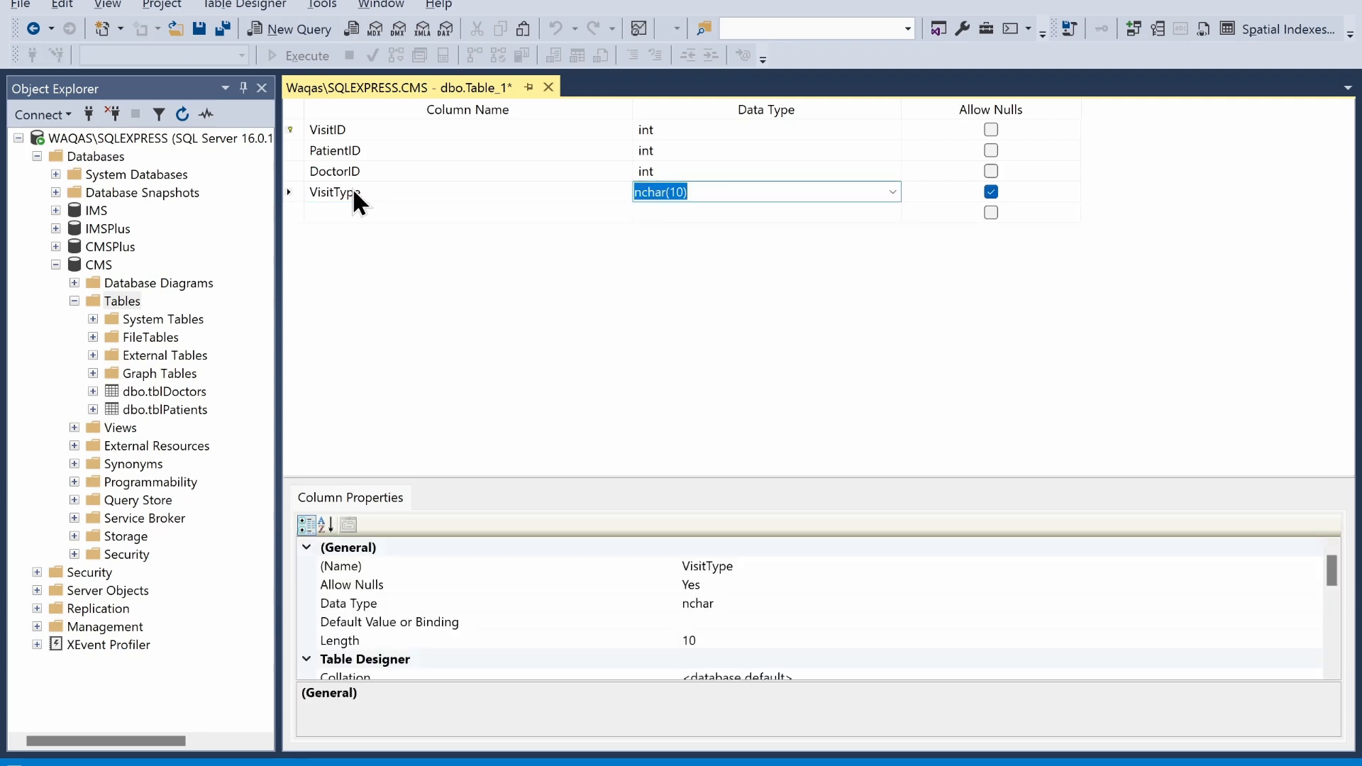
{"action": "type", "text": "varc"}
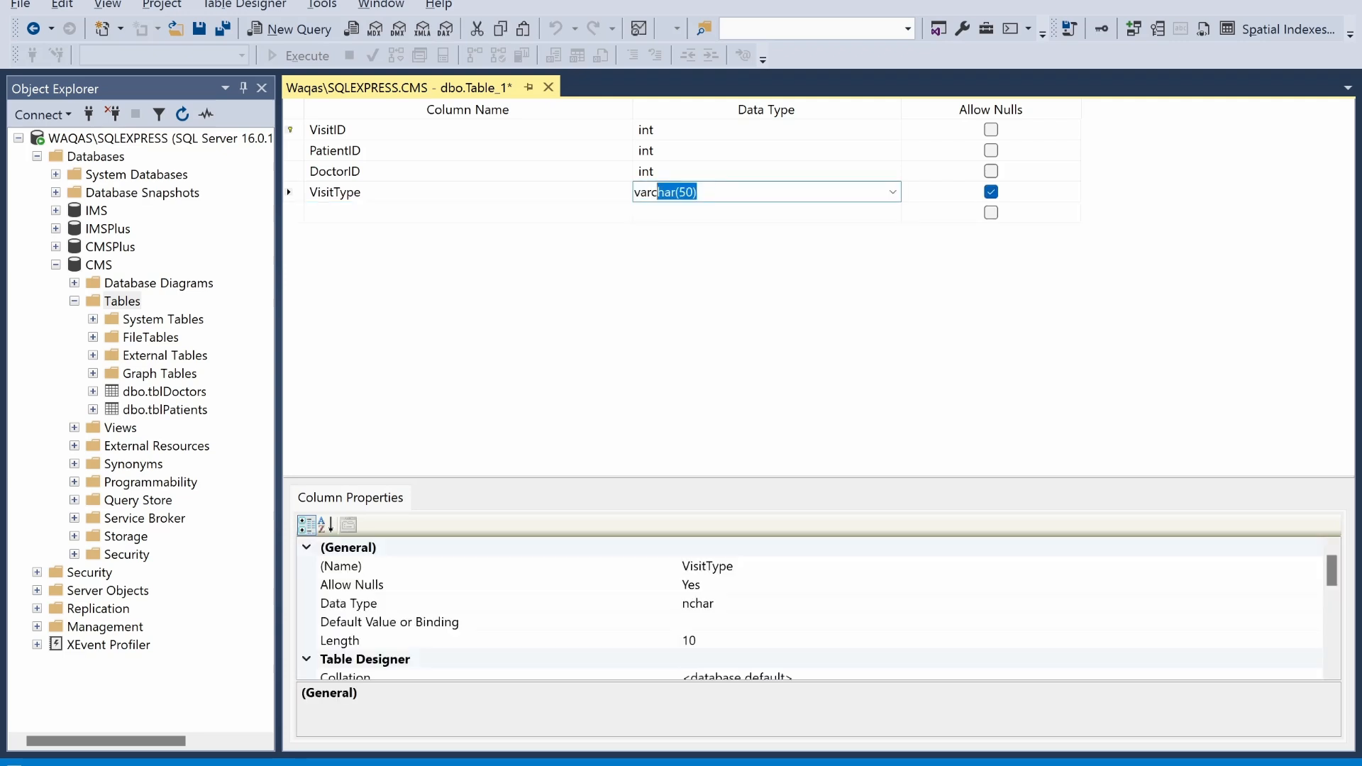
{"action": "type", "text": "h"}
{"action": "key", "text": "Tab"}
{"action": "key", "text": "space"}
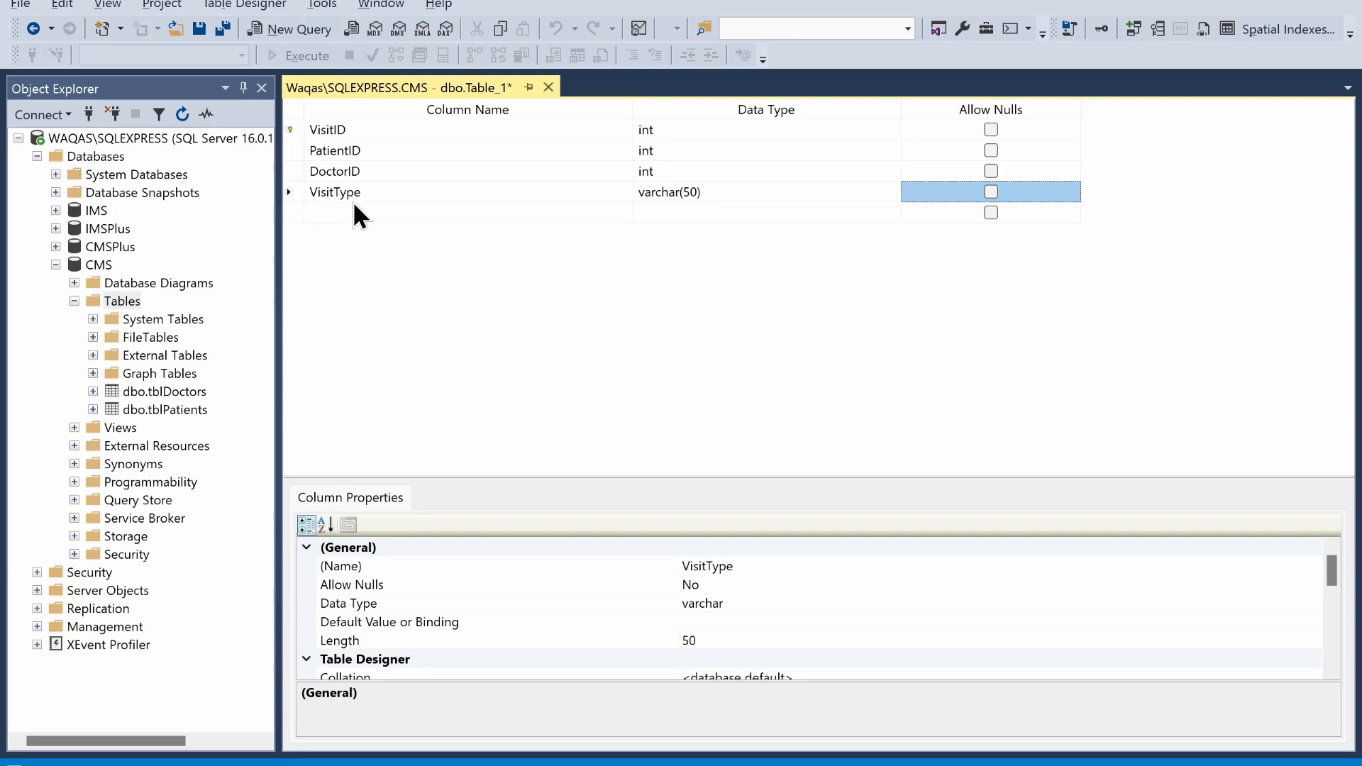
Check the AppointmentDate field in the Excel Visits list and add it as a VisitDate column with data type date and nulls disallowed
{"action": "left_click", "coordinate": [356, 213]}
{"action": "key", "text": "alt+Tab"}
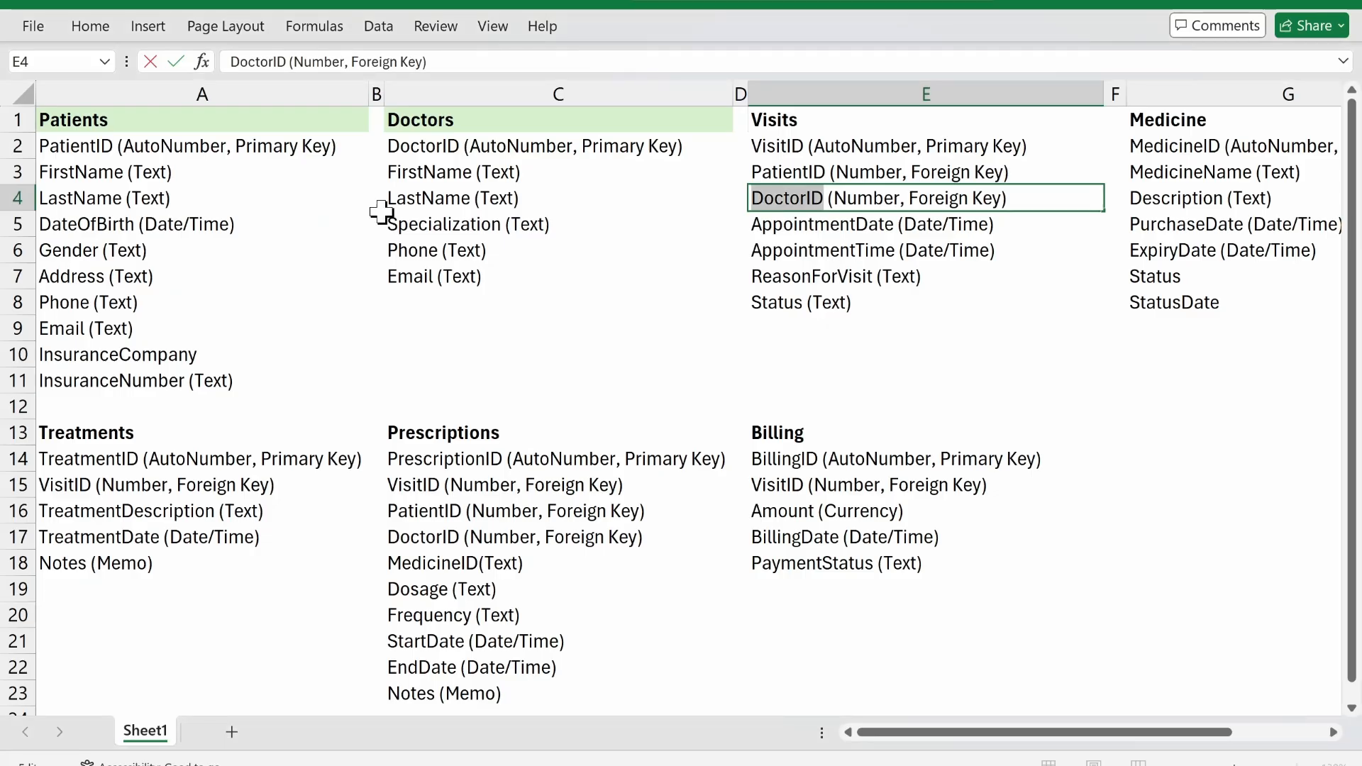
{"action": "triple_click", "coordinate": [847, 225]}
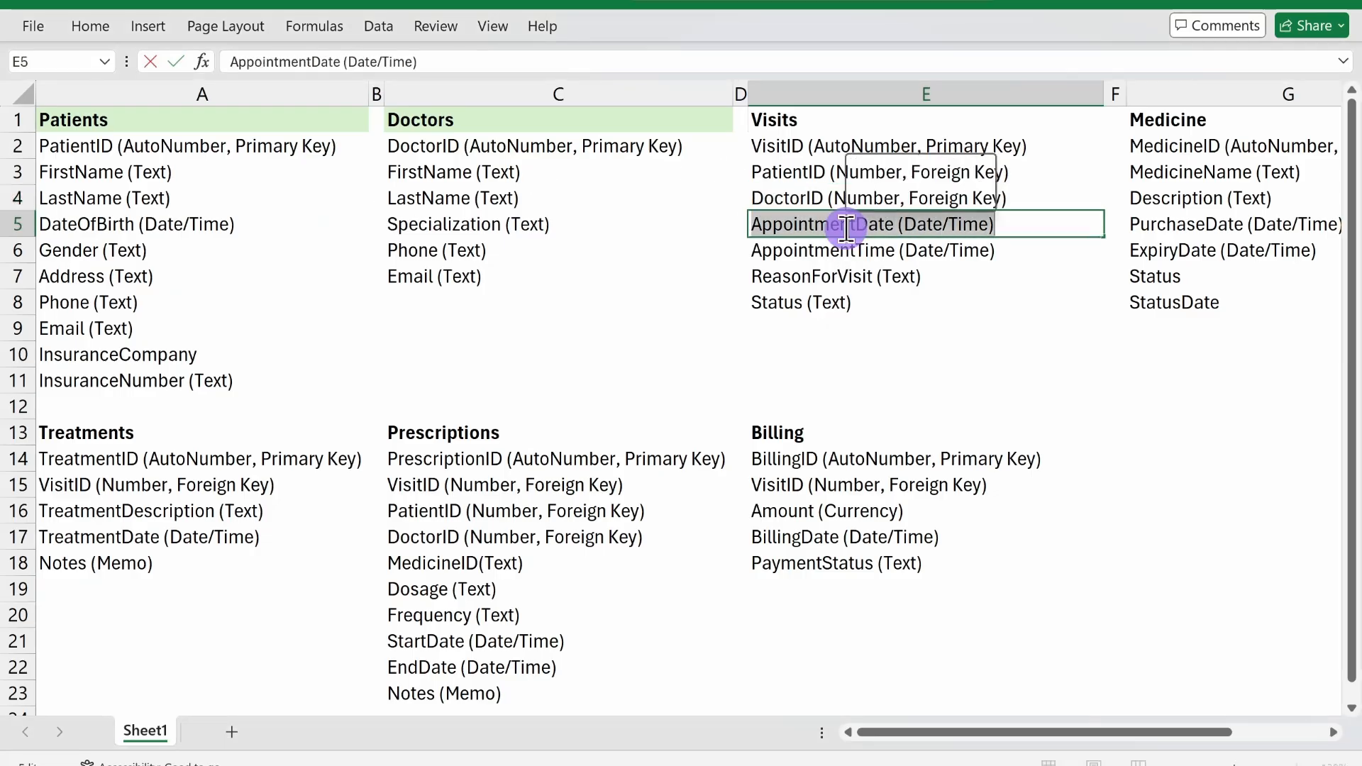
{"action": "key", "text": "ctrl+c"}
{"action": "key", "text": "alt+Tab"}
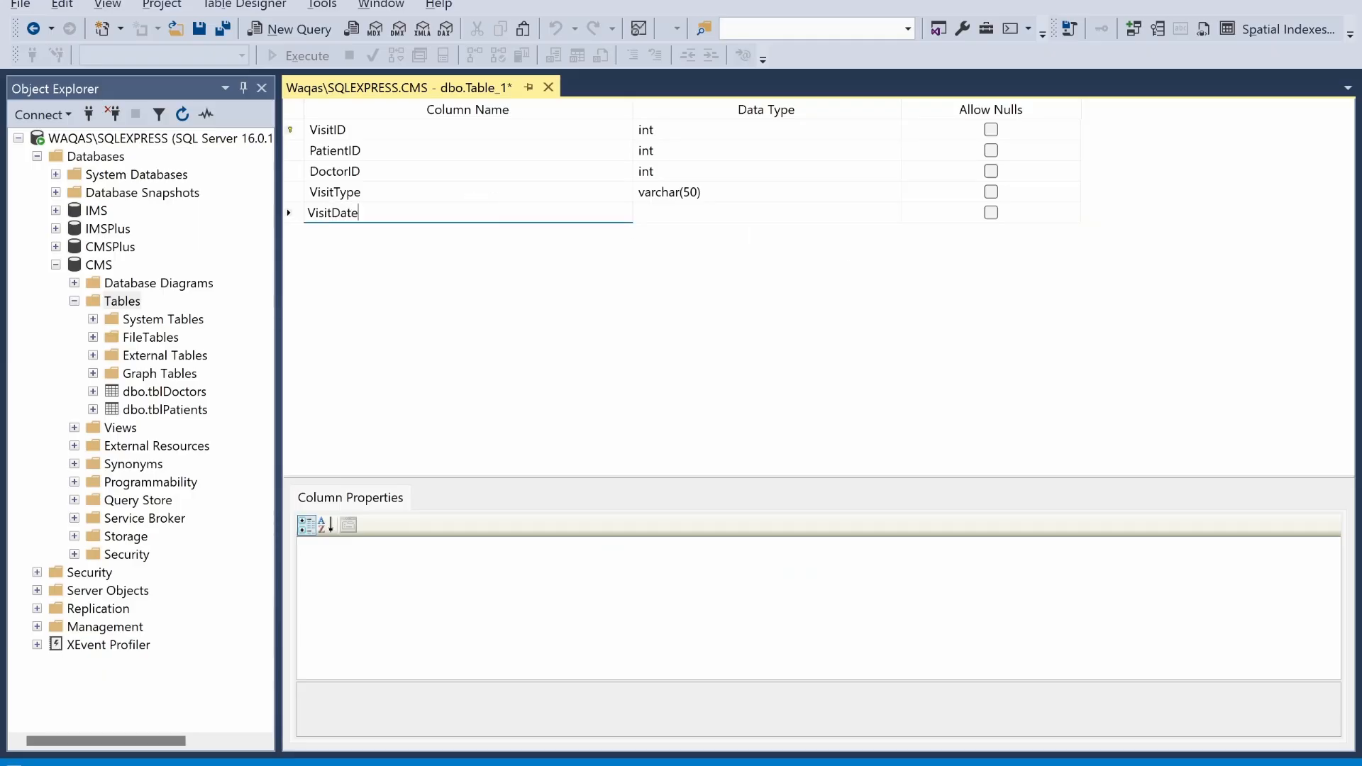
{"action": "key", "text": "Tab"}
{"action": "type", "text": "date"}
{"action": "key", "text": "Tab"}
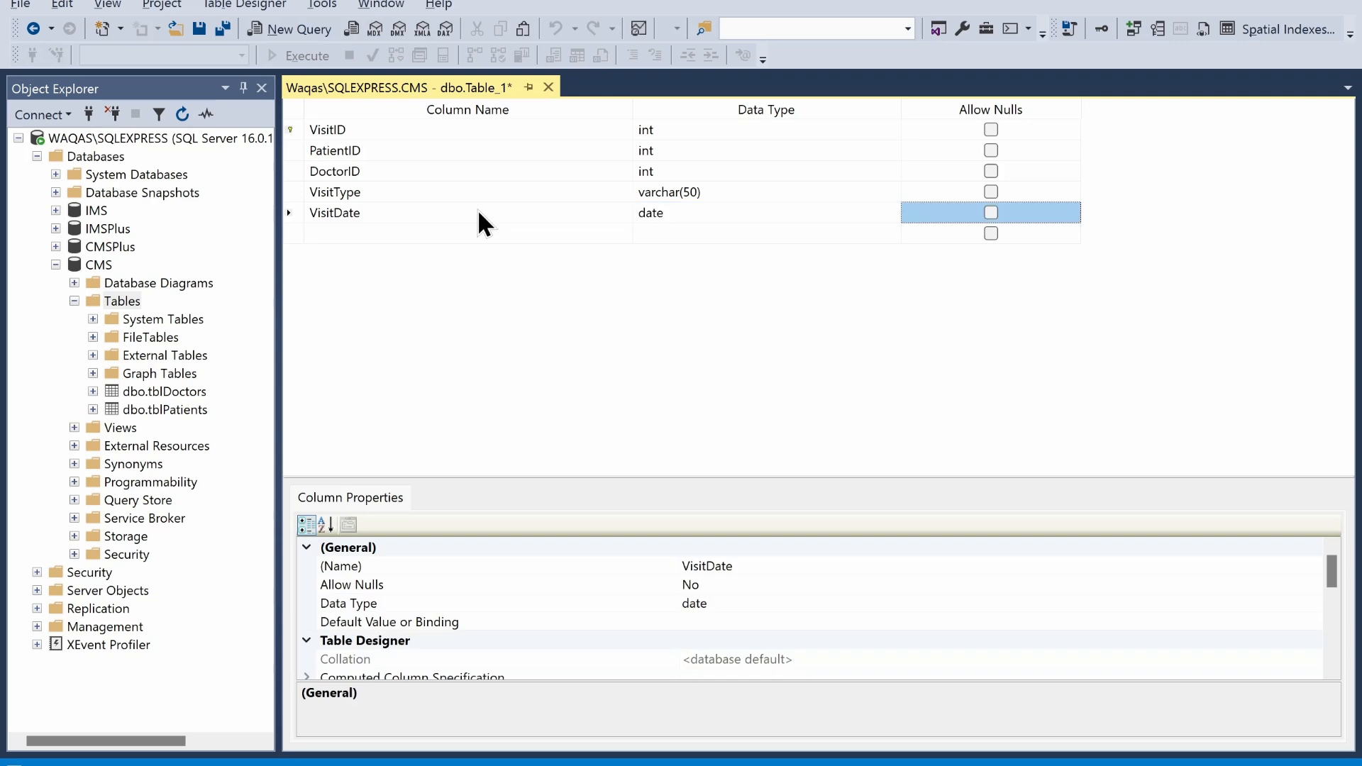
{"action": "key", "text": "Tab"}
Add a VisitTime column below VisitDate with data type datetime and nulls disallowed
{"action": "type", "text": "Visi"}
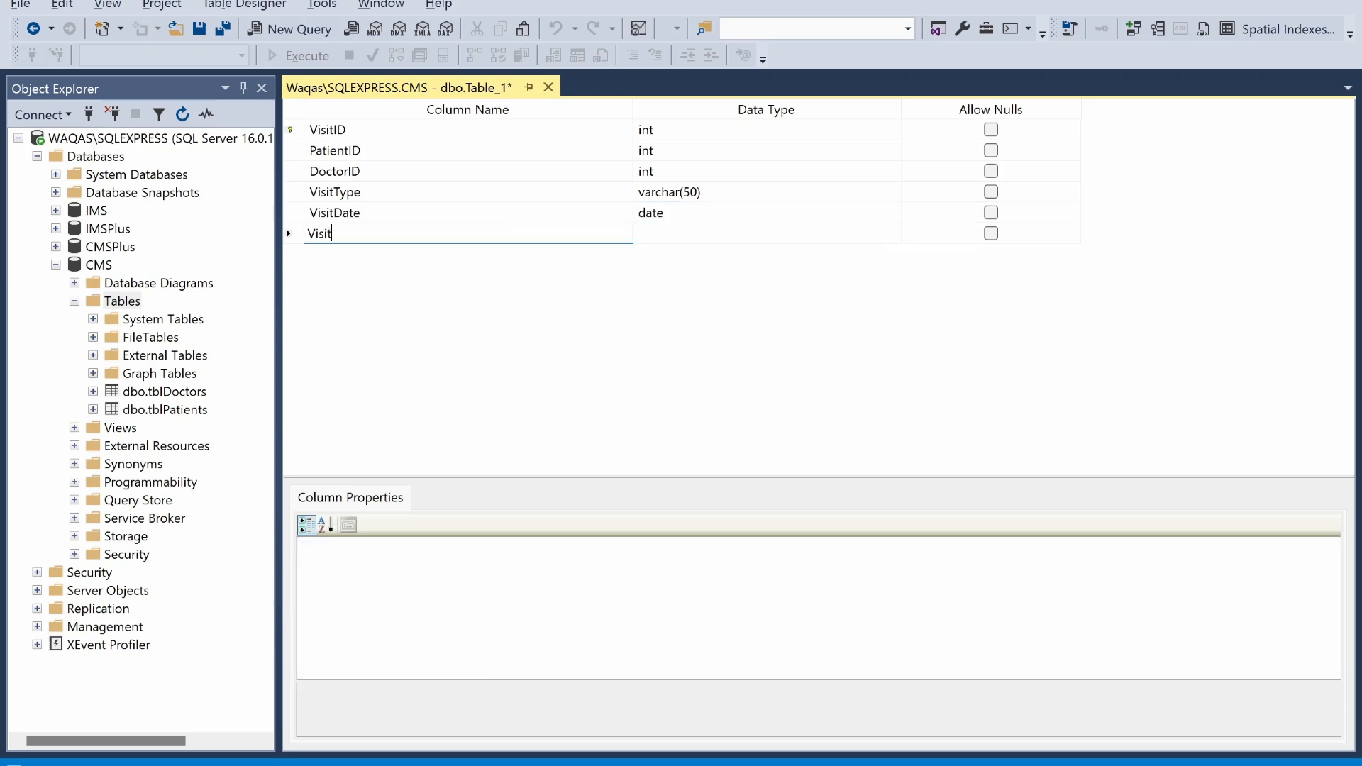
{"action": "key", "text": "Tab"}
{"action": "type", "text": "datetime"}
{"action": "key", "text": "Tab"}
{"action": "key", "text": "Tab"}
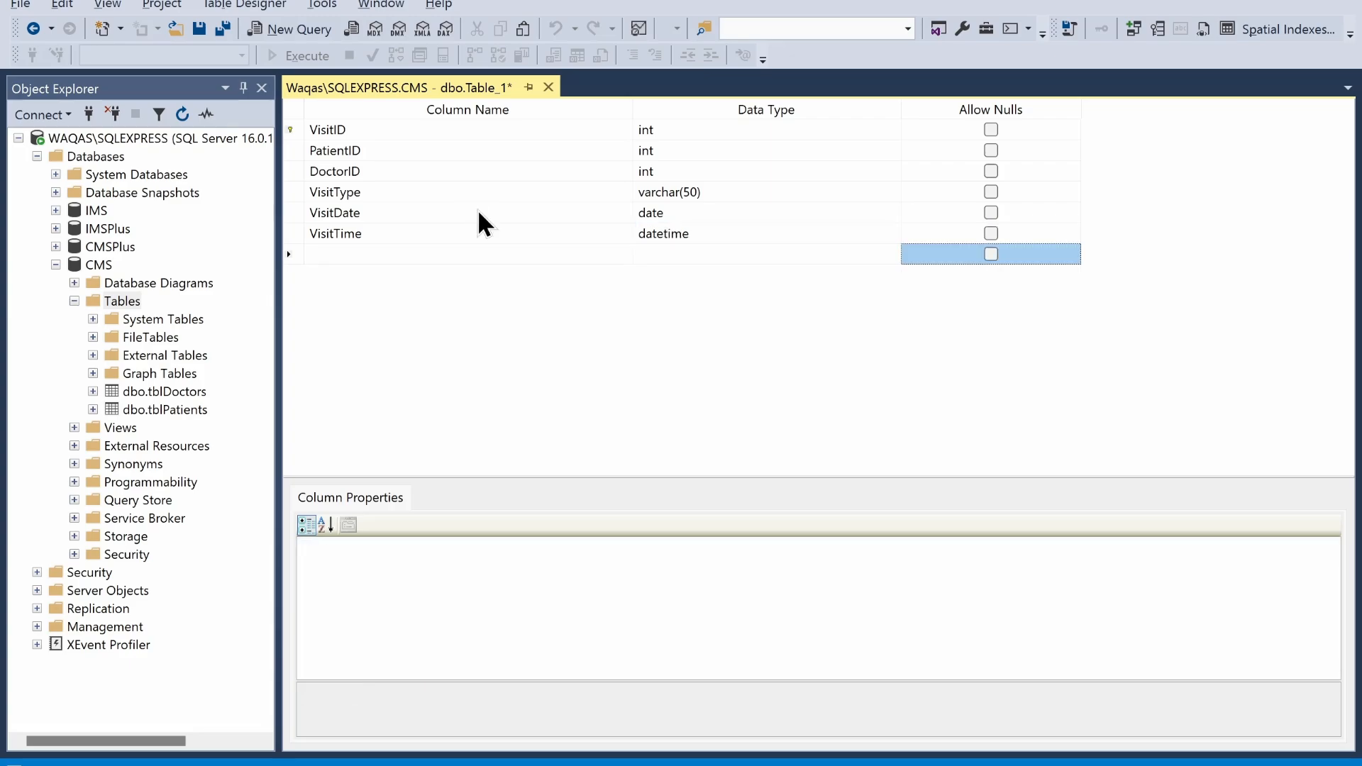
Copy the field name ReasonForVisit from the Visits list in Excel and enter it as the column below VisitTime
{"action": "key", "text": "alt+Tab"}
{"action": "key", "text": "End"}
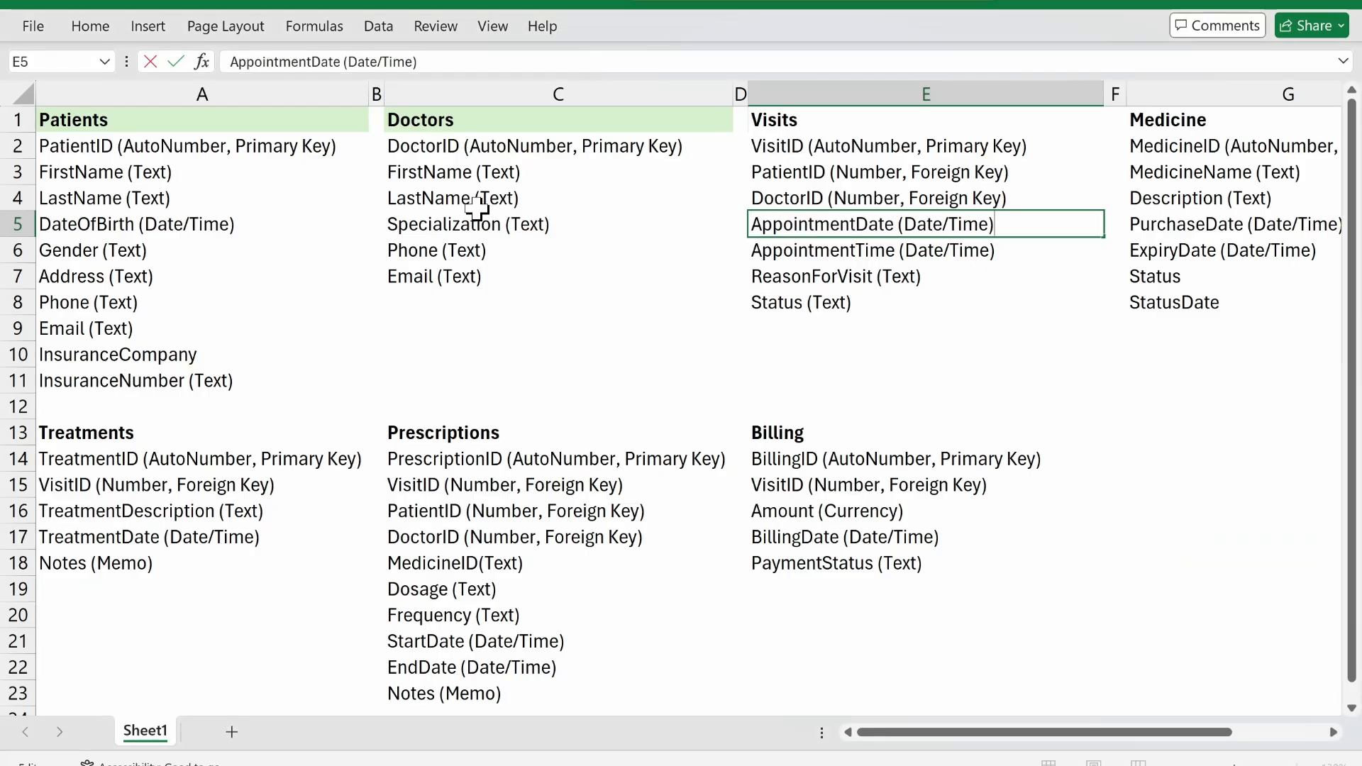
{"action": "key", "text": "Return"}
{"action": "key", "text": "Return"}
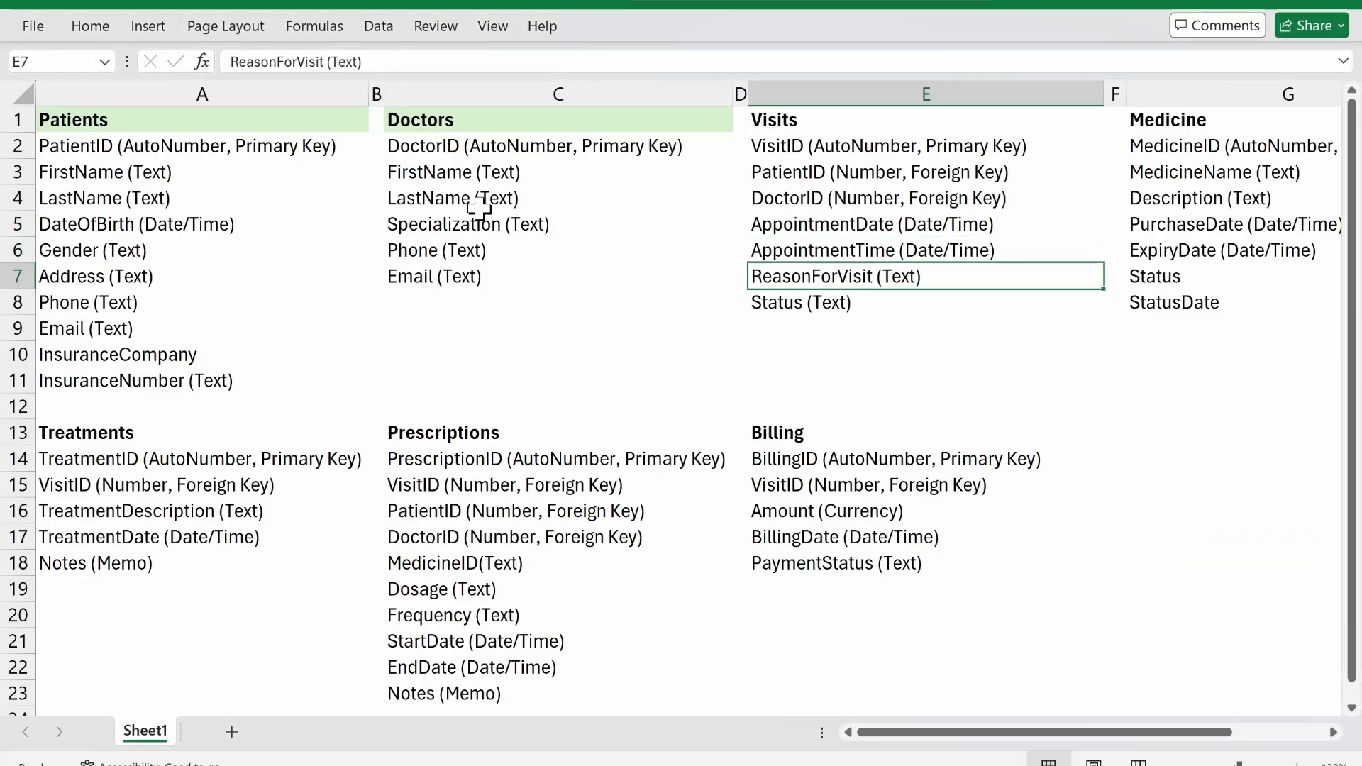
{"action": "double_click", "coordinate": [829, 275]}
{"action": "double_click", "coordinate": [835, 277]}
{"action": "key", "text": "ctrl+c"}
{"action": "key", "text": "alt+Tab"}
{"action": "key", "text": "ctrl+v"}
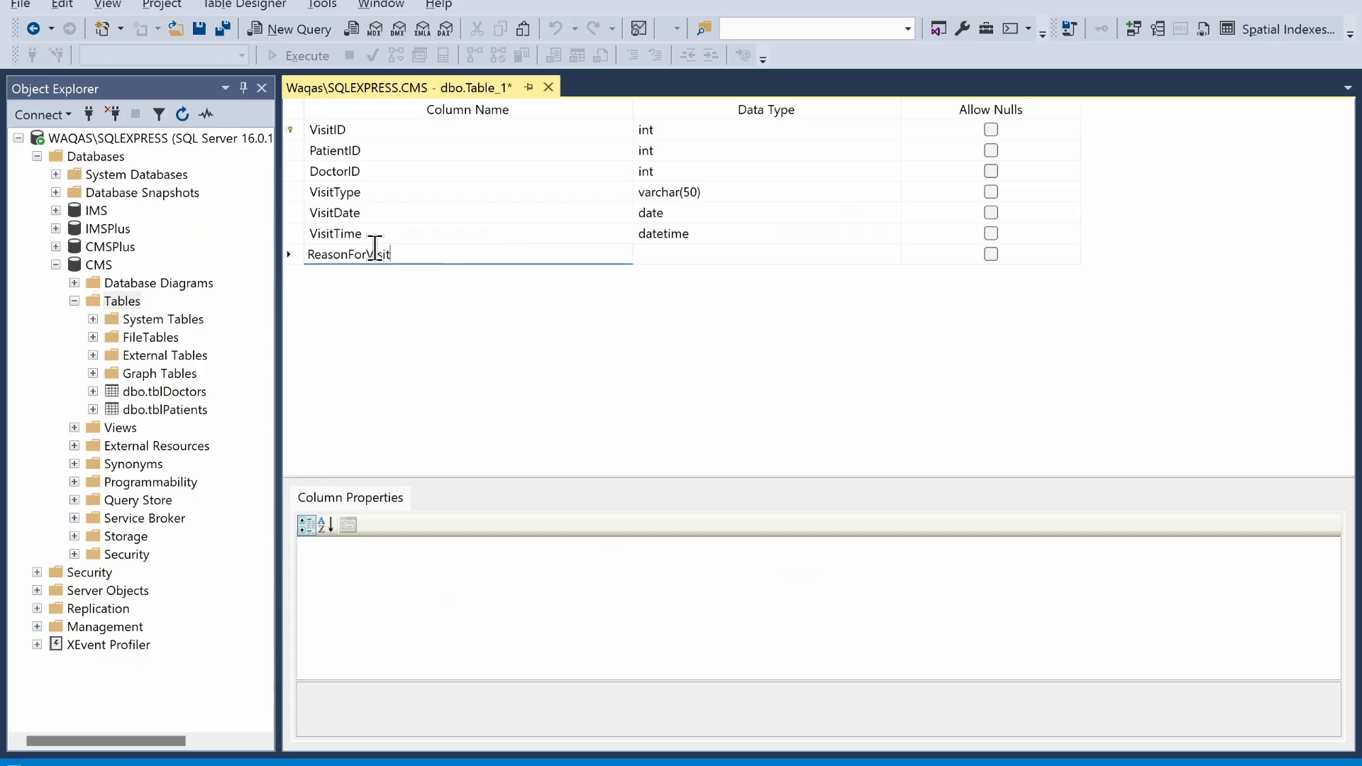
Set the ReasonForVisit column's data type to varchar(200) and disallow nulls for it
{"action": "key", "text": "Tab"}
{"action": "type", "text": "varbinarch"}
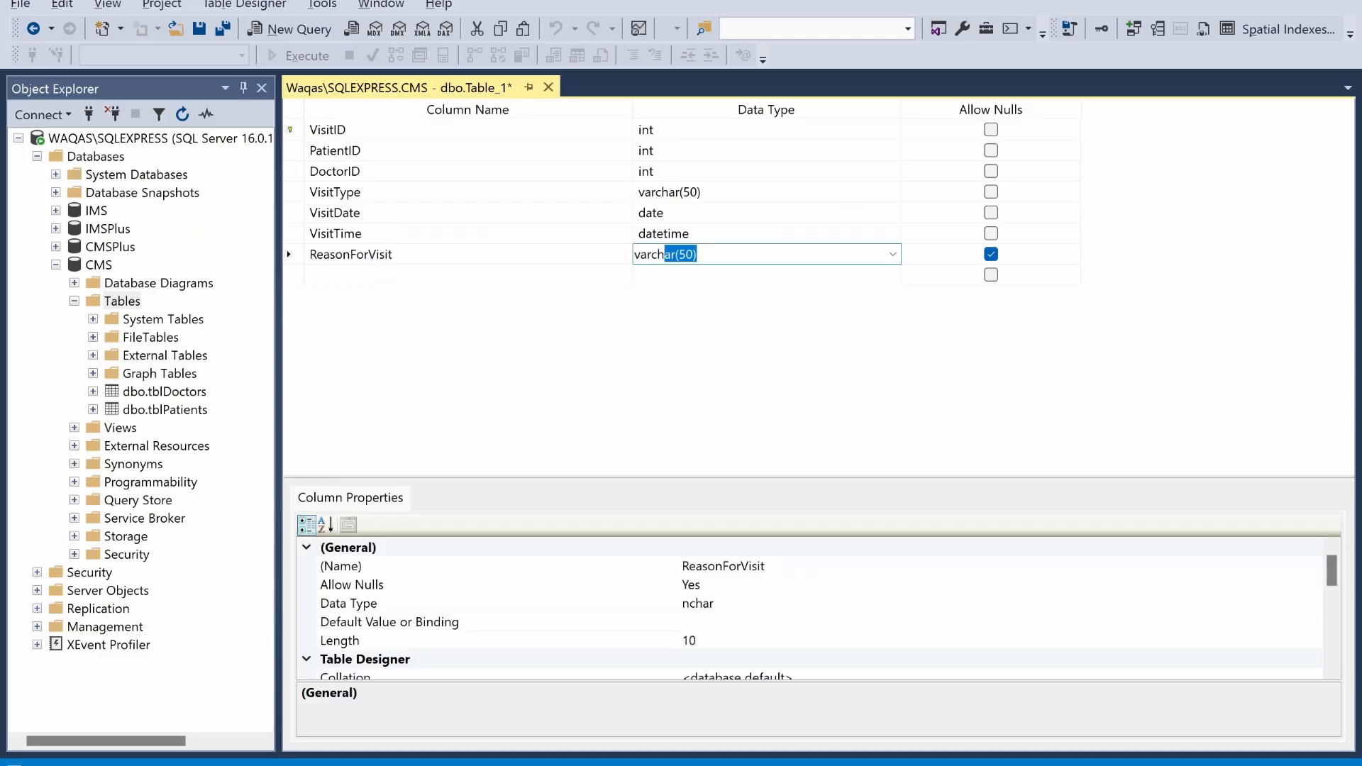
{"action": "left_click", "coordinate": [684, 254]}
{"action": "key", "text": "BackSpace"}
{"action": "type", "text": "20"}
{"action": "key", "text": "Tab"}
{"action": "key", "text": "space"}
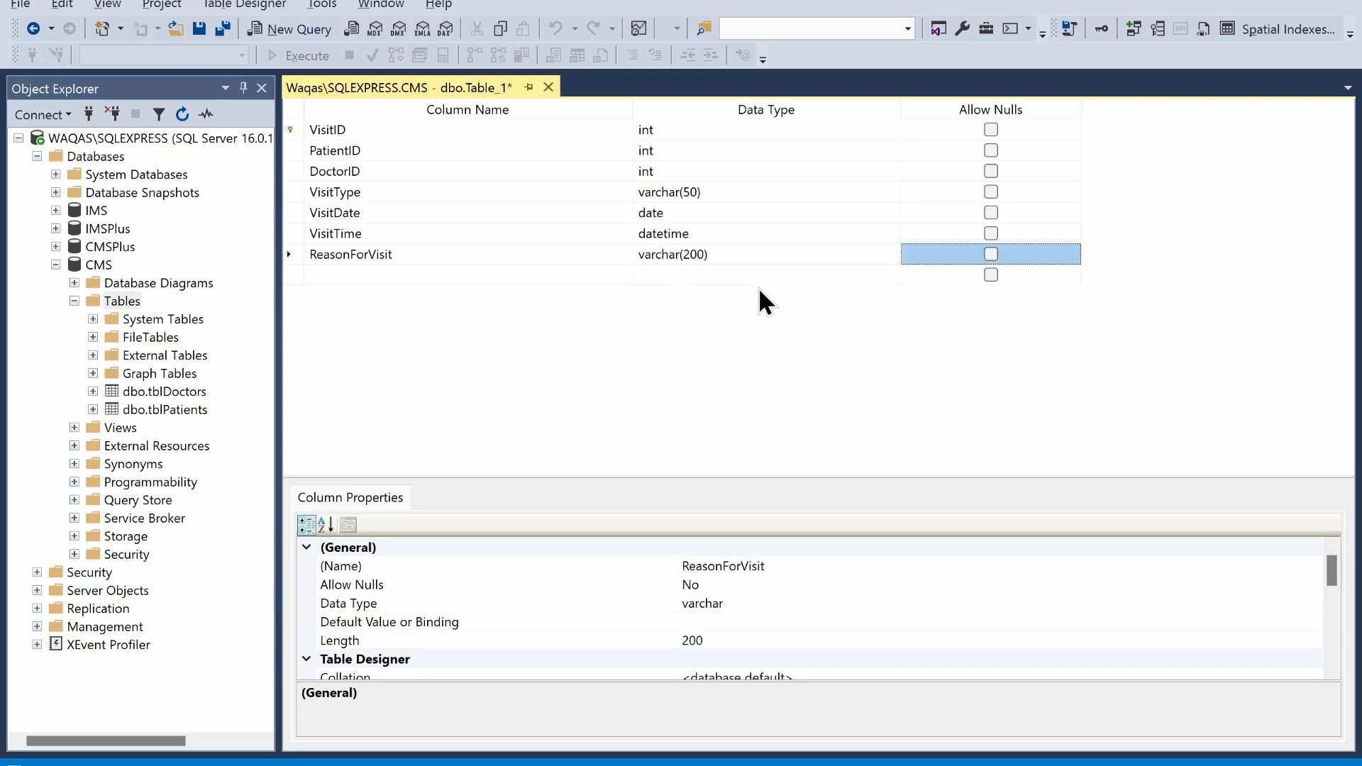
Check the last field of the Visits list in Excel and add a Status column below ReasonForVisit
{"action": "key", "text": "Down"}
{"action": "key", "text": "Left"}
{"action": "key", "text": "Left"}
{"action": "key", "text": "alt+Tab"}
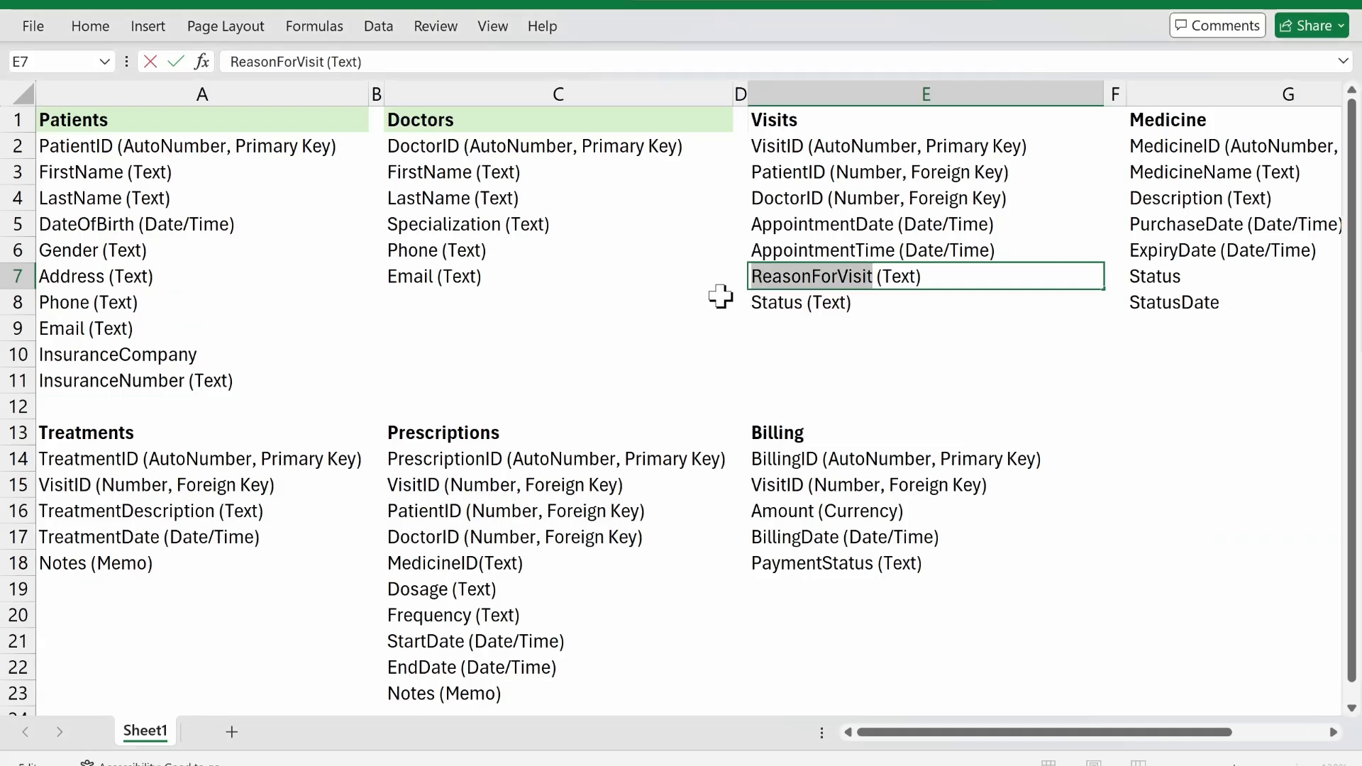
{"action": "key", "text": "alt+Tab"}
{"action": "type", "text": "S"}
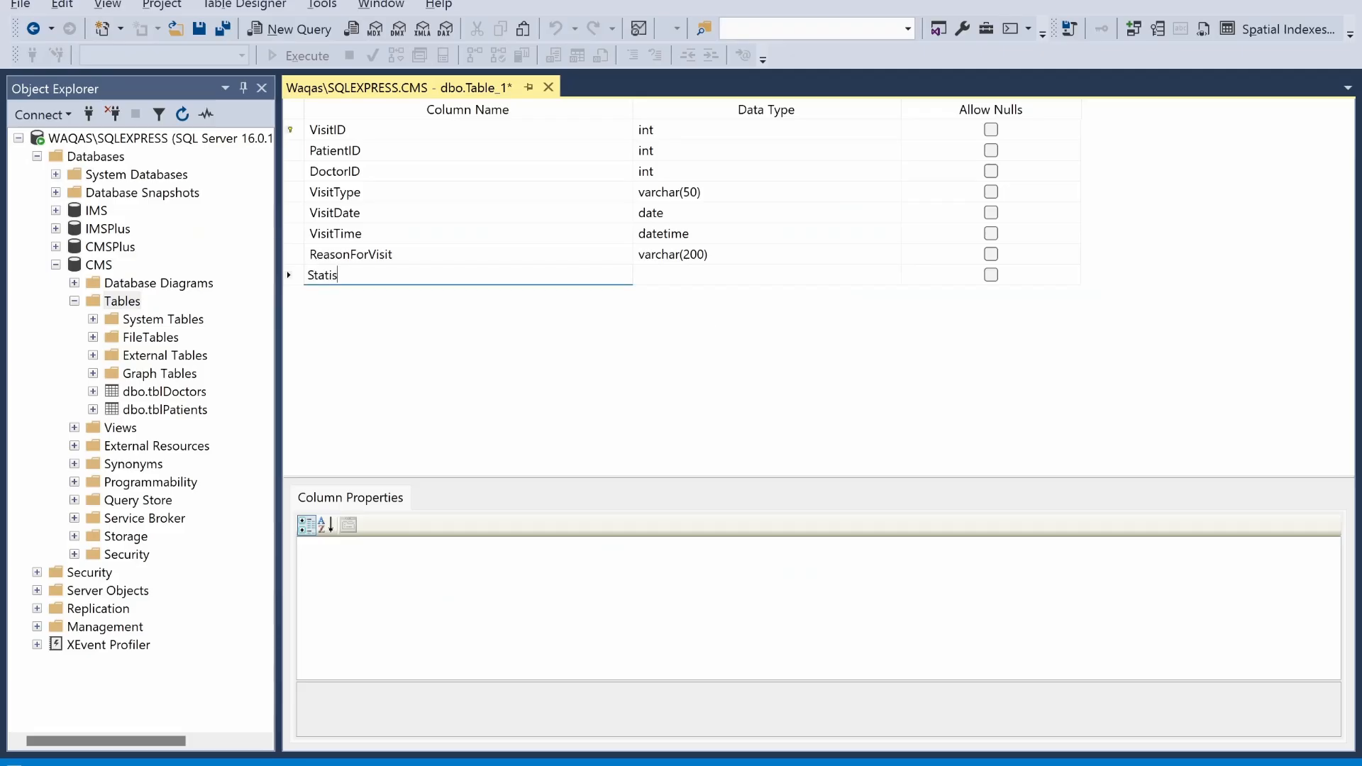
{"action": "type", "text": "tatus"}
{"action": "key", "text": "Tab"}
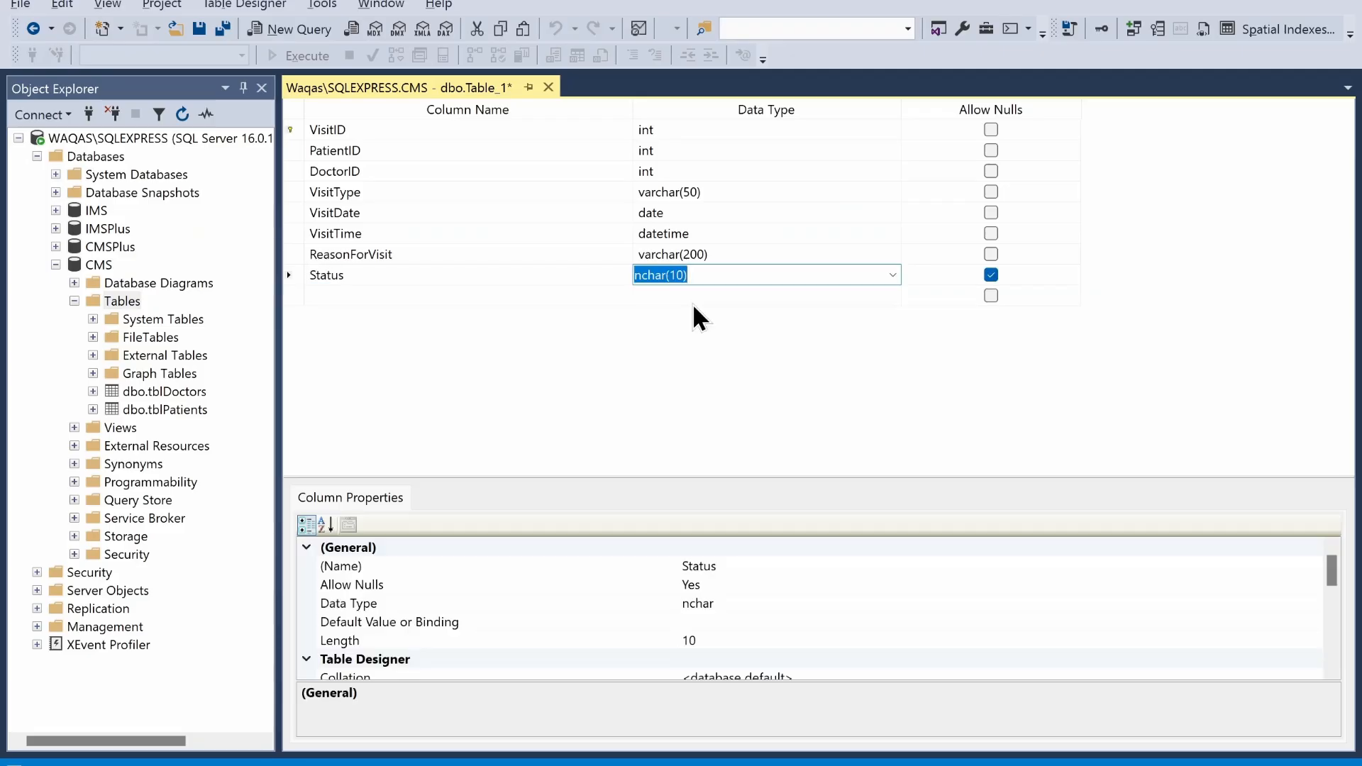
Set the Status column's data type to varchar(20) and disallow nulls for it
{"action": "key", "text": "Up"}
{"action": "key", "text": "ctrl+c"}
{"action": "key", "text": "Down"}
{"action": "key", "text": "ctrl+v"}
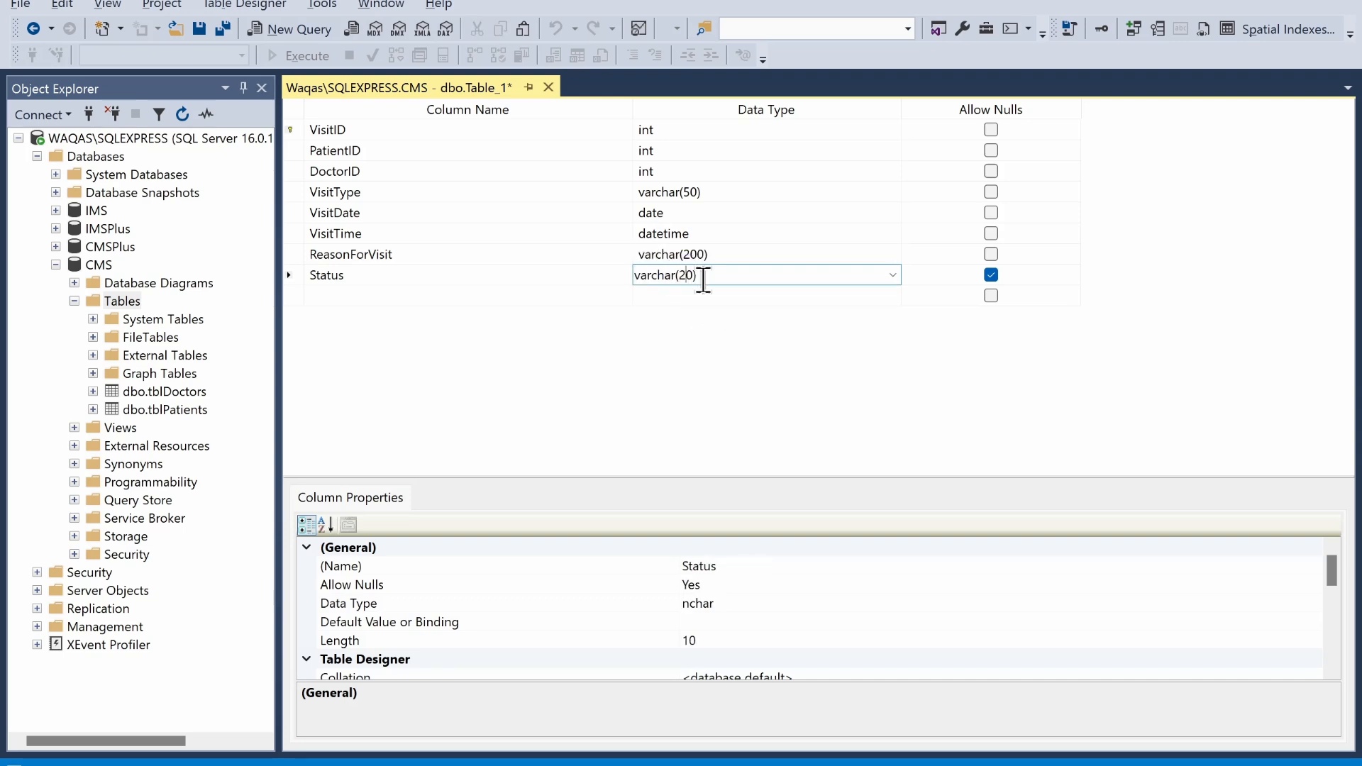
{"action": "key", "text": "Tab"}
{"action": "key", "text": "space"}
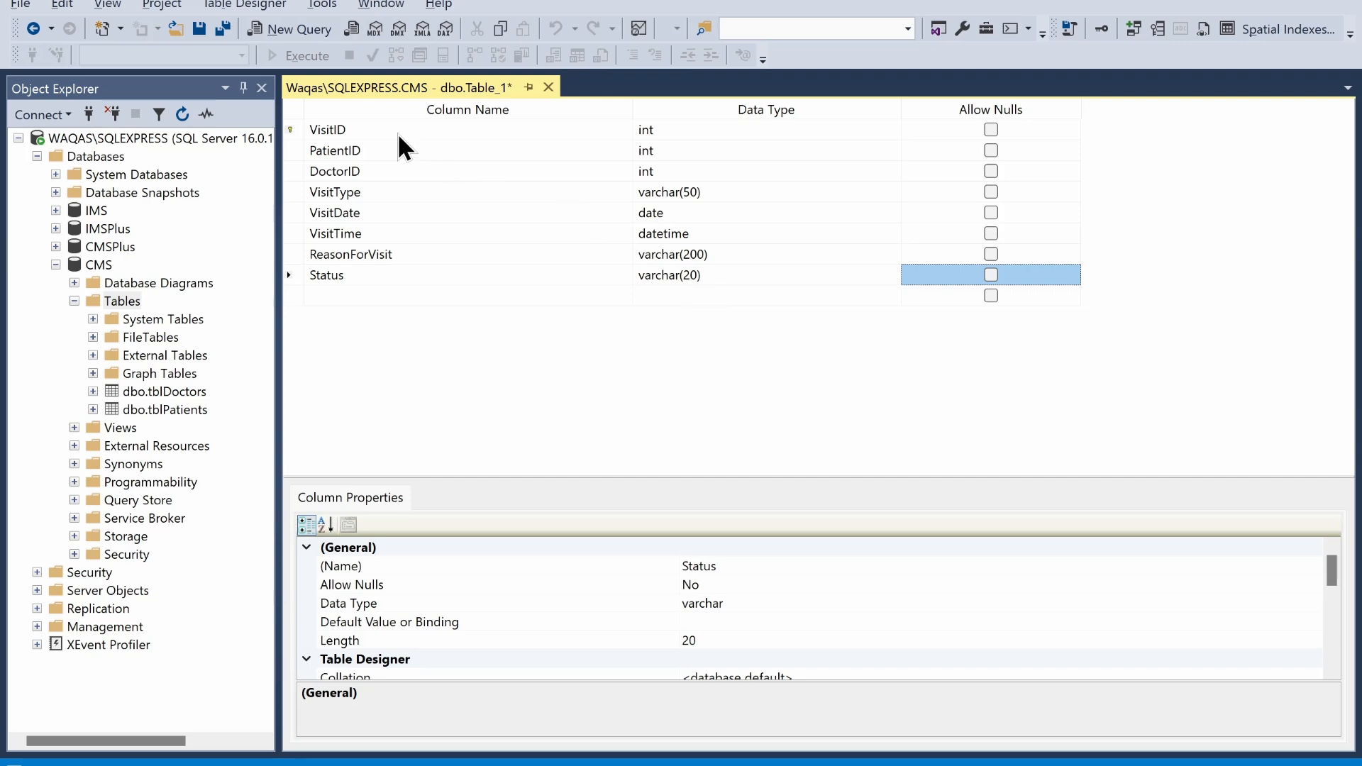
Save the new table under the name tblVisits
{"action": "key", "text": "ctrl+s"}
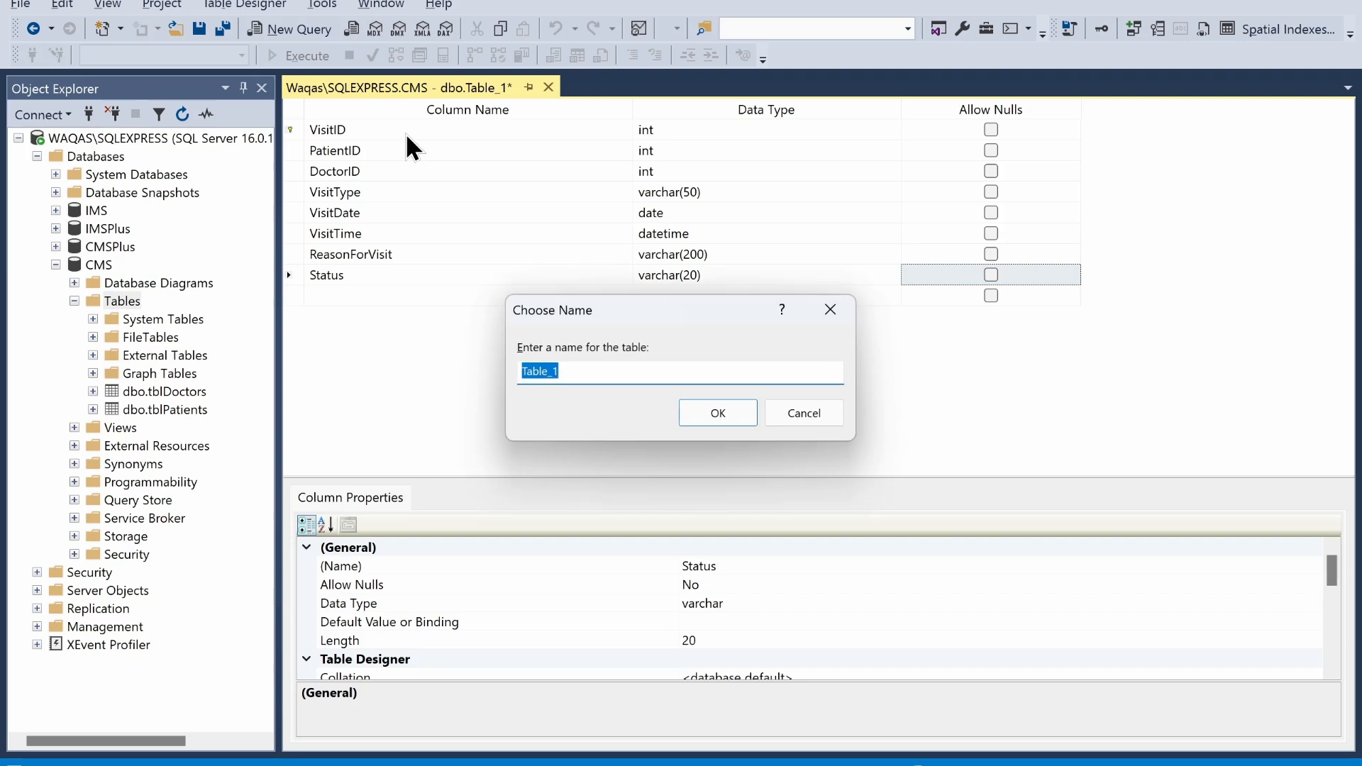
{"action": "type", "text": "tblVisits"}
{"action": "key", "text": "Return"}
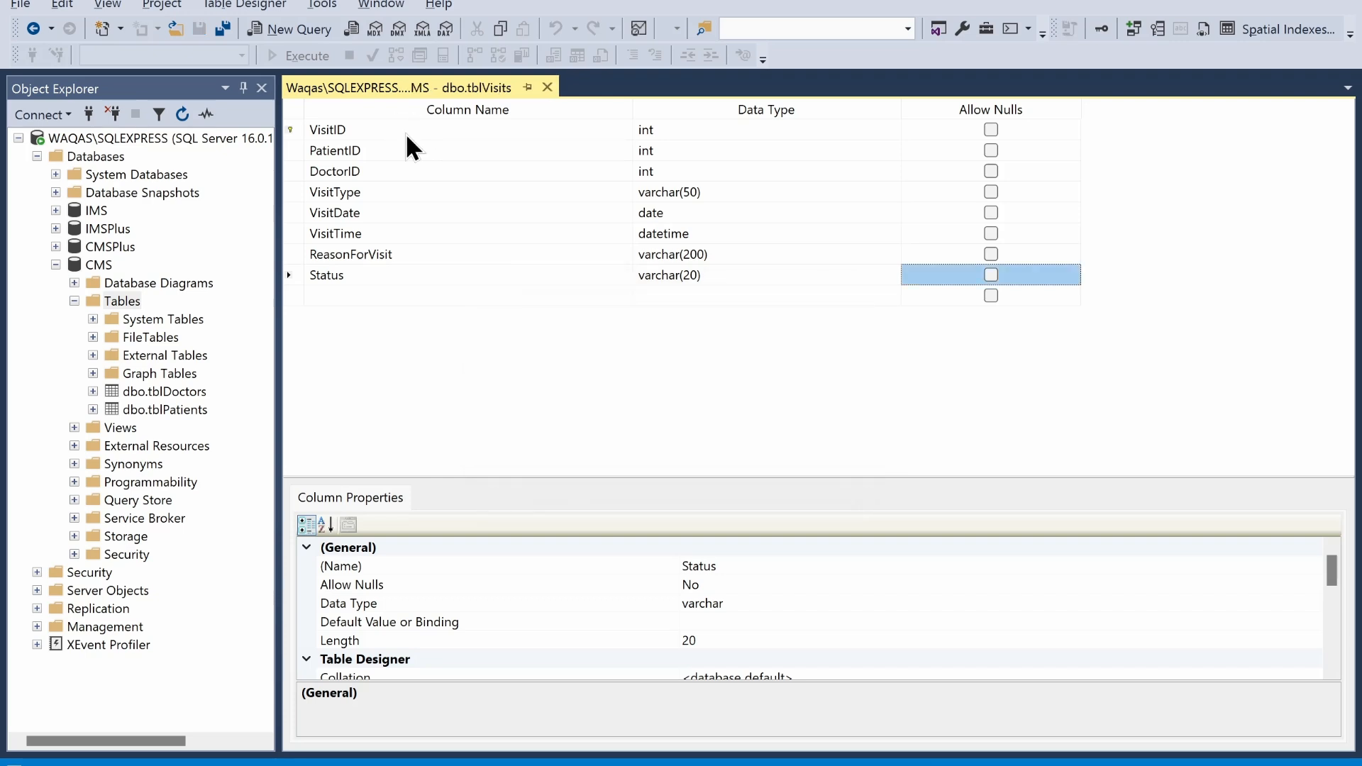
{"action": "left_click", "coordinate": [403, 142]}
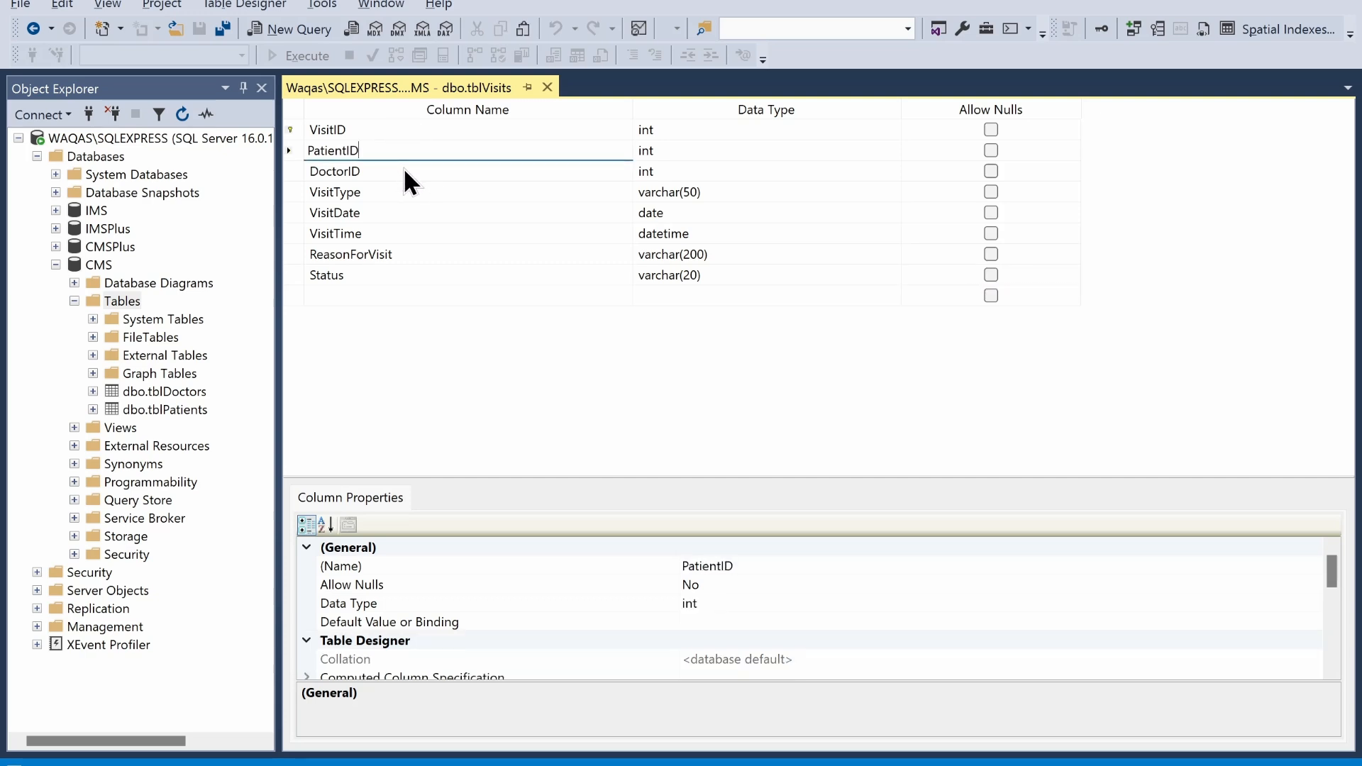
{"action": "left_click", "coordinate": [402, 167]}
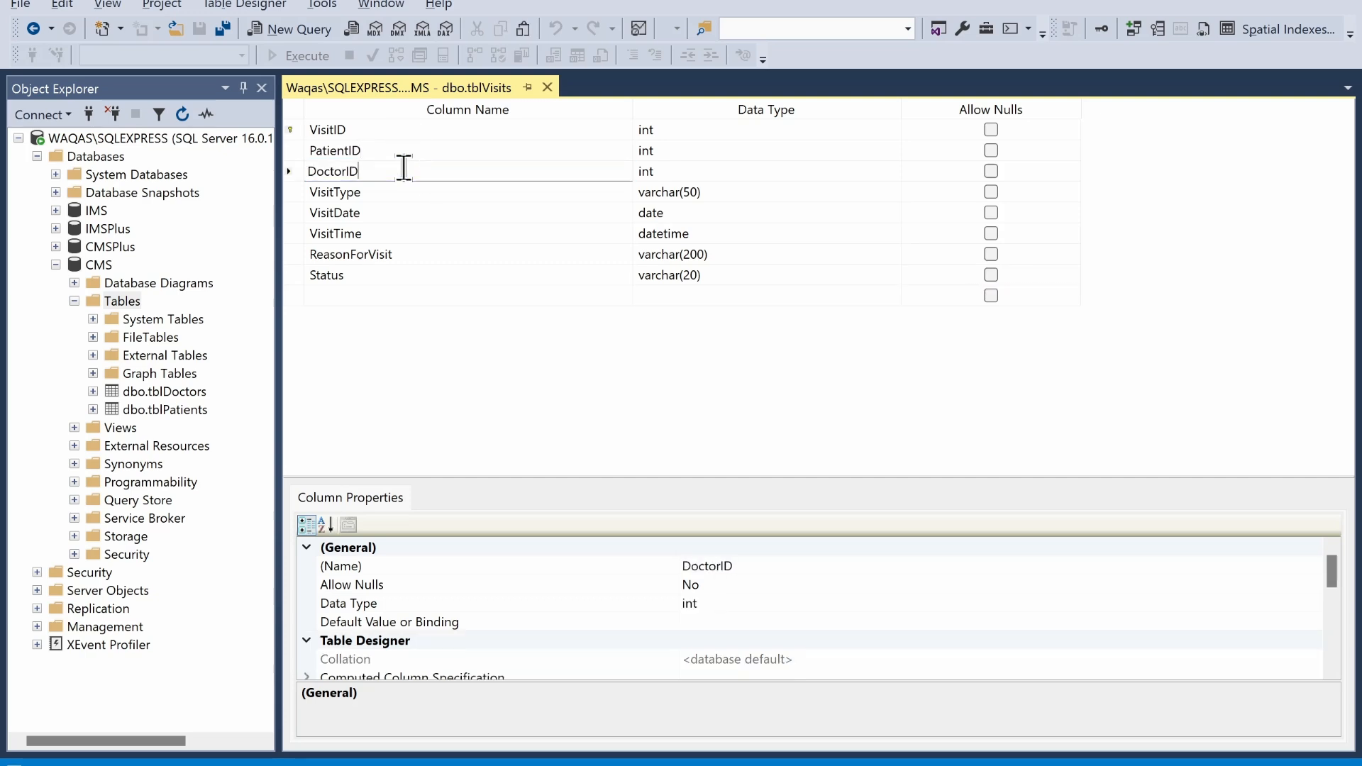
{"action": "left_click", "coordinate": [395, 151]}
{"action": "left_click", "coordinate": [395, 170]}
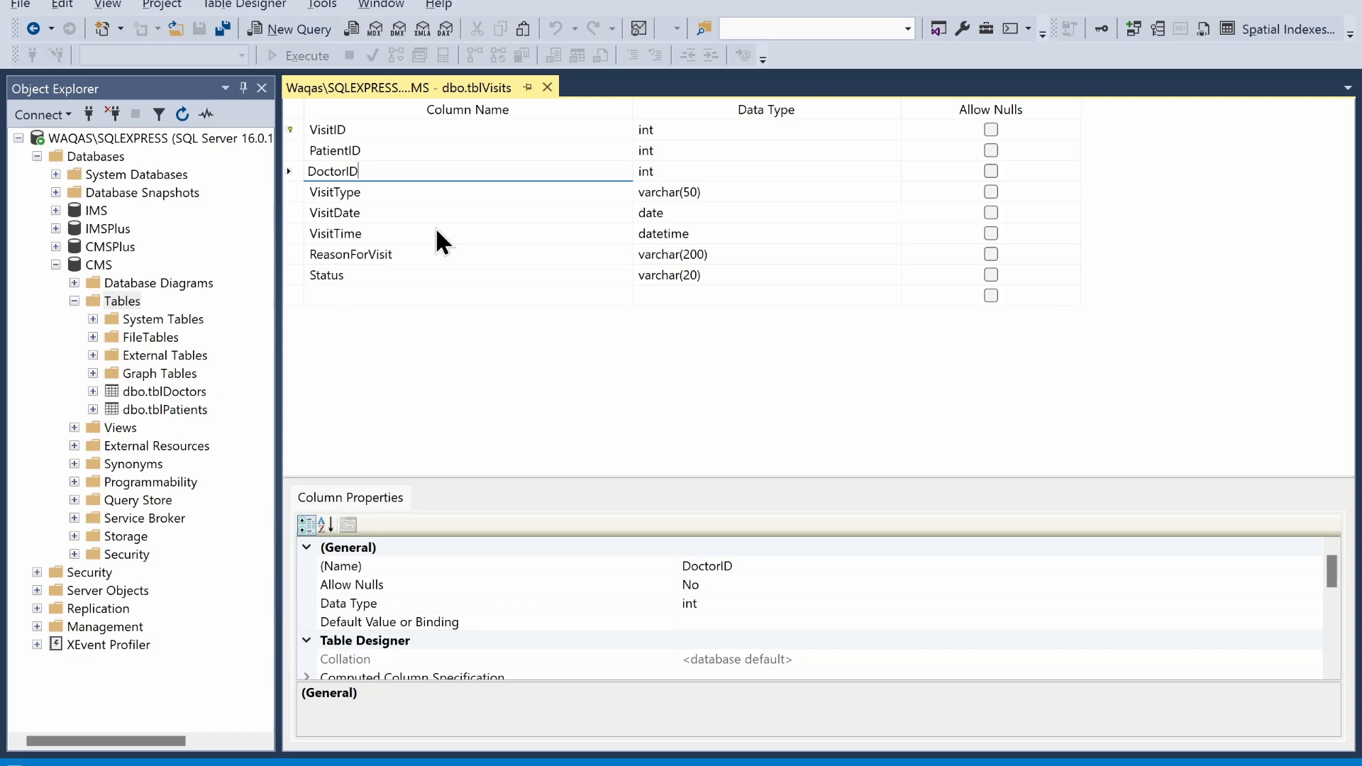
{"action": "left_click", "coordinate": [461, 150]}
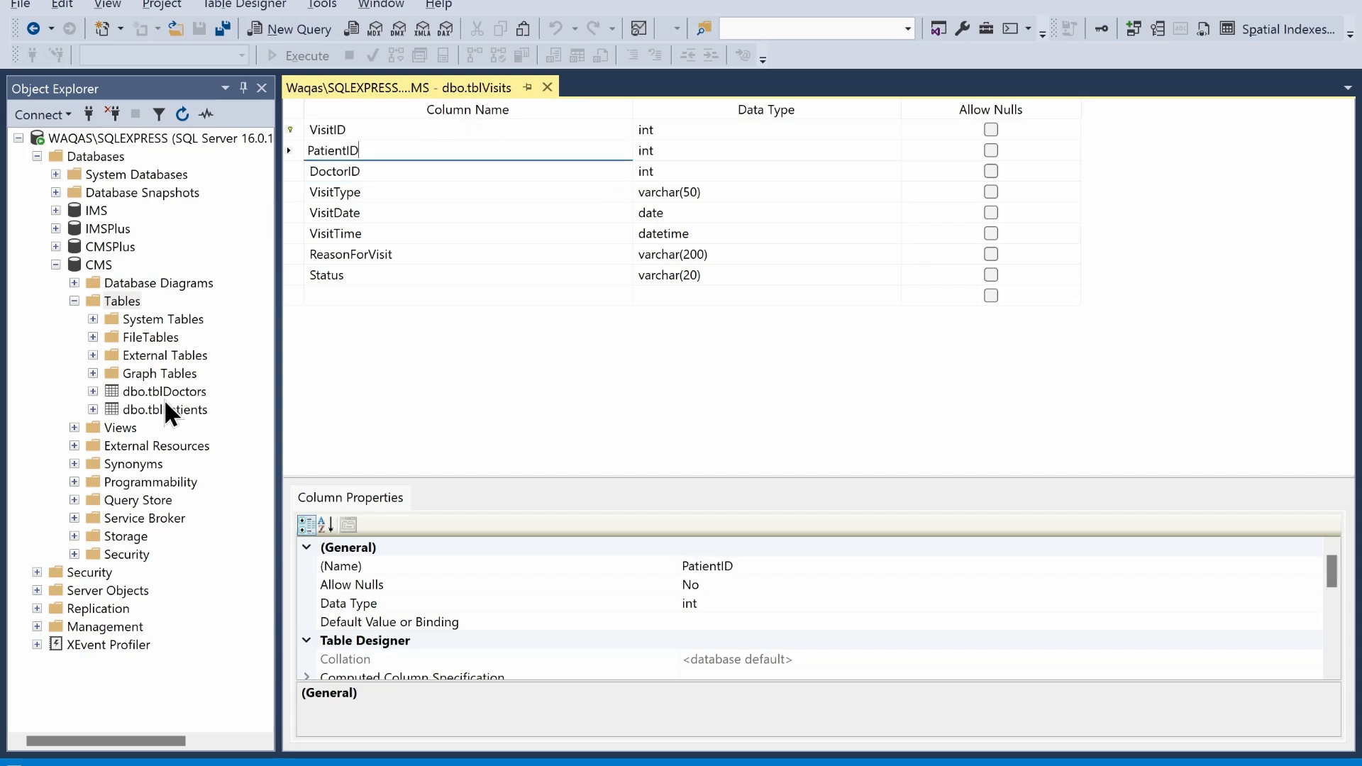
Add a new foreign key relationship to tblVisits and open its tables and columns specification
{"action": "left_click", "coordinate": [375, 151]}
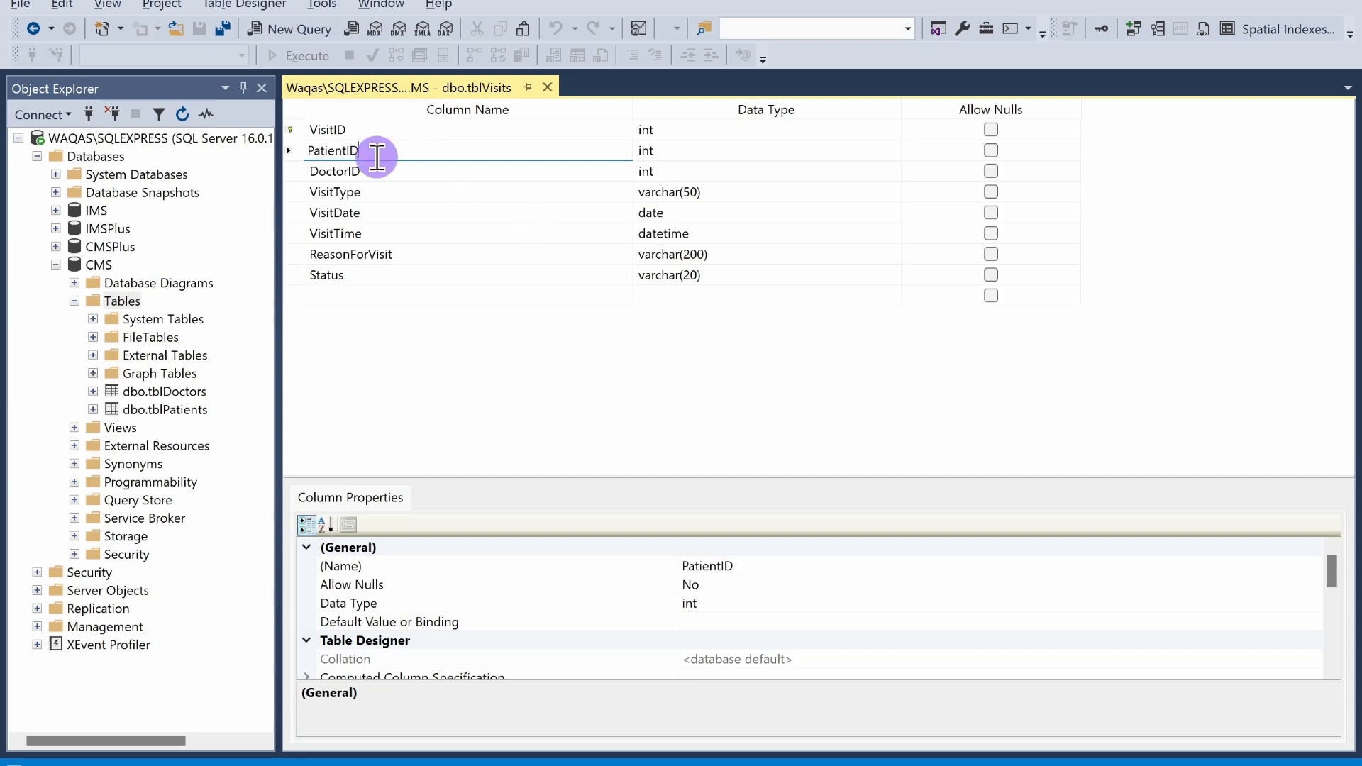
{"action": "left_click", "coordinate": [1134, 33]}
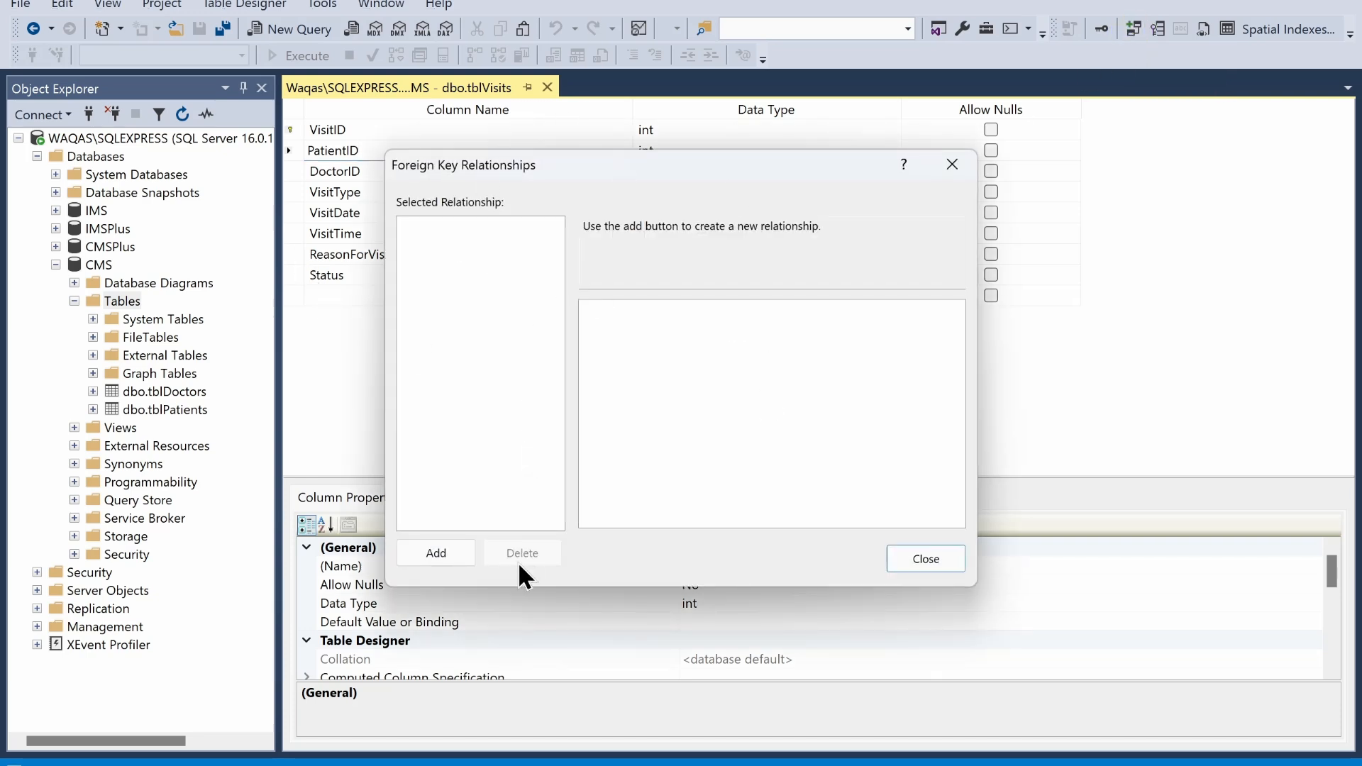
{"action": "left_click", "coordinate": [415, 553]}
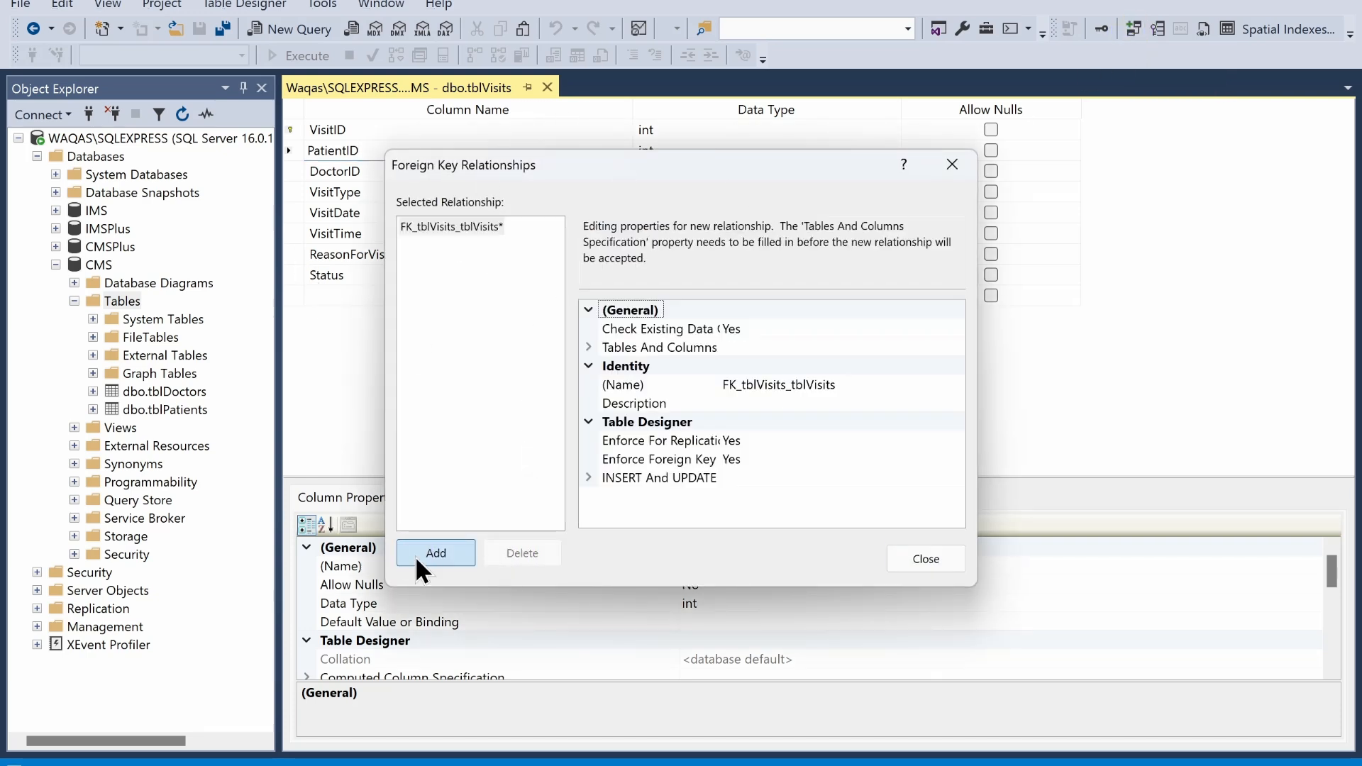
{"action": "left_click", "coordinate": [586, 347]}
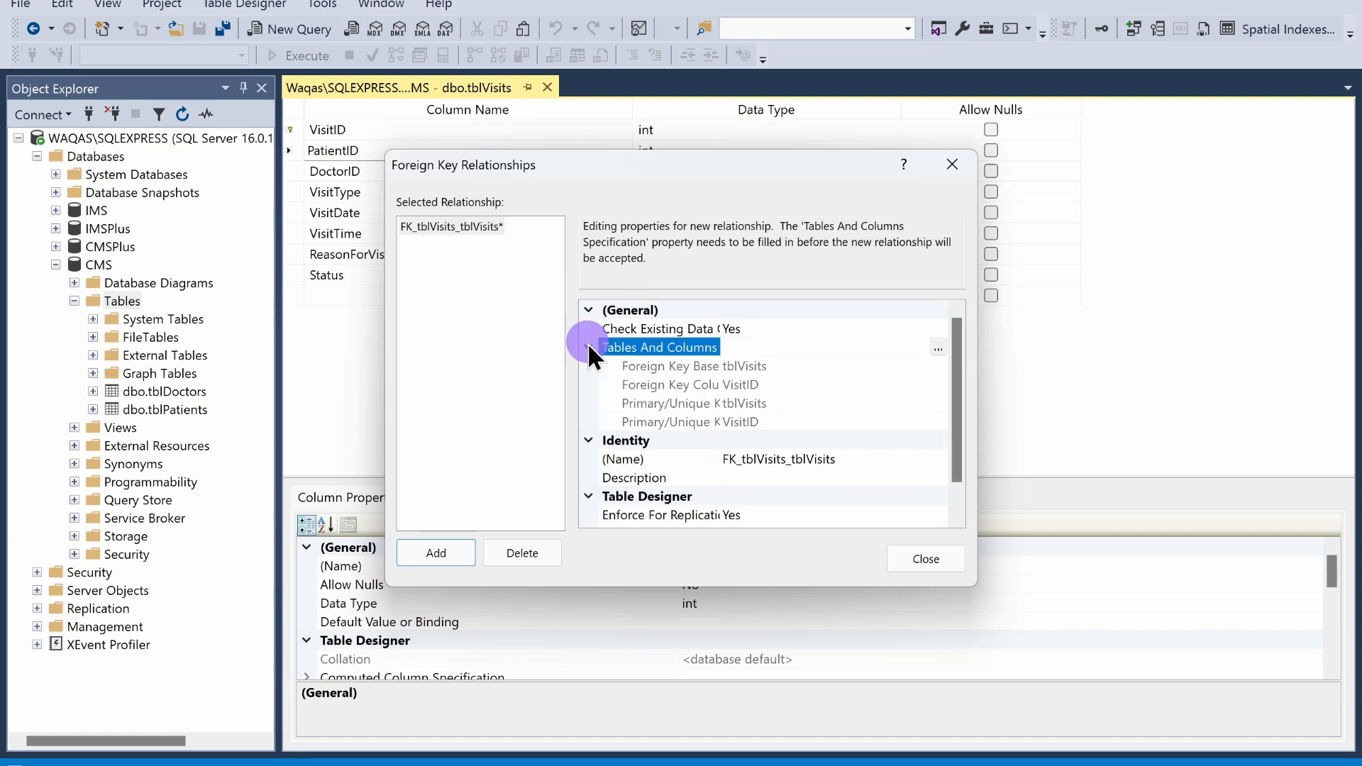
{"action": "left_click", "coordinate": [934, 352]}
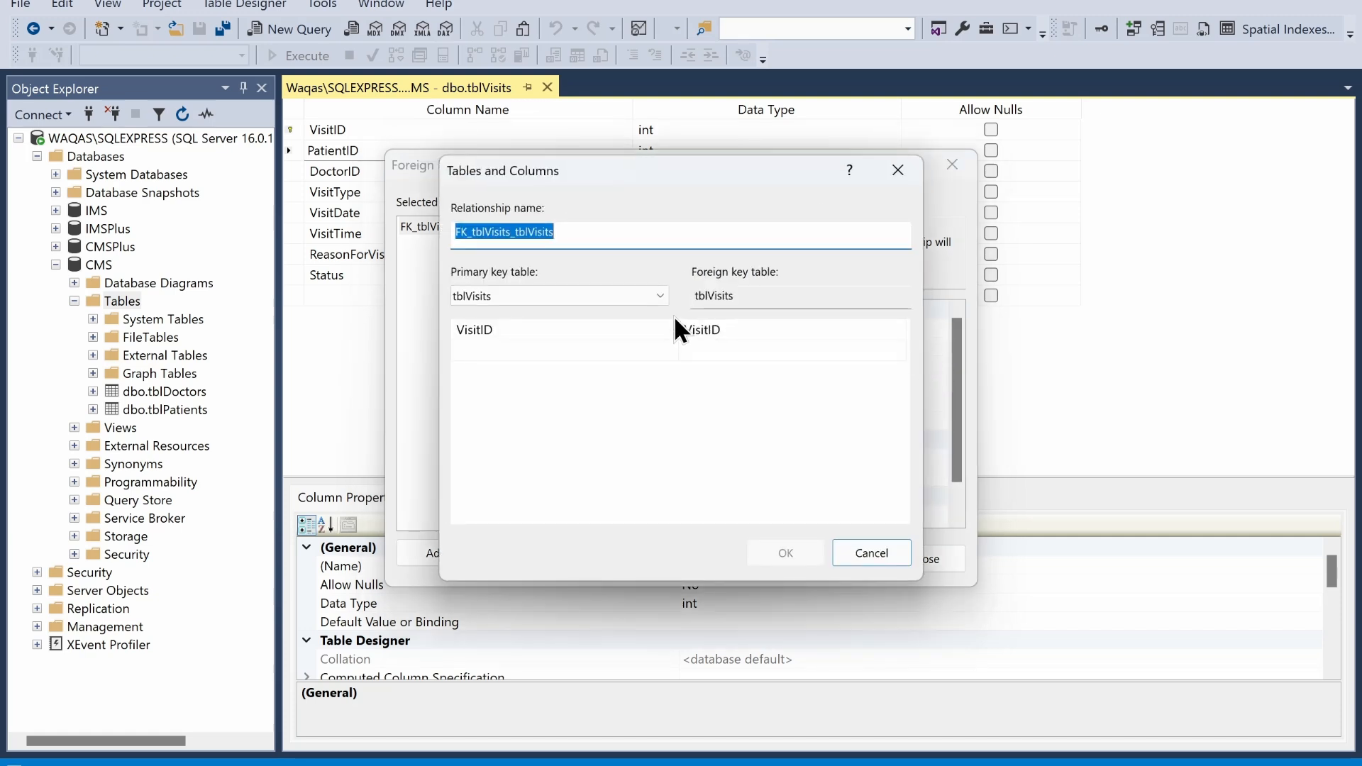
Make tblPatients the primary key table and map its PatientID column to the PatientID column of tblVisits
{"action": "left_click", "coordinate": [594, 298]}
{"action": "left_click", "coordinate": [579, 331]}
{"action": "left_click", "coordinate": [581, 338]}
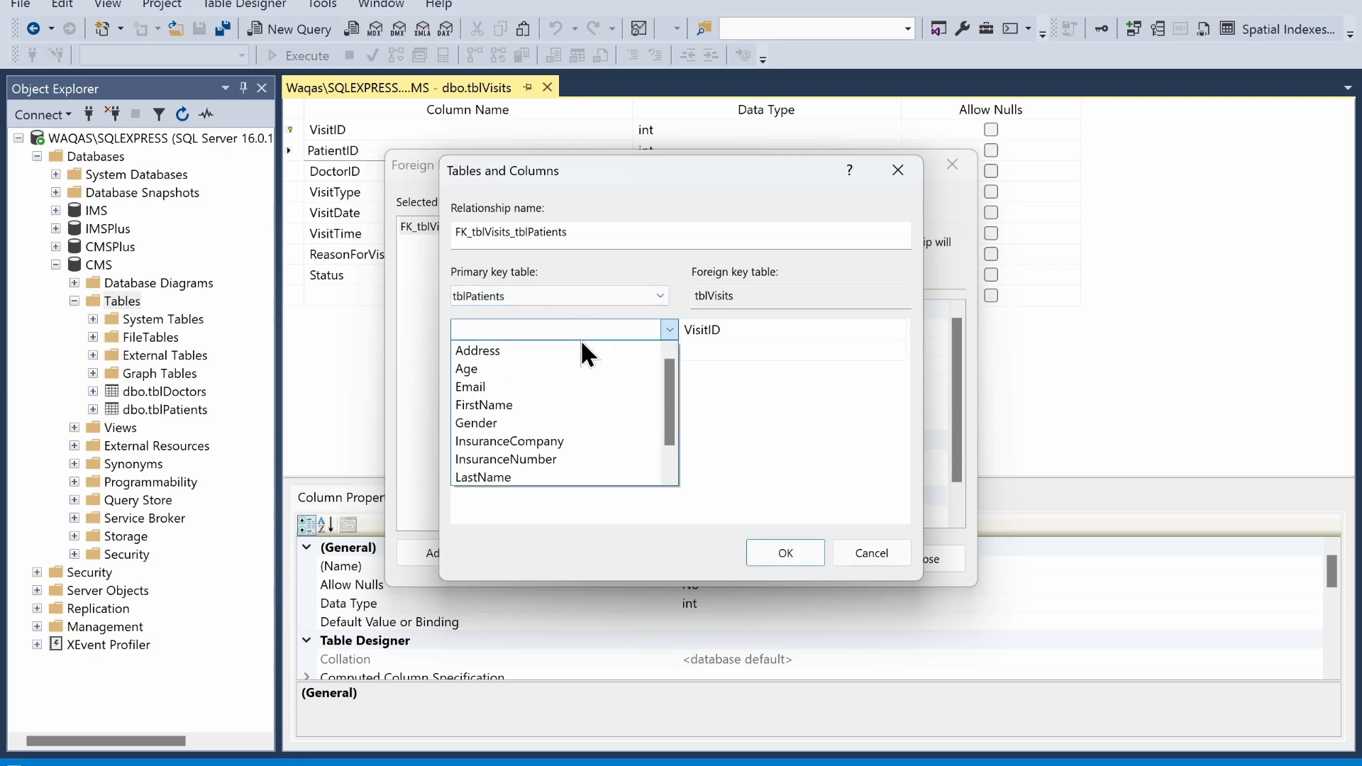
{"action": "scroll", "coordinate": [573, 361], "scroll_direction": "down", "scroll_amount": 1}
{"action": "left_click", "coordinate": [547, 457]}
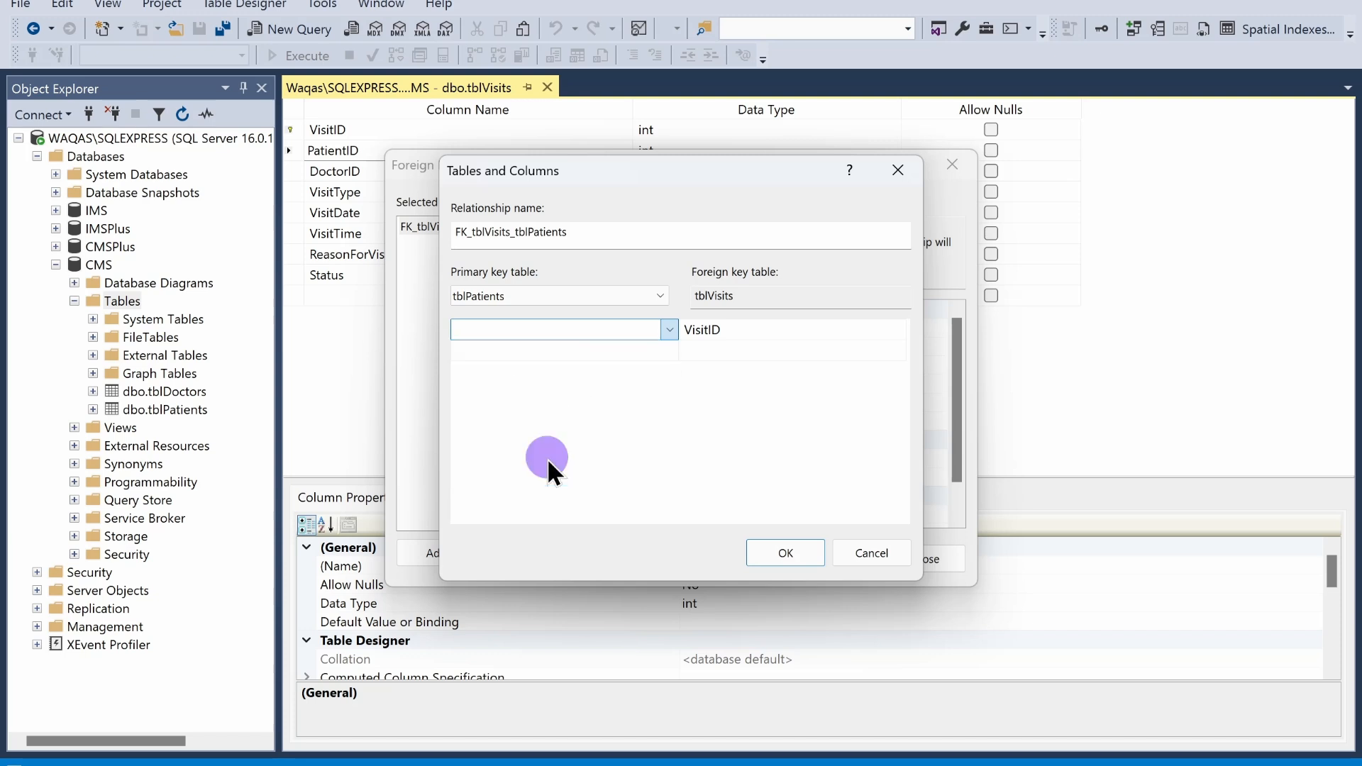
{"action": "left_click", "coordinate": [738, 330]}
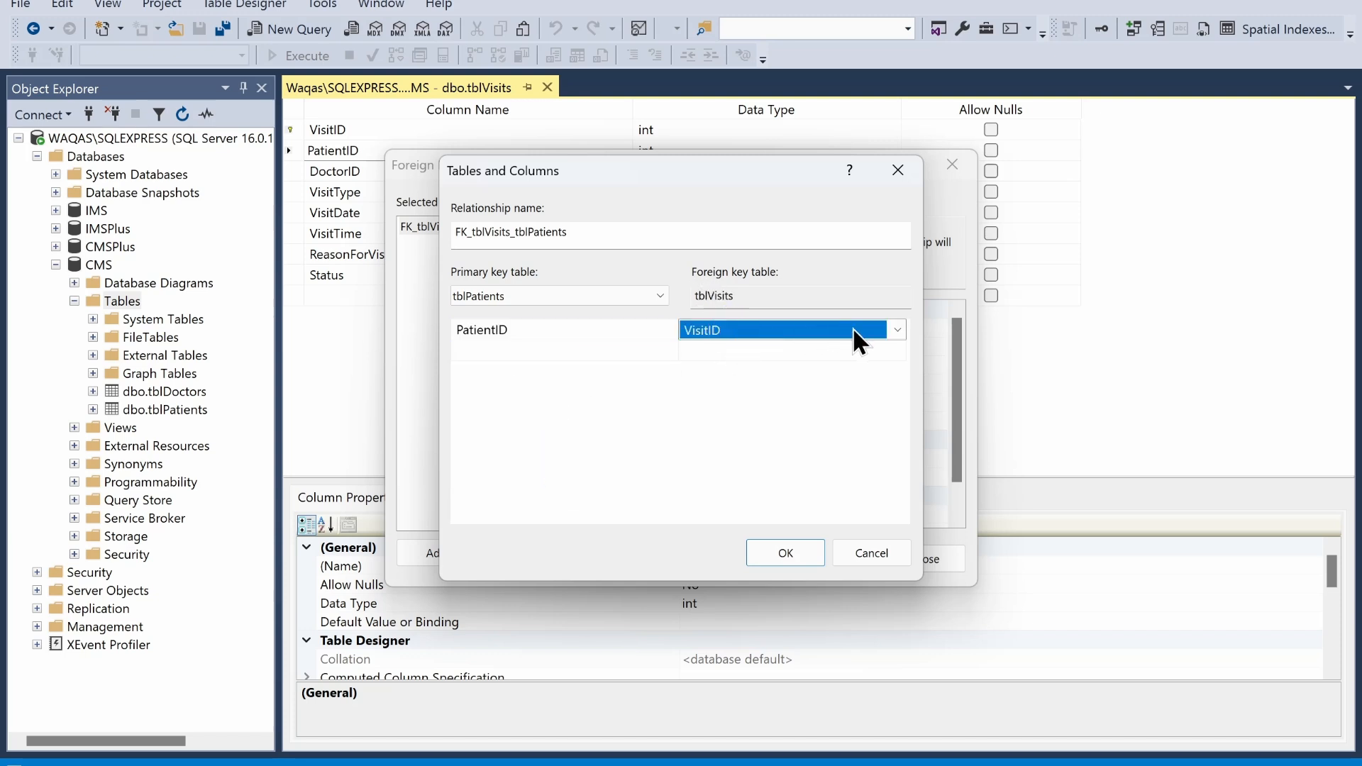
{"action": "left_click", "coordinate": [867, 330]}
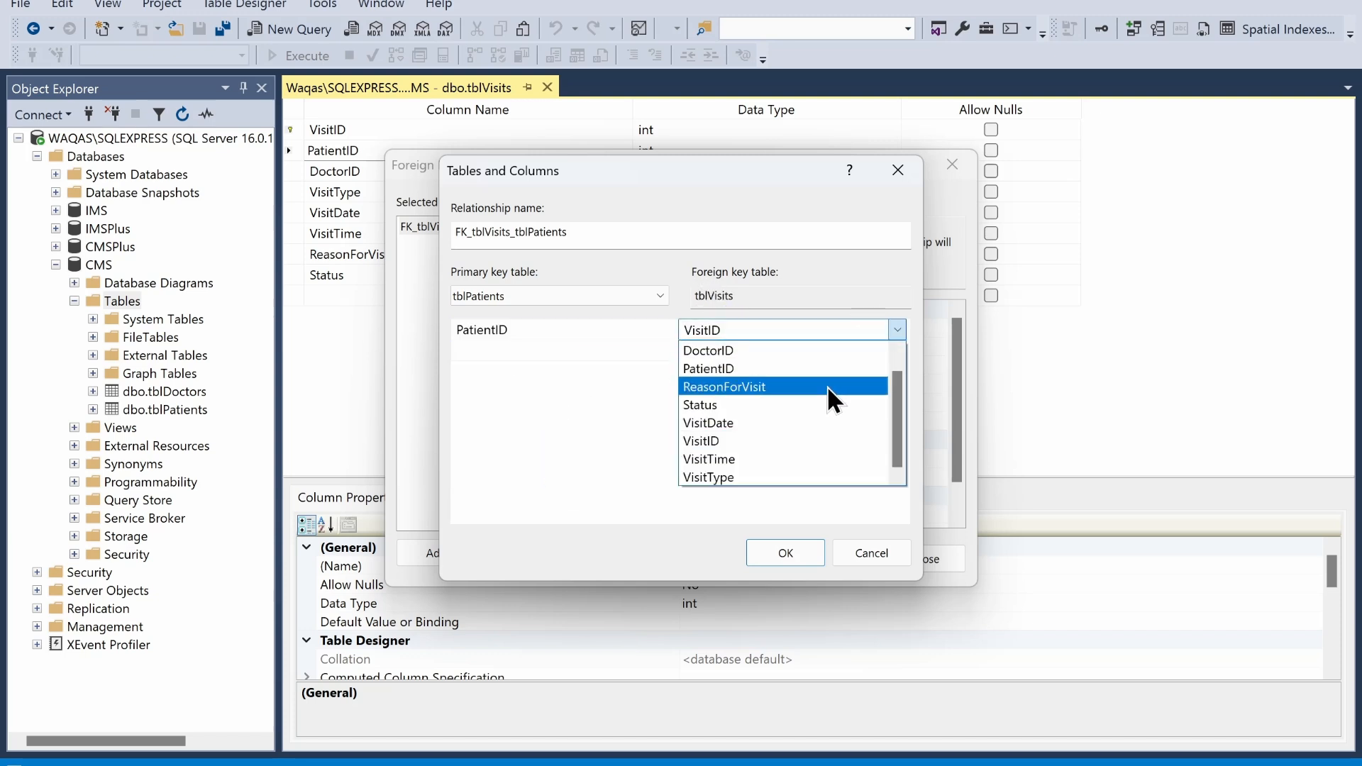
{"action": "left_click", "coordinate": [809, 368]}
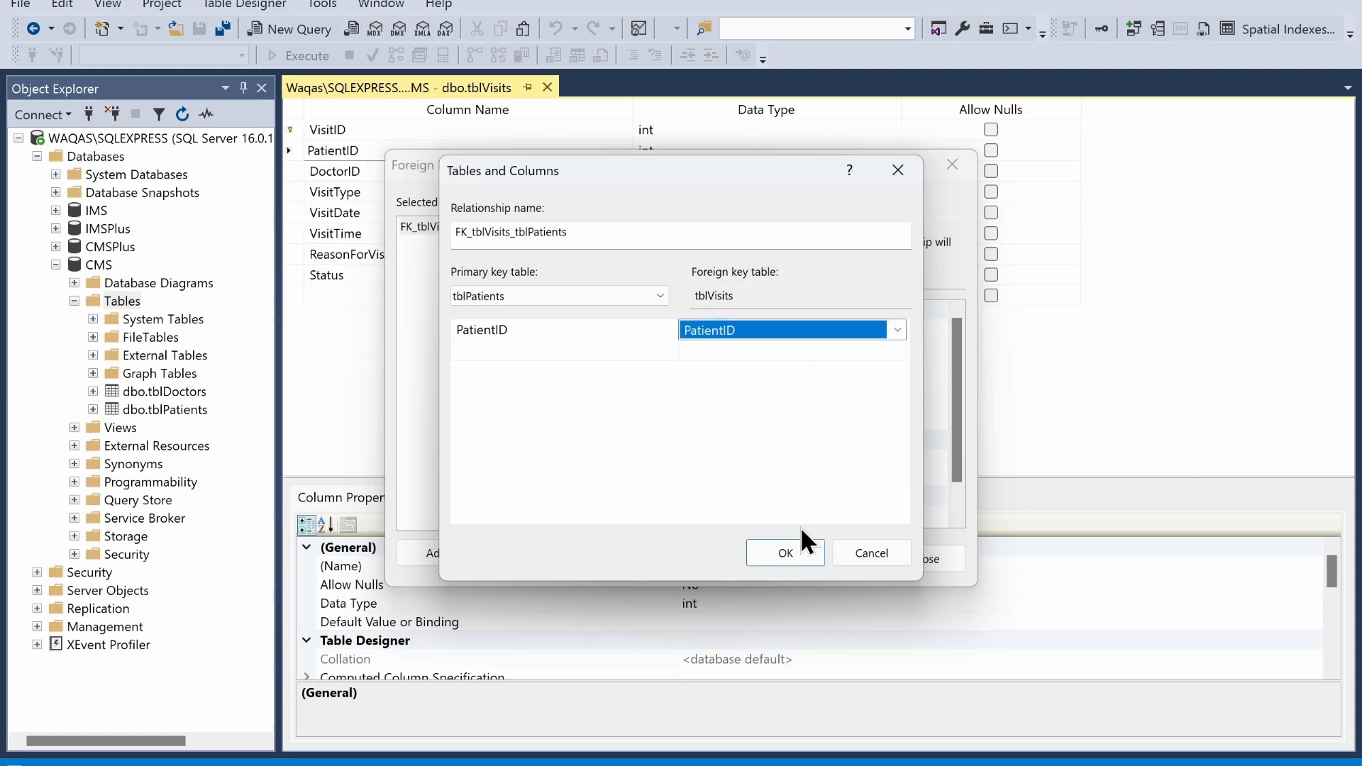
Accept the PatientID mapping, then add a second foreign key relationship to tblVisits and open its tables and columns specification
{"action": "left_click", "coordinate": [796, 546]}
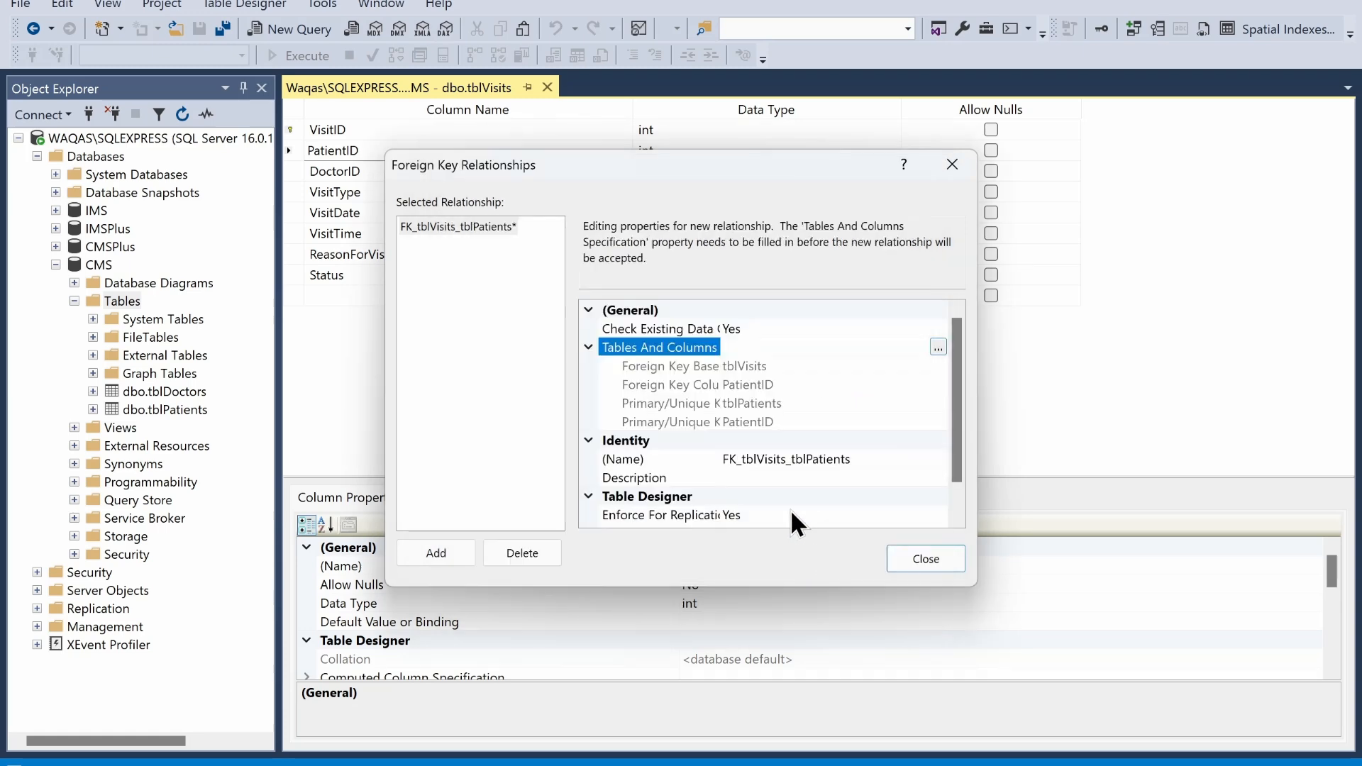
{"action": "left_click_drag", "start_coordinate": [667, 174], "coordinate": [661, 321]}
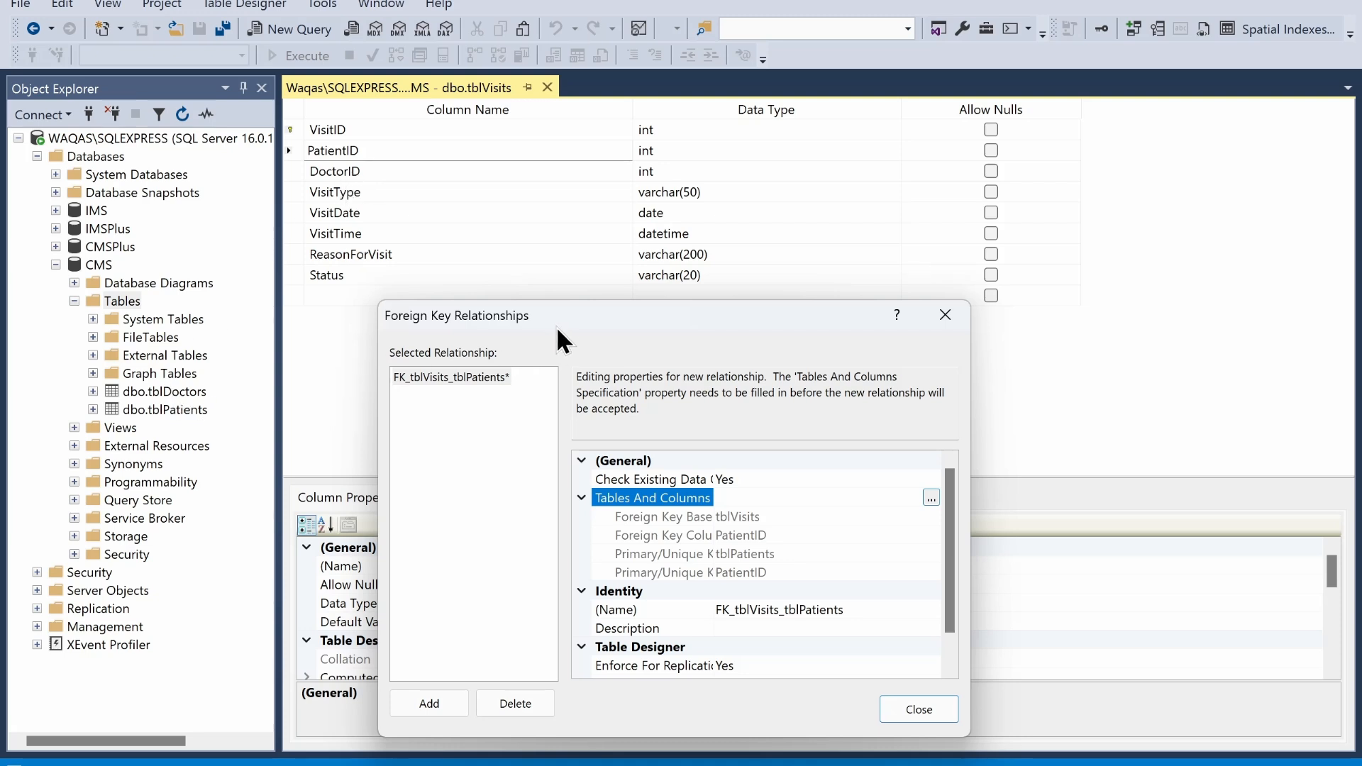
{"action": "left_click_drag", "start_coordinate": [550, 335], "coordinate": [573, 212]}
{"action": "left_click", "coordinate": [441, 589]}
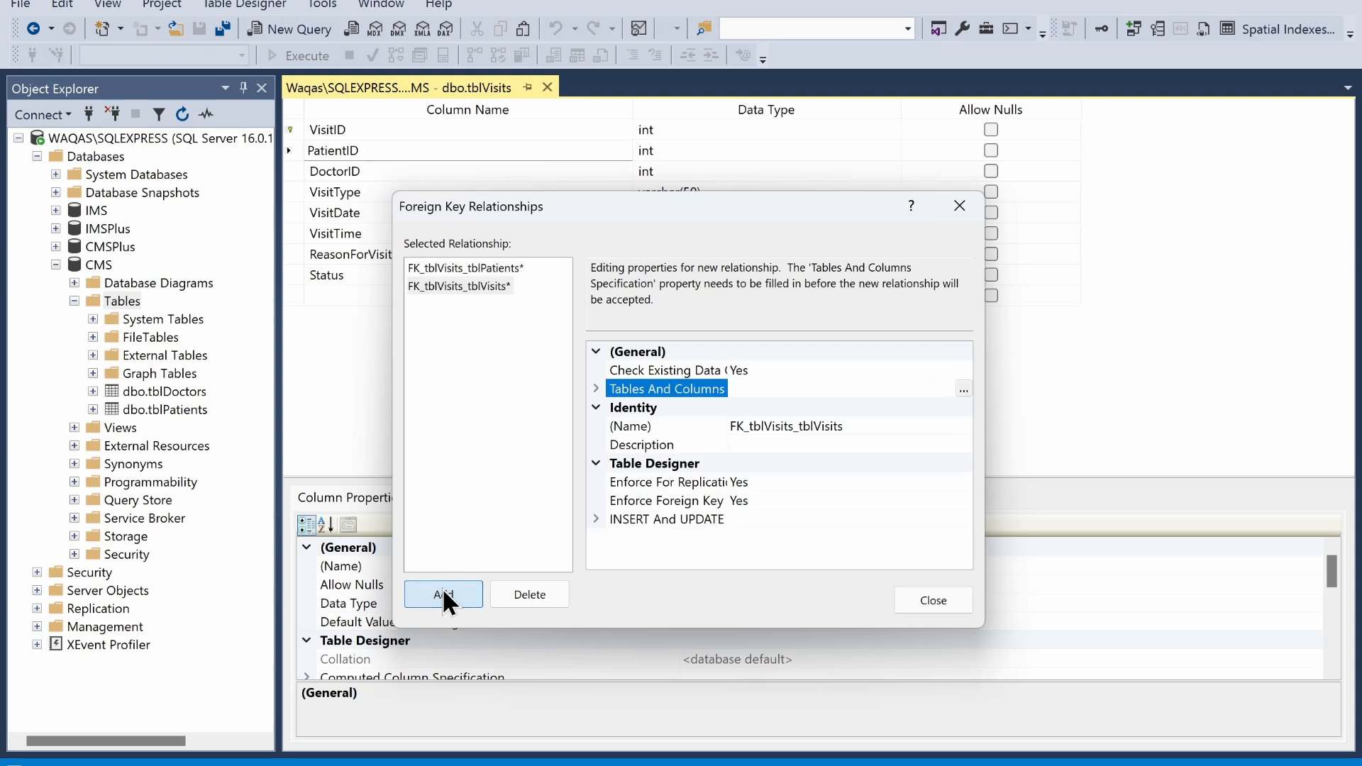
{"action": "left_click", "coordinate": [962, 390]}
Make tblDoctors the primary key table and map its DoctorID column to the DoctorID column of tblVisits
{"action": "left_click", "coordinate": [606, 342]}
{"action": "left_click", "coordinate": [565, 353]}
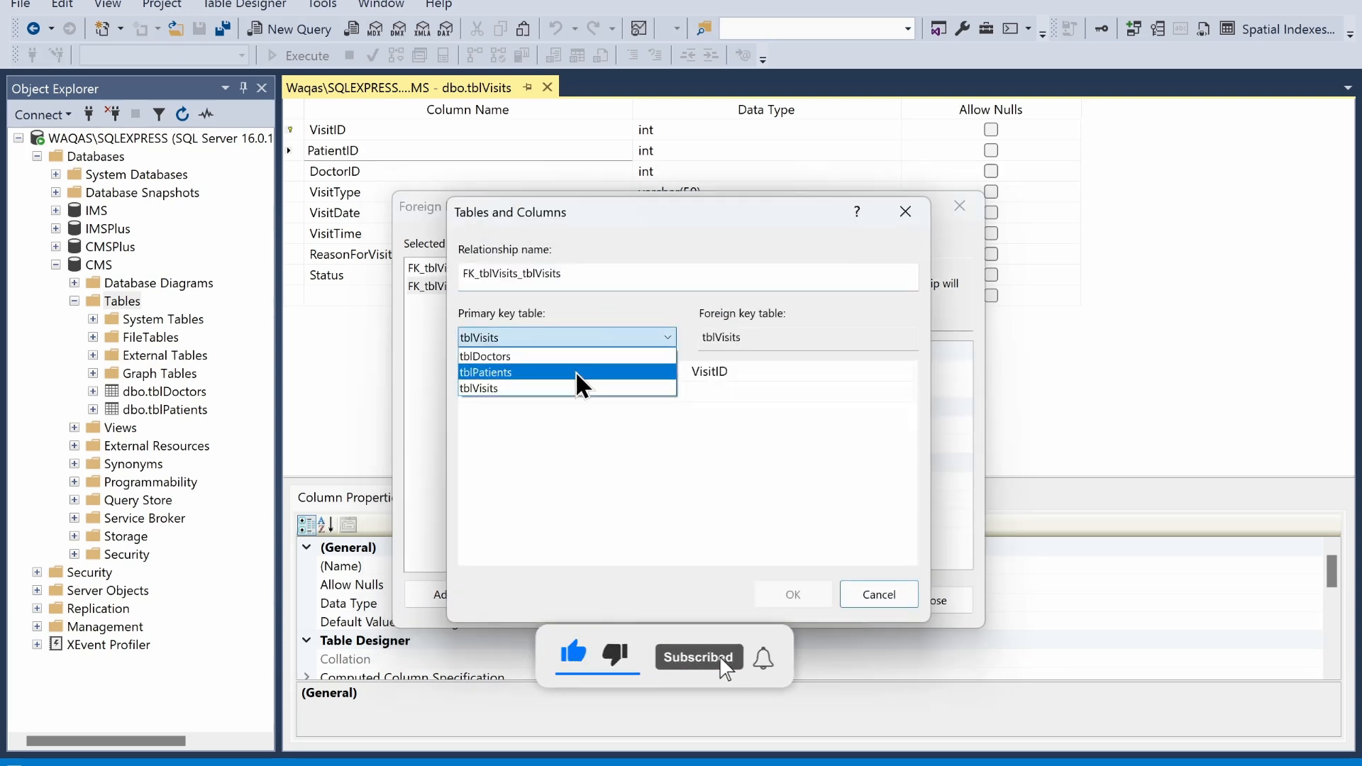
{"action": "left_click", "coordinate": [547, 370]}
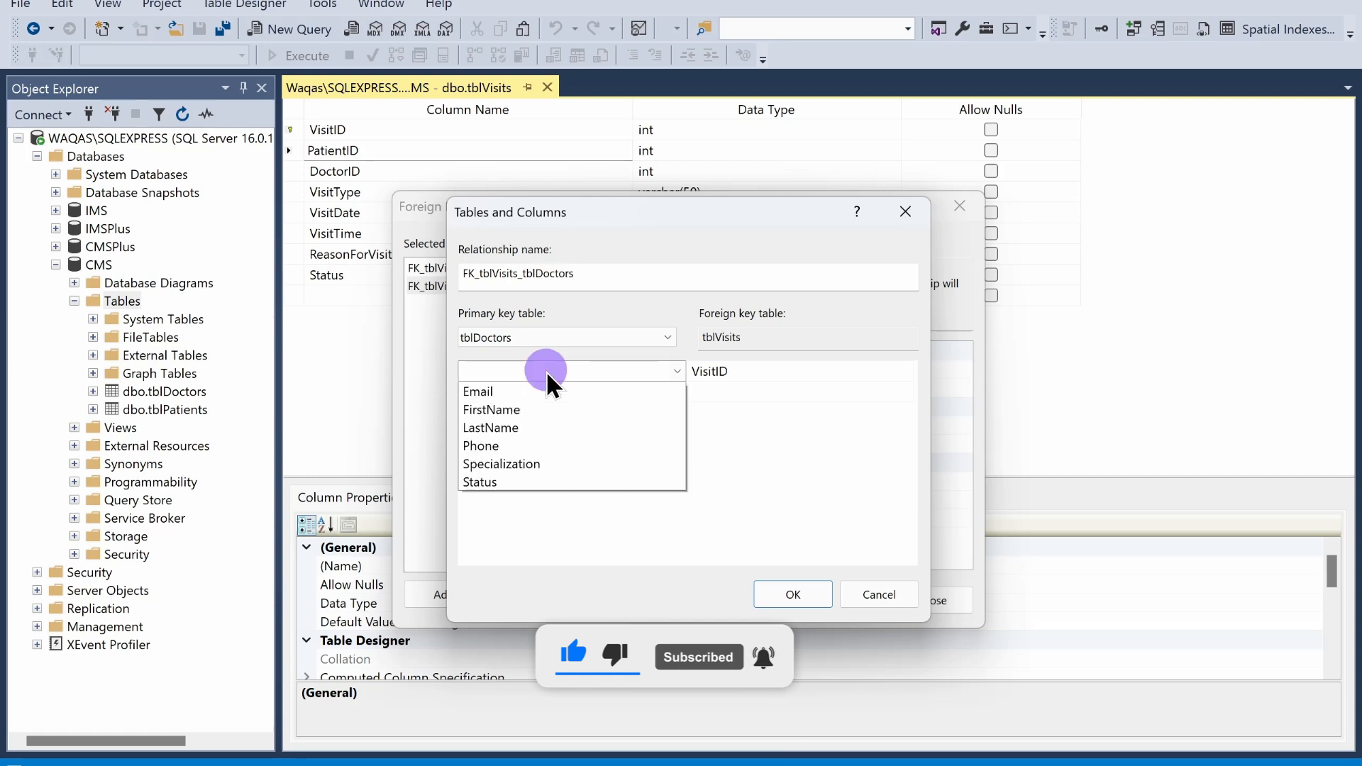
{"action": "left_click", "coordinate": [532, 392]}
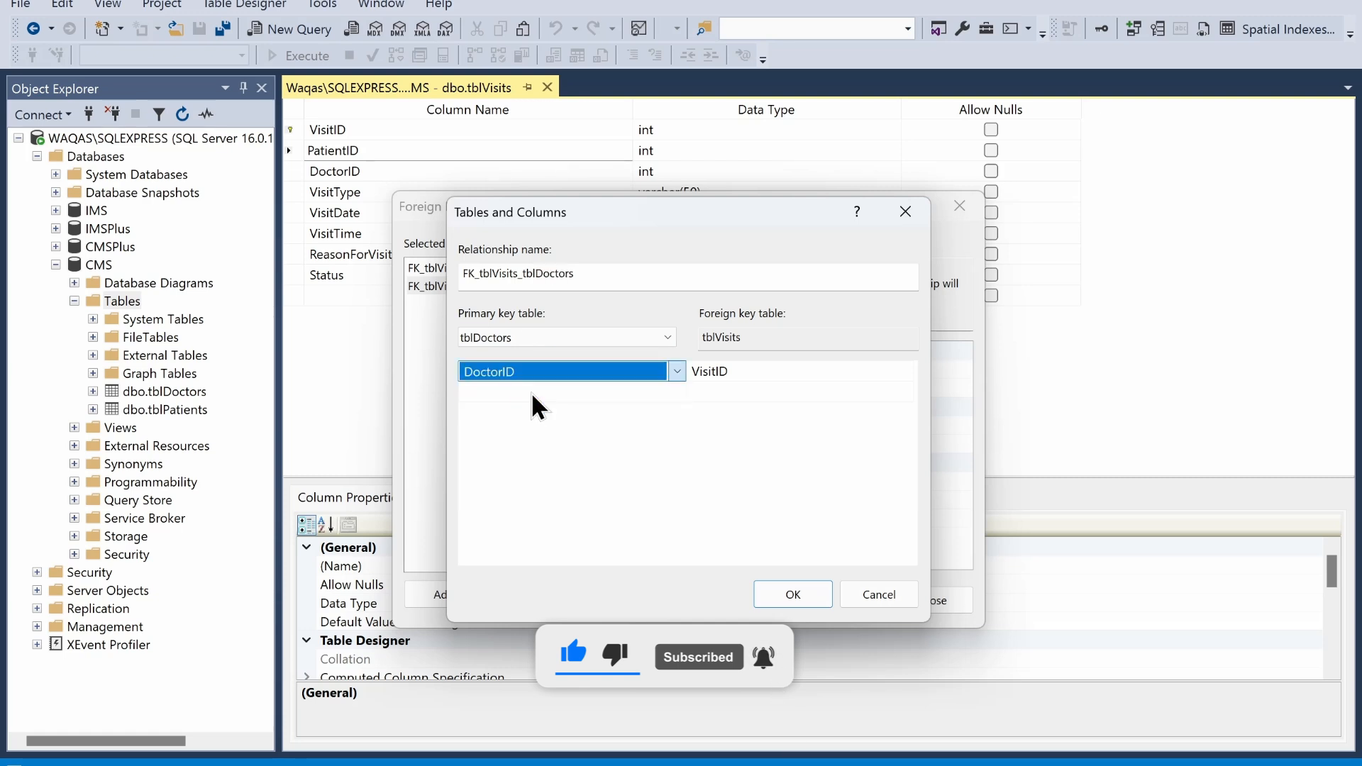
{"action": "left_click", "coordinate": [766, 367]}
{"action": "left_click", "coordinate": [745, 397]}
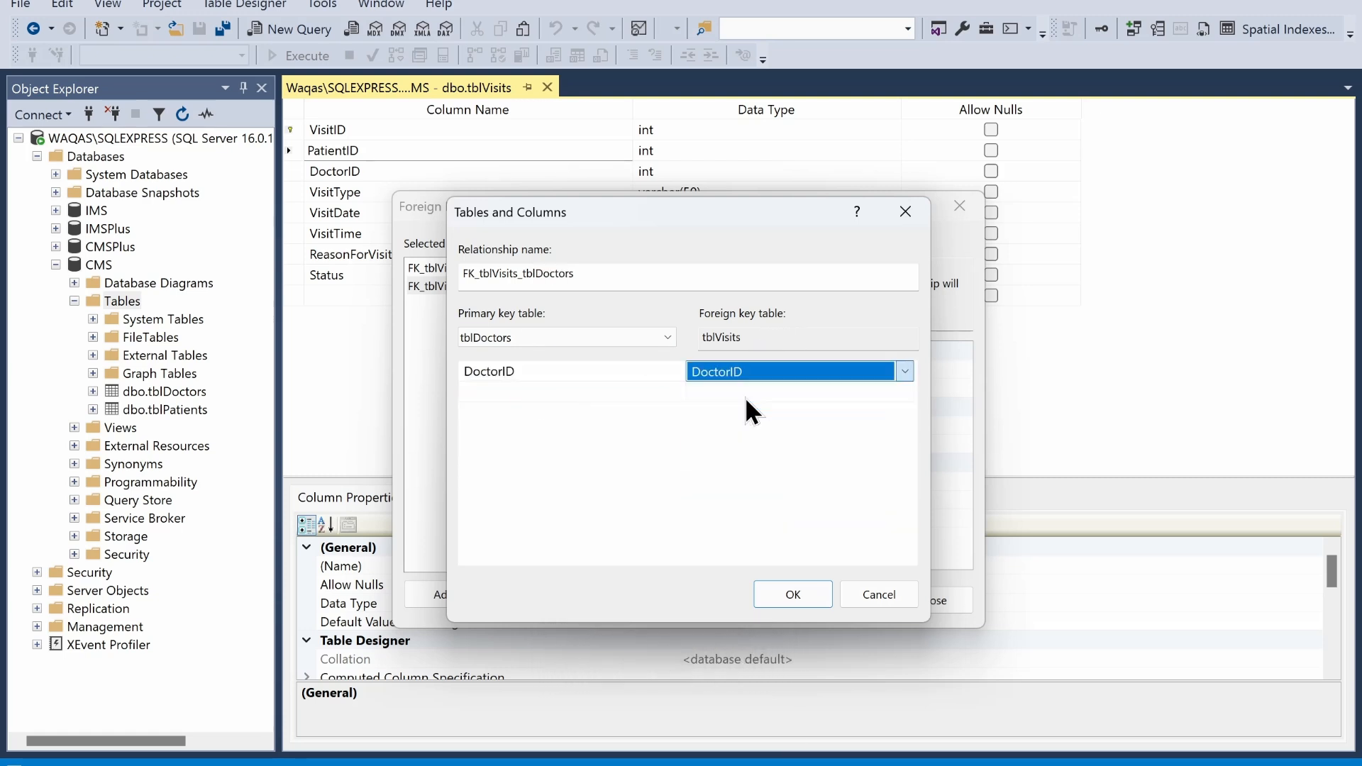
{"action": "left_click", "coordinate": [787, 586]}
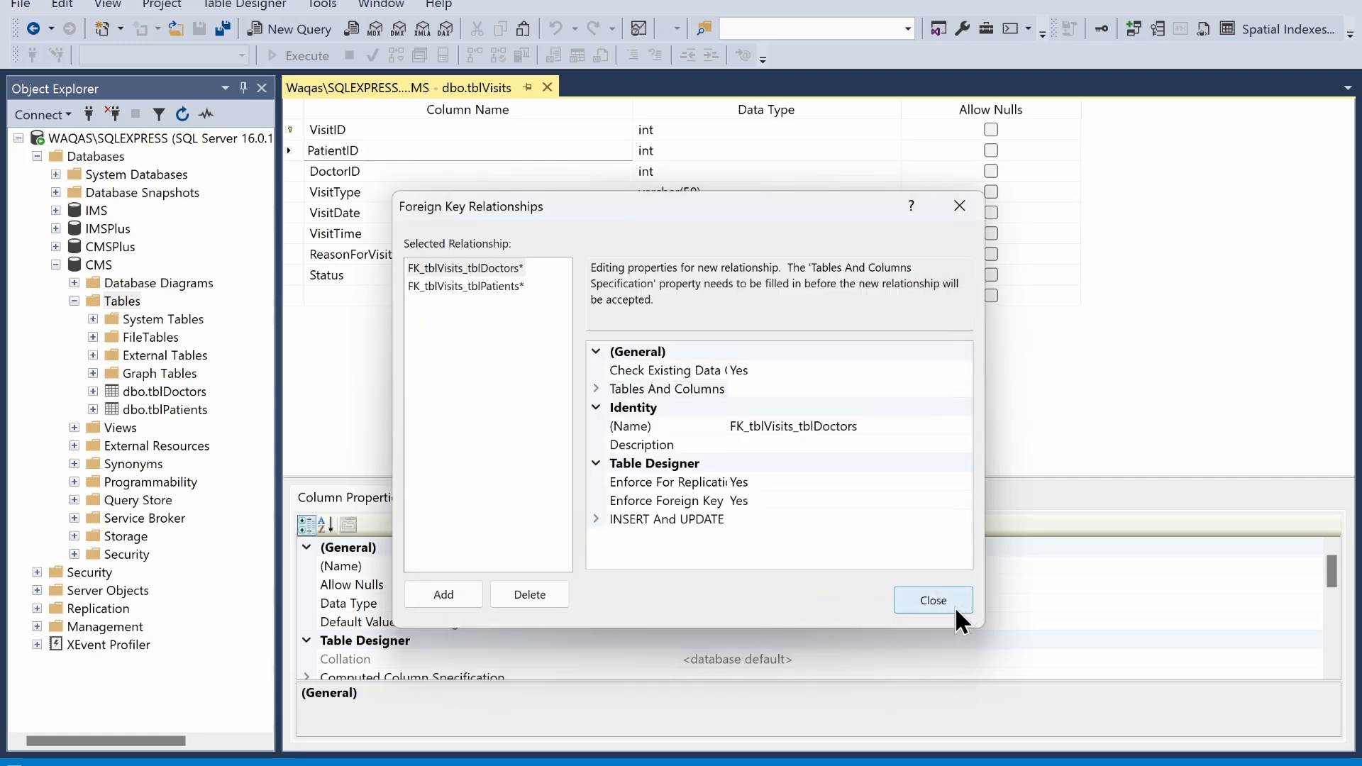
{"action": "left_click", "coordinate": [953, 608]}
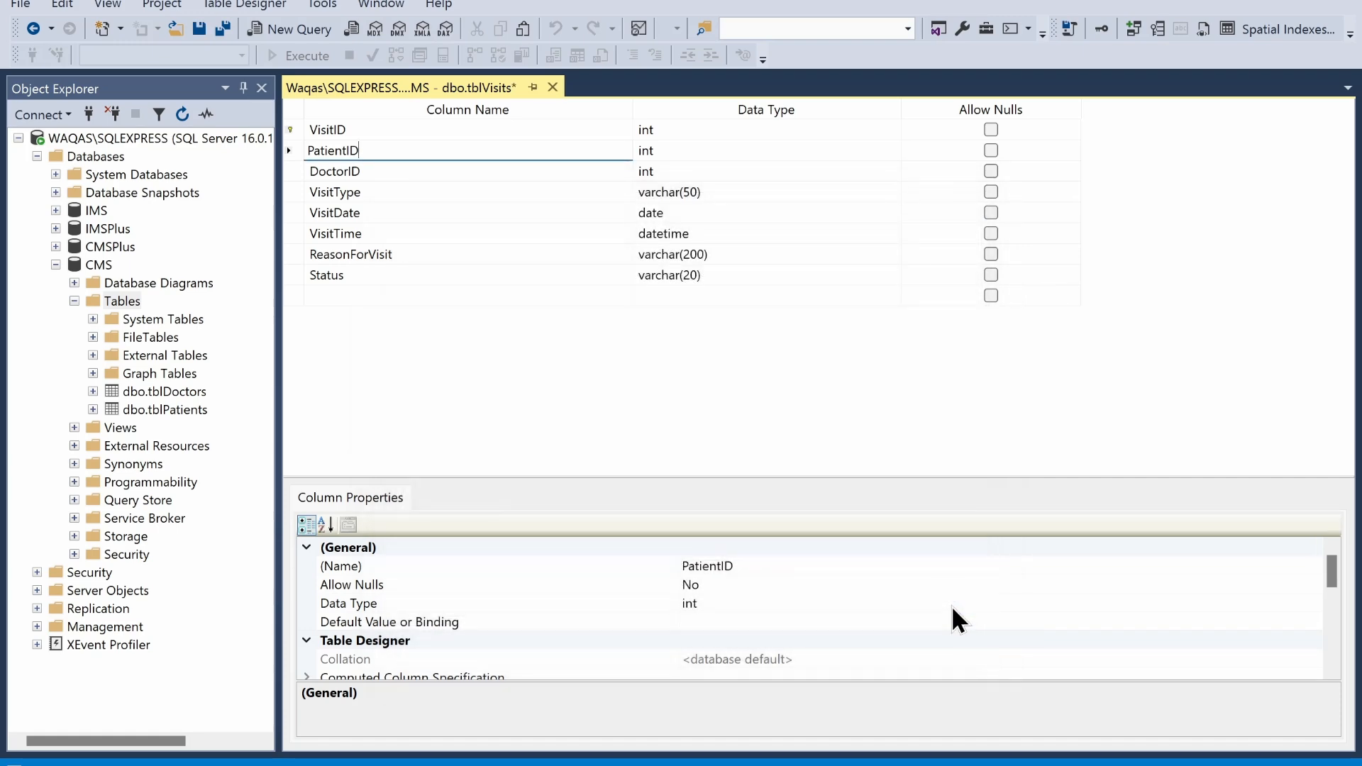
Save tblVisits together with the affected tblDoctors and tblPatients, and refresh the table list of the CMS database
{"action": "key", "text": "ctrl+s"}
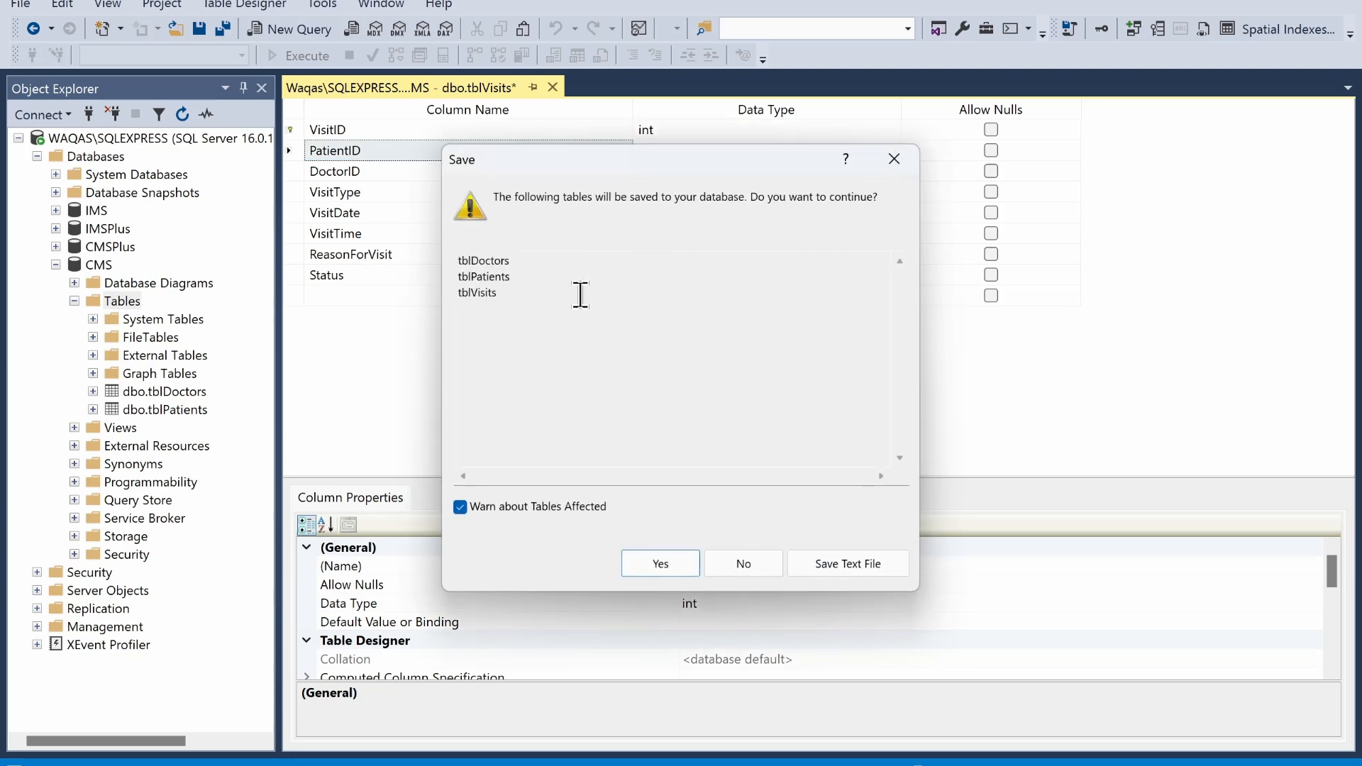
{"action": "left_click", "coordinate": [655, 564]}
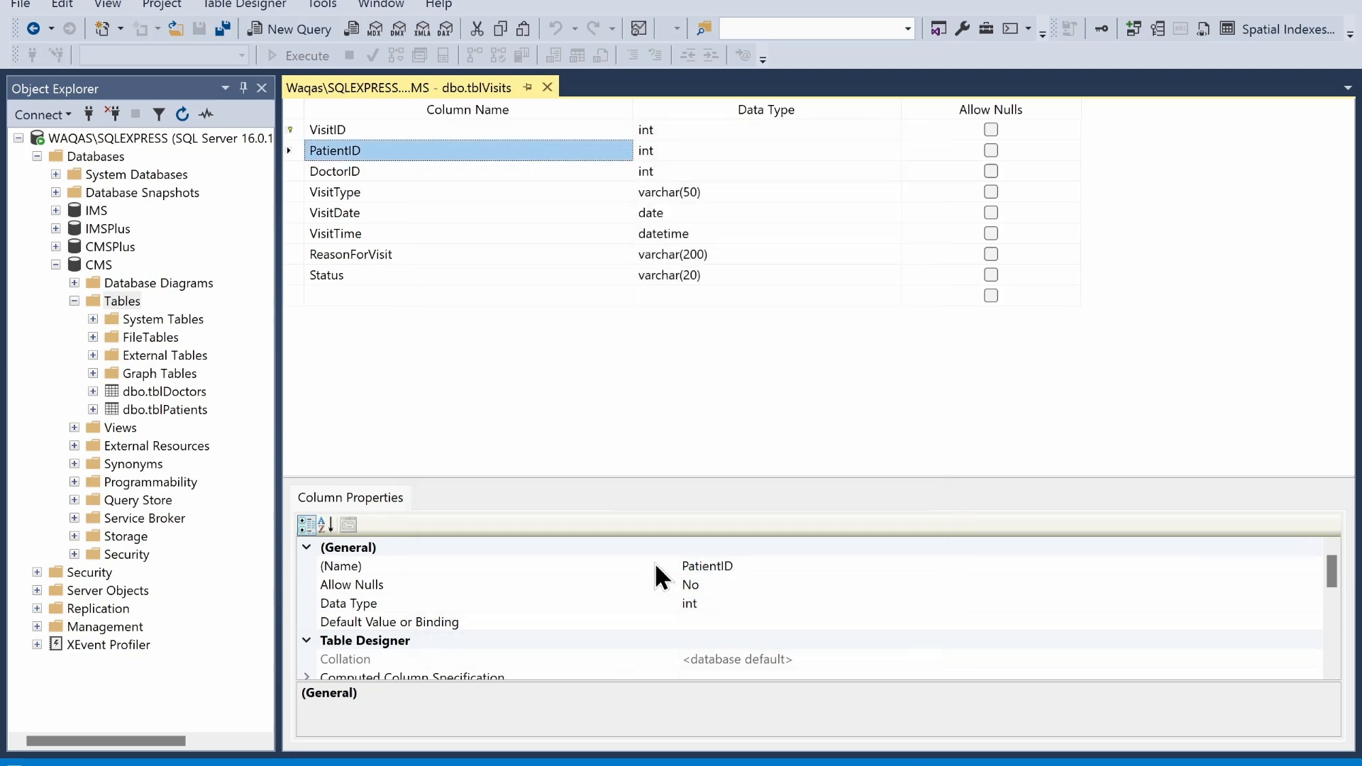
{"action": "left_click", "coordinate": [546, 87]}
{"action": "right_click", "coordinate": [131, 297]}
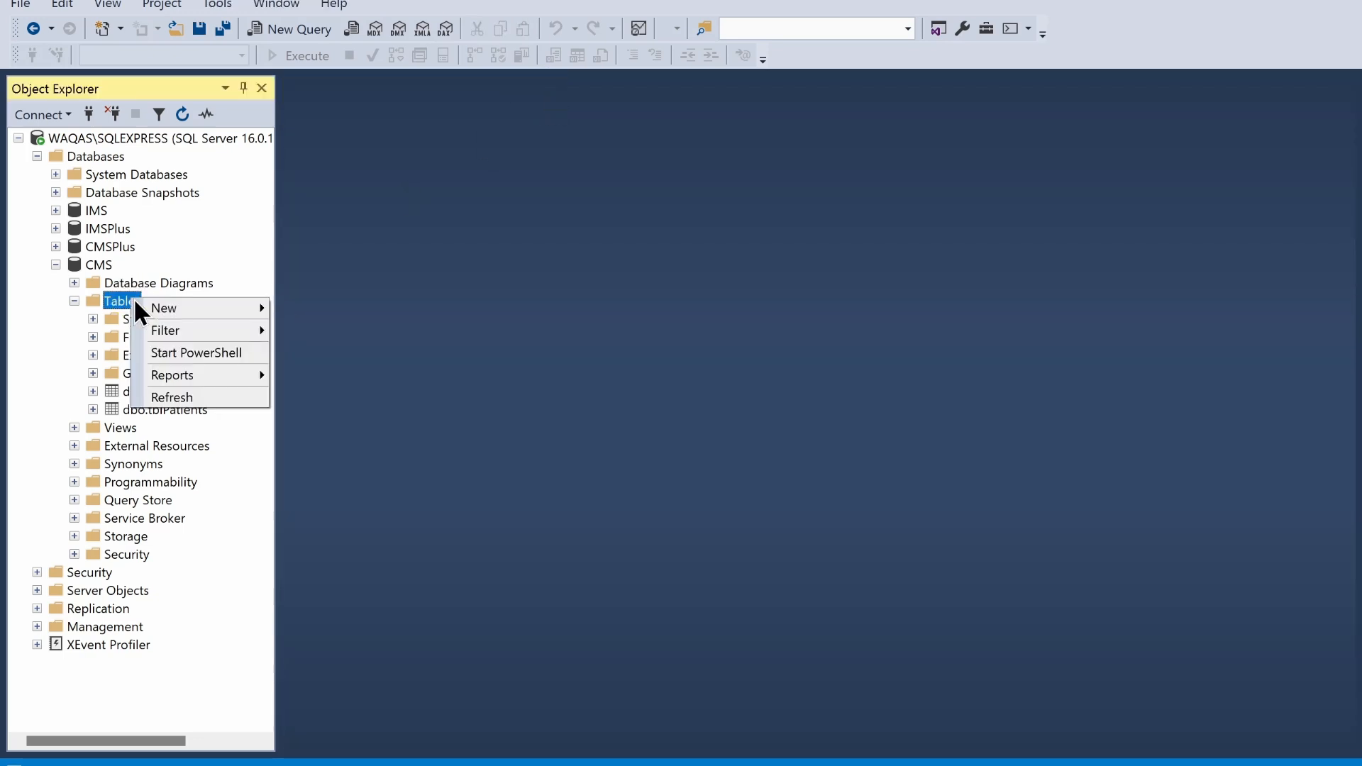
{"action": "left_click", "coordinate": [194, 397]}
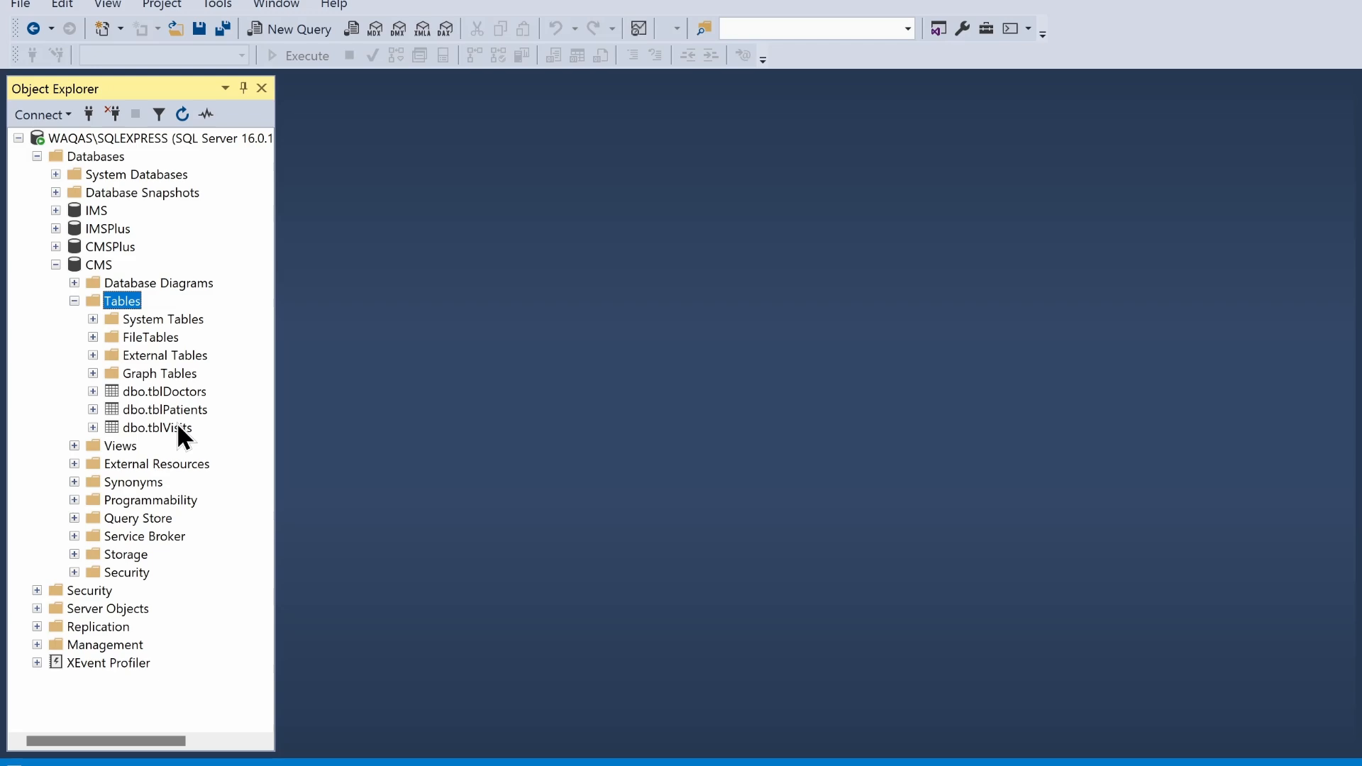
Switch to Excel to mark the Visits heading in E1 with the green fill of the finished tables, and return to SQL Server Management Studio
{"action": "key", "text": "alt+Tab"}
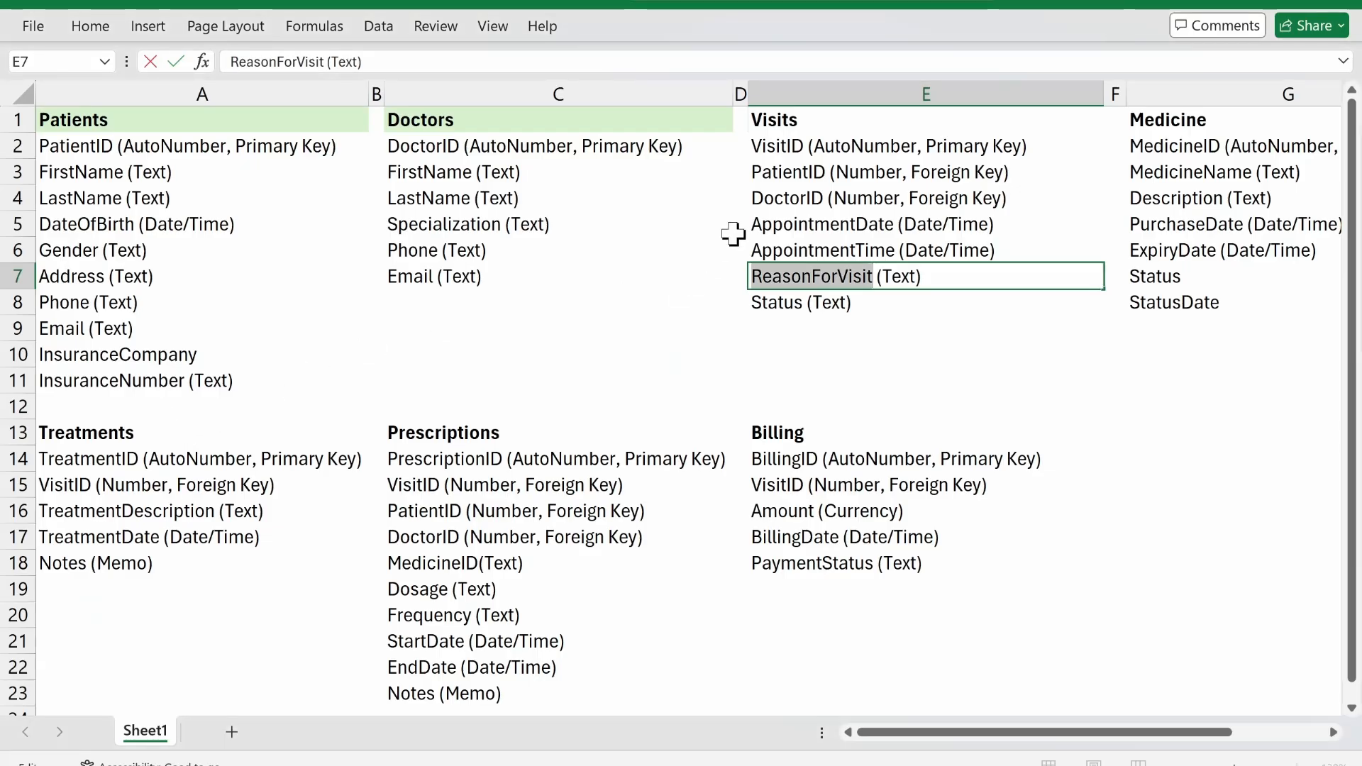
{"action": "left_click", "coordinate": [827, 122]}
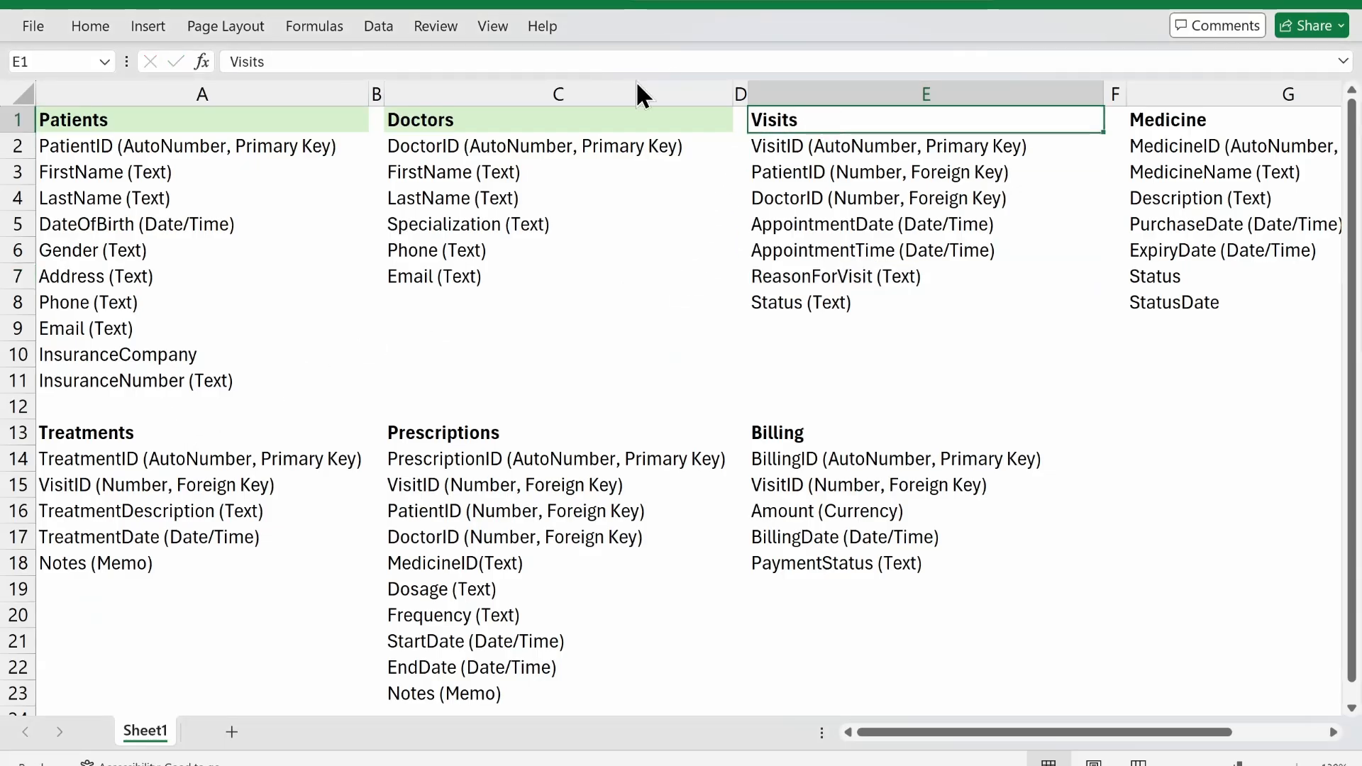
{"action": "left_click", "coordinate": [90, 27]}
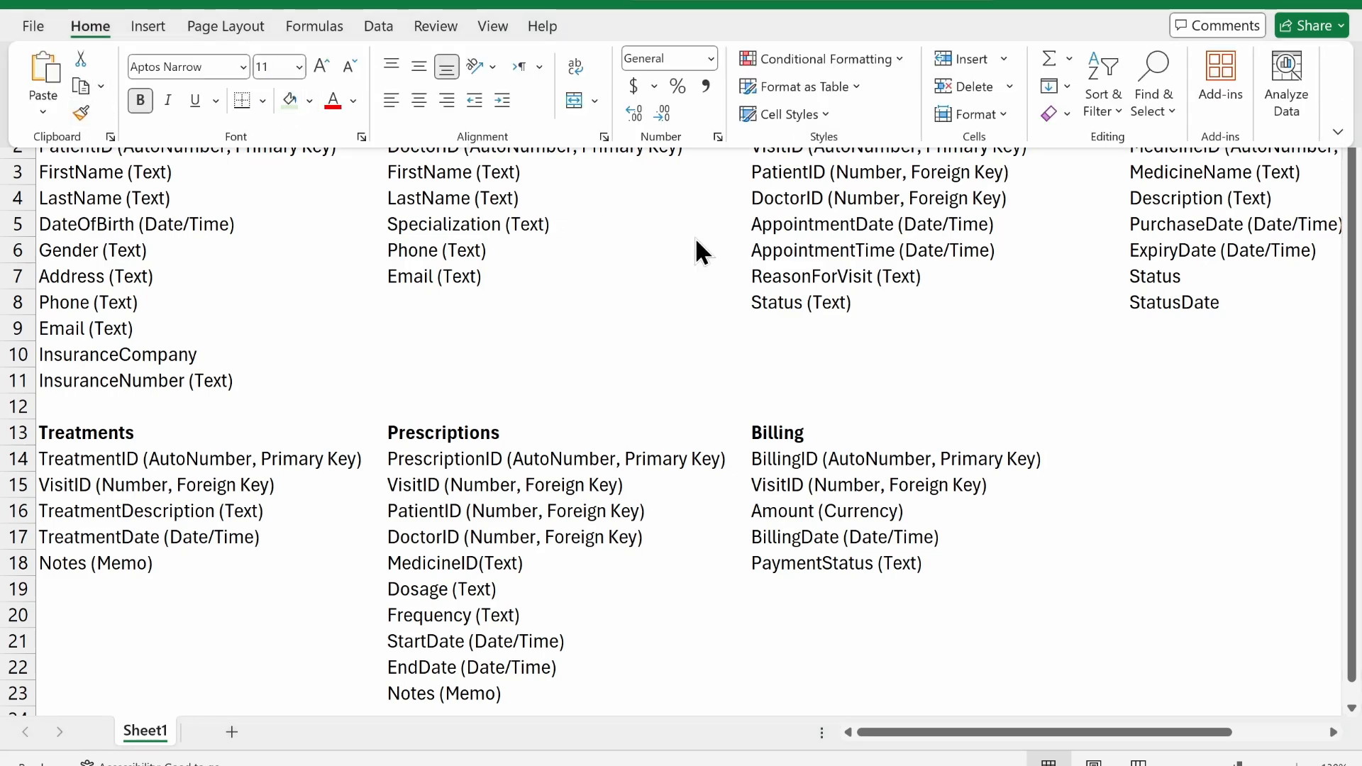
{"action": "left_click", "coordinate": [912, 246]}
{"action": "key", "text": "alt+Tab"}
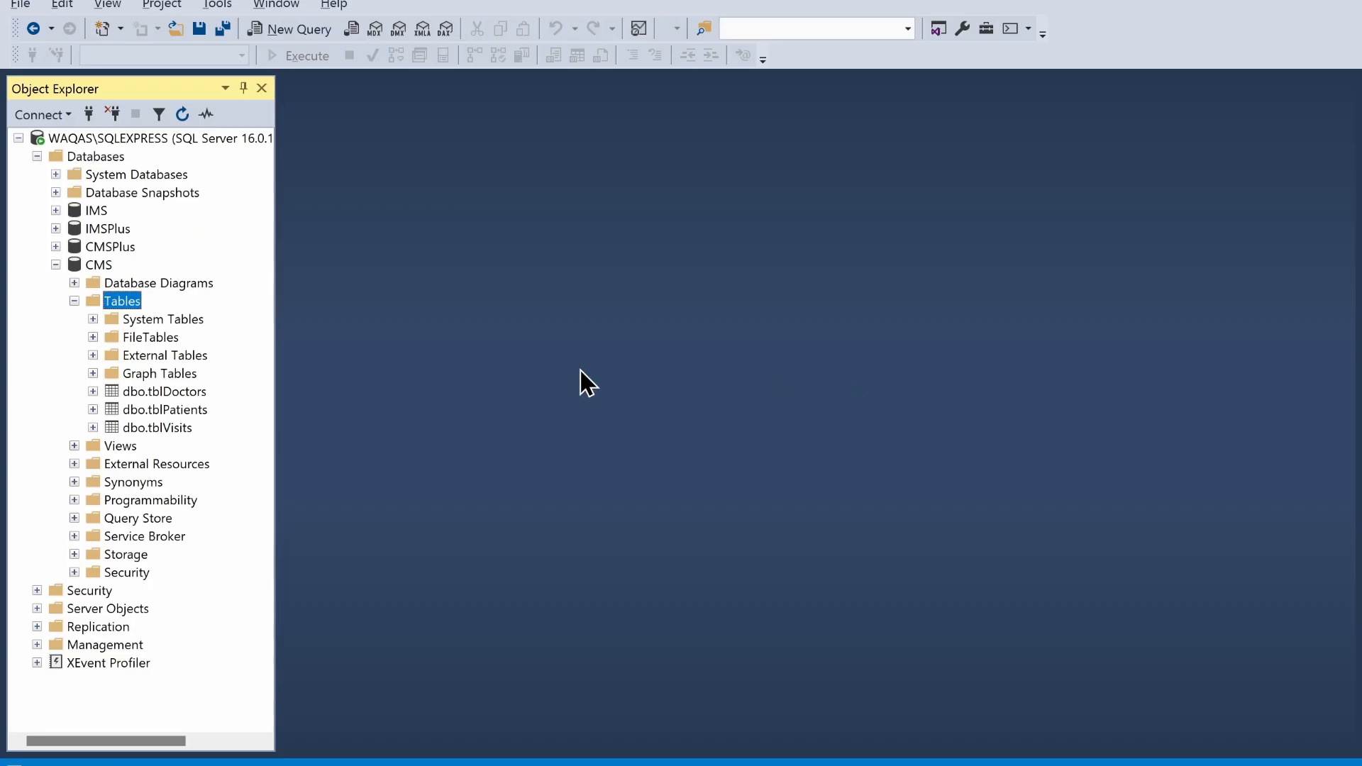